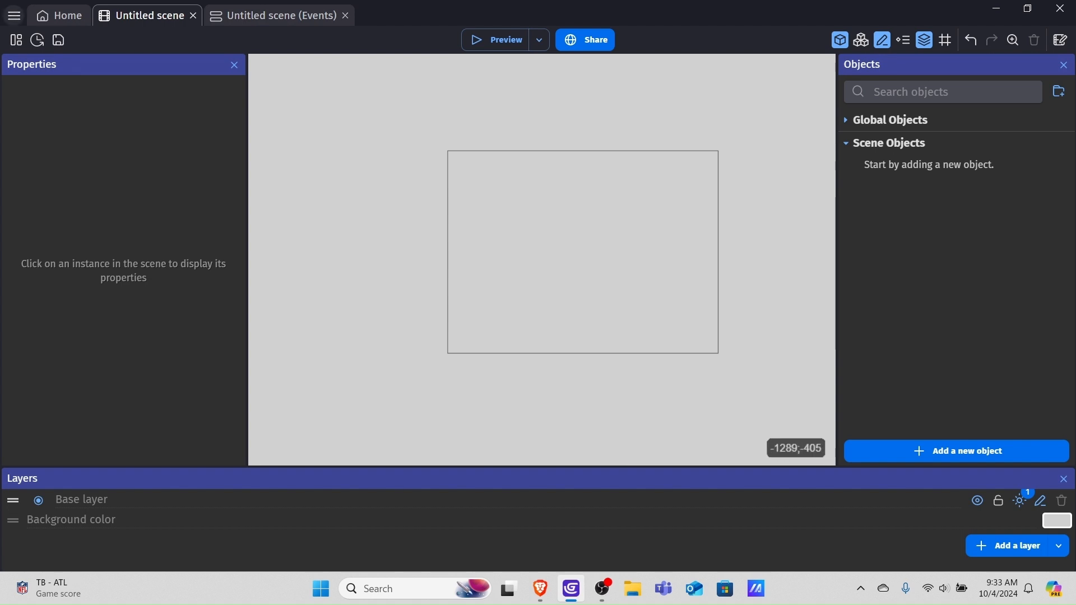
pyautogui.click(14, 15)
pyautogui.moveTo(36, 40)
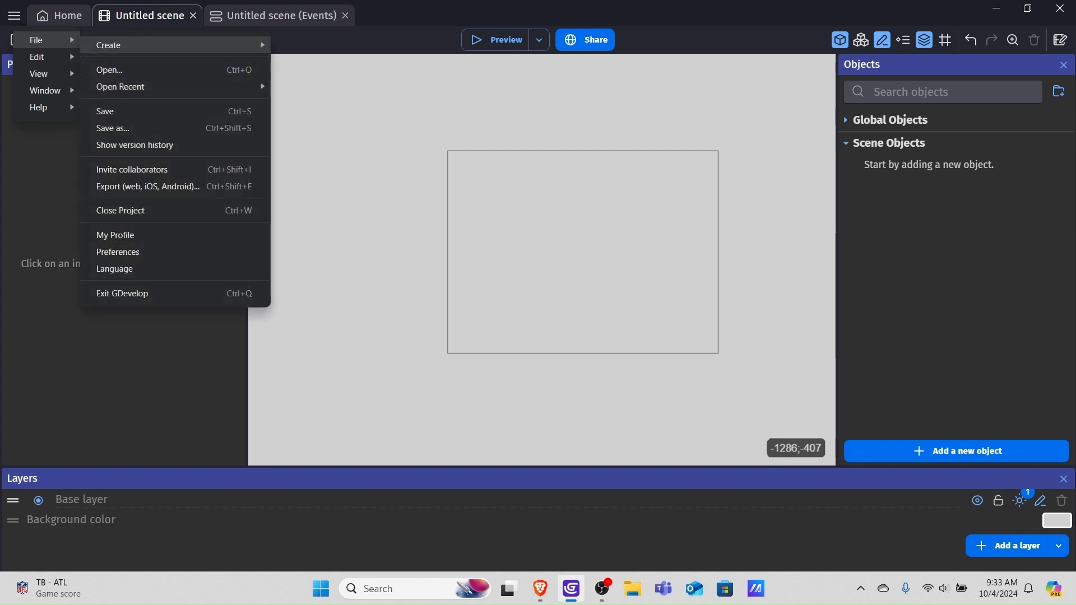
pyautogui.moveTo(175, 45)
pyautogui.click(325, 51)
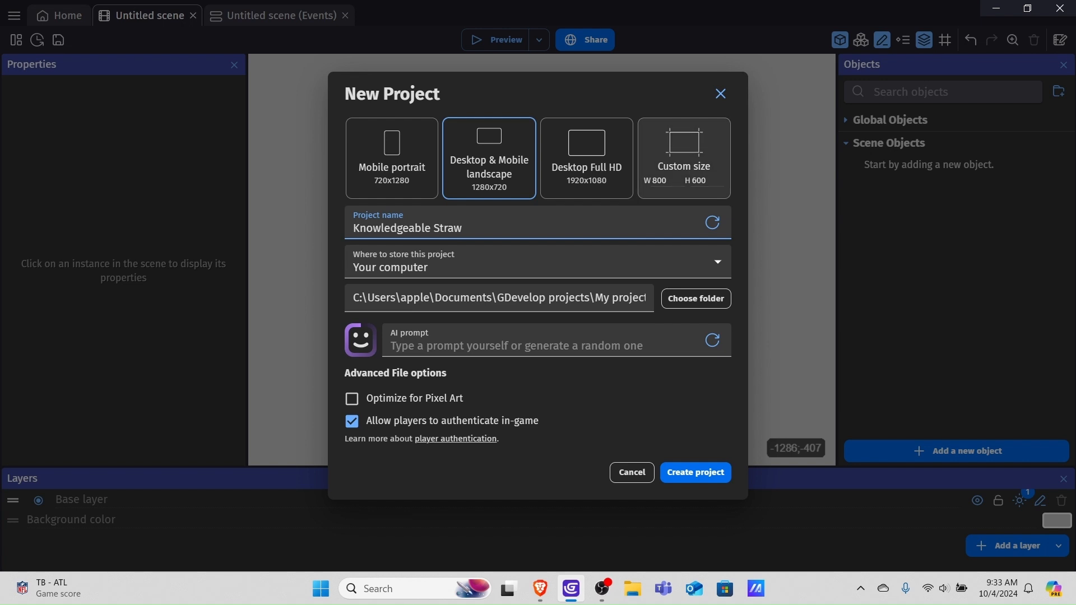
pyautogui.click(683, 158)
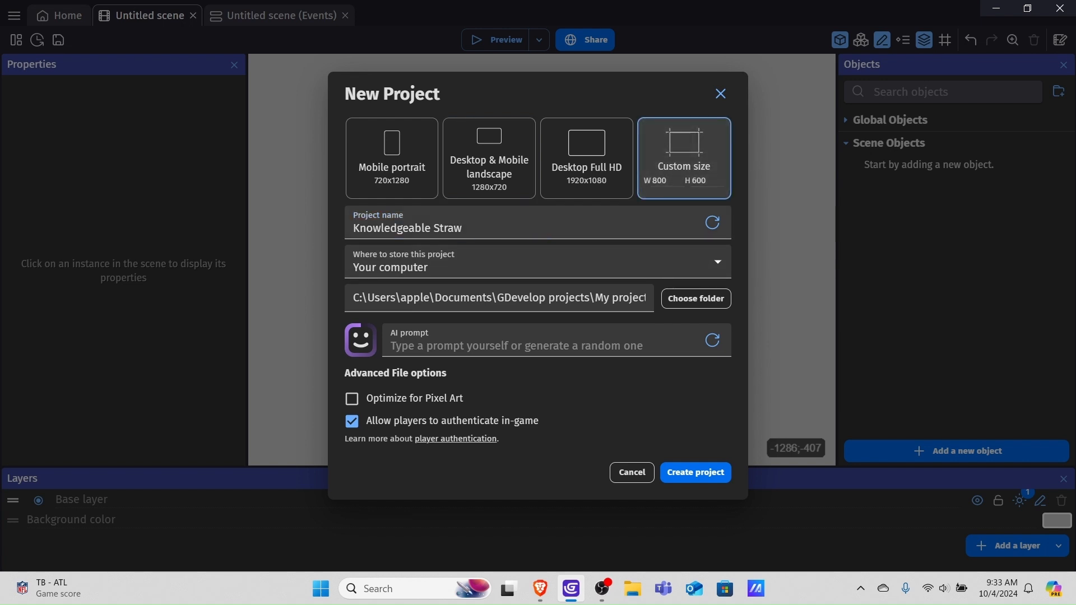
pyautogui.moveTo(469, 229); pyautogui.dragTo(349, 229)
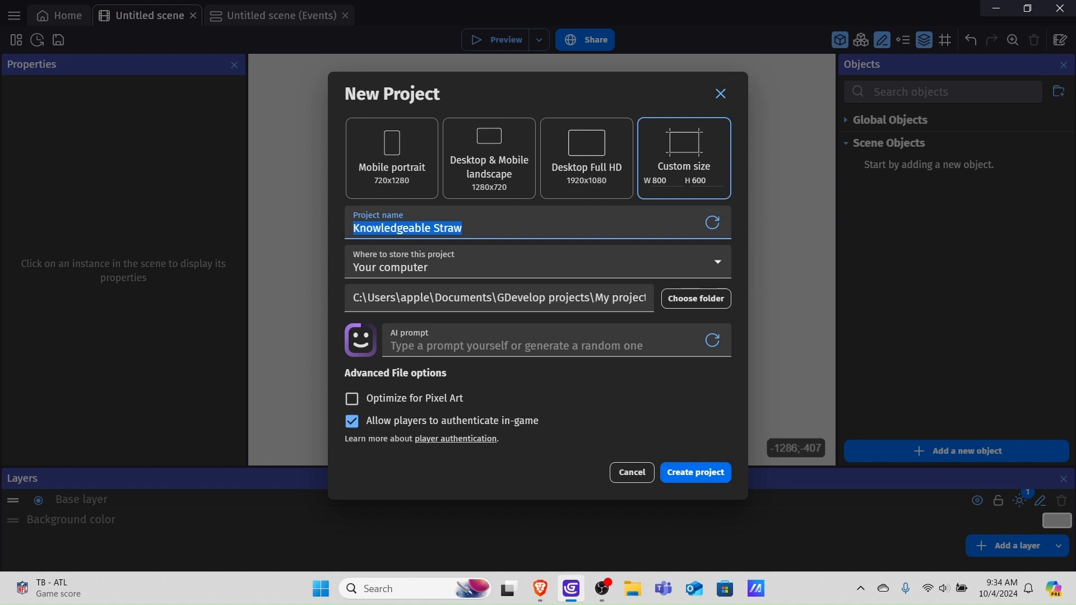
pyautogui.click(352, 399)
pyautogui.click(352, 421)
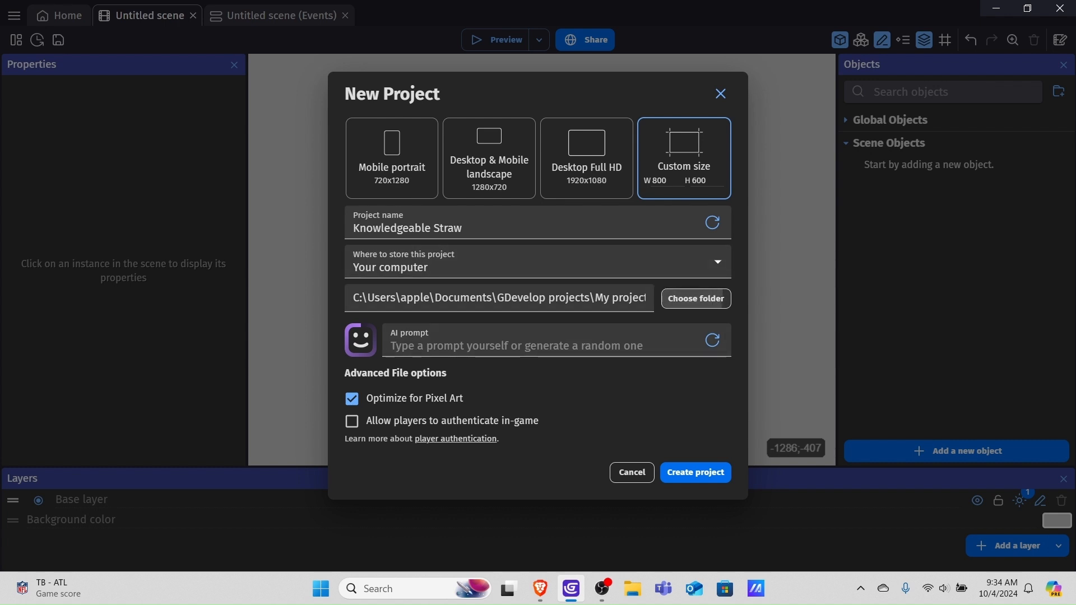
pyautogui.click(696, 298)
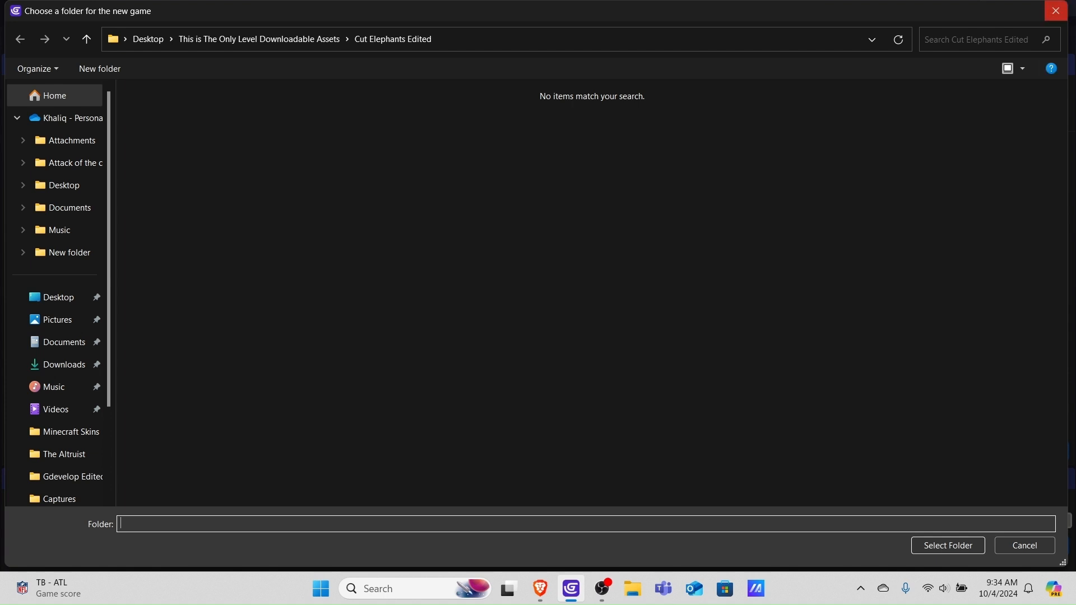
pyautogui.click(1055, 10)
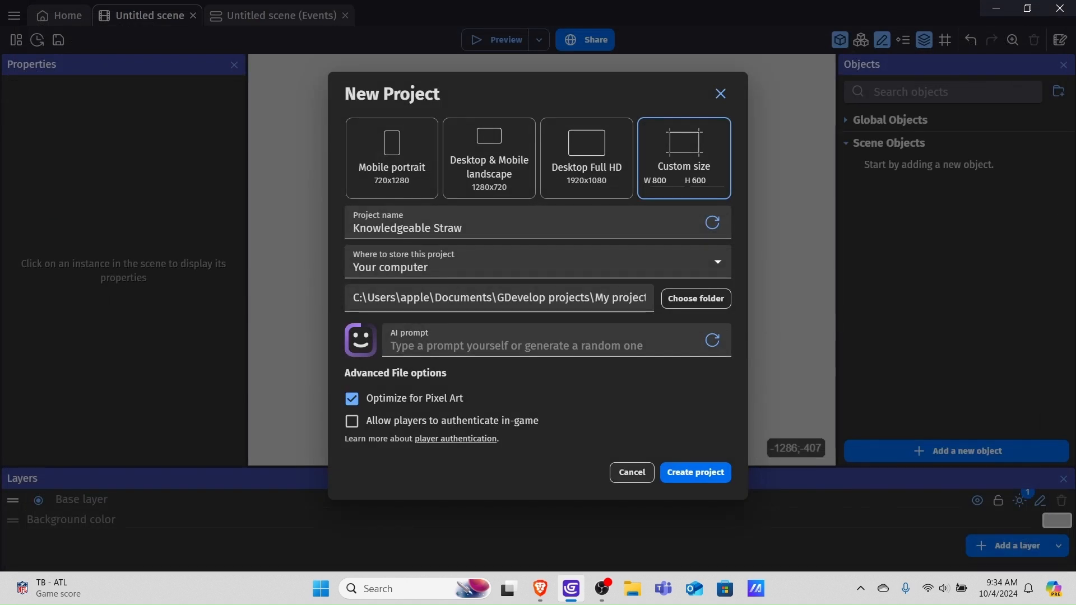
pyautogui.click(633, 472)
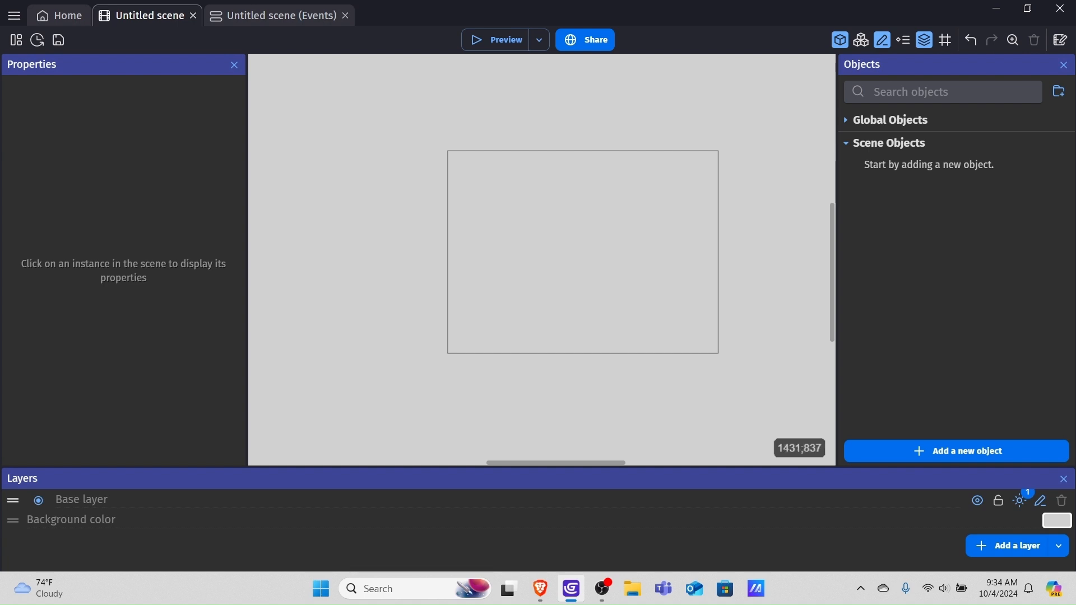
# - Add a new Sprite object from scratch and name it Player
pyautogui.click(956, 451)
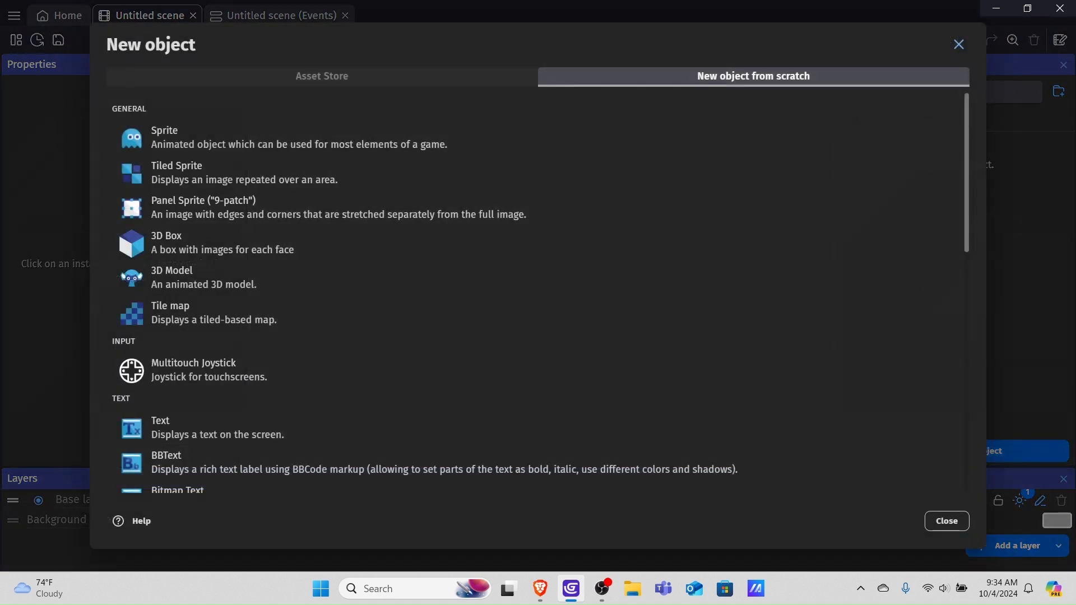
pyautogui.click(299, 138)
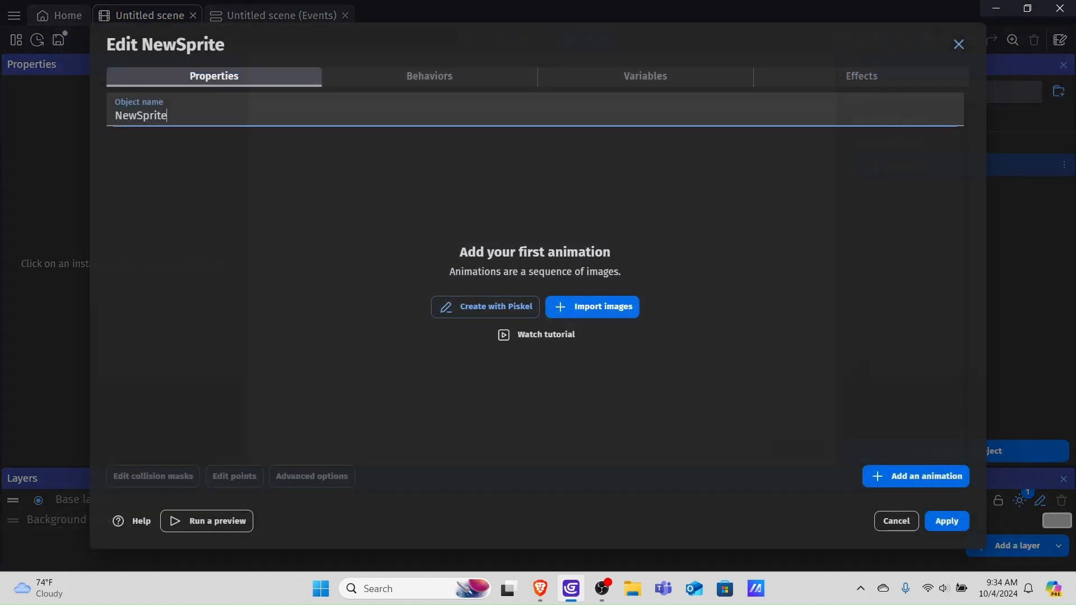
pyautogui.doubleClick(141, 115)
pyautogui.press('BackSpace')
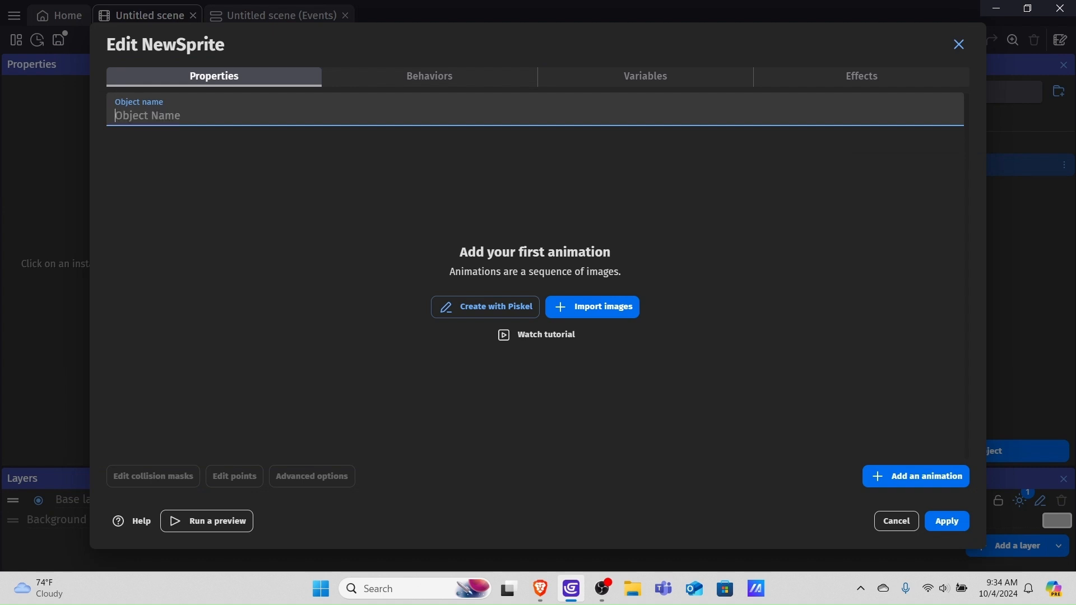
pyautogui.write('Player')
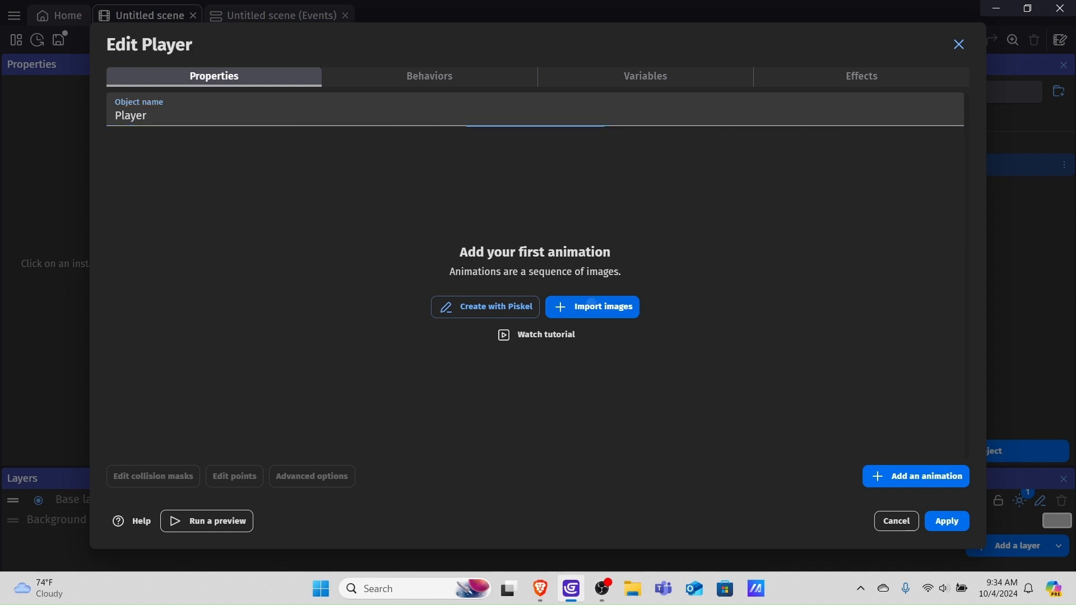
# - Import sprite_0.png from the Cut Elephants Edited folder as the Player's first animation image
pyautogui.click(592, 307)
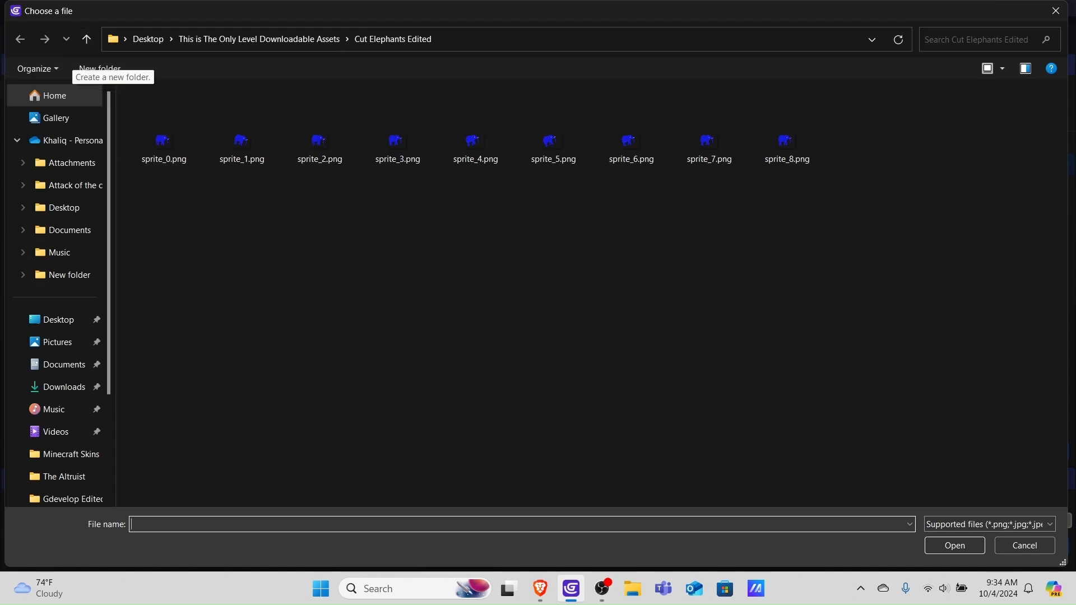
pyautogui.click(86, 39)
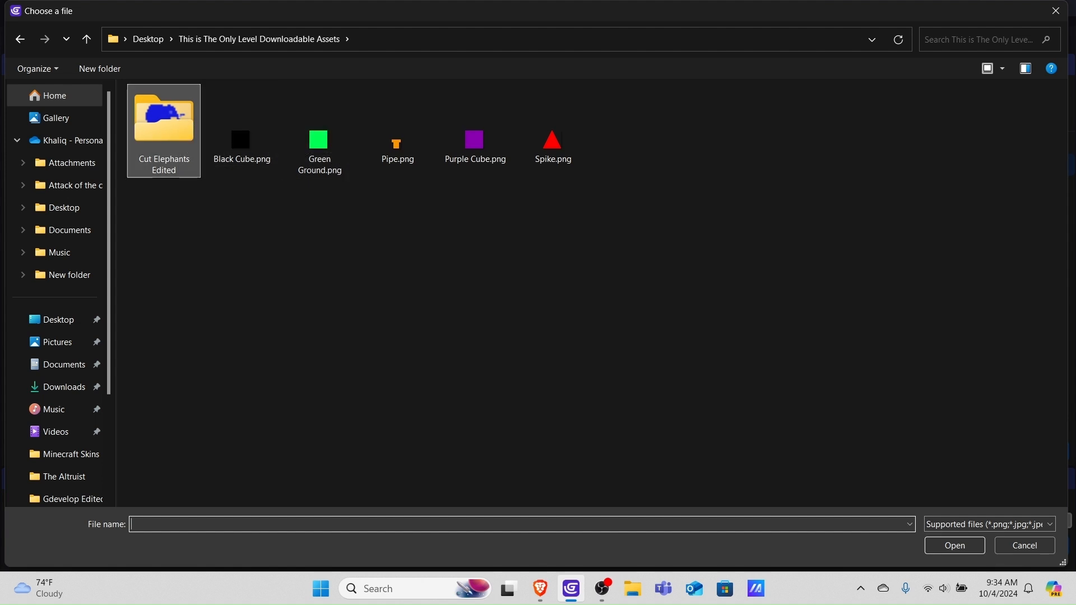
pyautogui.doubleClick(164, 129)
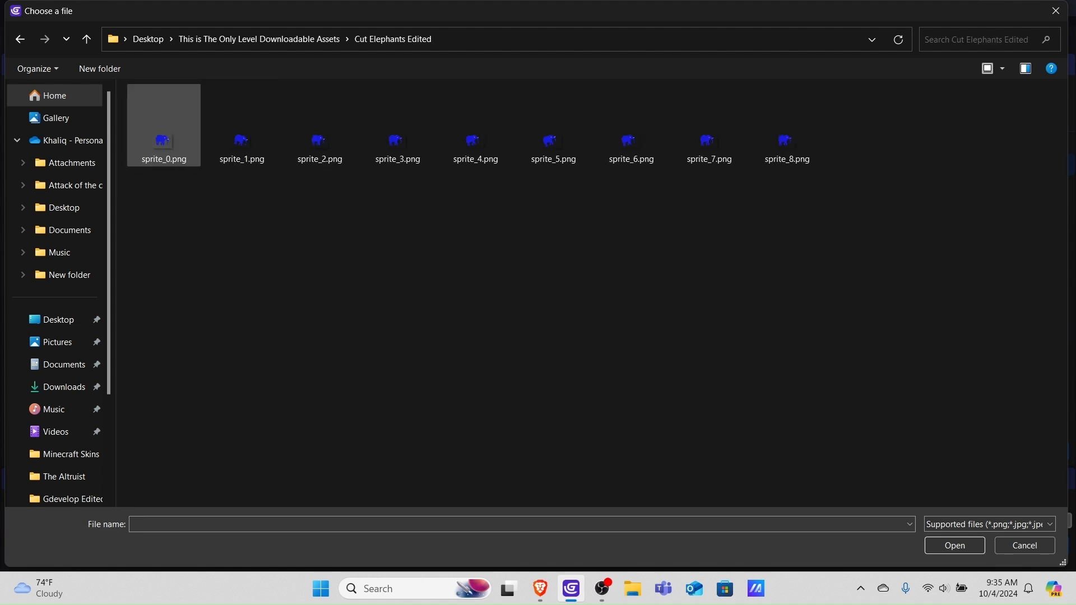
pyautogui.doubleClick(163, 144)
pyautogui.press('Return')
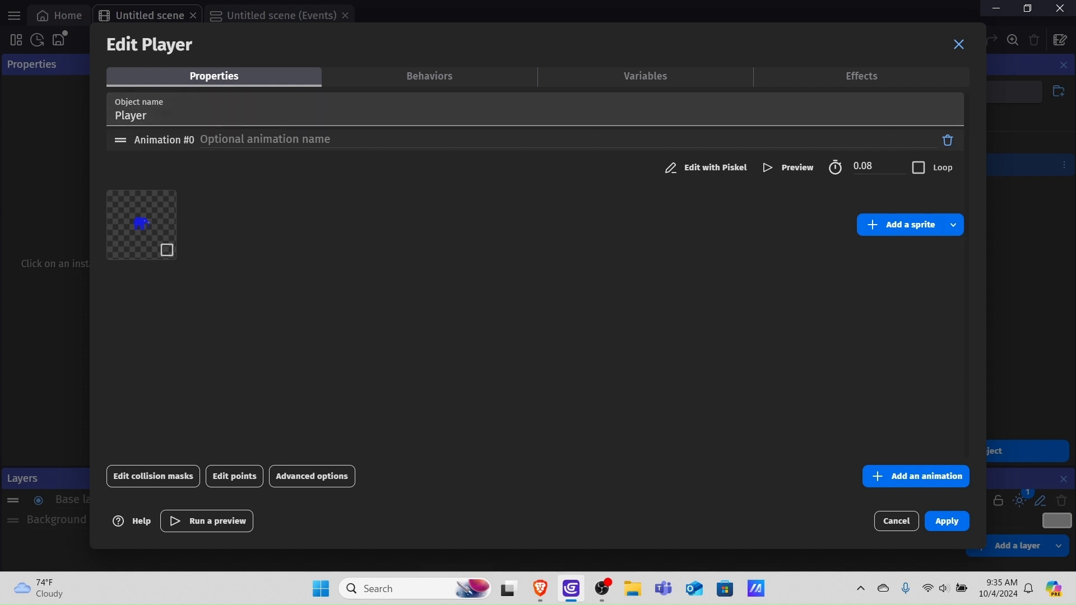
# - Add the Platformer character behavior to the Player object and close its editor
pyautogui.click(403, 76)
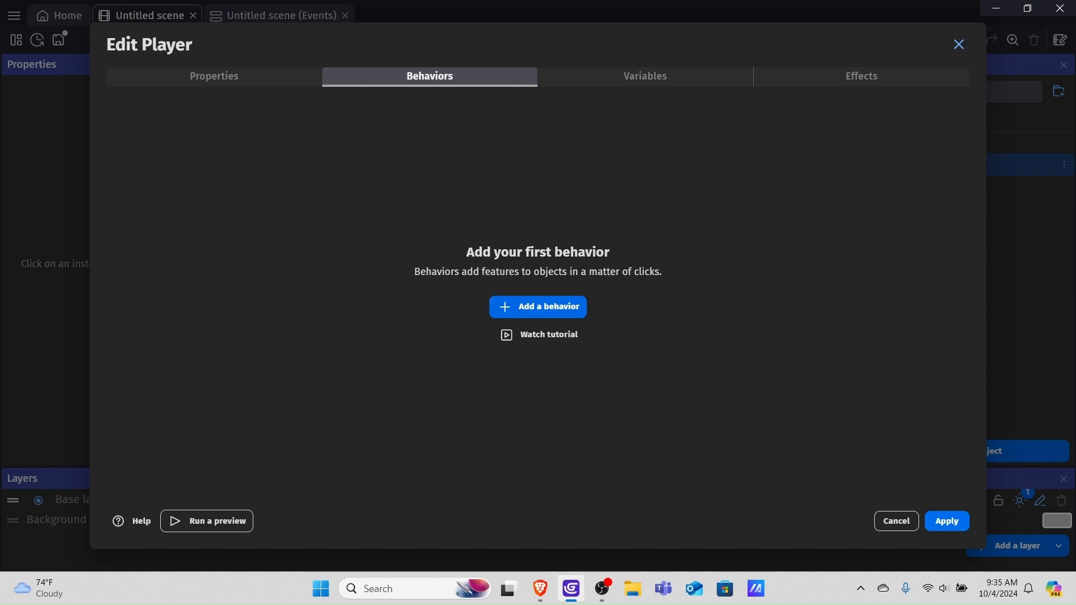
pyautogui.click(538, 307)
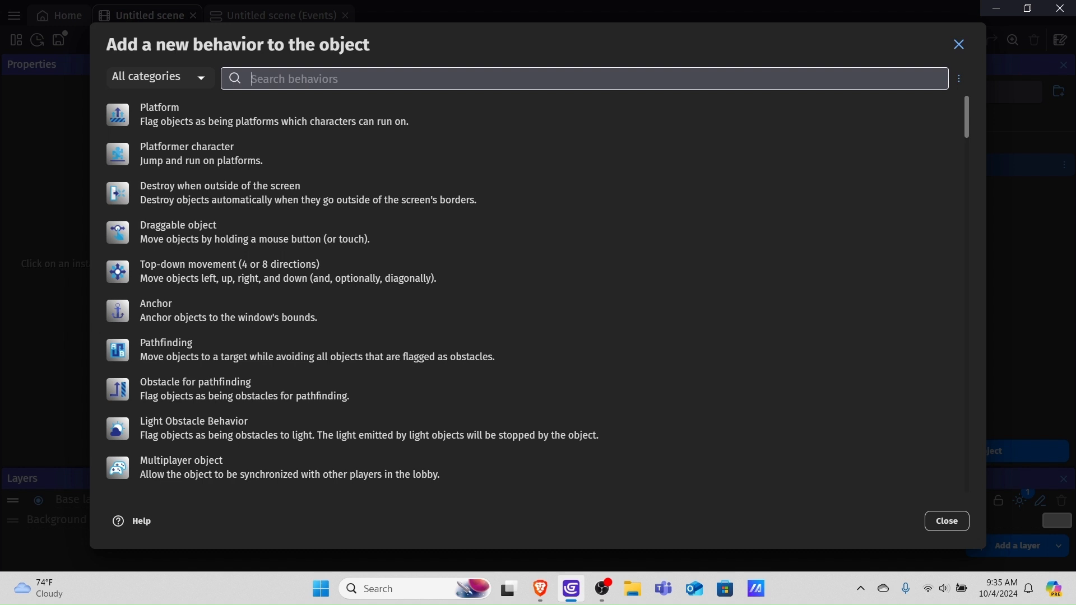
pyautogui.click(186, 152)
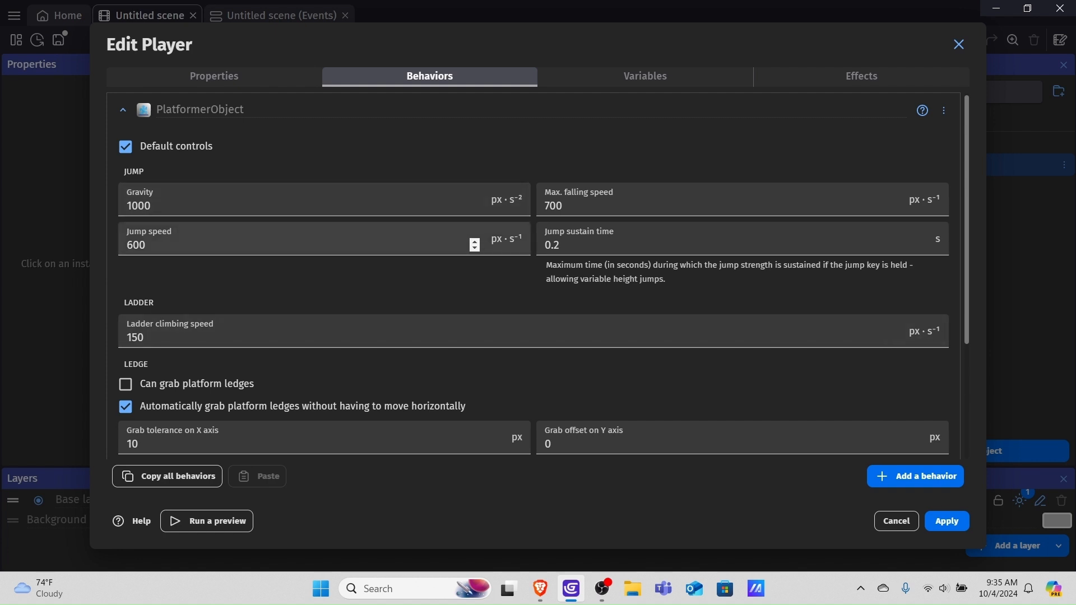
pyautogui.press('Escape')
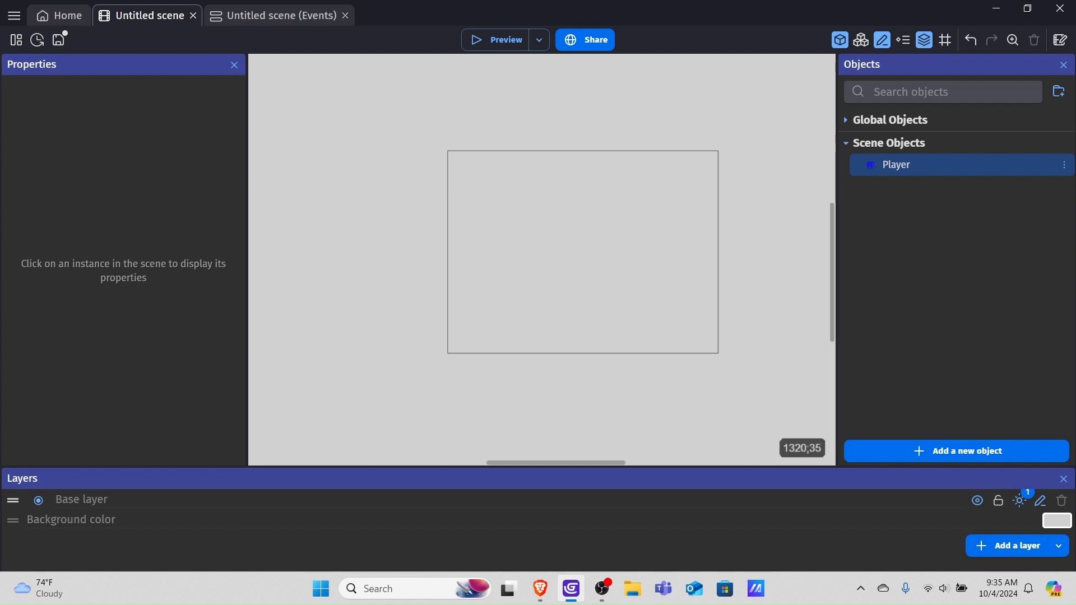
# - Place a Player instance in the left half of the scene frame and run a preview of the game
pyautogui.moveTo(899, 163); pyautogui.dragTo(519, 242)
pyautogui.scroll(1, 519, 243)
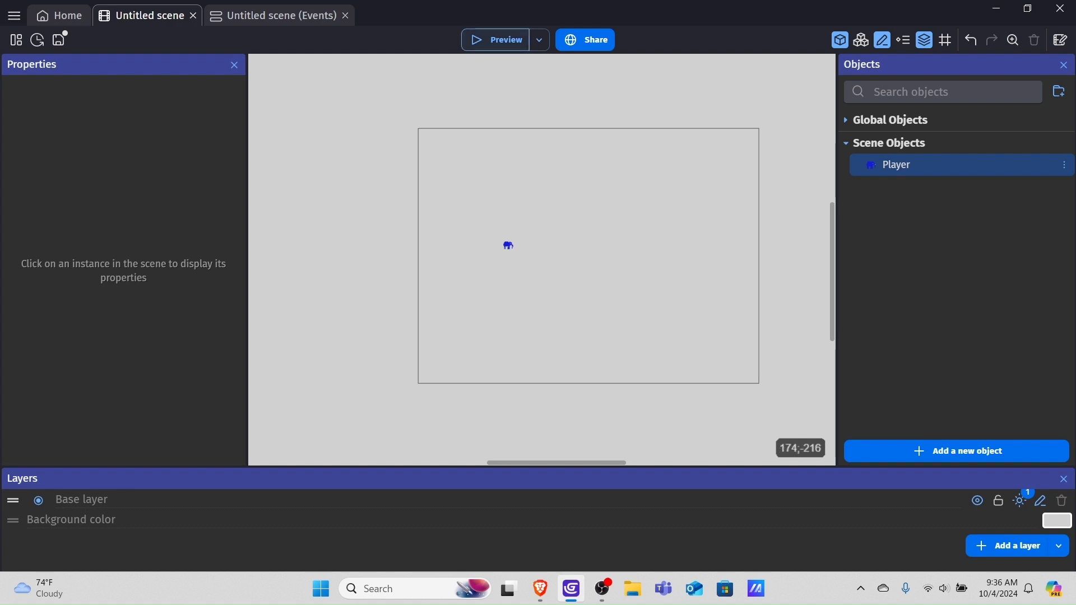
pyautogui.click(496, 39)
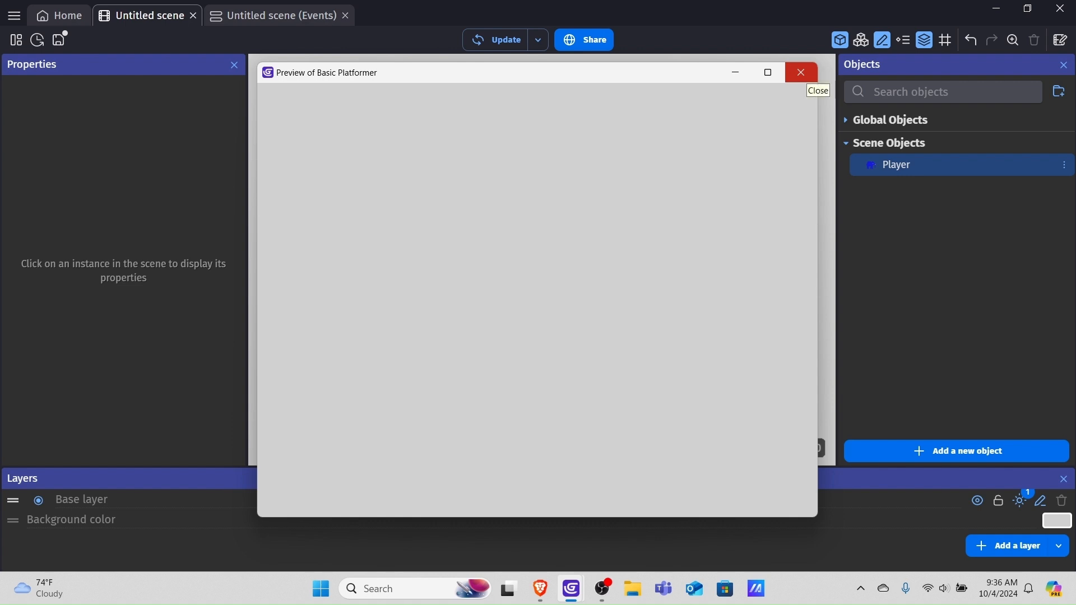
pyautogui.click(801, 73)
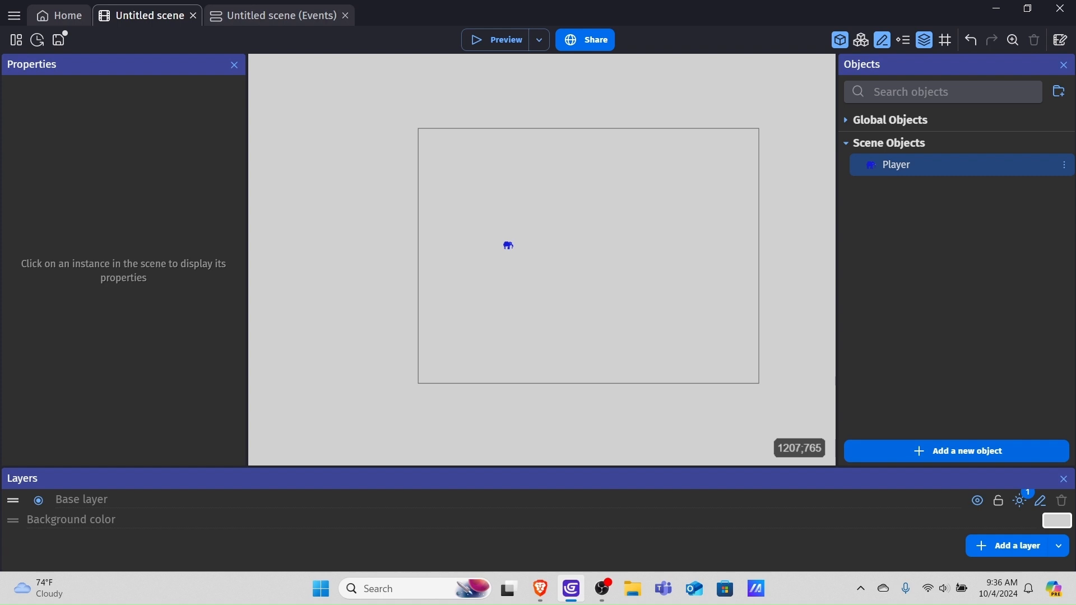
# - Add another Sprite object from scratch and name it Ground
pyautogui.click(958, 451)
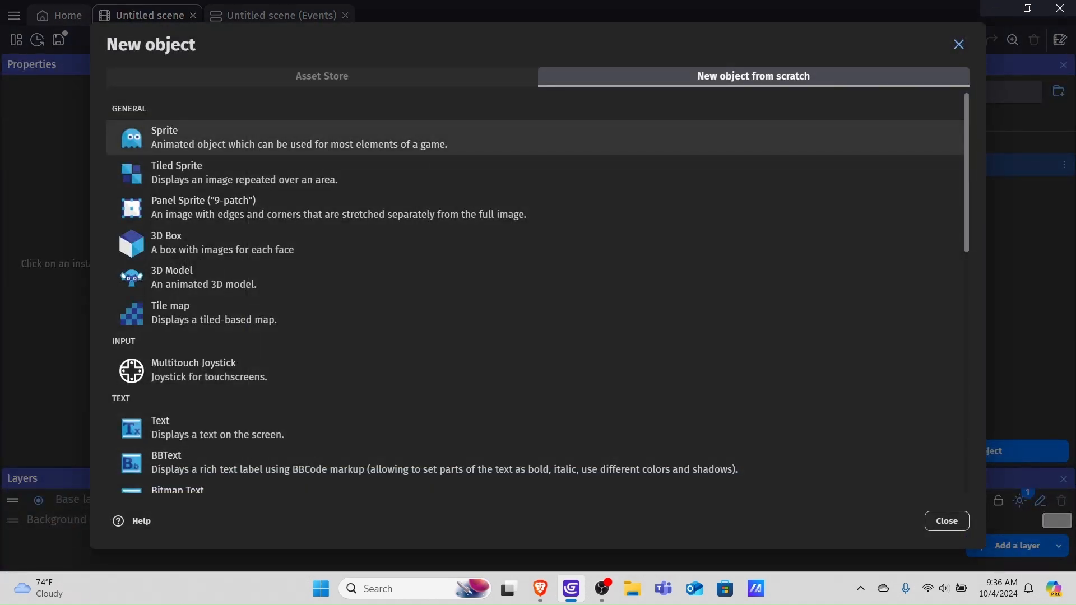
pyautogui.click(299, 137)
pyautogui.press('BackSpace')
pyautogui.write('Ground')
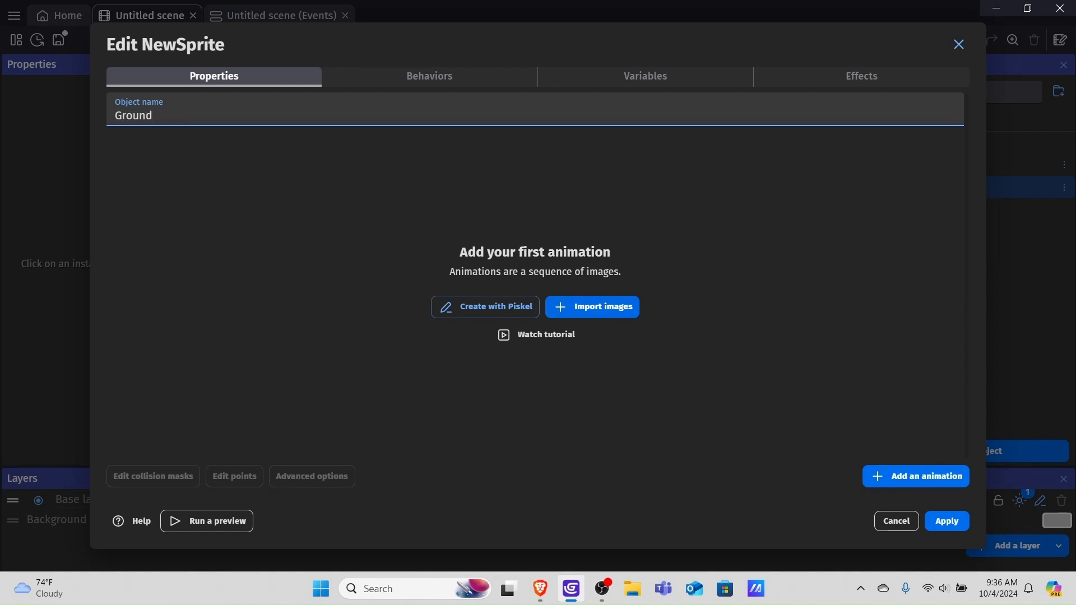
# - Import Green Ground.png from This is The Only Level Downloadable Assets as the Ground's image and apply the object
pyautogui.click(593, 307)
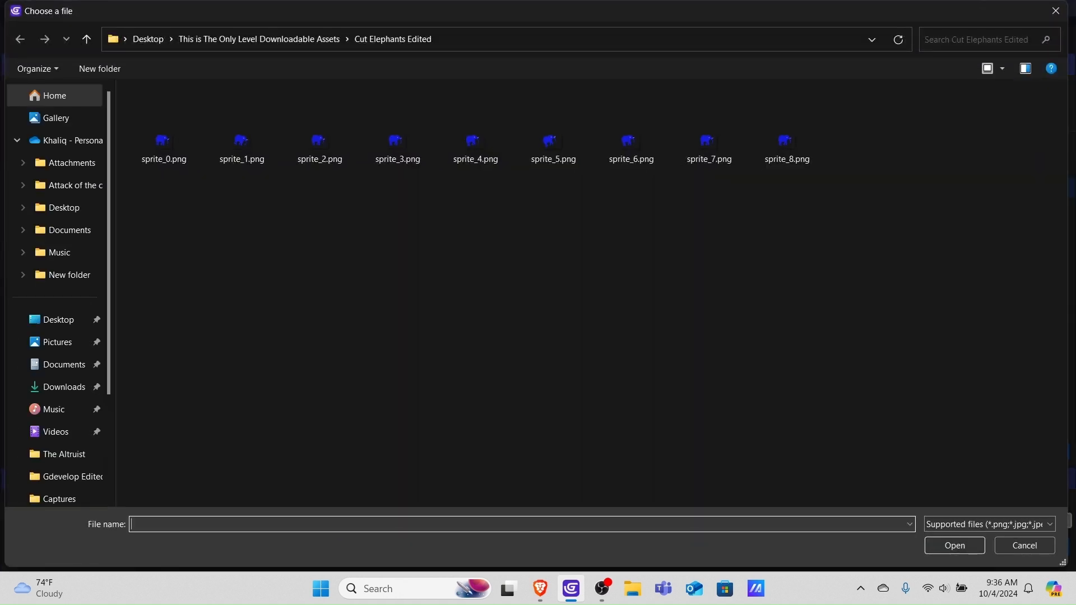
pyautogui.click(87, 39)
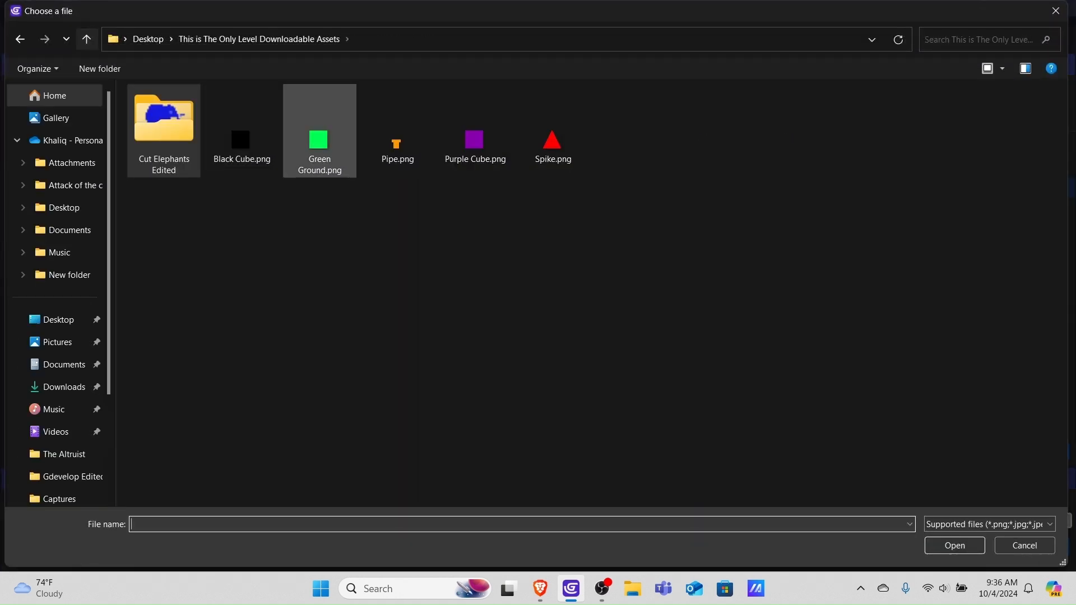
pyautogui.doubleClick(319, 140)
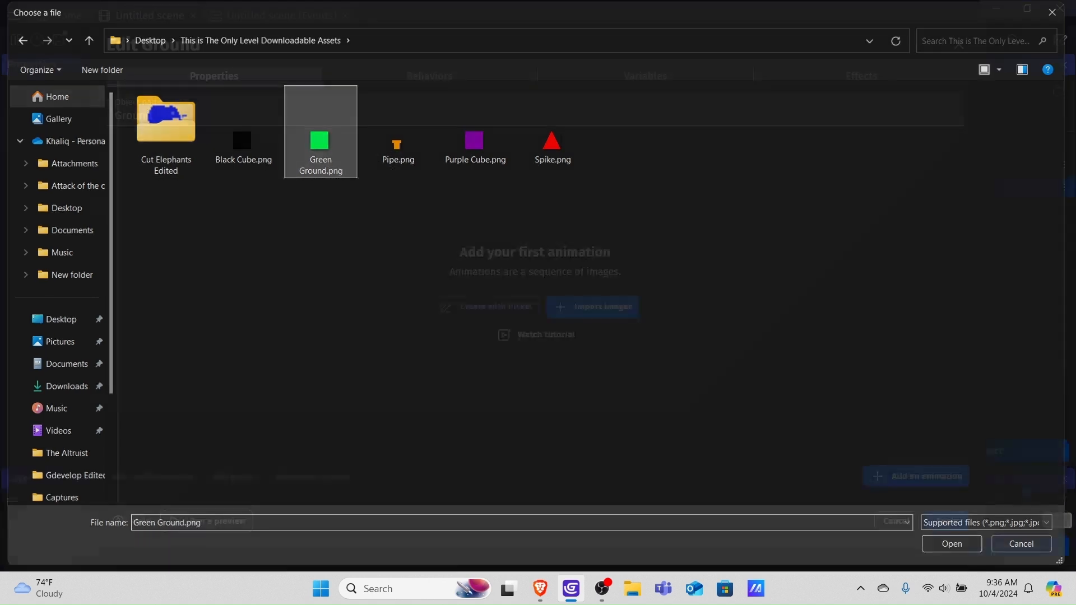
pyautogui.press('Return')
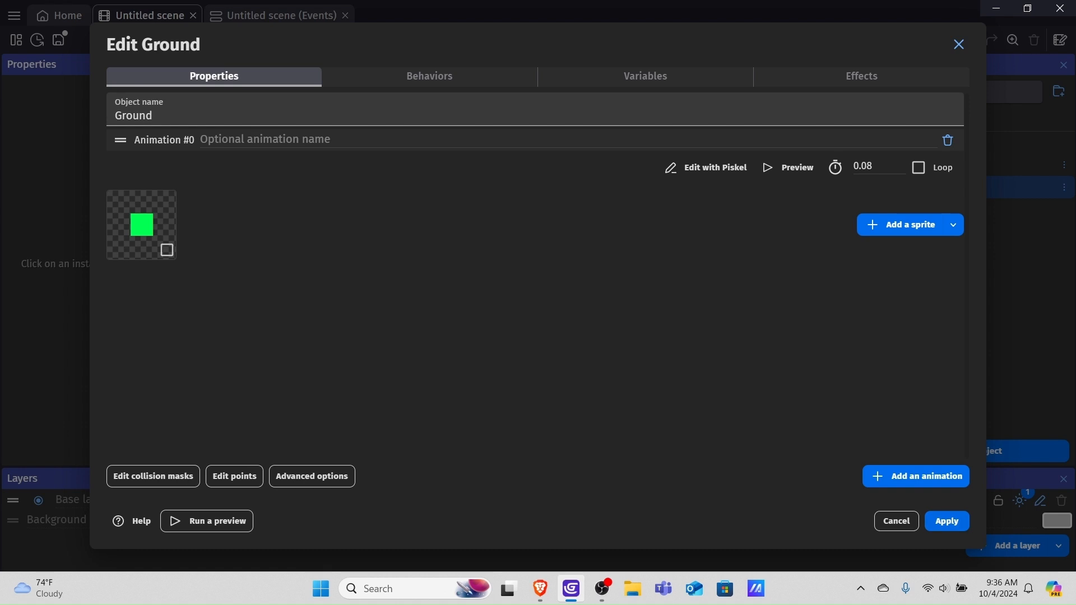
pyautogui.click(946, 520)
# - Place a Ground instance below the Player at about X -56, Y 390, stretch it to about 931 wide, and preview the game
pyautogui.moveTo(889, 185); pyautogui.dragTo(387, 301)
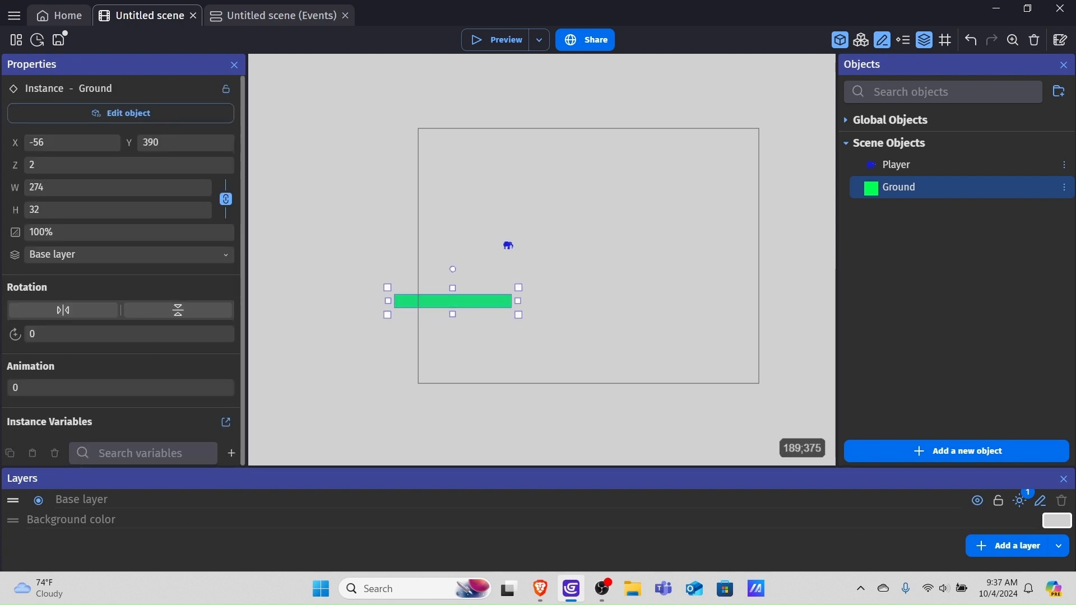
pyautogui.moveTo(518, 301); pyautogui.dragTo(798, 301)
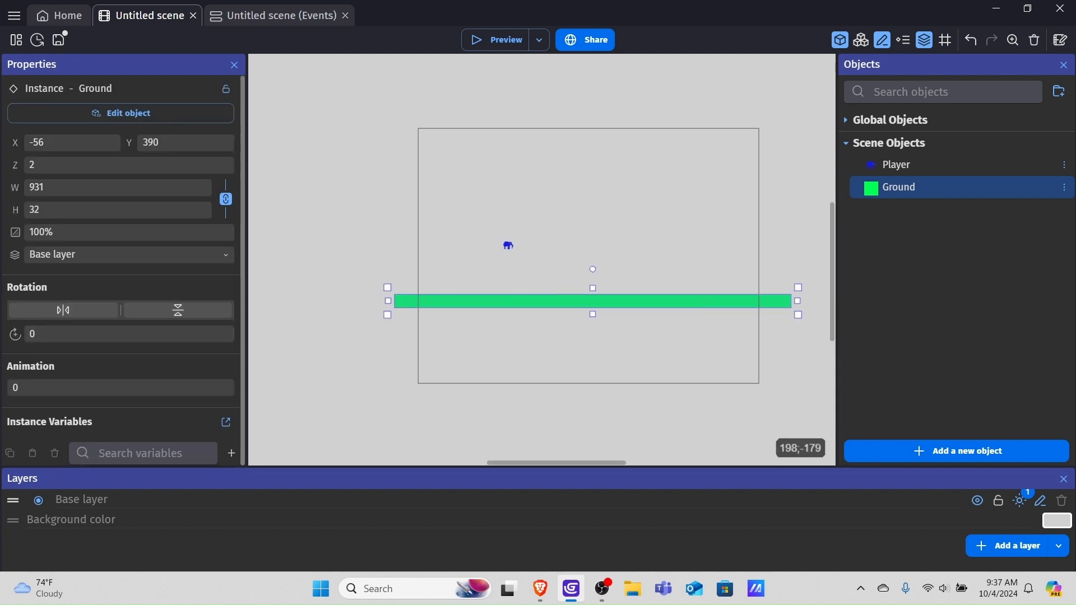
pyautogui.click(496, 39)
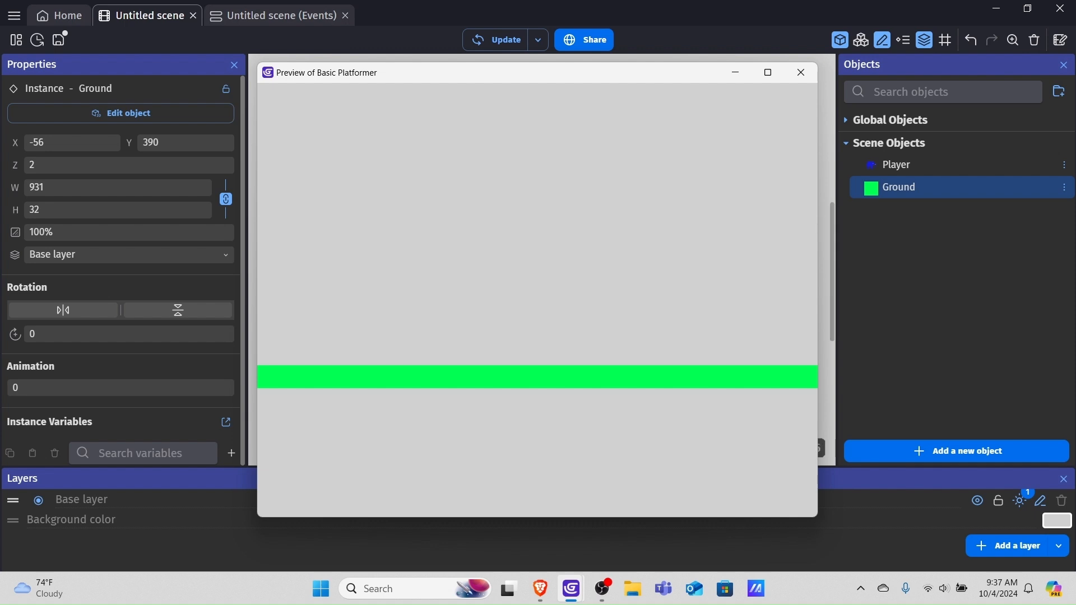
pyautogui.click(801, 73)
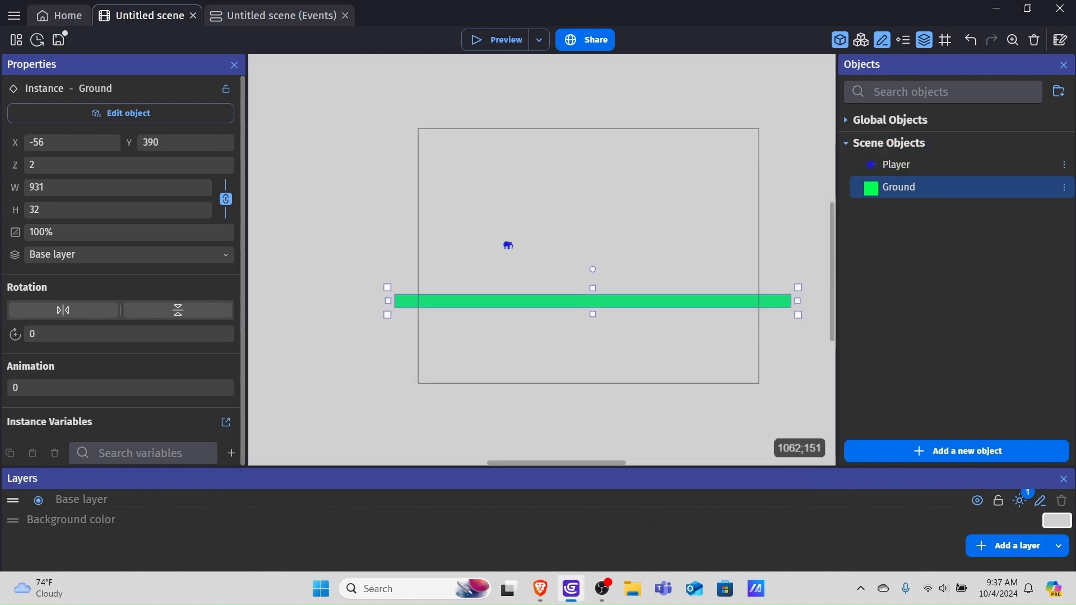
# - Add the Platform behavior to the Ground object
pyautogui.doubleClick(887, 183)
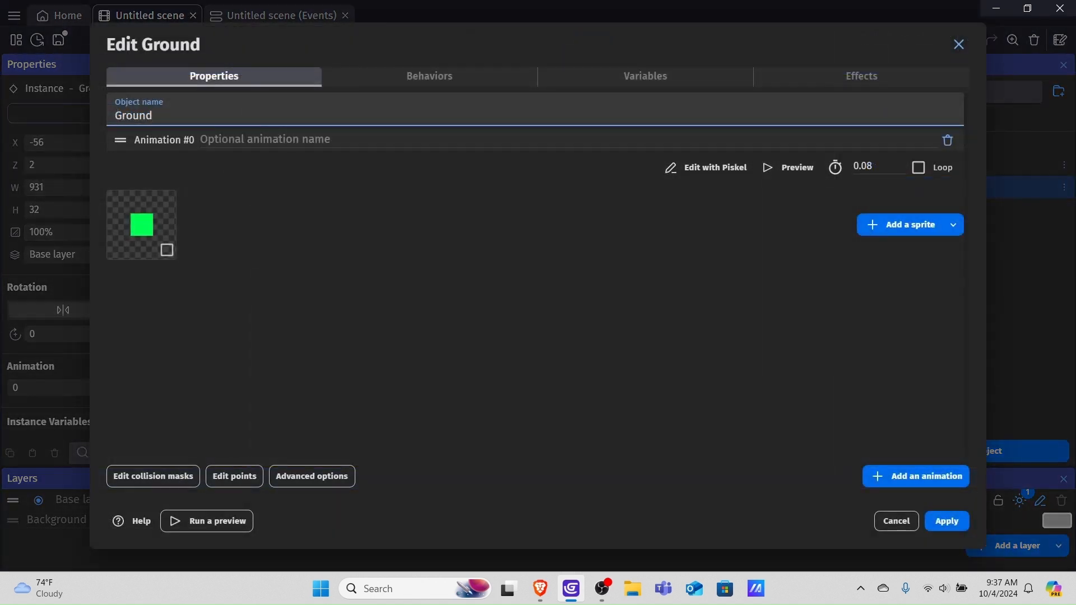
pyautogui.click(430, 76)
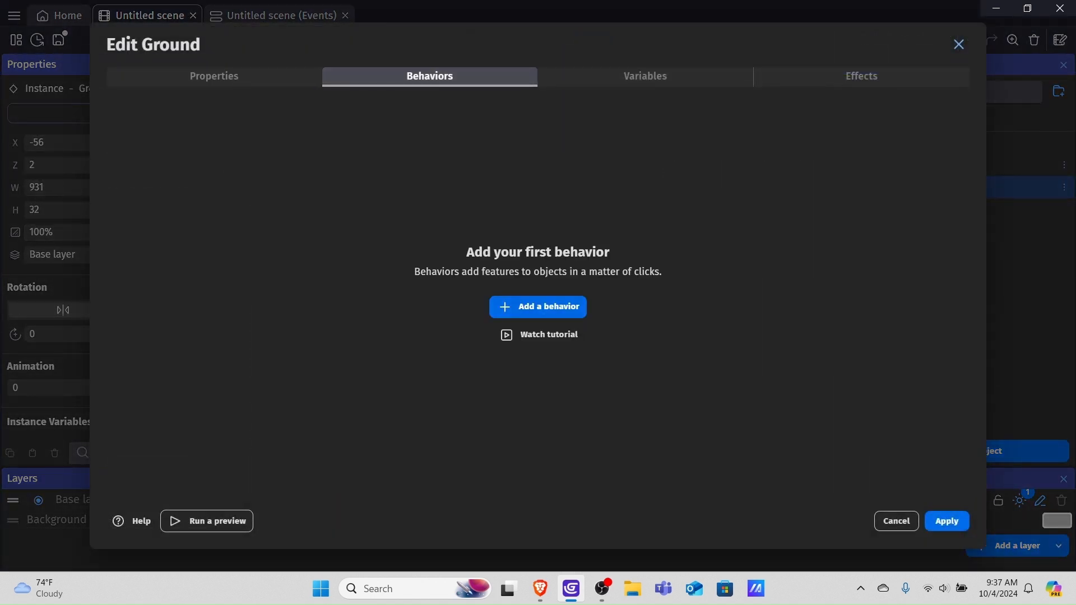
pyautogui.click(537, 306)
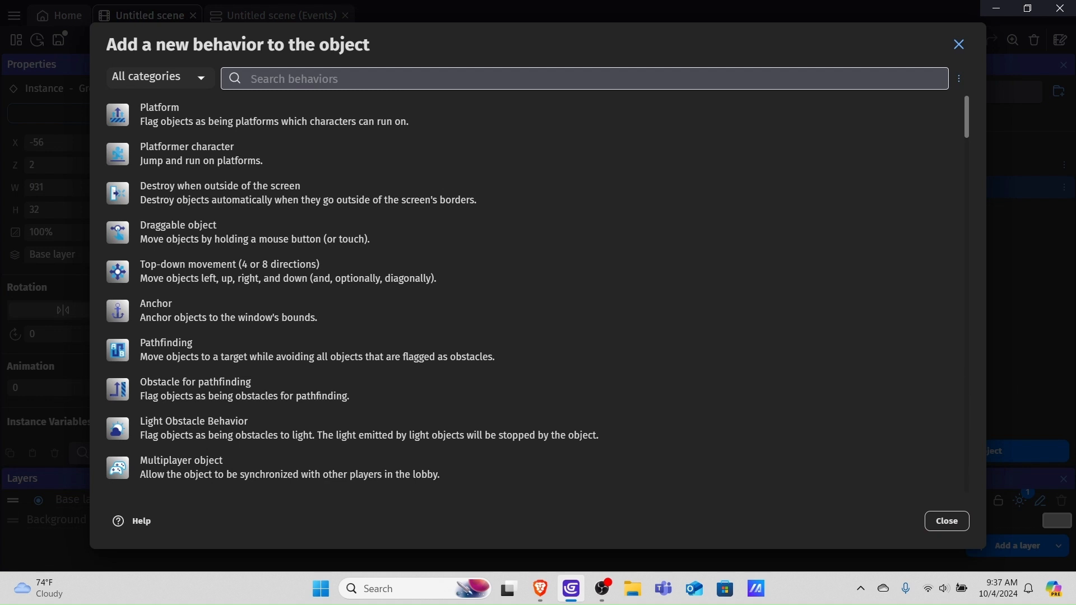
pyautogui.click(159, 115)
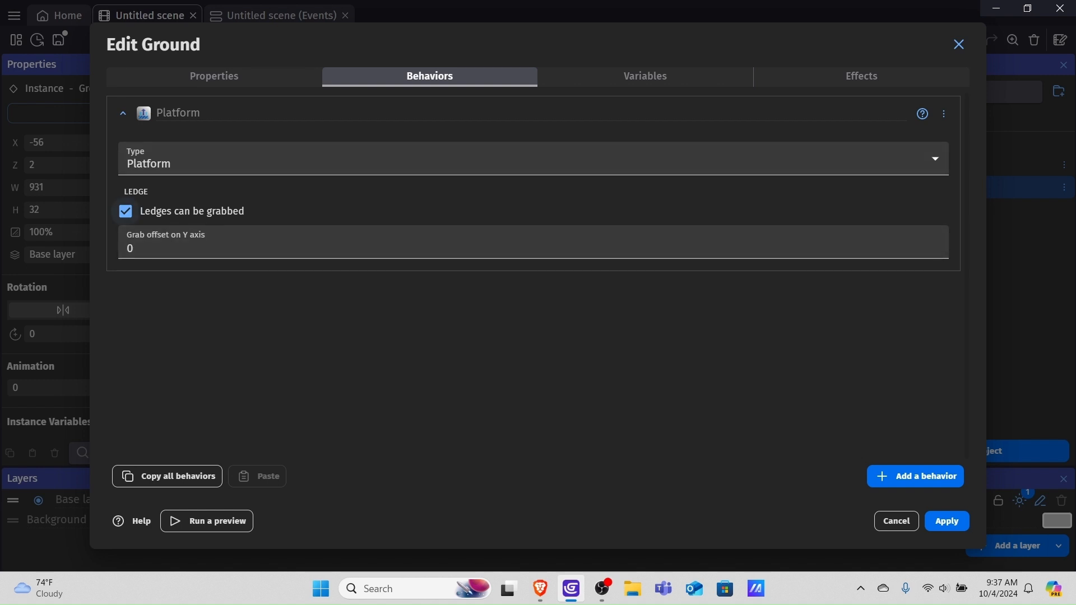
# - Disable grabbable ledges on the Ground's Platform behavior, keep its type as Platform, and apply the object settings
pyautogui.click(126, 211)
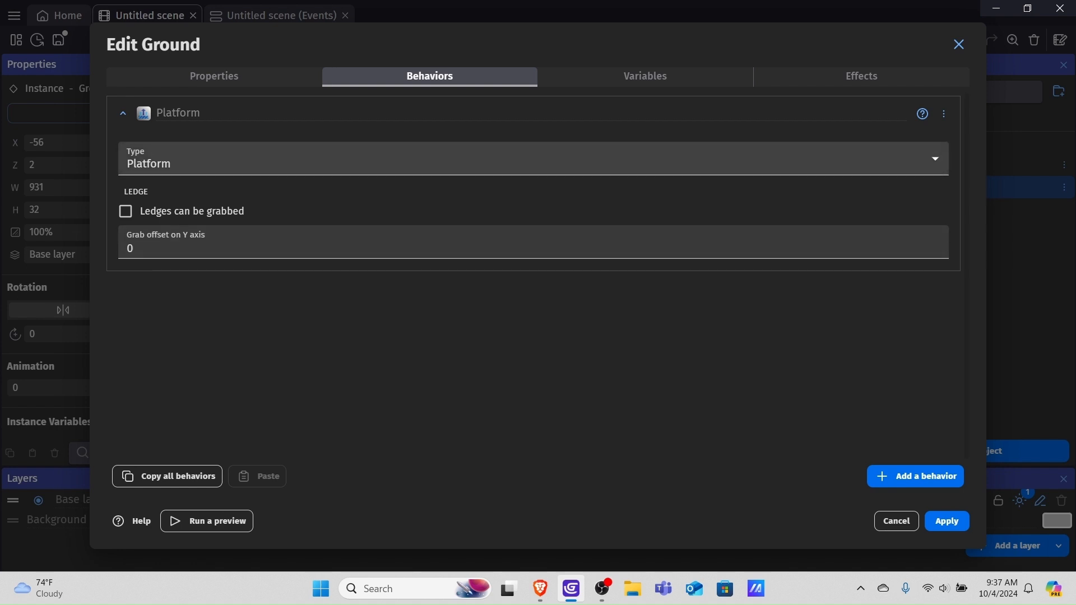
pyautogui.click(534, 158)
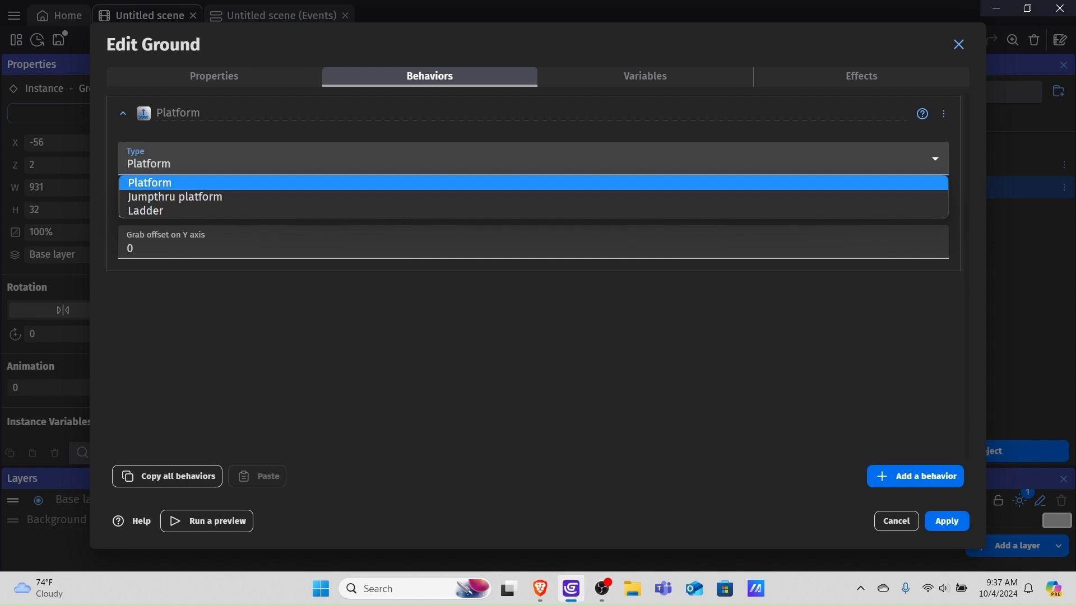
pyautogui.press('Down')
pyautogui.press('Up')
pyautogui.press('Return')
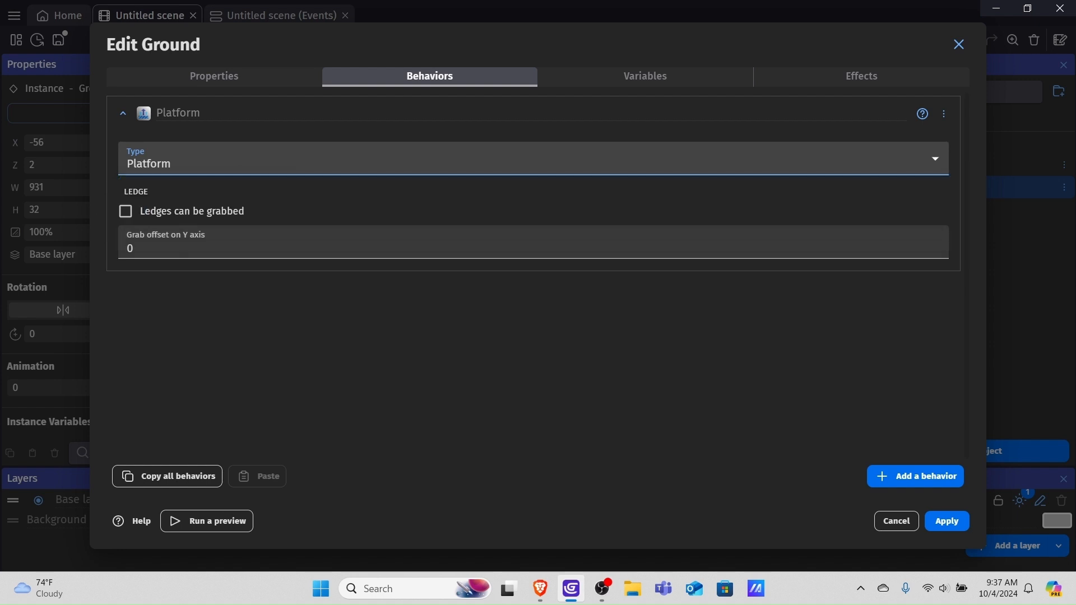
pyautogui.click(945, 517)
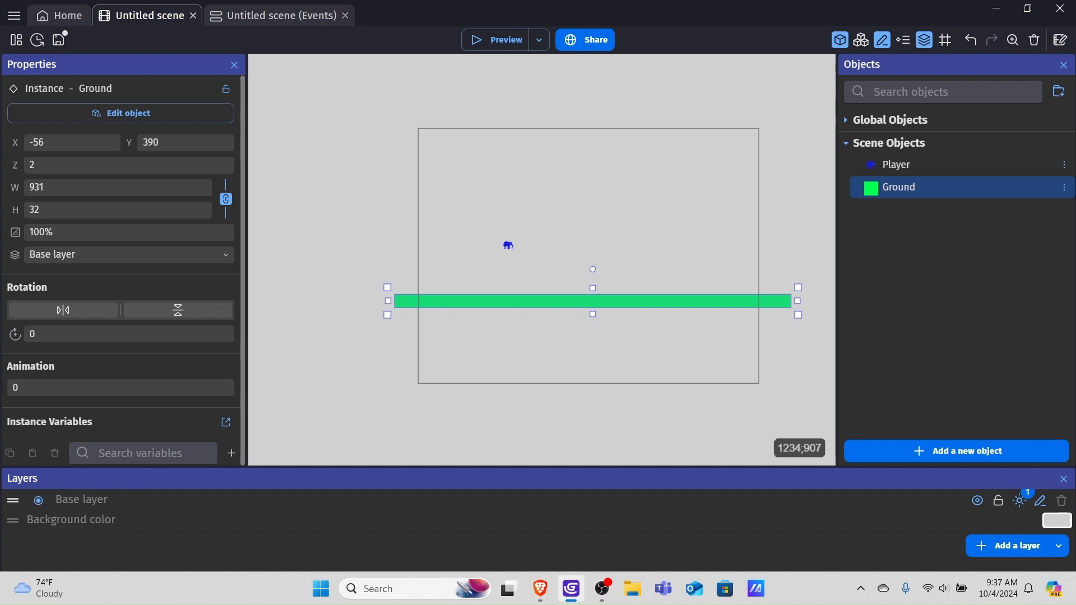
# - Preview the game and test moving the Player right and left and jumping on the Ground
pyautogui.click(477, 35)
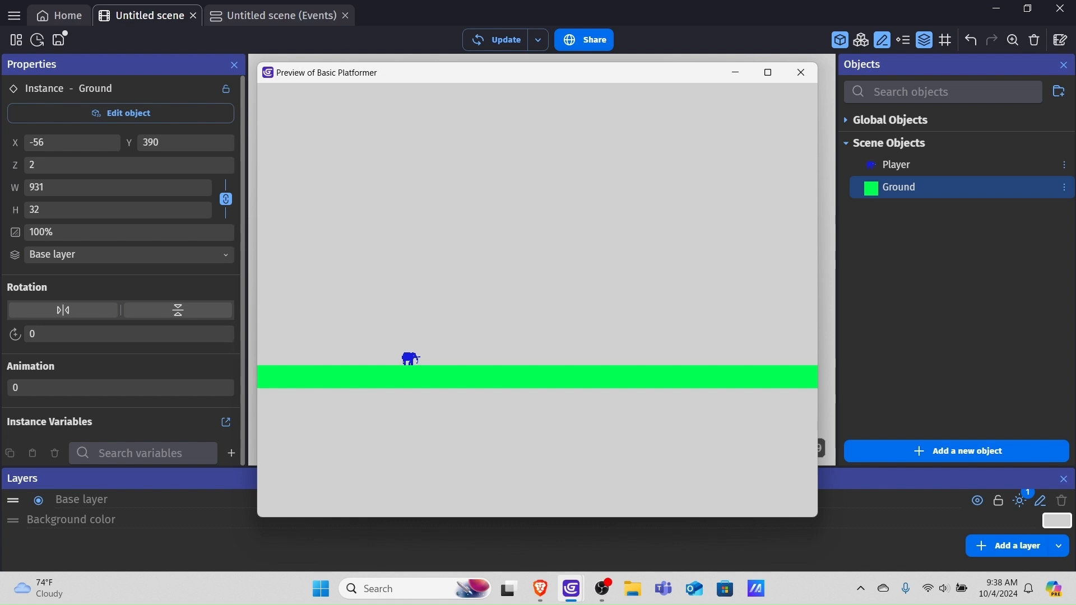
pyautogui.press('Right')
pyautogui.press('Left')
pyautogui.press('Right')
pyautogui.press('Left')
pyautogui.press('Right')
pyautogui.press('Left')
pyautogui.press('Right')
pyautogui.press('space')
pyautogui.press('space')
pyautogui.press('space')
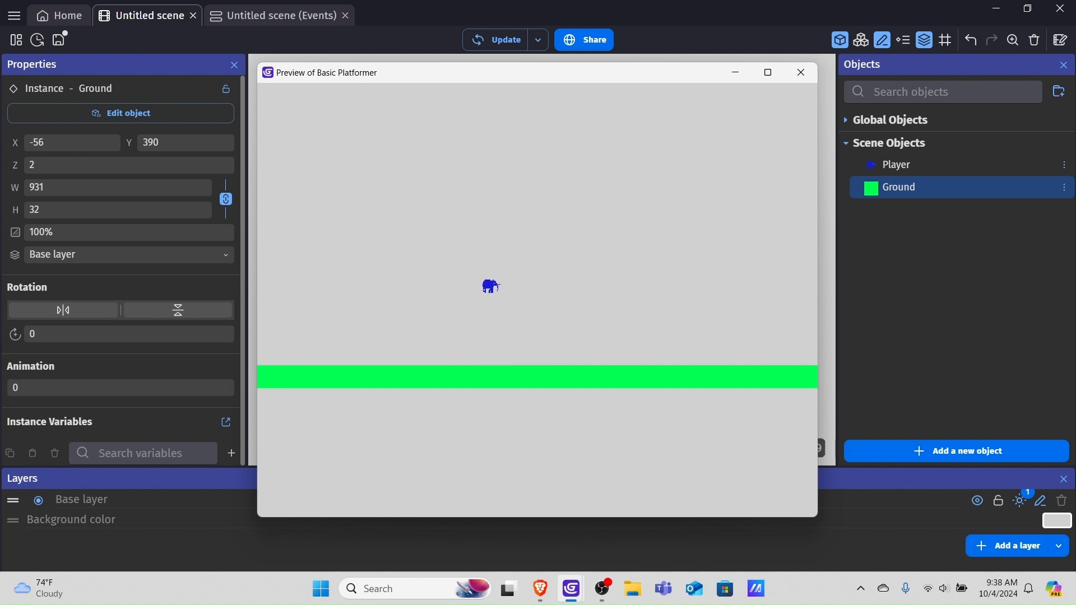
pyautogui.press('space')
pyautogui.press('space')
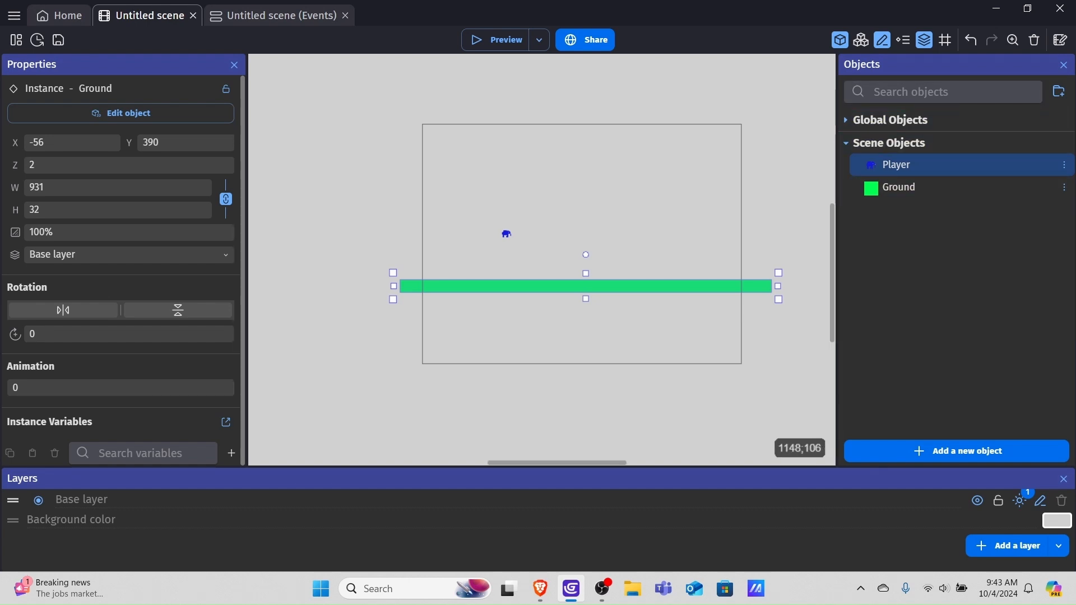
# - Turn off the default controls in the Player's platformer behavior, apply the change, and check it in a preview
pyautogui.doubleClick(897, 165)
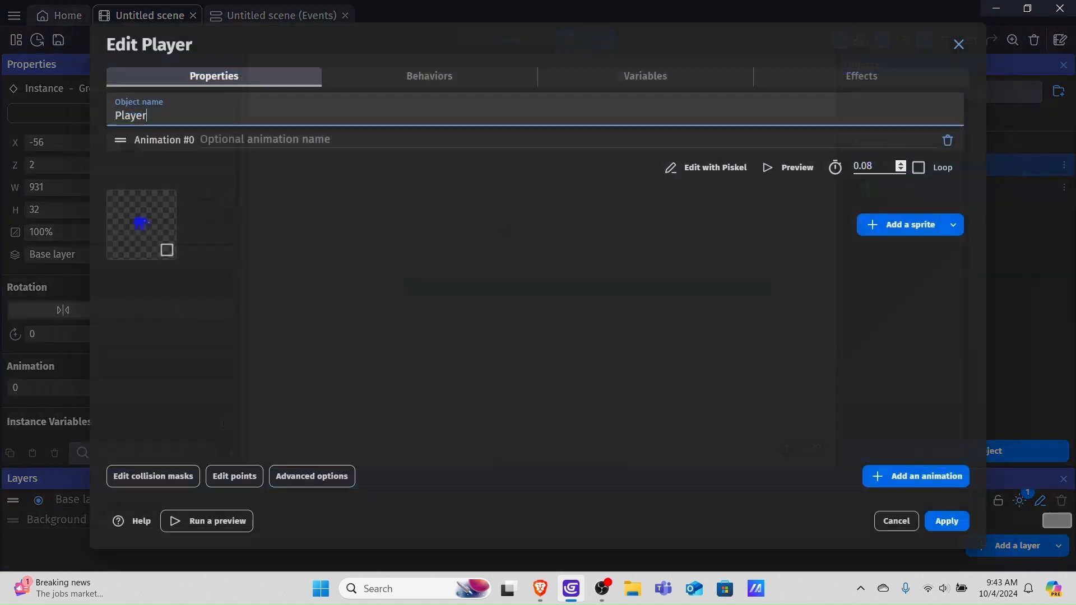
pyautogui.click(430, 76)
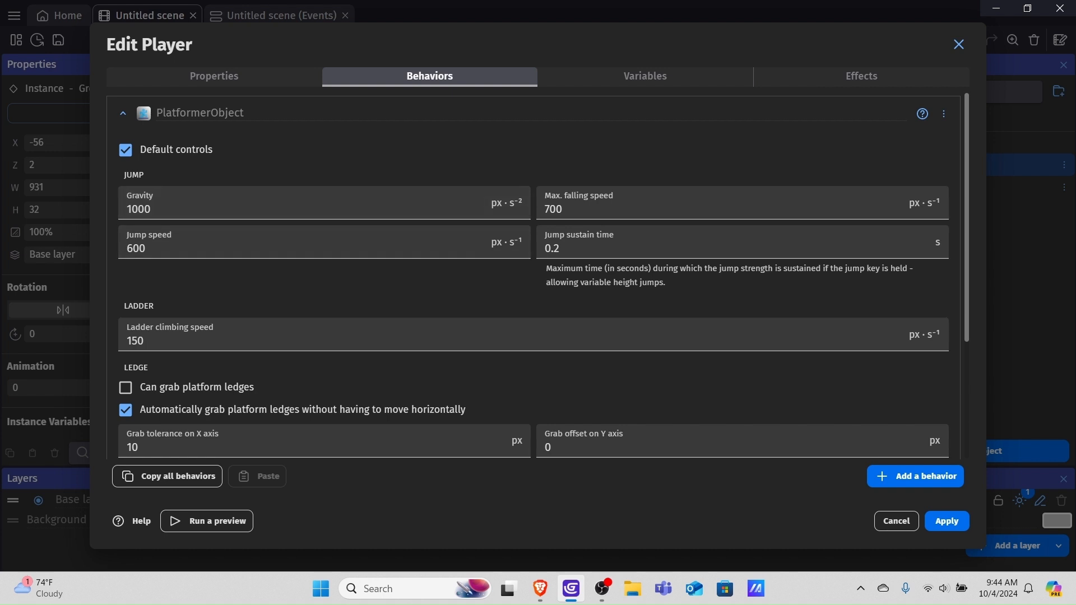
pyautogui.click(125, 150)
pyautogui.click(947, 521)
pyautogui.click(499, 40)
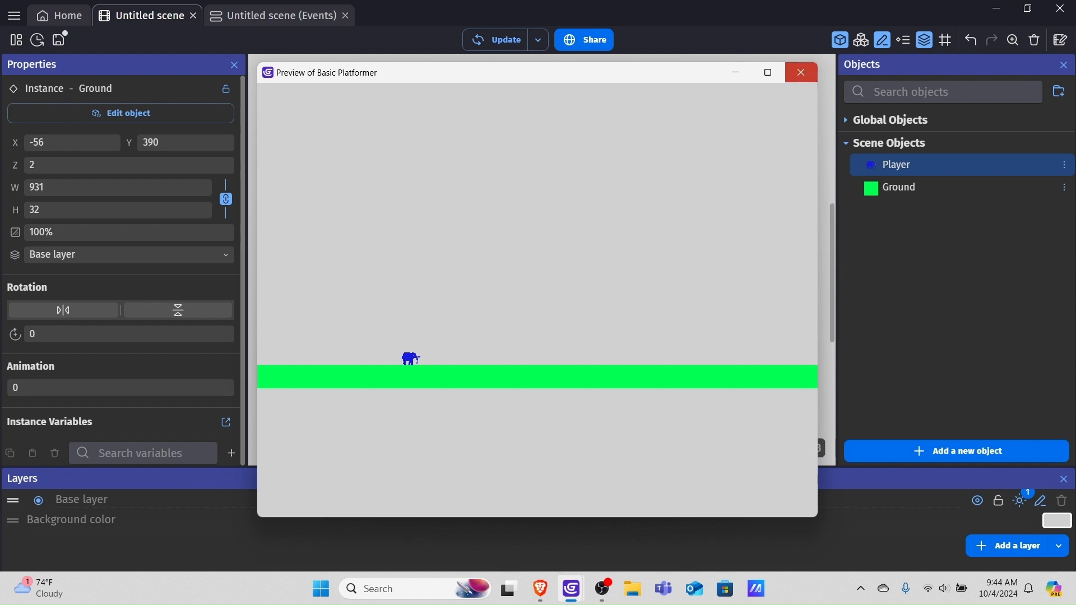
pyautogui.click(800, 72)
# - Turn the default controls back on in the Player's platformer behavior
pyautogui.doubleClick(896, 165)
pyautogui.click(430, 77)
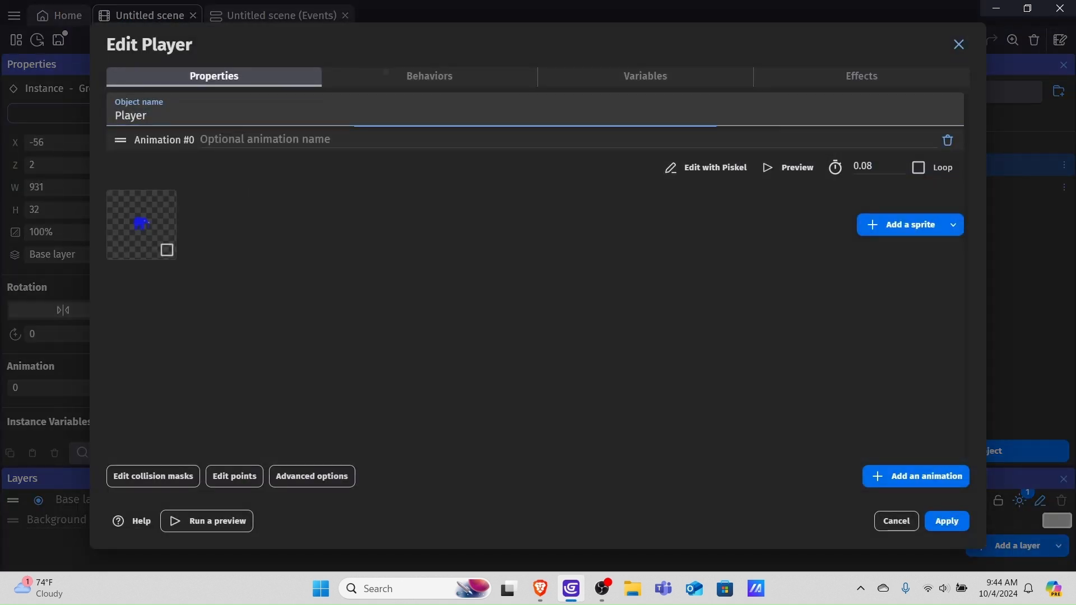
pyautogui.click(125, 150)
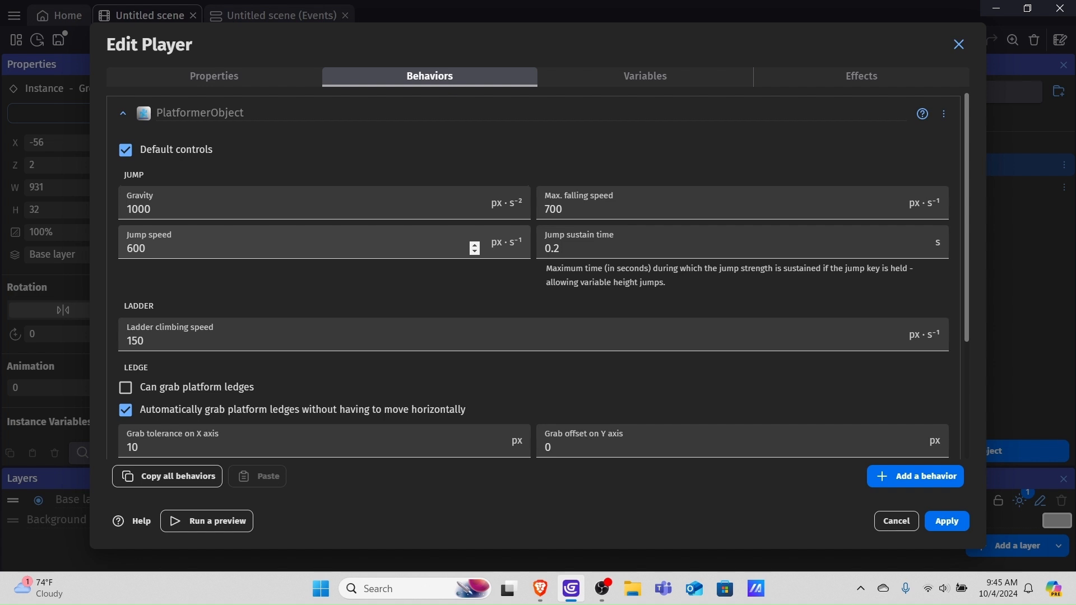
# - Set the gravity of the Player's platformer behavior to 2000 and apply the object settings
pyautogui.click(153, 209)
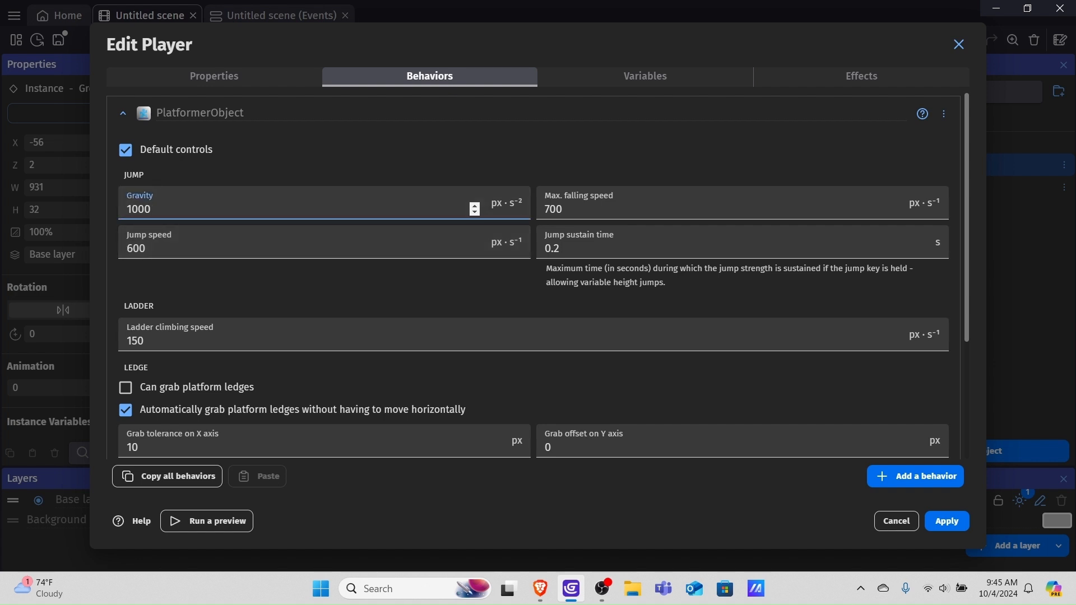
pyautogui.press('BackSpace')
pyautogui.press('BackSpace')
pyautogui.press('BackSpace')
pyautogui.press('BackSpace')
pyautogui.write('2000')
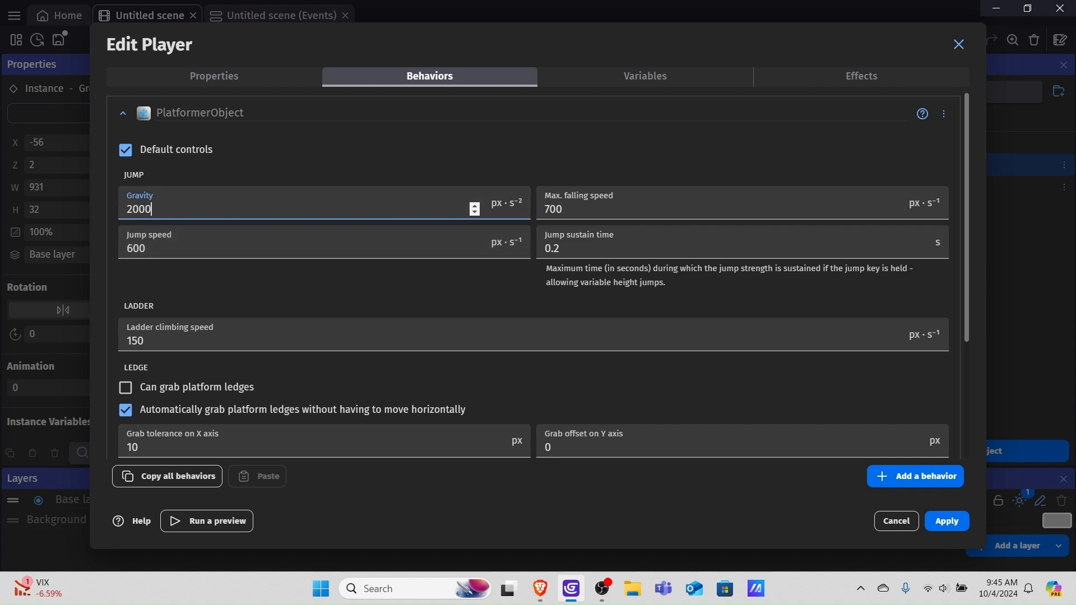
pyautogui.press('Return')
pyautogui.click(947, 521)
# - Preview the game, test the Player's jumps and sideways movement under the changed gravity, and end the preview
pyautogui.click(489, 42)
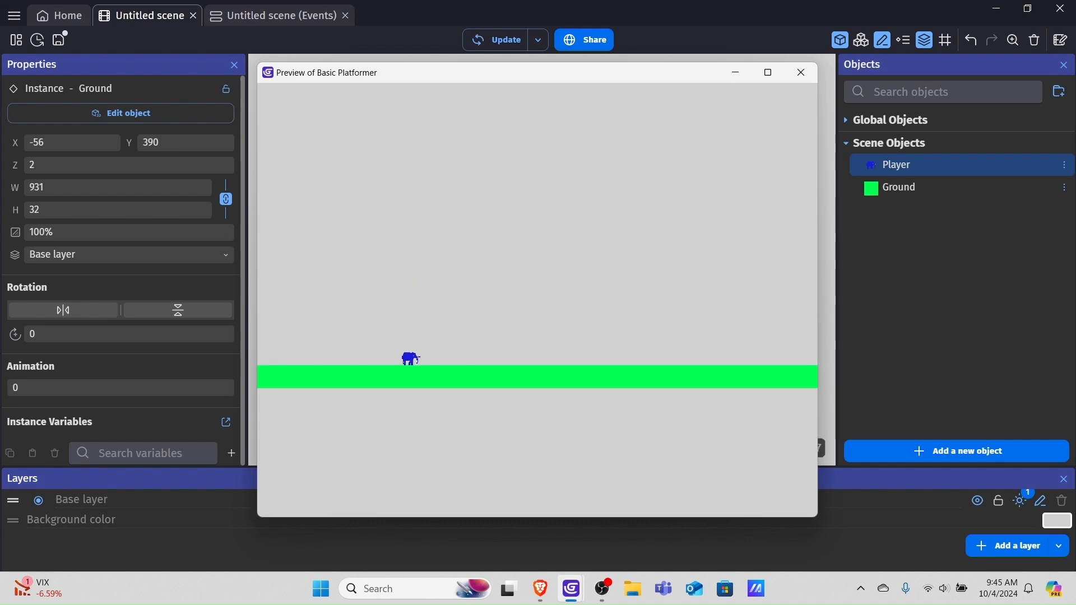
pyautogui.press('space')
pyautogui.press('space')
pyautogui.press('space')
pyautogui.press('space')
pyautogui.press('space')
pyautogui.press('Right')
pyautogui.press('space')
pyautogui.press('space')
pyautogui.press('Left')
pyautogui.press('space')
pyautogui.press('space')
pyautogui.press('space')
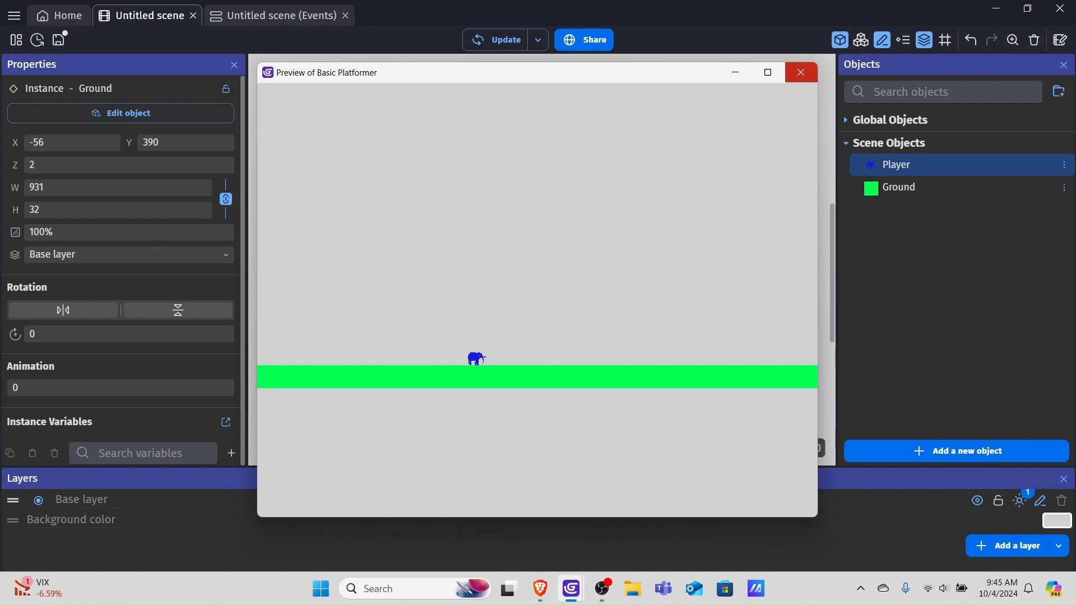
pyautogui.click(801, 73)
# - Set the gravity of the Player's platformer behavior to 10000 and apply the object settings
pyautogui.doubleClick(896, 165)
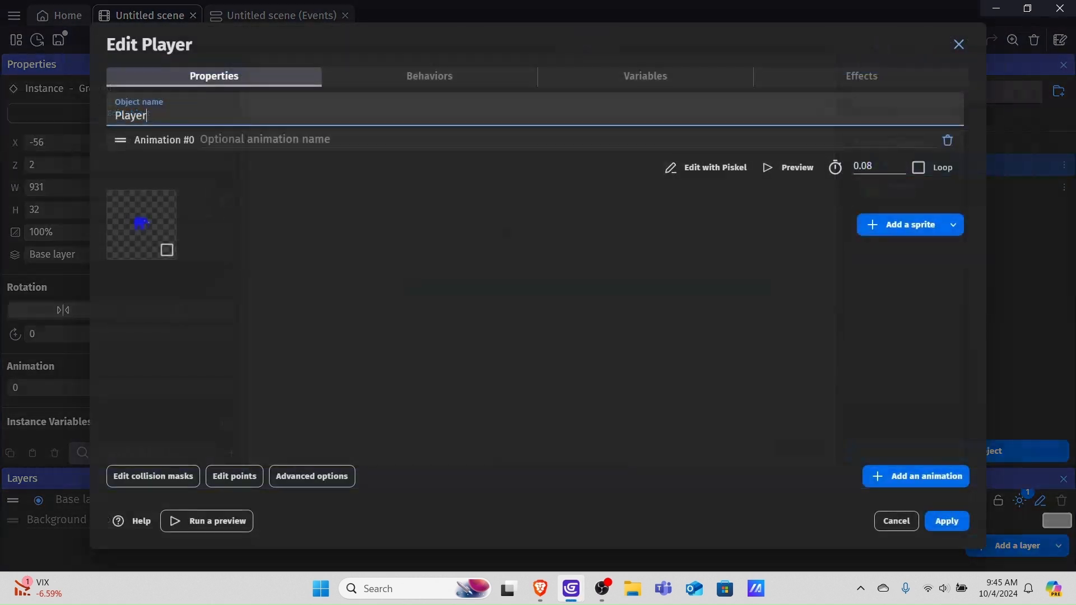
pyautogui.click(429, 75)
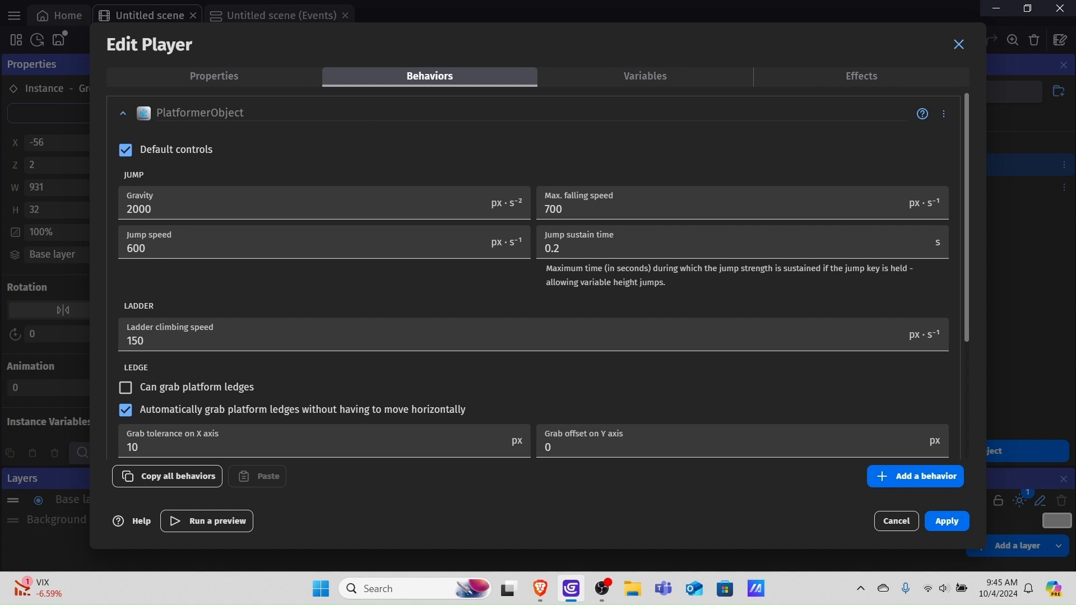
pyautogui.doubleClick(136, 248)
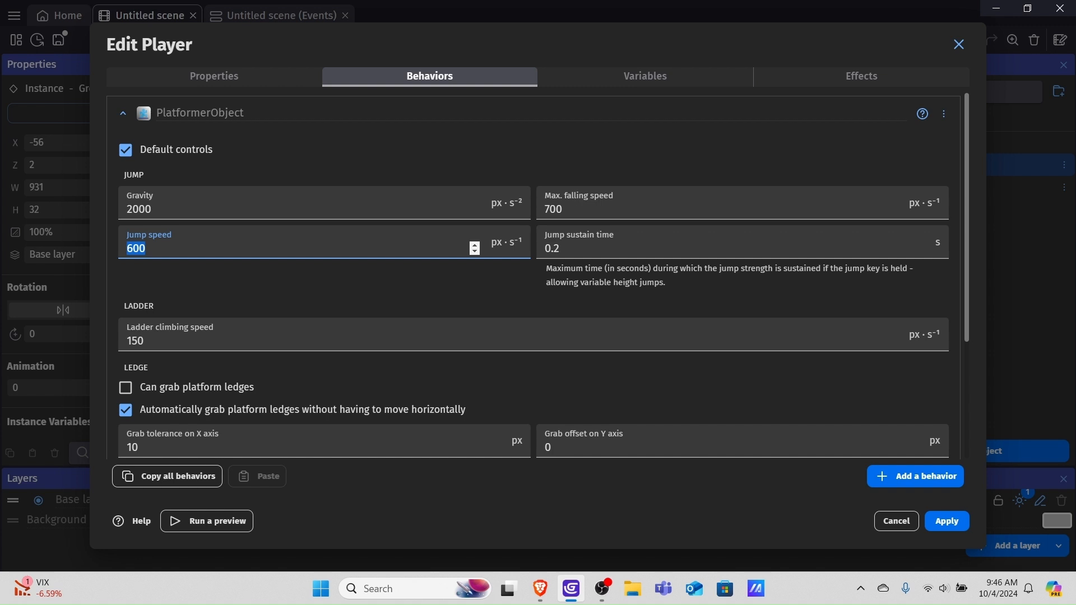
pyautogui.doubleClick(137, 209)
pyautogui.press('BackSpace')
pyautogui.write('10000')
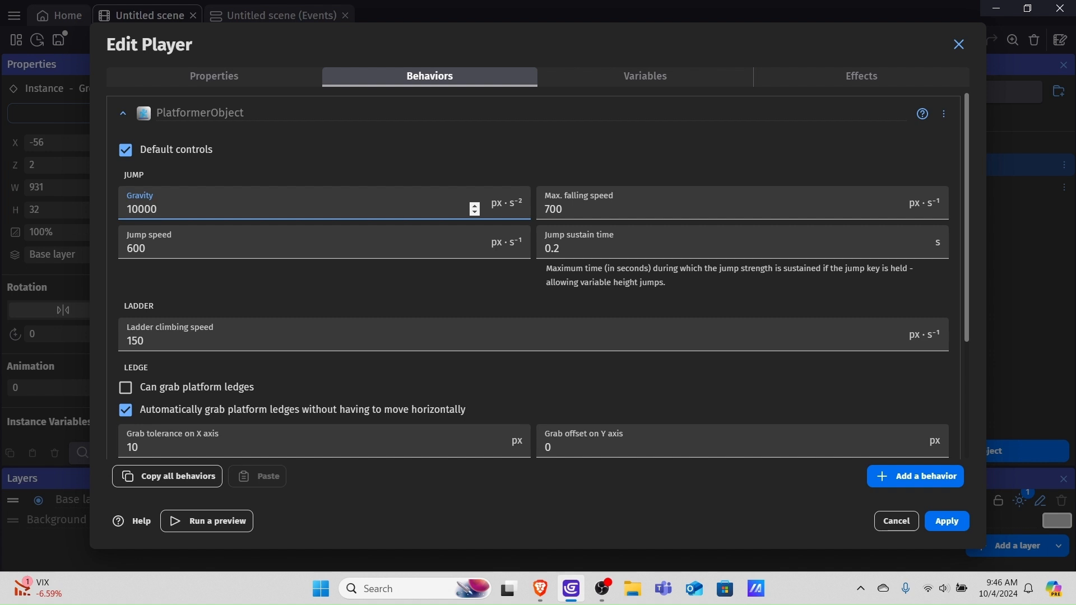
pyautogui.click(947, 521)
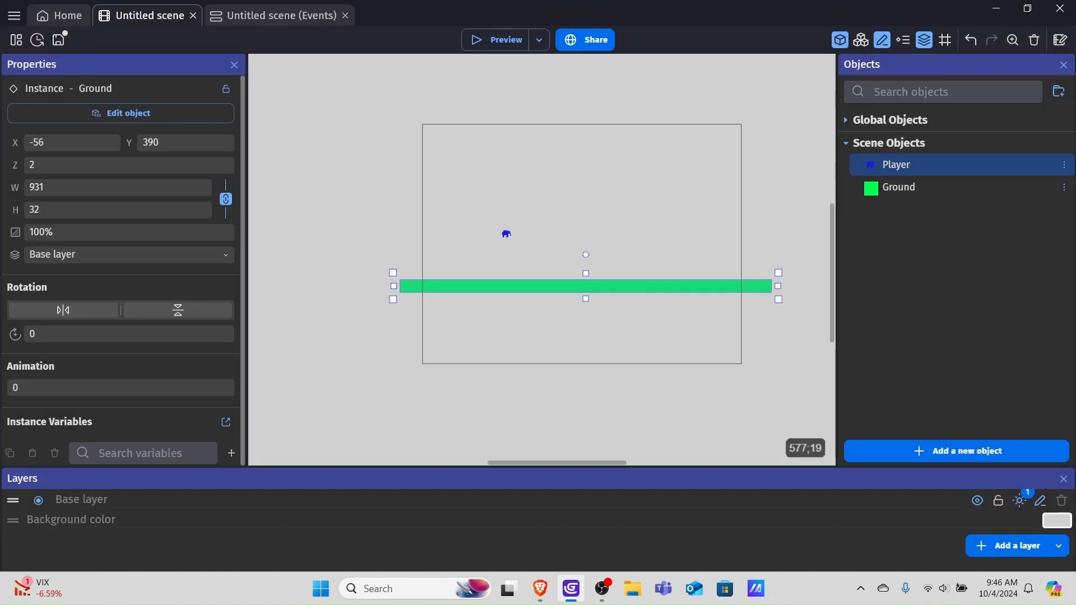
# - Preview the game, test a Player jump with the stronger gravity, and close the preview
pyautogui.click(495, 40)
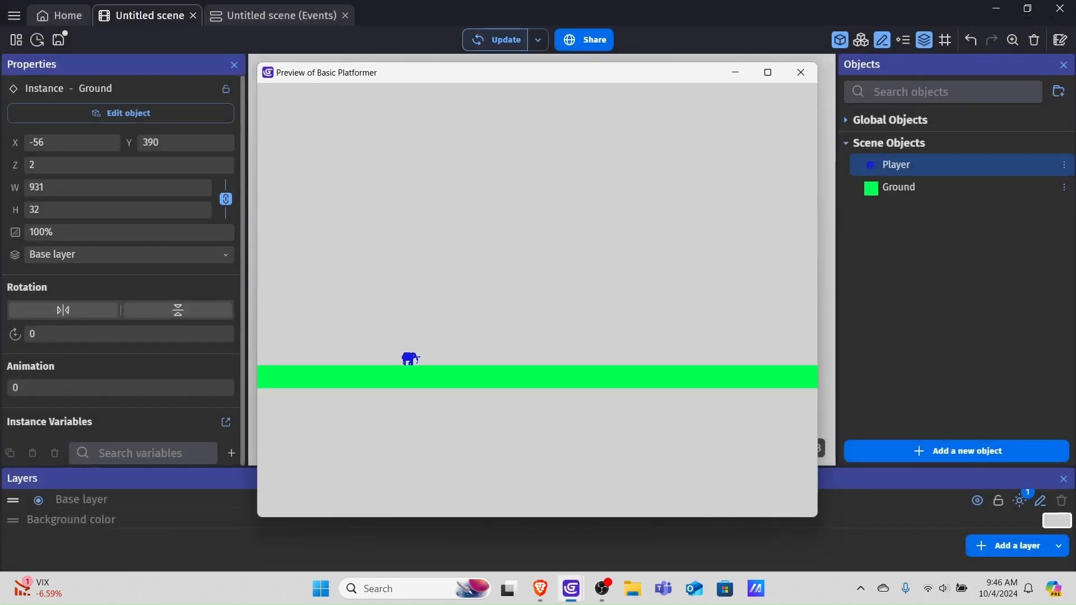
pyautogui.press('space')
pyautogui.click(801, 72)
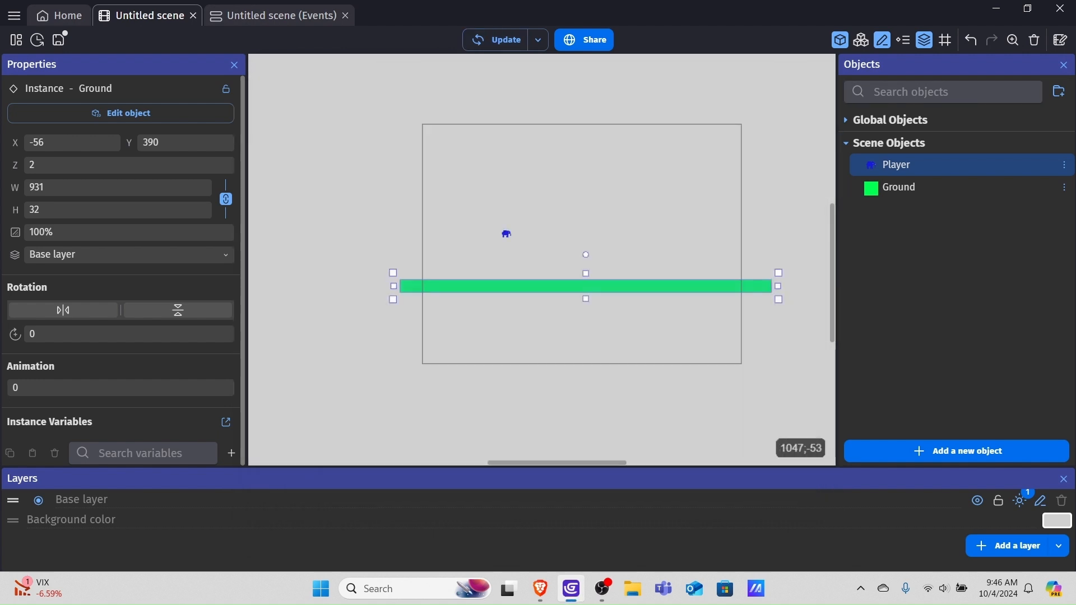
# - Set the jump speed of the Player's platformer behavior to 5000 and apply the object settings
pyautogui.doubleClick(897, 166)
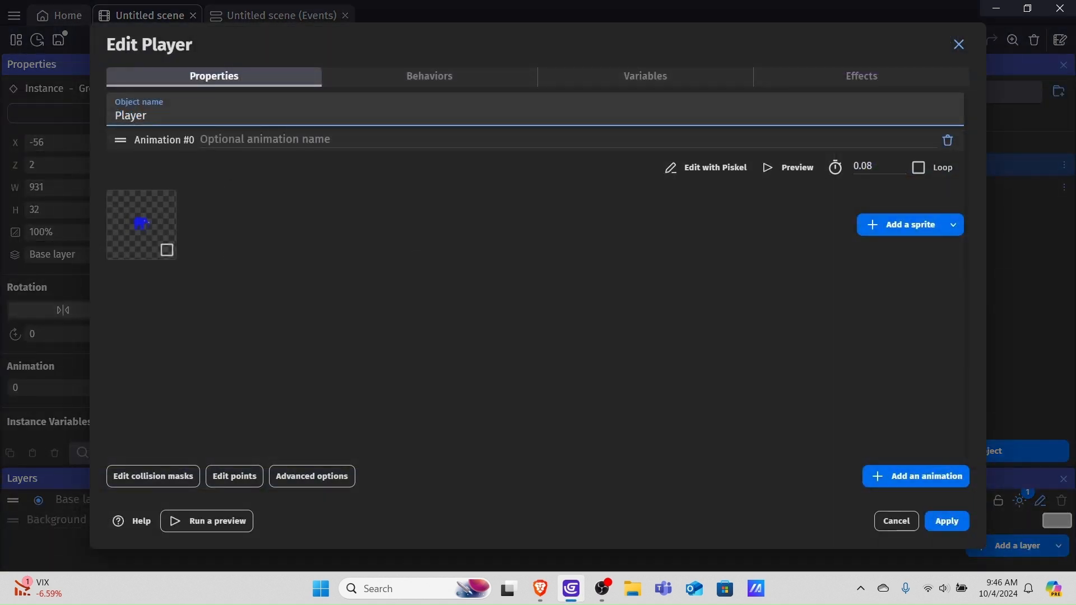
pyautogui.click(398, 77)
pyautogui.doubleClick(136, 249)
pyautogui.press('BackSpace')
pyautogui.write('5000')
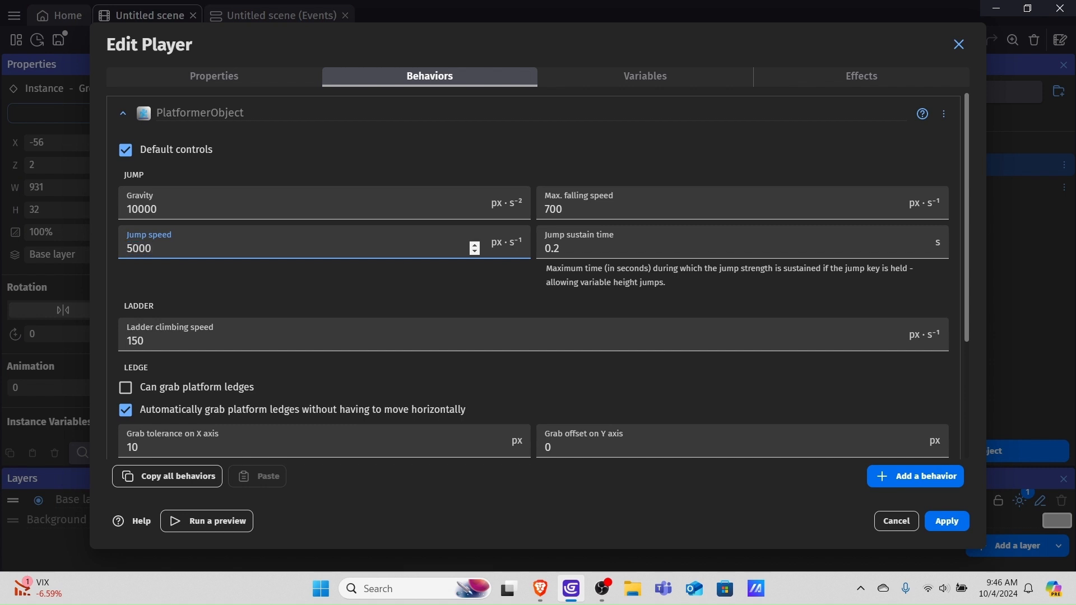
pyautogui.press('Return')
# - Preview the game, test a Player jump with the higher jump speed, and close the preview
pyautogui.click(496, 39)
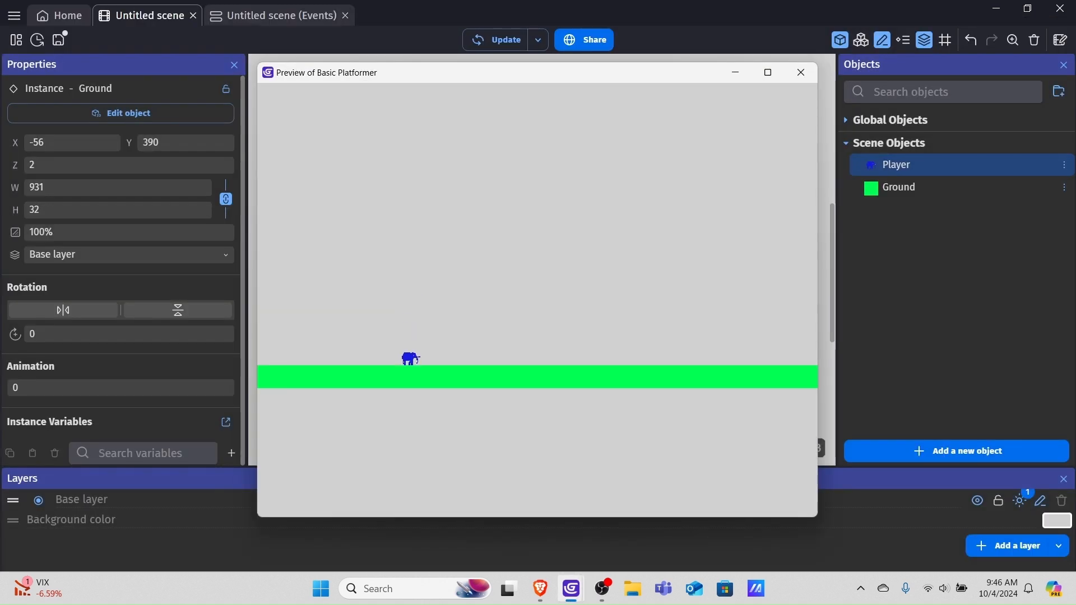
pyautogui.press('space')
pyautogui.click(801, 72)
# - Set the Player's platformer gravity to 1000 and its jump speed to 600
pyautogui.doubleClick(896, 164)
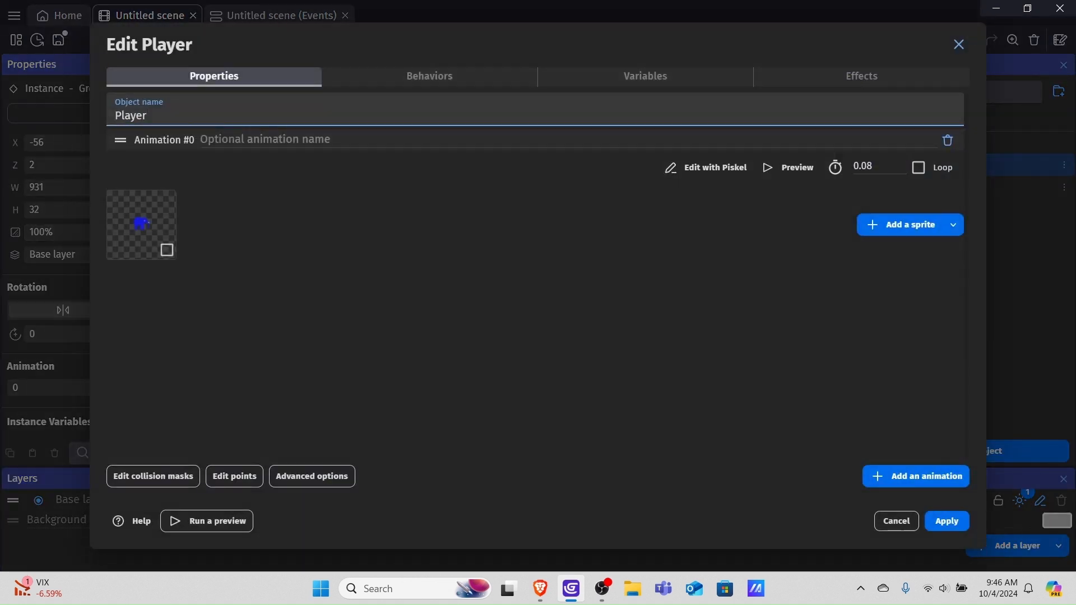
pyautogui.click(485, 77)
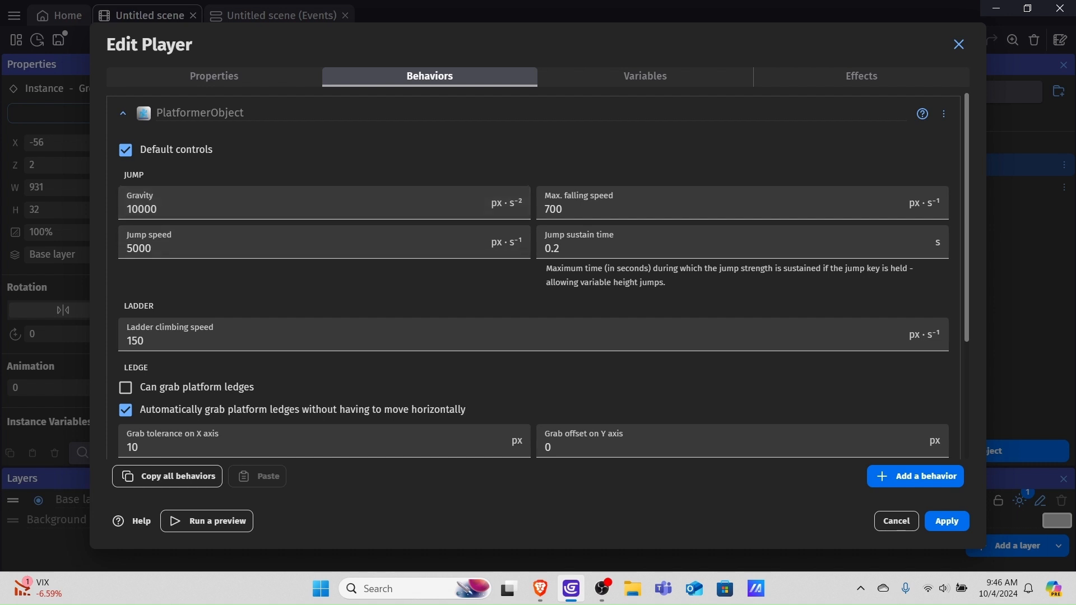
pyautogui.doubleClick(142, 209)
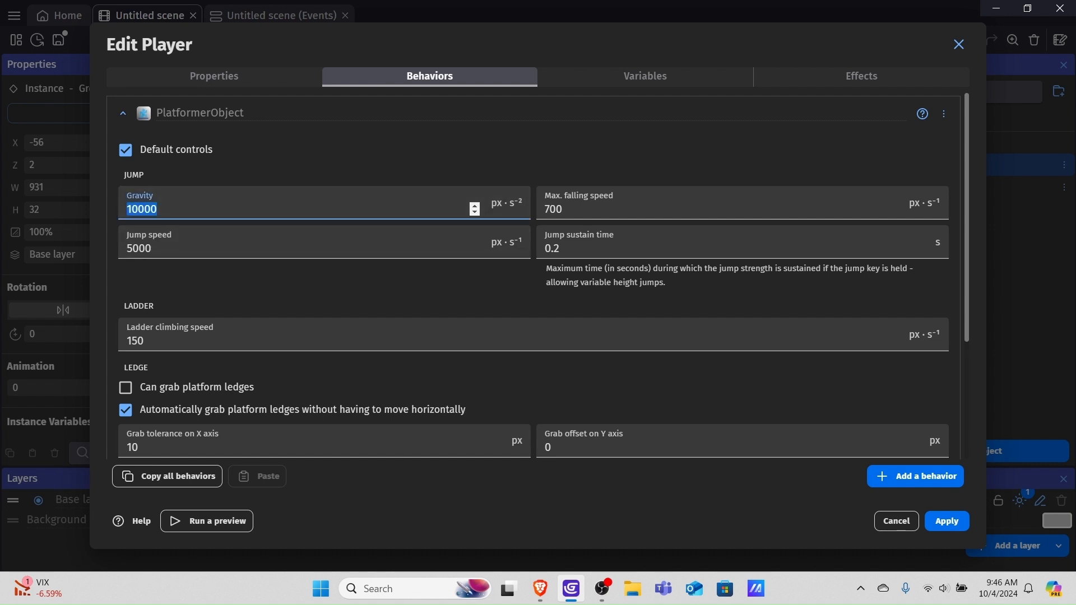
pyautogui.write('1000')
pyautogui.doubleClick(139, 248)
pyautogui.write('600')
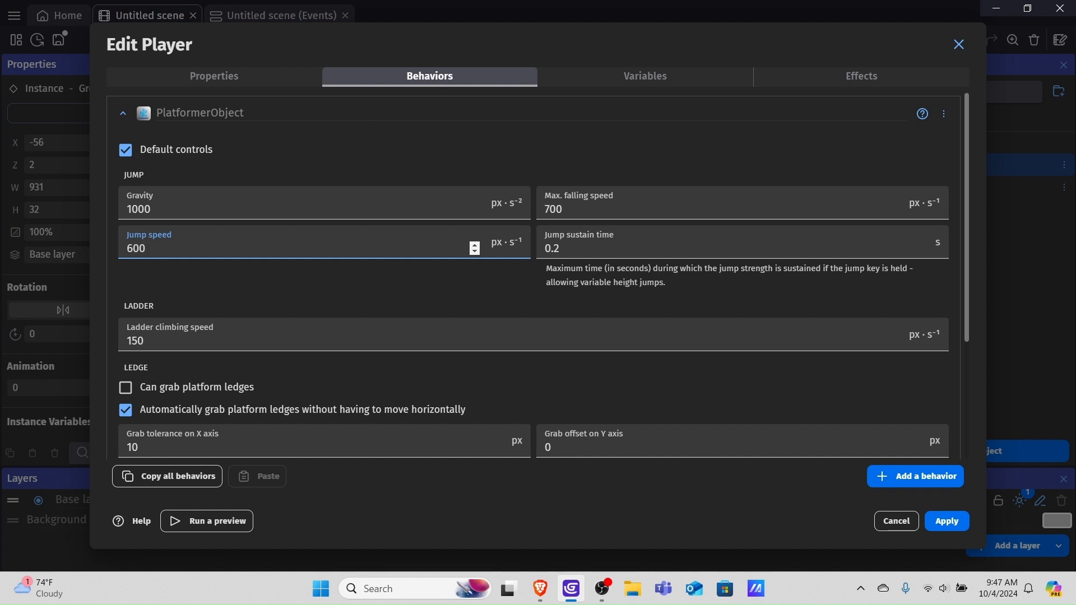
# - Set the Player's max. falling speed to 100000, gravity to 10000 and jump speed to 5000, and apply the settings
pyautogui.click(563, 209)
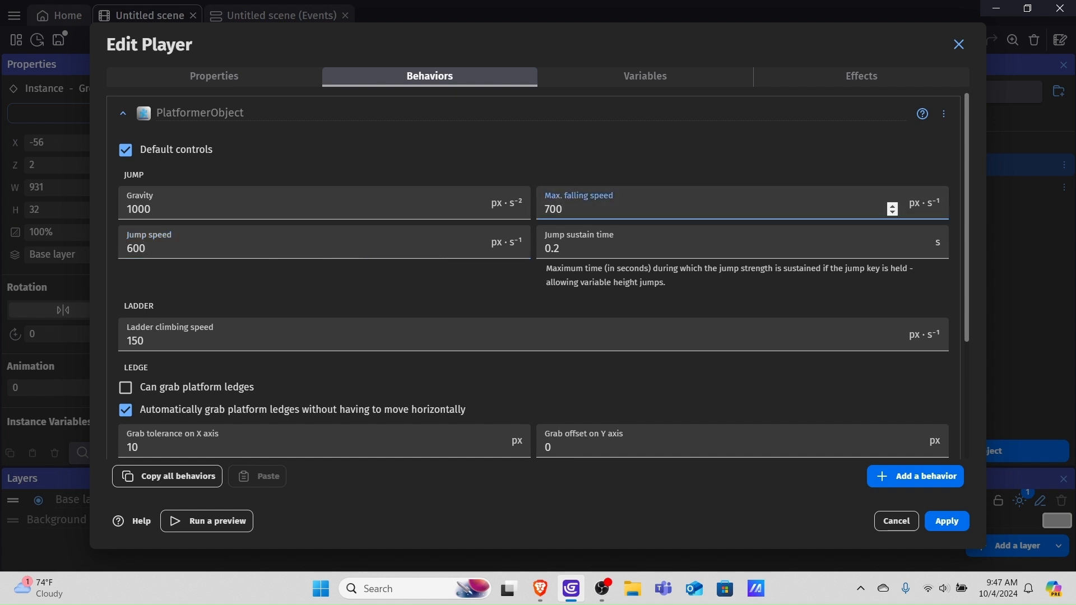
pyautogui.press('BackSpace')
pyautogui.press('BackSpace')
pyautogui.press('BackSpace')
pyautogui.write('100000')
pyautogui.hotkey('shift', 'Tab')
pyautogui.write('10000')
pyautogui.press('Tab')
pyautogui.press('BackSpace')
pyautogui.press('BackSpace')
pyautogui.press('BackSpace')
pyautogui.write('5000')
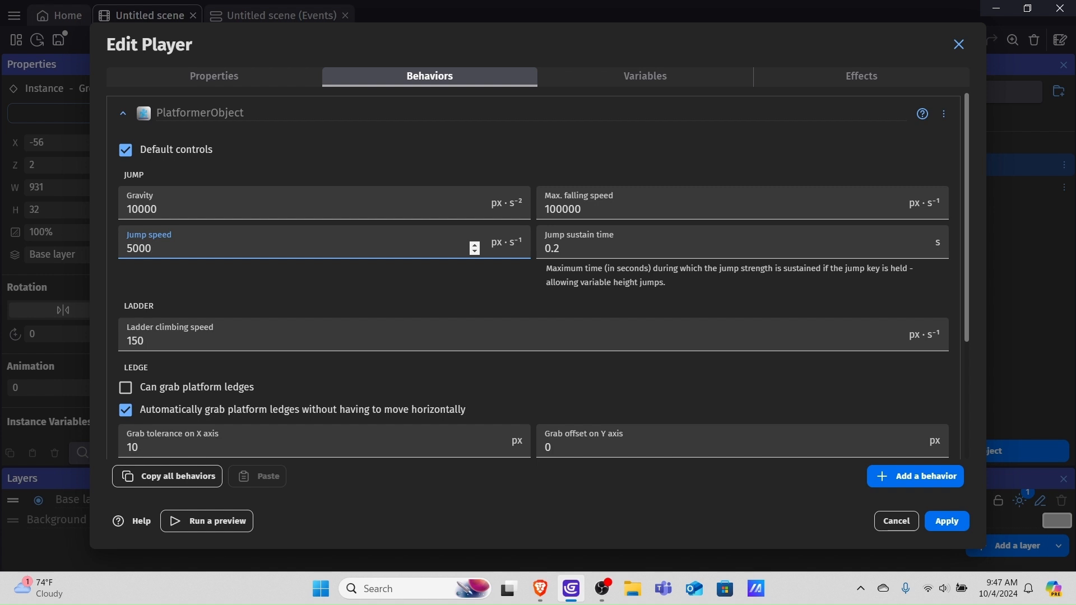
pyautogui.click(947, 520)
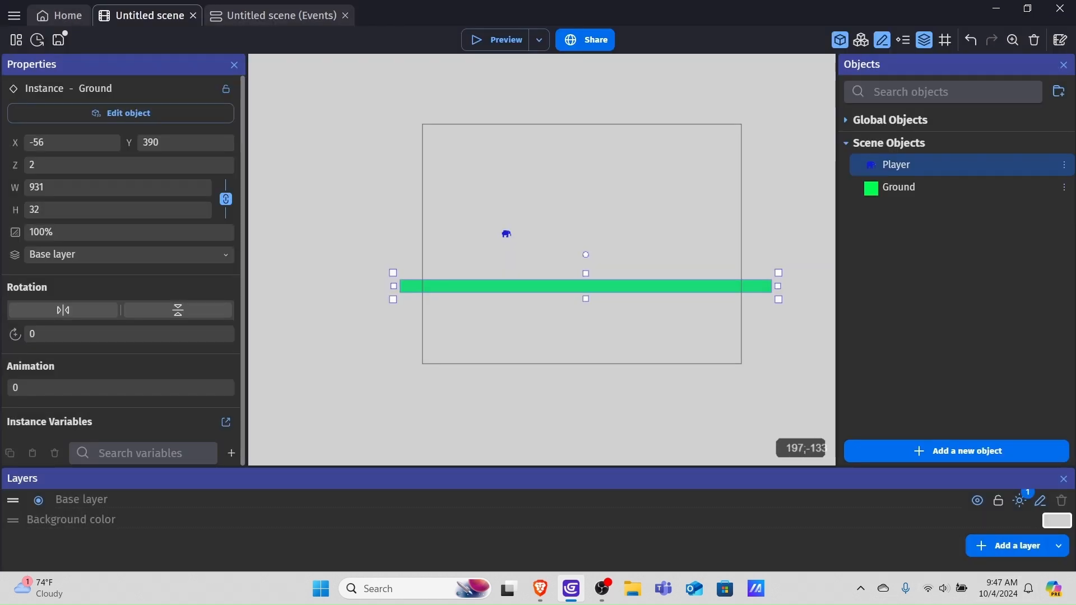
# - Preview the game, test Player jumps with the much higher gravity, falling and jump speeds, and close the preview
pyautogui.click(495, 40)
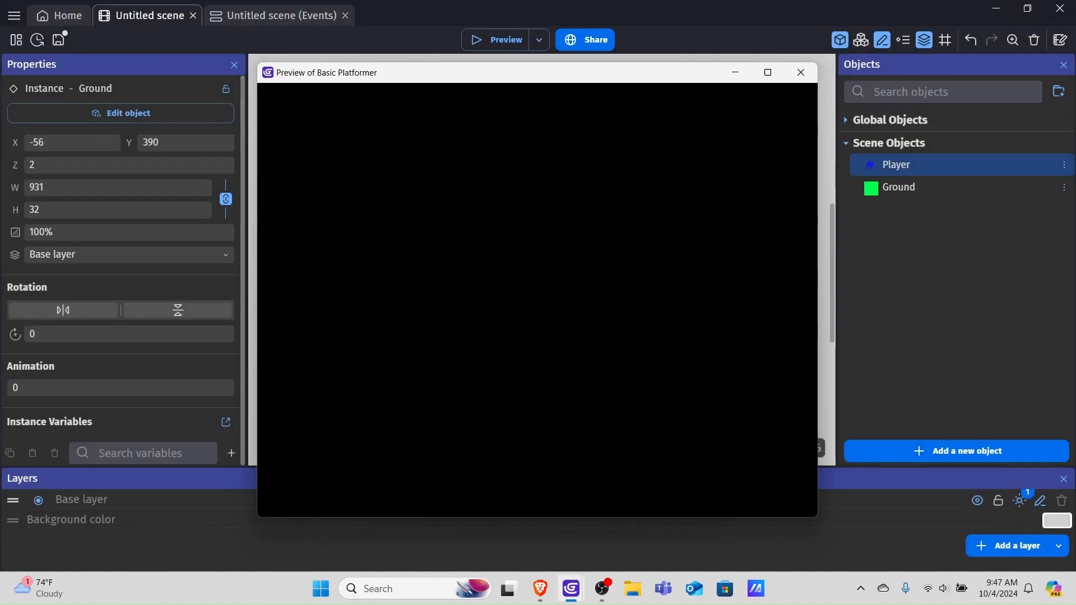
pyautogui.press('space')
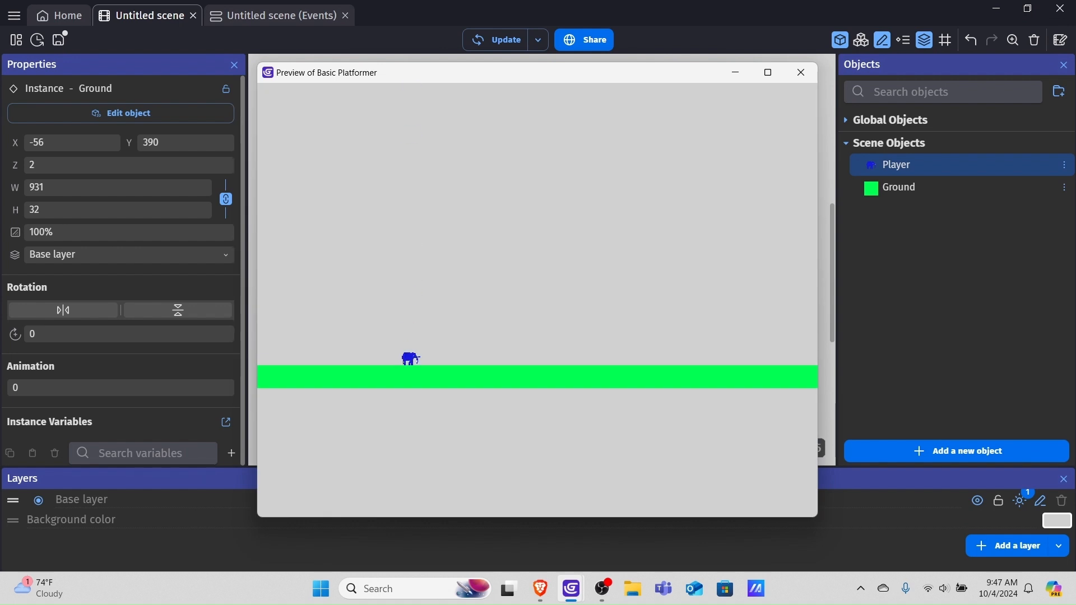
pyautogui.press('space')
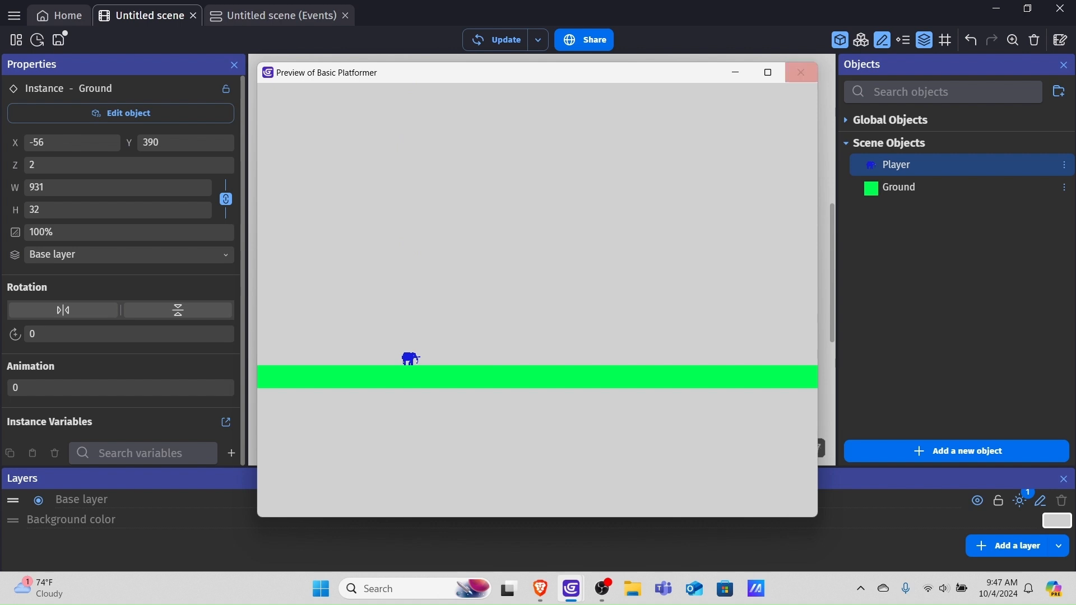
pyautogui.click(800, 72)
# - Set the Player's platformer max. falling speed to 700, gravity to 1000 and jump speed to 600
pyautogui.doubleClick(896, 165)
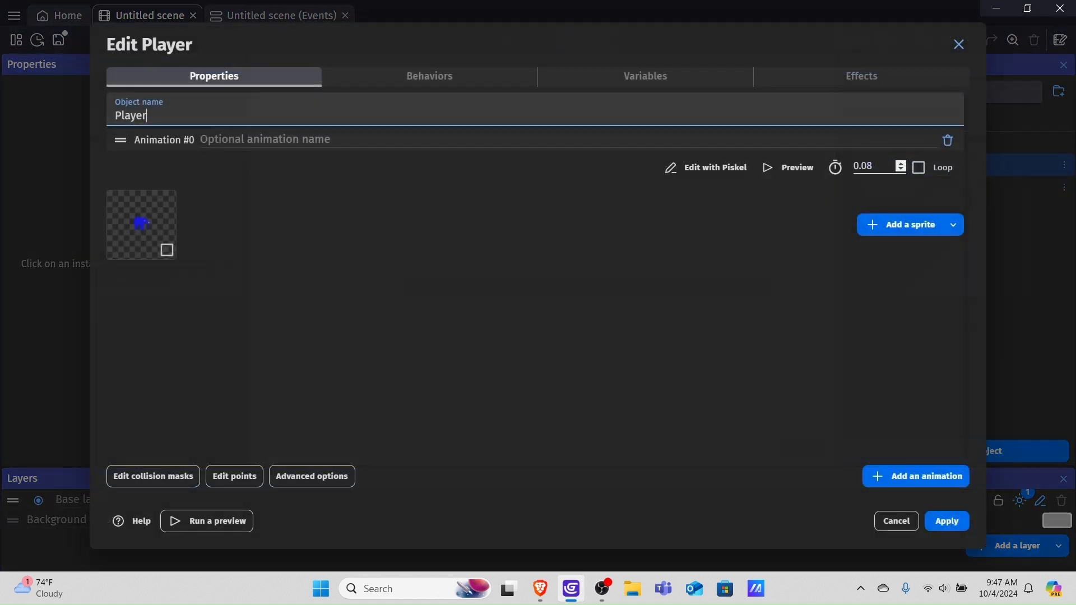
pyautogui.click(429, 75)
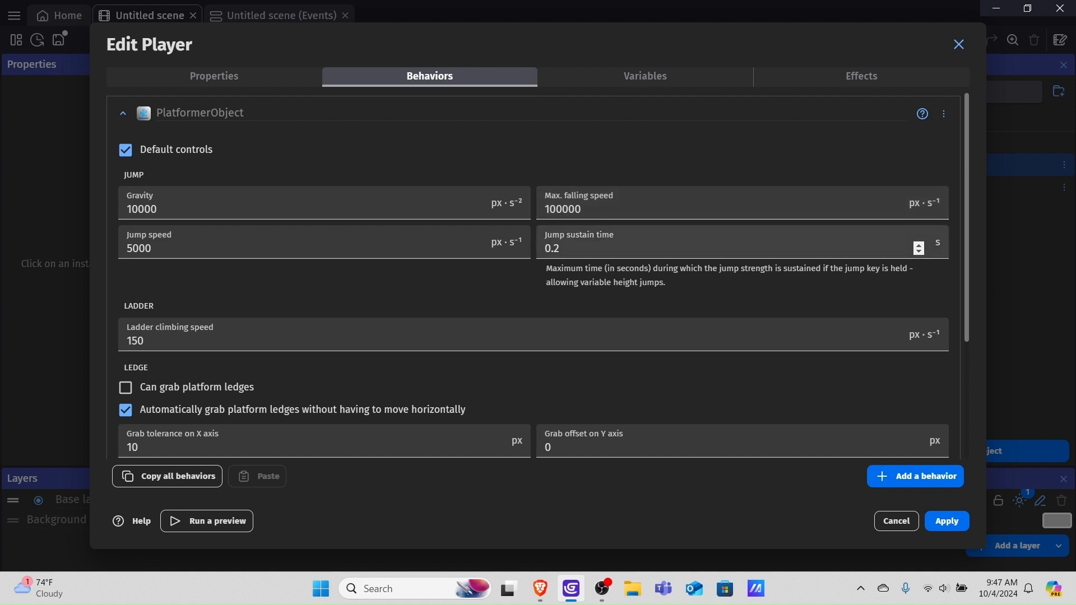
pyautogui.moveTo(584, 210); pyautogui.dragTo(510, 207)
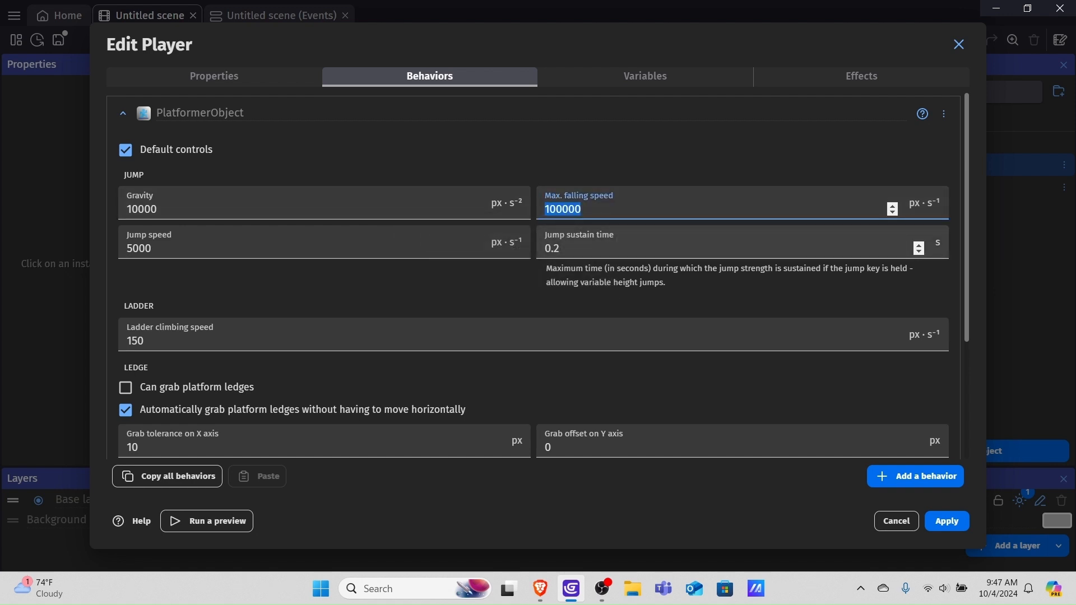
pyautogui.press('BackSpace')
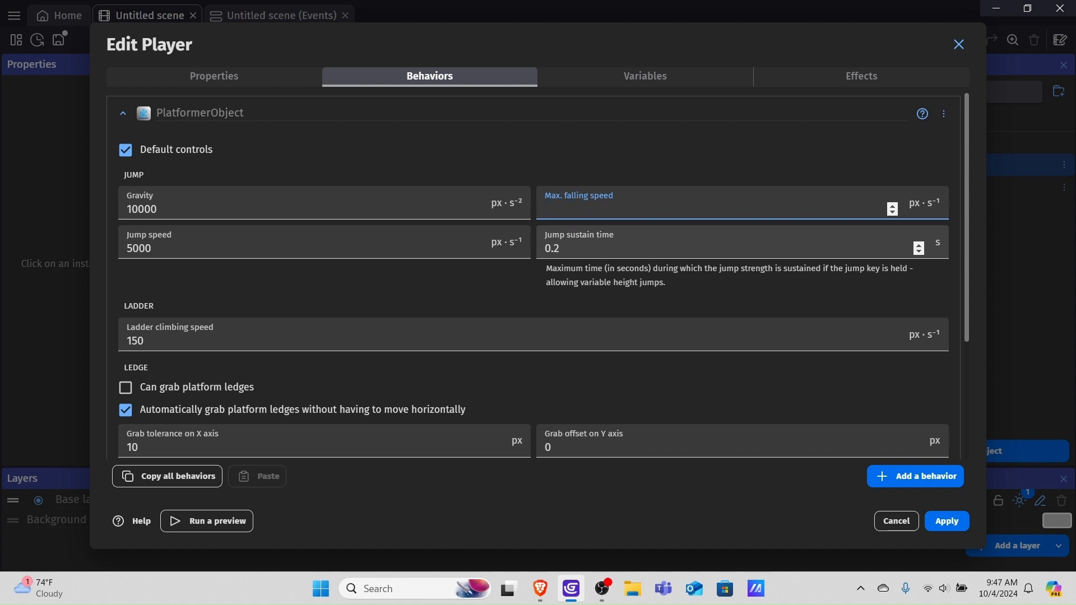
pyautogui.write('1')
pyautogui.write('700')
pyautogui.doubleClick(141, 209)
pyautogui.press('BackSpace')
pyautogui.write('1000')
pyautogui.doubleClick(138, 248)
pyautogui.press('BackSpace')
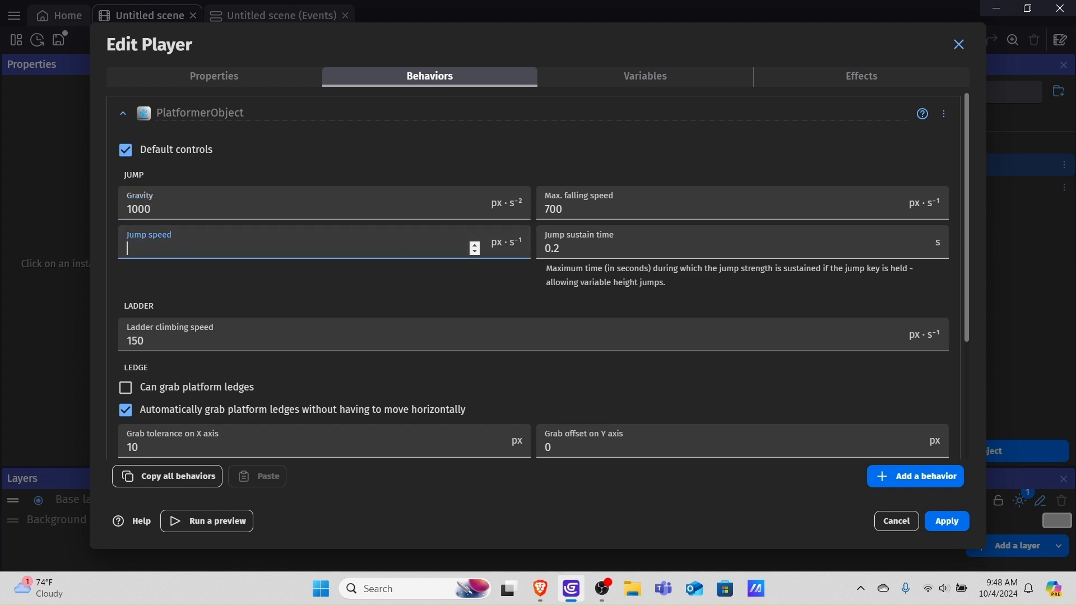
pyautogui.write('600')
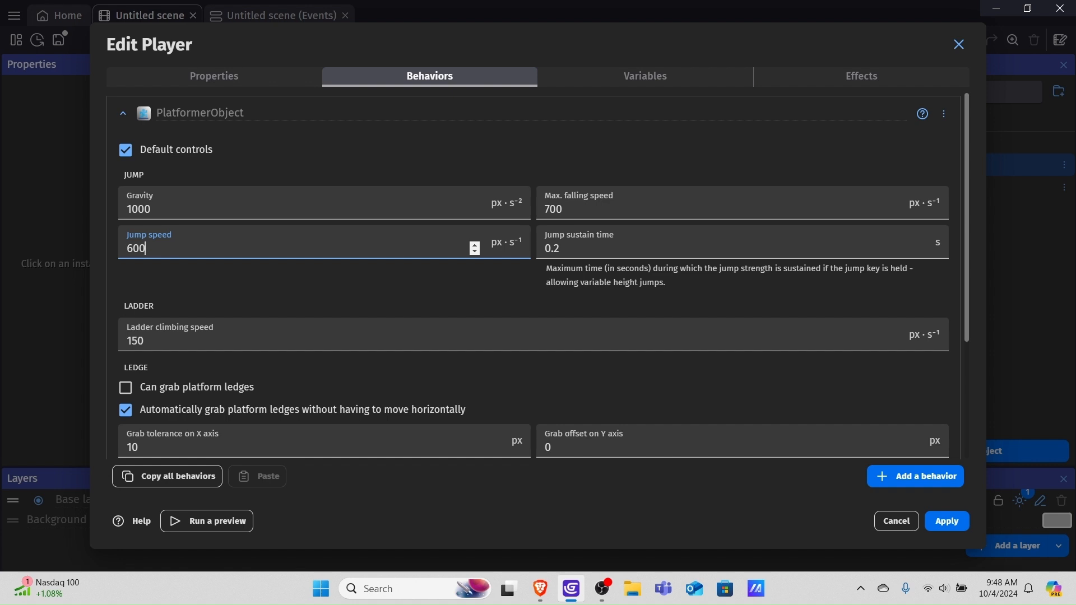
# - Set the jump sustain time of the Player's platformer behavior to 0 and apply the object settings
pyautogui.click(561, 249)
pyautogui.press('BackSpace')
pyautogui.press('BackSpace')
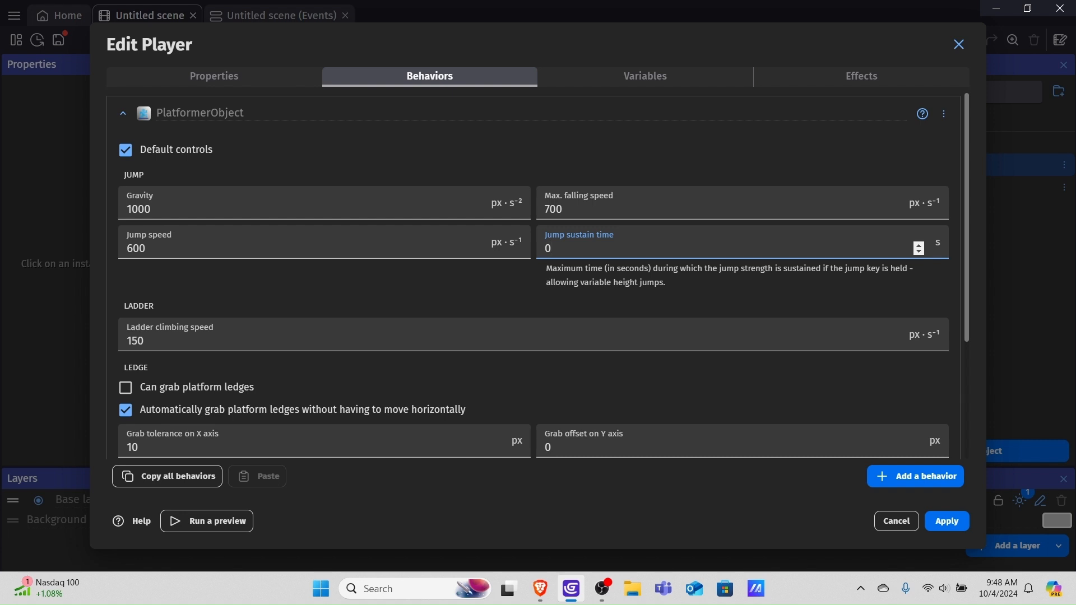
pyautogui.click(947, 521)
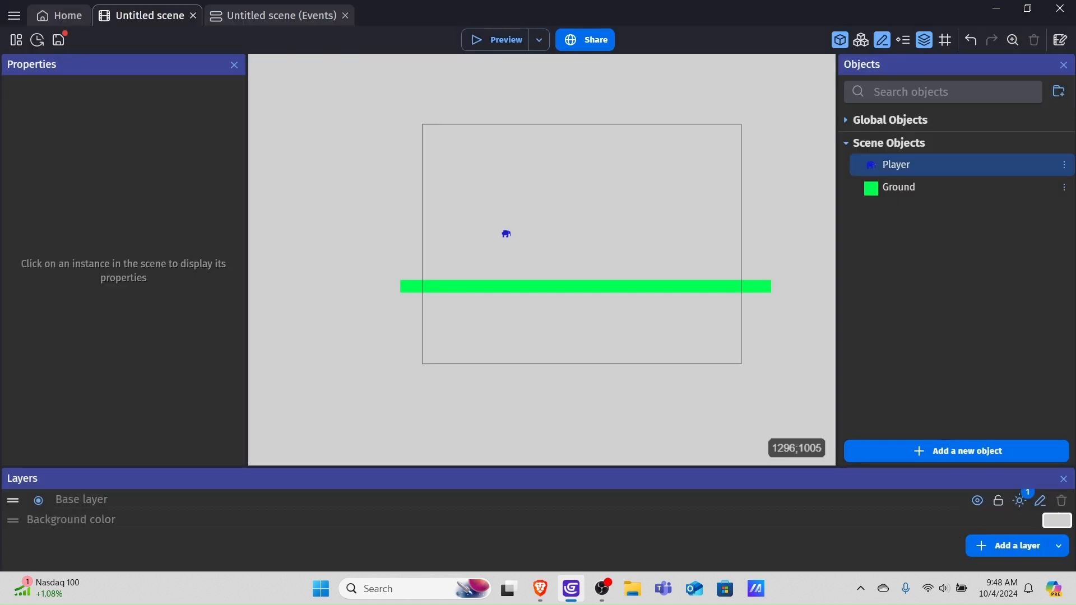
# - Test repeated Player jumps without jump sustain in a game preview, and save the project after closing it
pyautogui.click(500, 39)
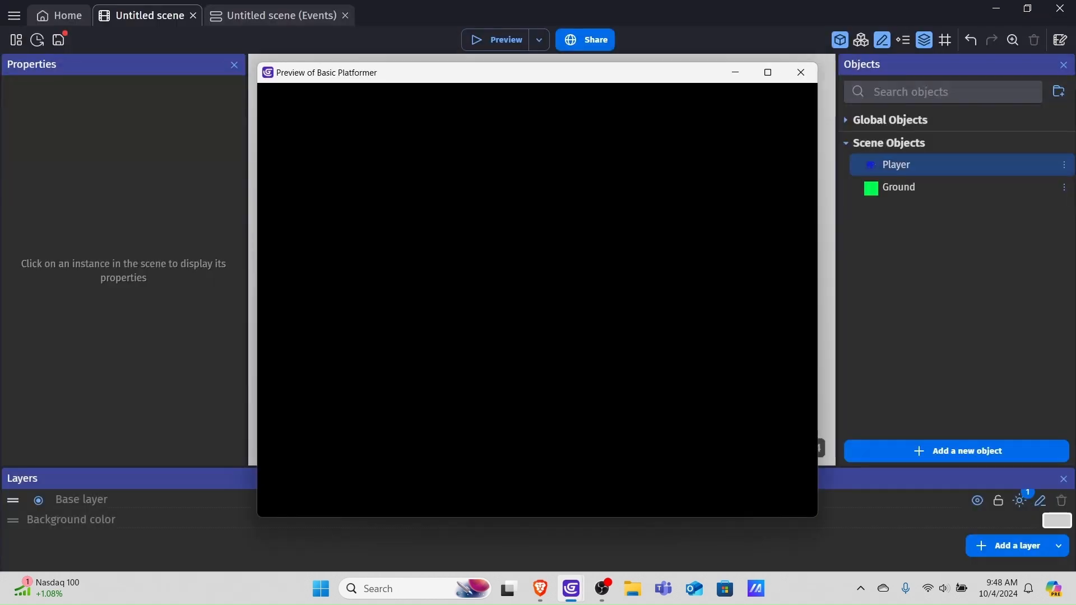
pyautogui.press('space')
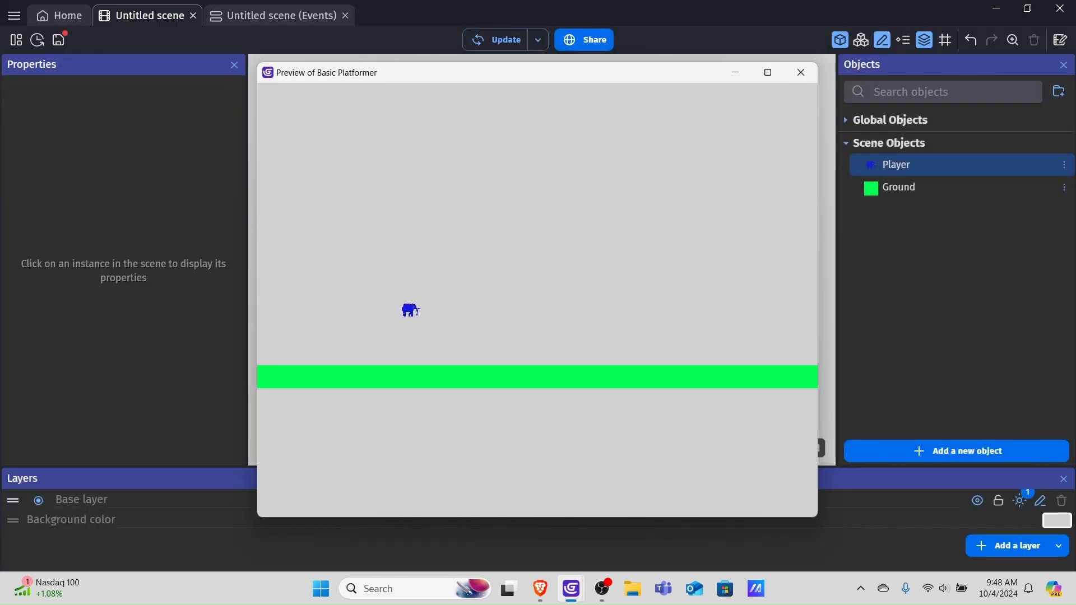
pyautogui.press('space')
pyautogui.press('space')
pyautogui.press('space')
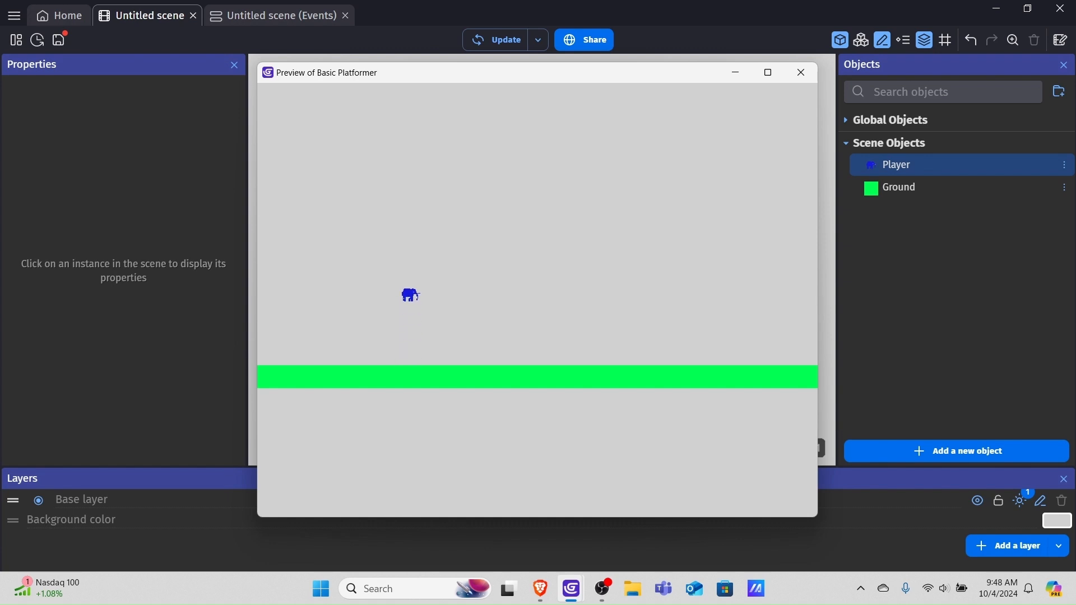
pyautogui.press('space')
pyautogui.press('space')
pyautogui.press('space')
pyautogui.press('space')
pyautogui.press('space')
pyautogui.press('space')
pyautogui.press('space')
pyautogui.click(801, 72)
pyautogui.hotkey('ctrl', 's')
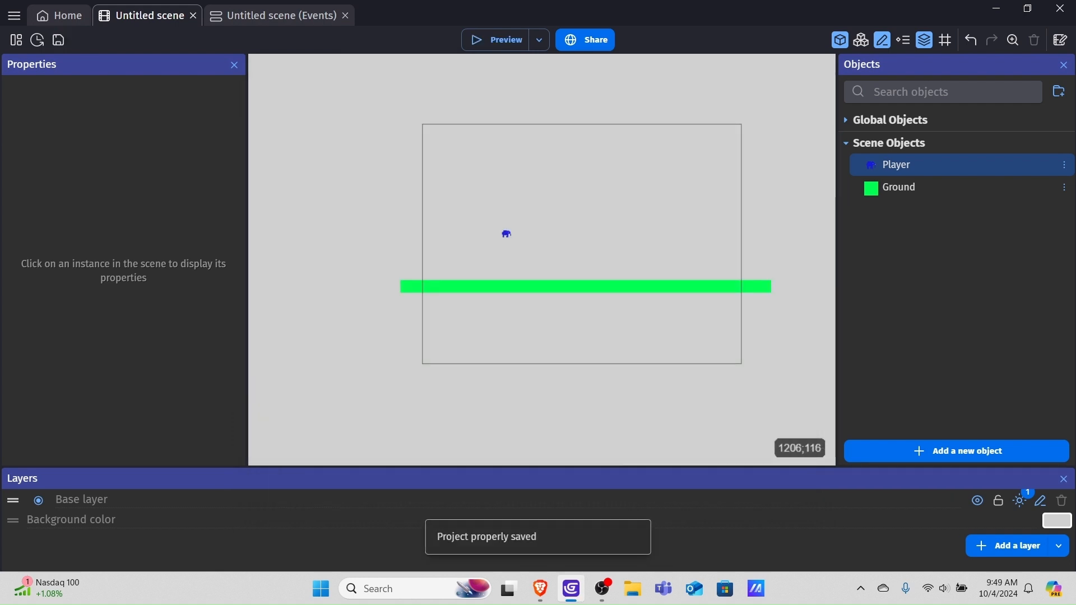
# - Set the jump sustain time of the Player's platformer behavior to 0.4 seconds and apply the object settings
pyautogui.press('Return')
pyautogui.click(429, 76)
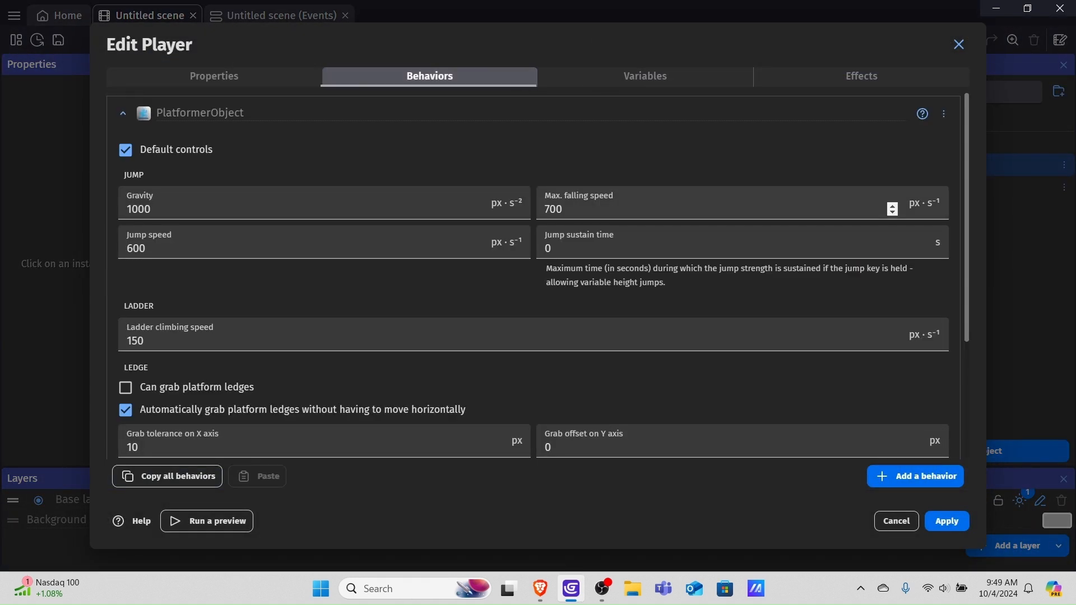
pyautogui.click(729, 245)
pyautogui.write('4')
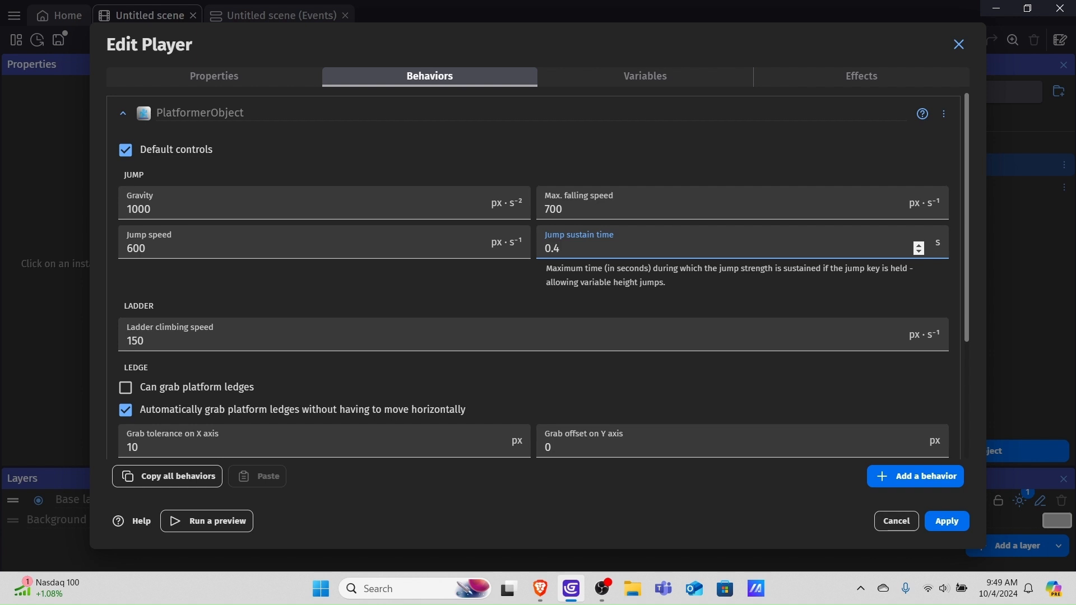
pyautogui.press('Return')
# - Preview the game, test repeated Player jumps with the 0.4-second sustain time, and close the preview
pyautogui.click(495, 39)
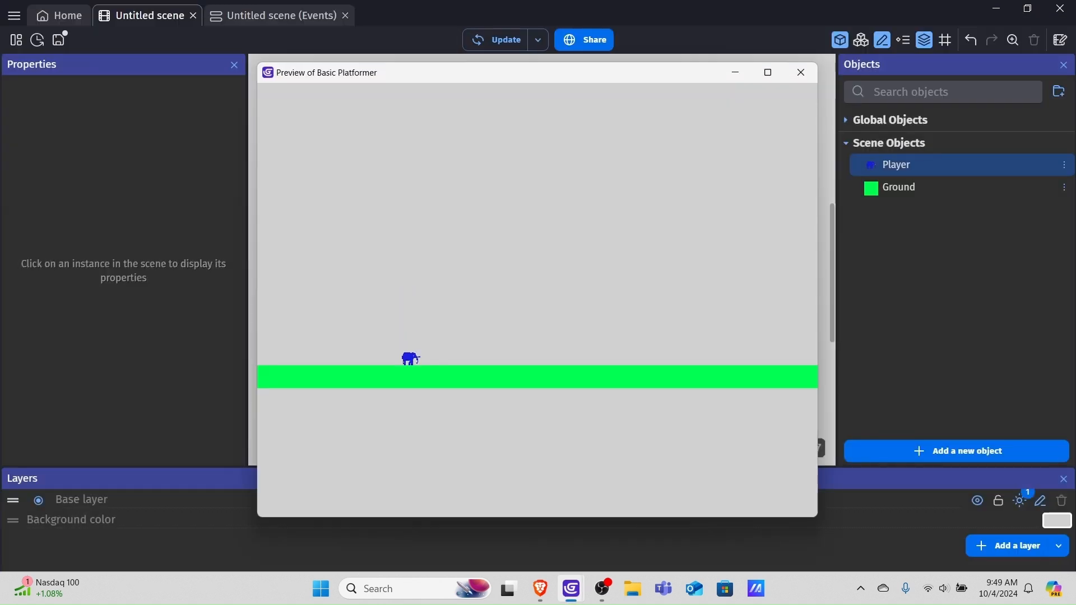
pyautogui.press('space')
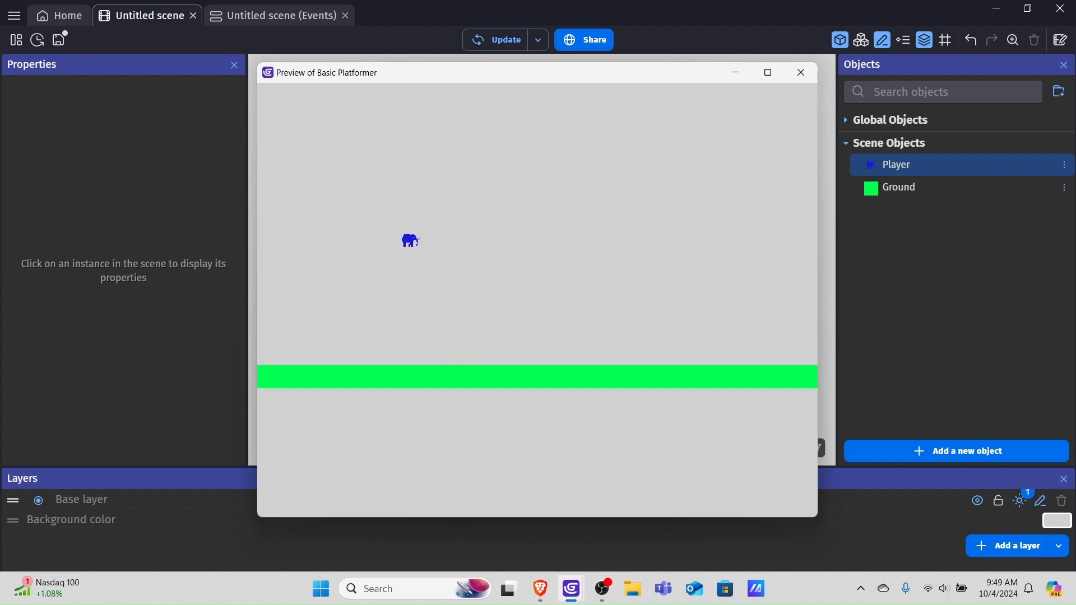
pyautogui.press('space')
pyautogui.press('space')
pyautogui.press('space')
pyautogui.press('space')
pyautogui.press('space')
pyautogui.press('space')
pyautogui.press('space')
pyautogui.press('space')
pyautogui.press('space')
pyautogui.press('space')
pyautogui.press('space')
pyautogui.press('space')
pyautogui.press('space')
pyautogui.click(801, 72)
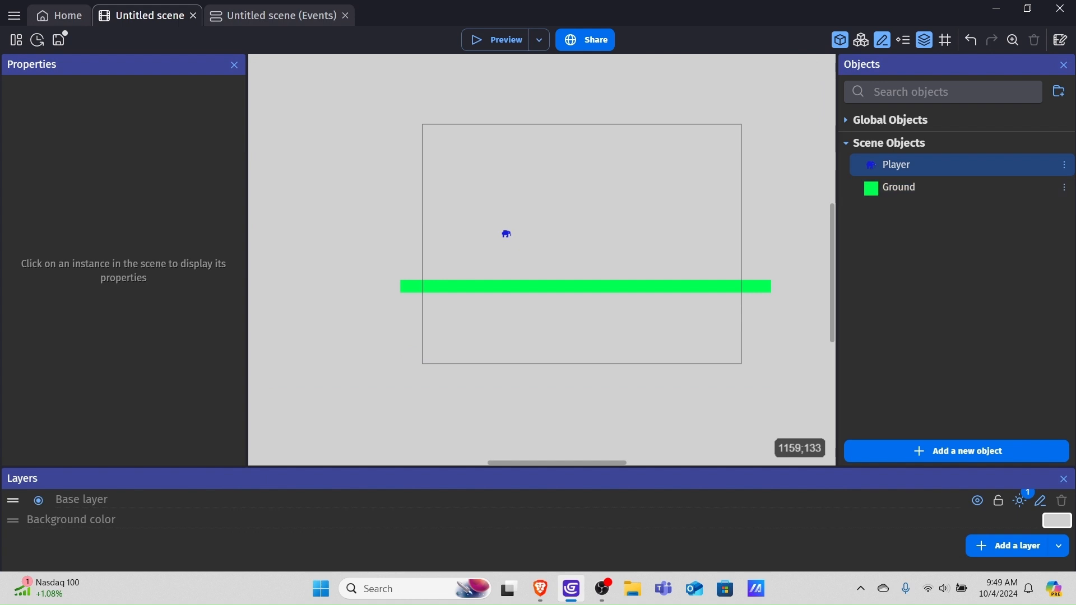
# - Set the jump sustain time of the Player's platformer behavior to 5000 seconds and apply the object settings
pyautogui.doubleClick(897, 164)
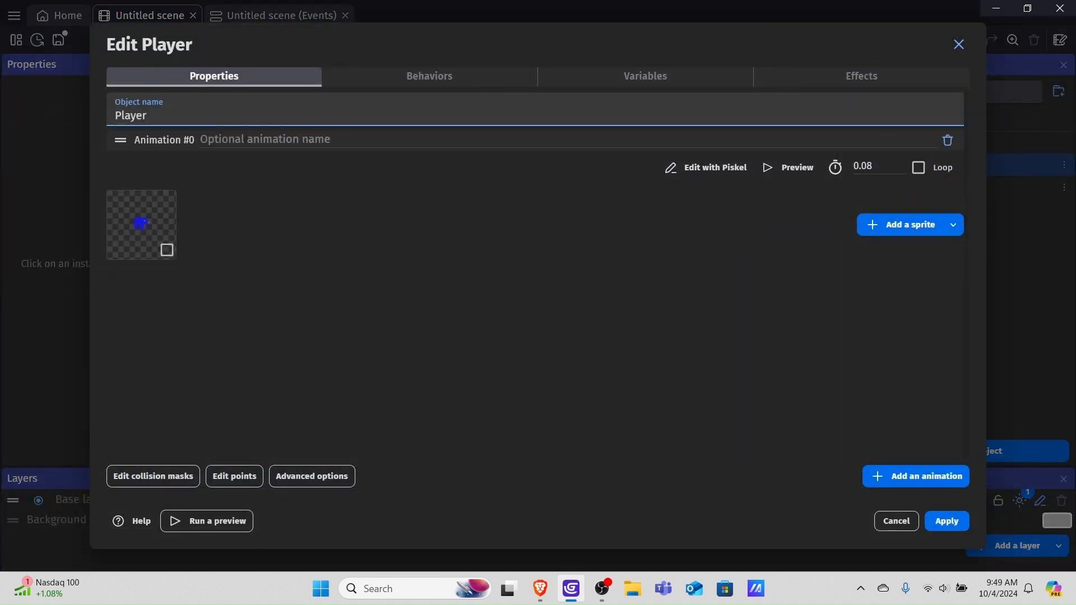
pyautogui.click(430, 76)
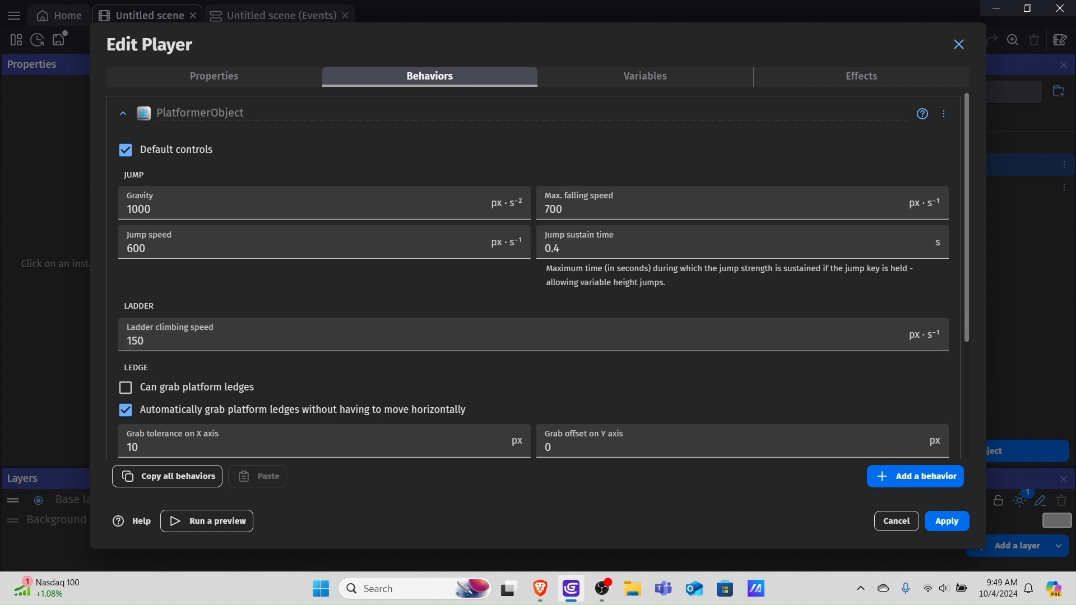
pyautogui.click(552, 248)
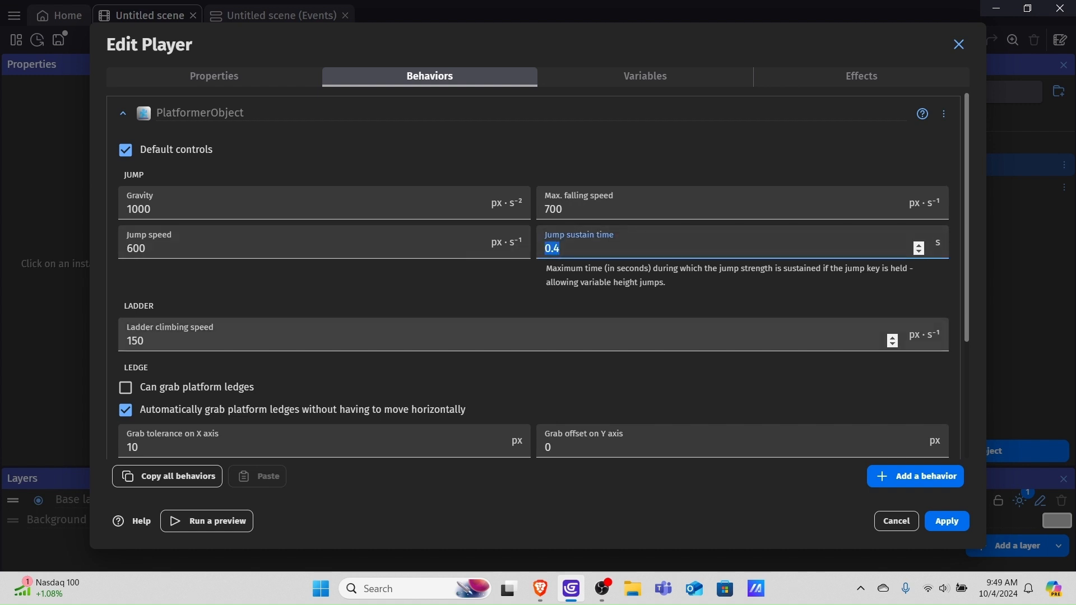
pyautogui.press('BackSpace')
pyautogui.write('5000')
pyautogui.click(947, 521)
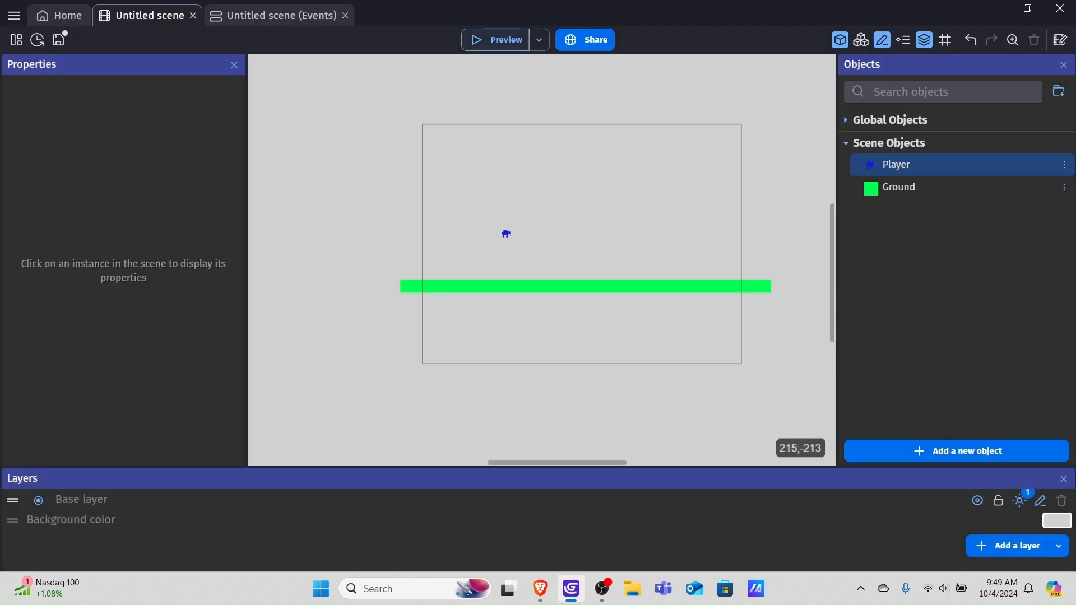
# - Preview the game, test jumping and moving the Player right with the extreme sustain time, and close the preview
pyautogui.click(491, 40)
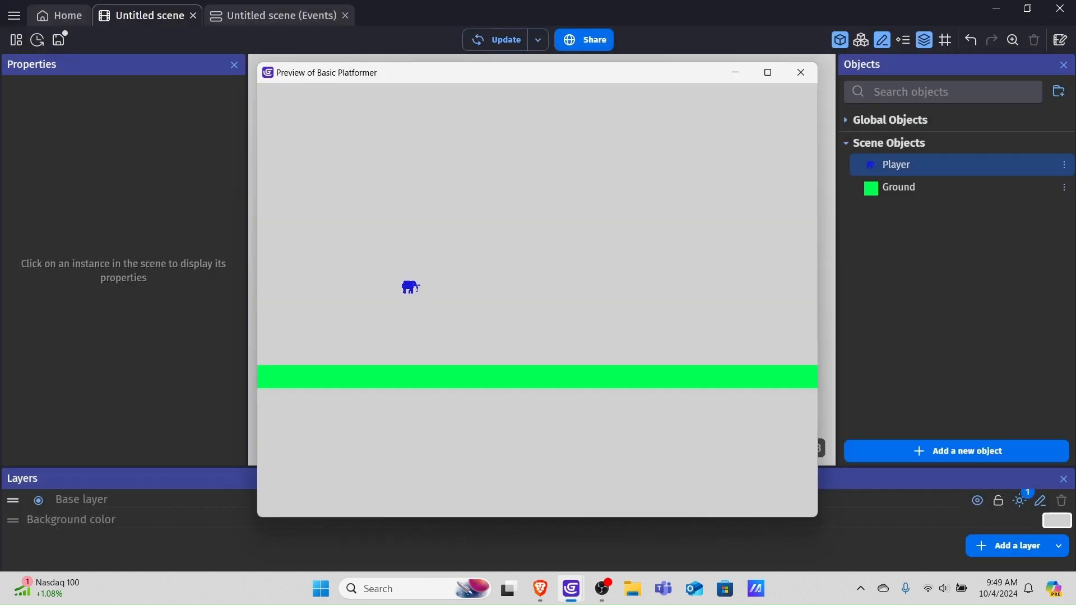
pyautogui.press('space')
pyautogui.press('space')
pyautogui.press('space')
pyautogui.press('space')
pyautogui.press('space')
pyautogui.press('Right')
pyautogui.press('space')
pyautogui.press('Right')
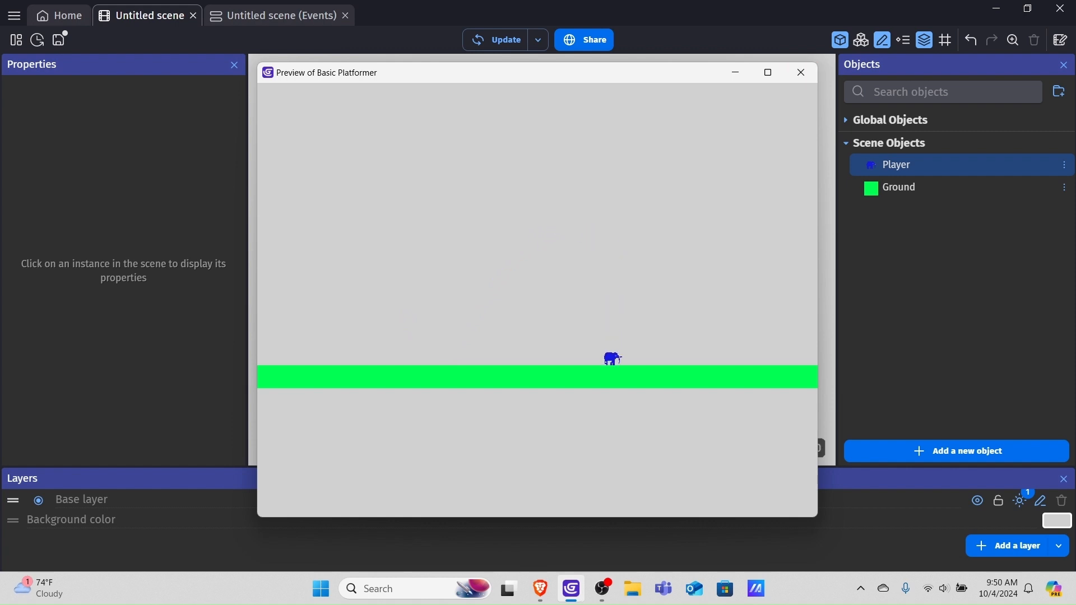
pyautogui.click(801, 72)
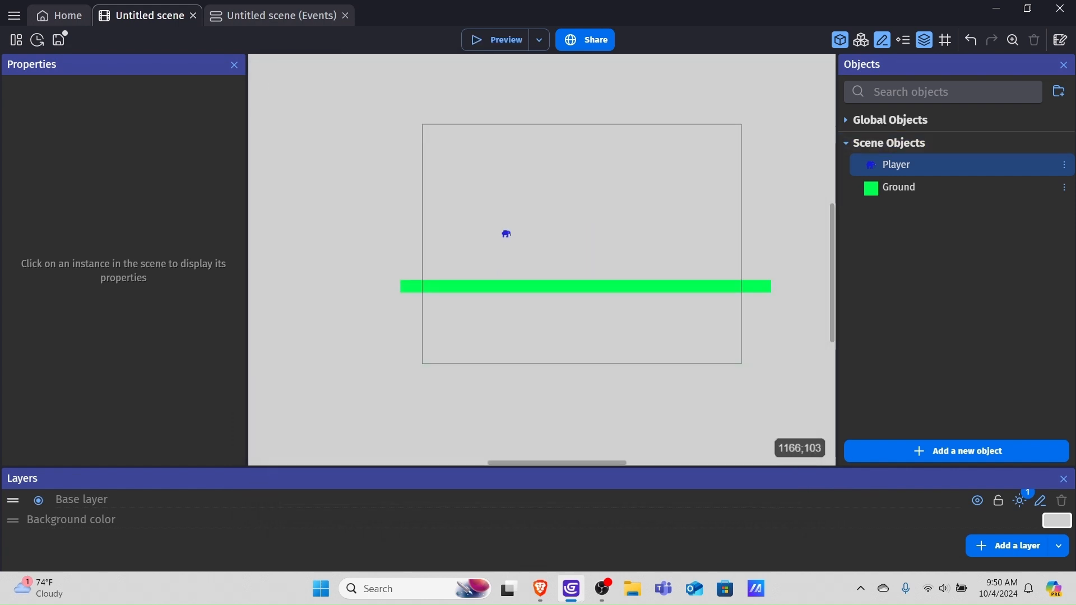
# - Set the jump sustain time of the Player's platformer behavior to 0.3 seconds
pyautogui.doubleClick(897, 165)
pyautogui.click(430, 76)
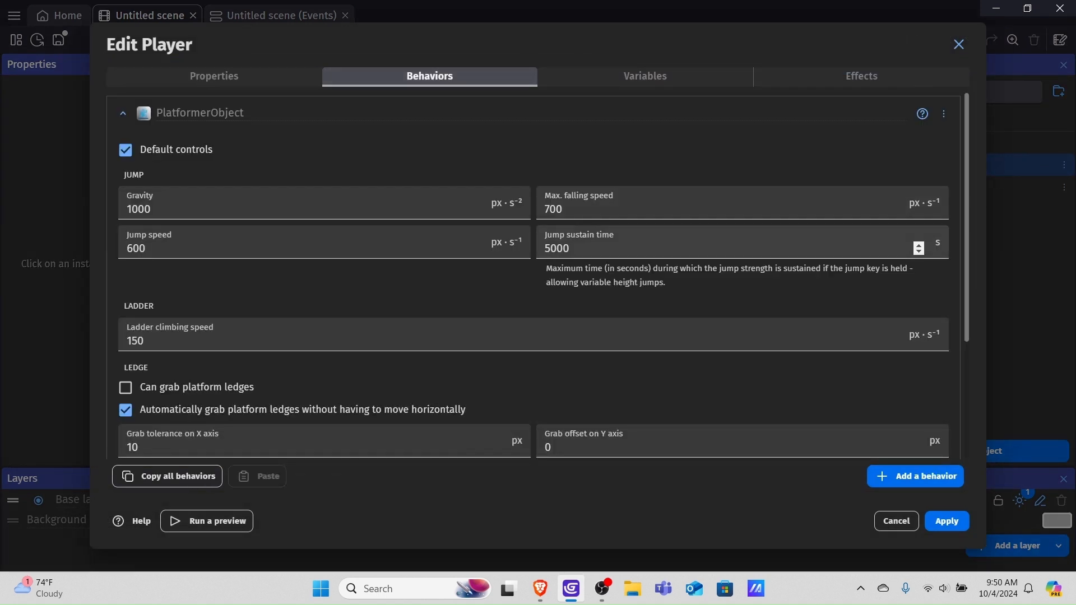
pyautogui.moveTo(588, 249); pyautogui.dragTo(513, 249)
pyautogui.press('BackSpace')
pyautogui.write('0')
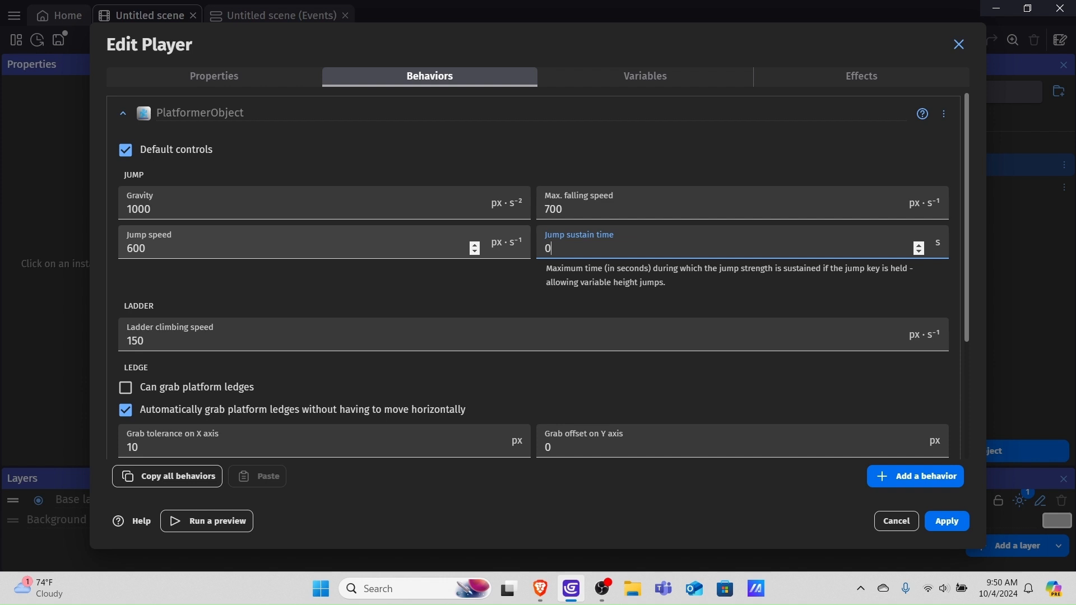
pyautogui.write('.3')
# - Turn off automatic grabbing of platform ledges without horizontal movement in the Player's platformer behavior
pyautogui.scroll(-2, 891, 340)
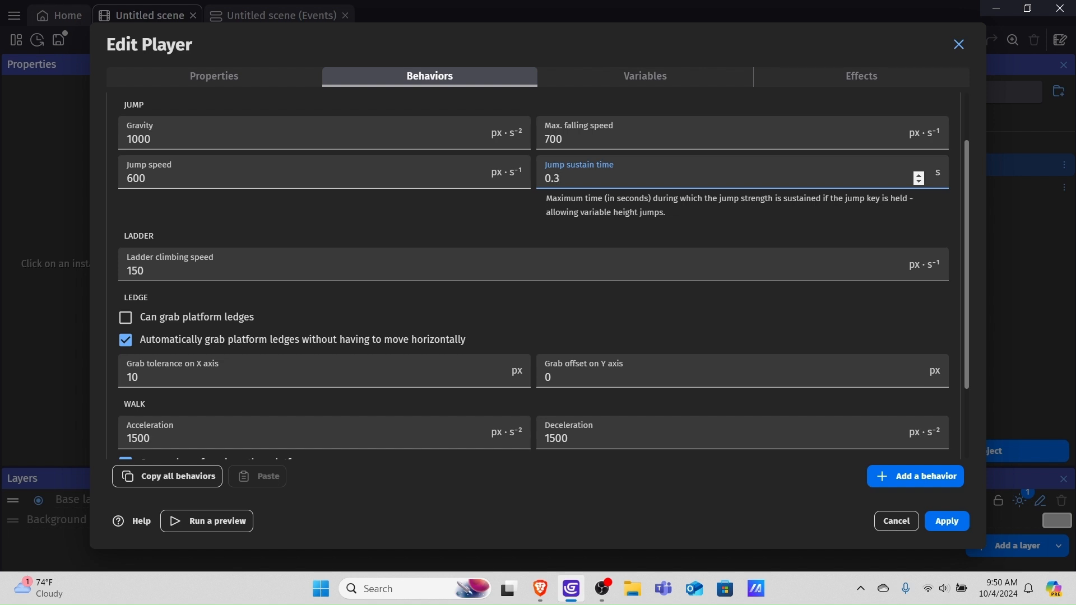
pyautogui.scroll(-2, 538, 275)
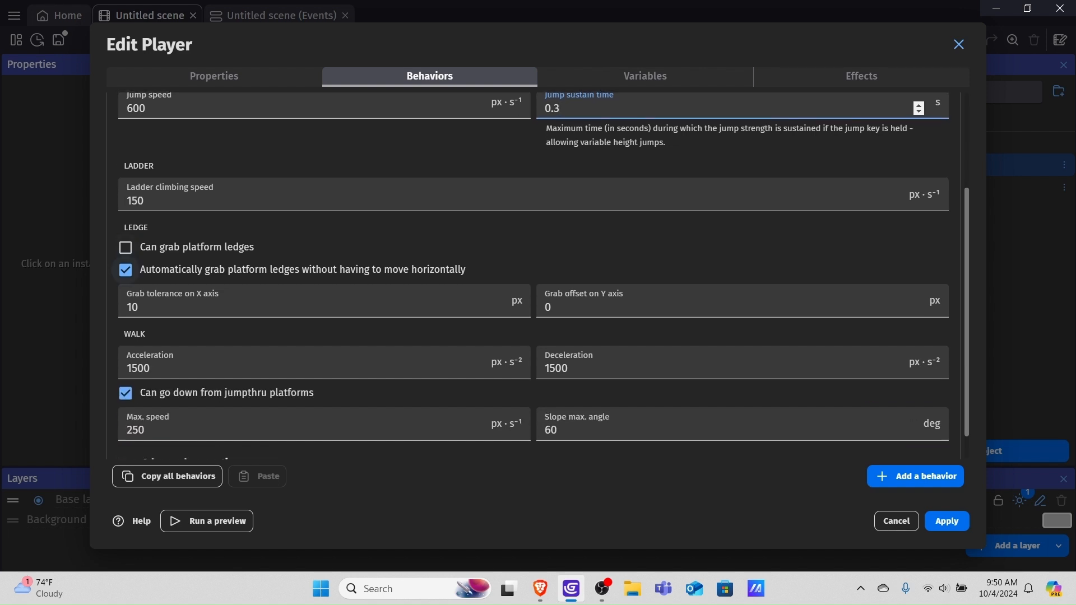
pyautogui.click(126, 269)
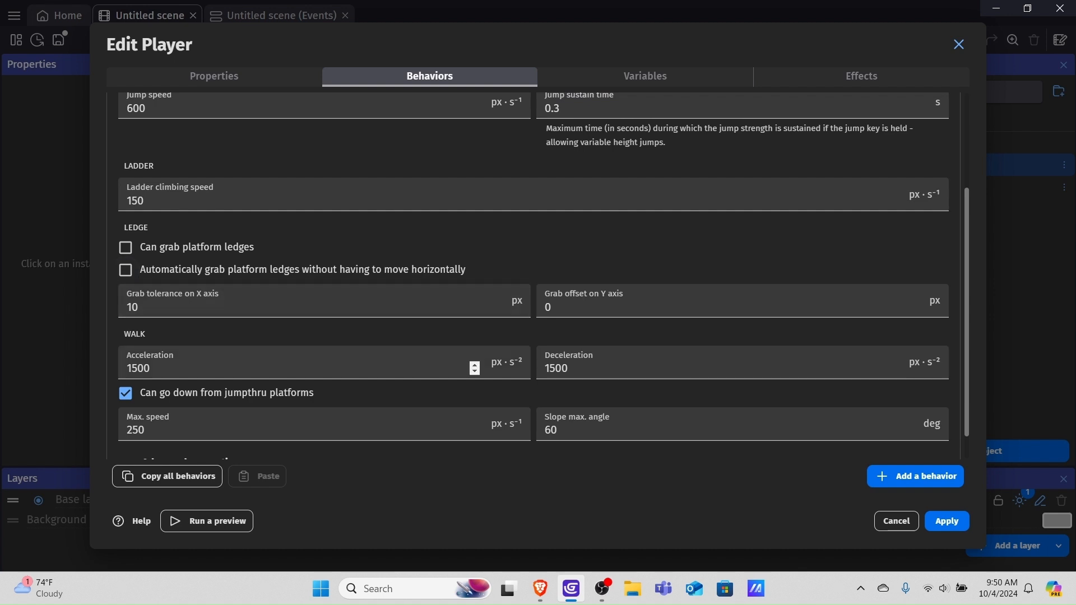
# - Reveal the advanced properties and deprecated options of the Player's platformer behavior, examine them, and collapse the section
pyautogui.scroll(-1, 897, 387)
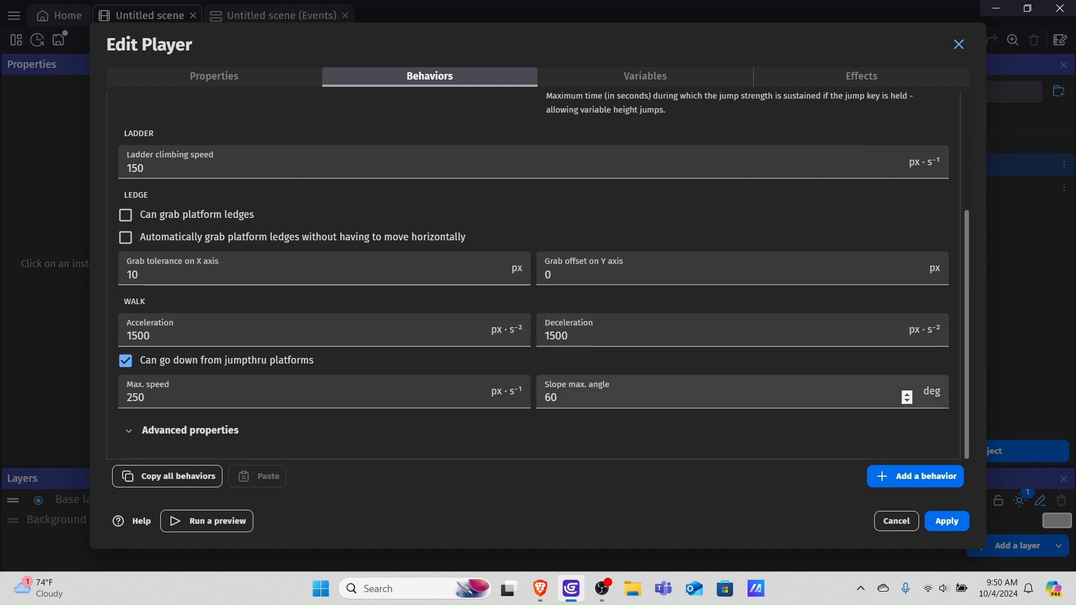
pyautogui.click(128, 432)
pyautogui.scroll(-1, 129, 431)
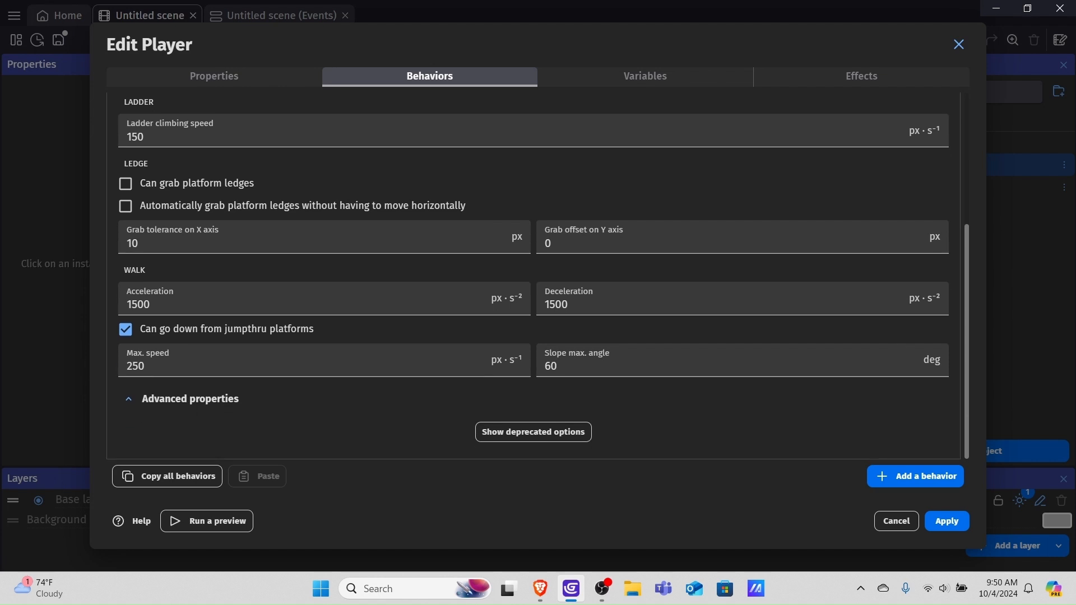
pyautogui.click(494, 432)
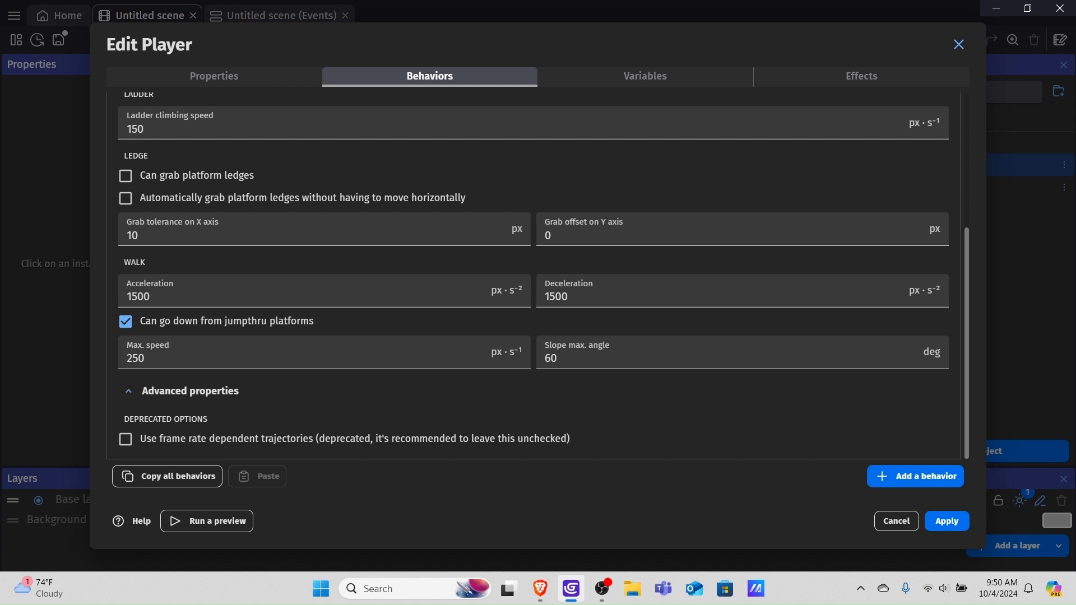
pyautogui.click(129, 390)
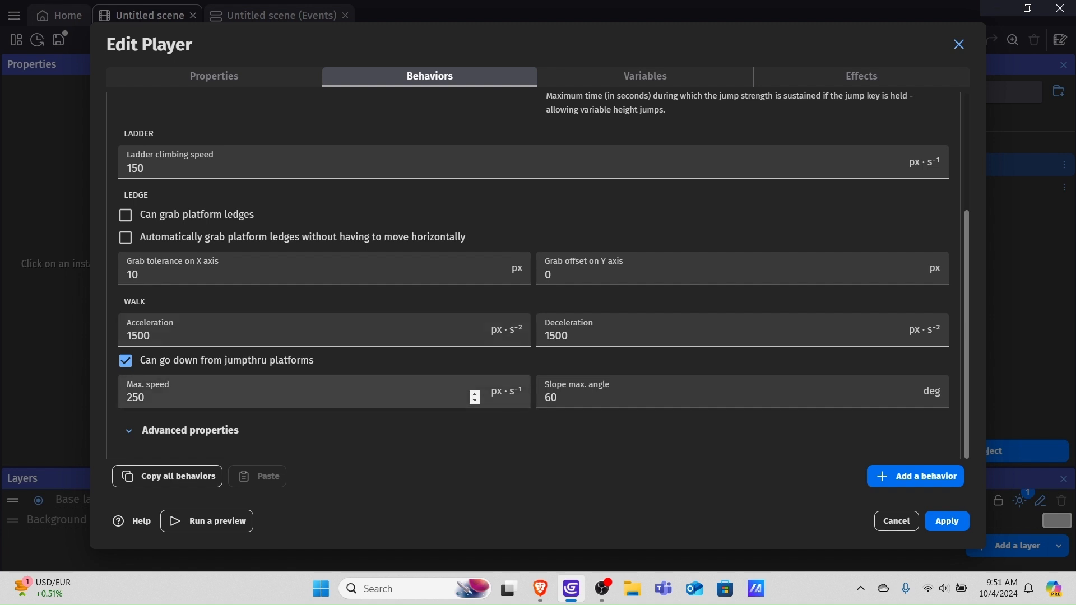
# - Set the maximum walking speed of the Player's platformer behavior to 500 and apply the object settings
pyautogui.doubleClick(138, 397)
pyautogui.press('BackSpace')
pyautogui.write('500')
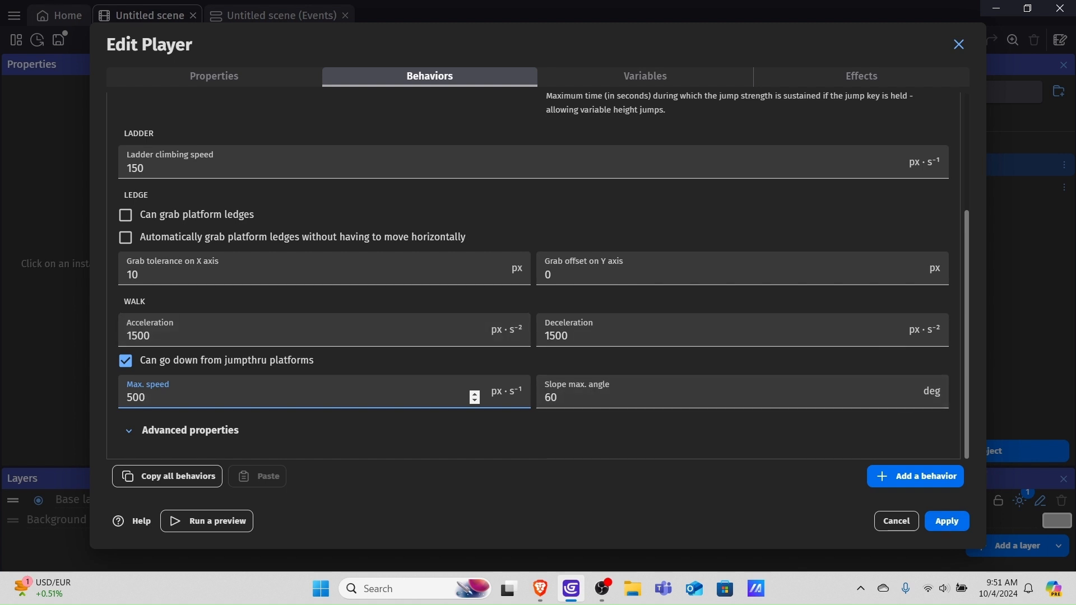
pyautogui.click(947, 522)
# - Preview the game, walk the Player back and forth on the Ground to test the maximum speed, and close the preview
pyautogui.click(497, 40)
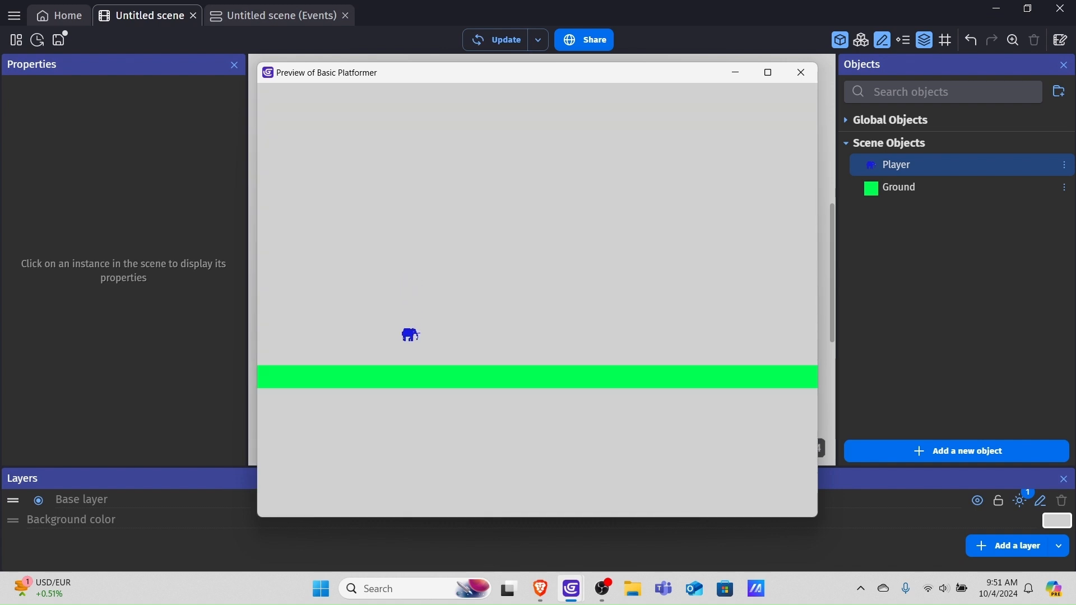
pyautogui.press('Right')
pyautogui.press('Left')
pyautogui.press('Right')
pyautogui.press('Left')
pyautogui.press('Right')
pyautogui.press('Left')
pyautogui.press('Right')
pyautogui.press('Left')
pyautogui.press('Right')
pyautogui.press('Left')
pyautogui.press('Right')
pyautogui.press('Left')
pyautogui.press('Right')
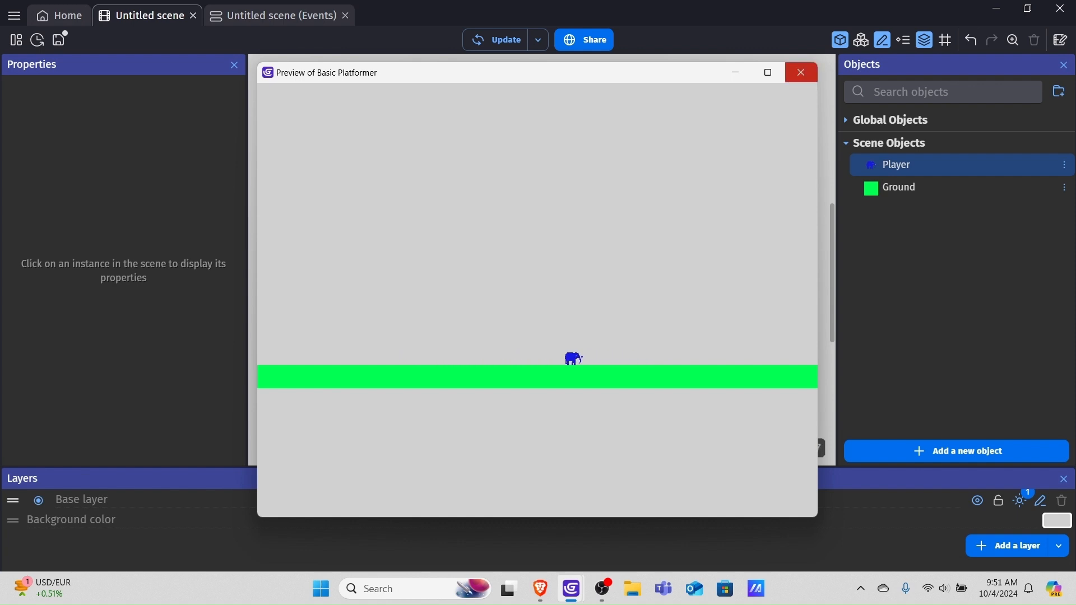
pyautogui.click(801, 73)
# - Set the walking acceleration of the Player's platformer behavior to 10000
pyautogui.doubleClick(897, 165)
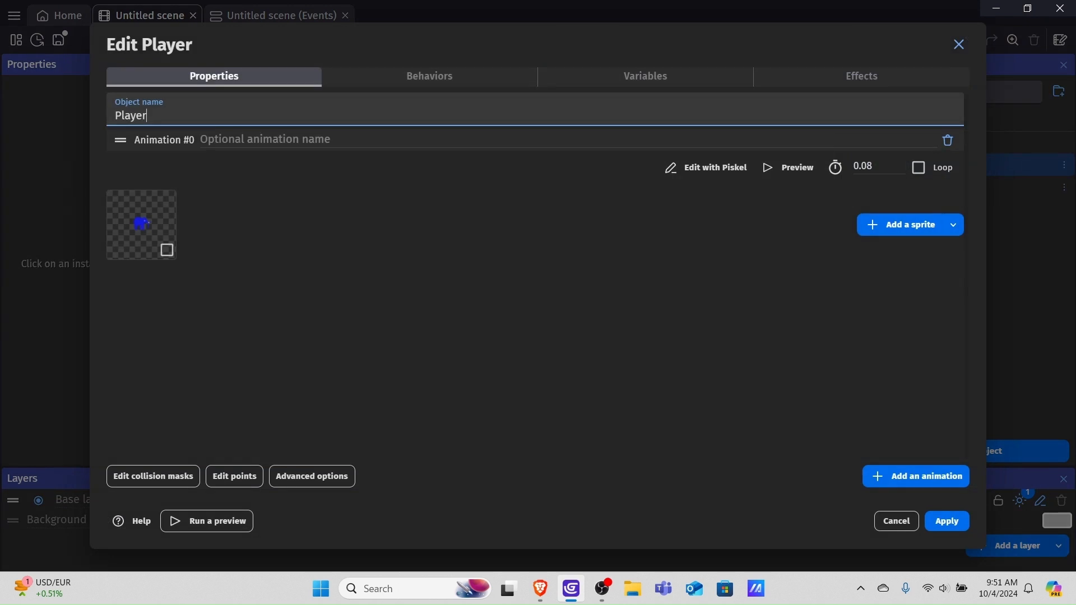
pyautogui.click(430, 76)
pyautogui.scroll(-3, 538, 275)
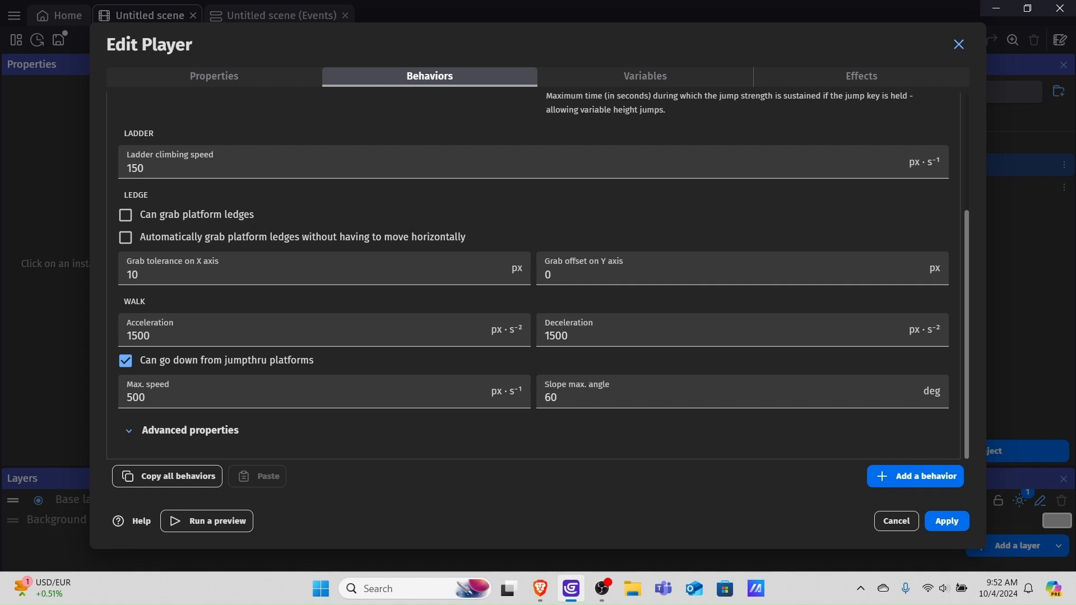
pyautogui.click(150, 336)
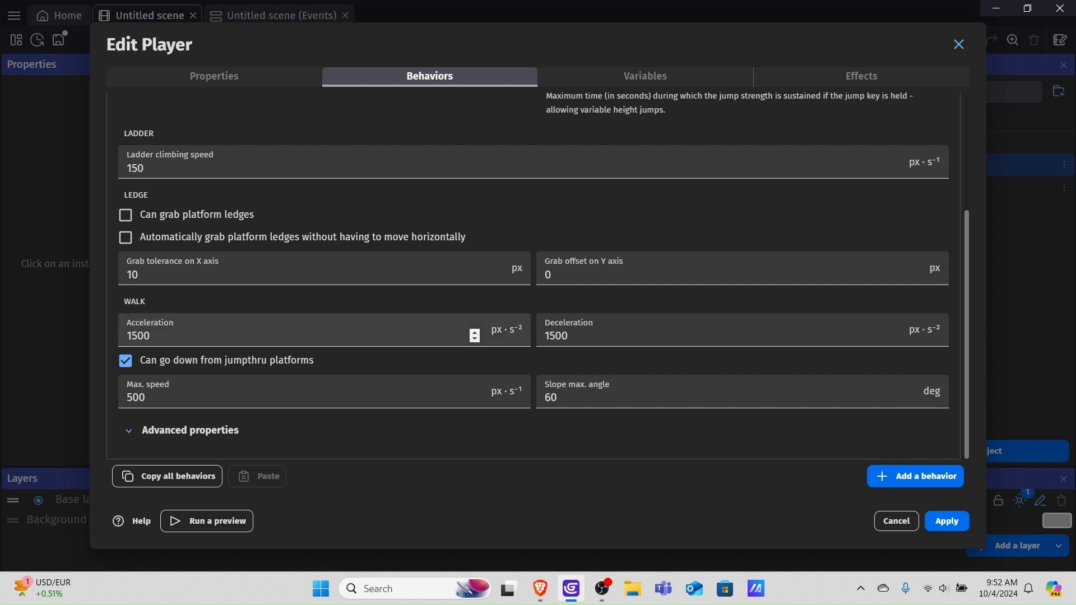
pyautogui.press('BackSpace')
pyautogui.press('BackSpace')
pyautogui.press('BackSpace')
pyautogui.write('0000')
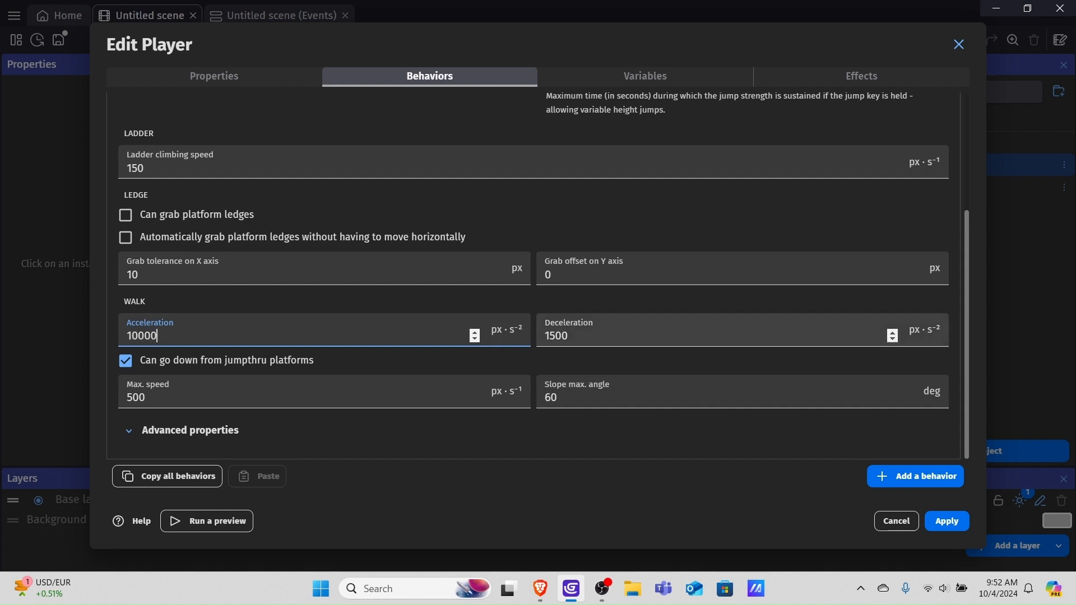
# - Set the walking deceleration of the Player's platformer behavior to 10000 and apply the object settings
pyautogui.click(616, 336)
pyautogui.press('BackSpace')
pyautogui.press('BackSpace')
pyautogui.write('0000')
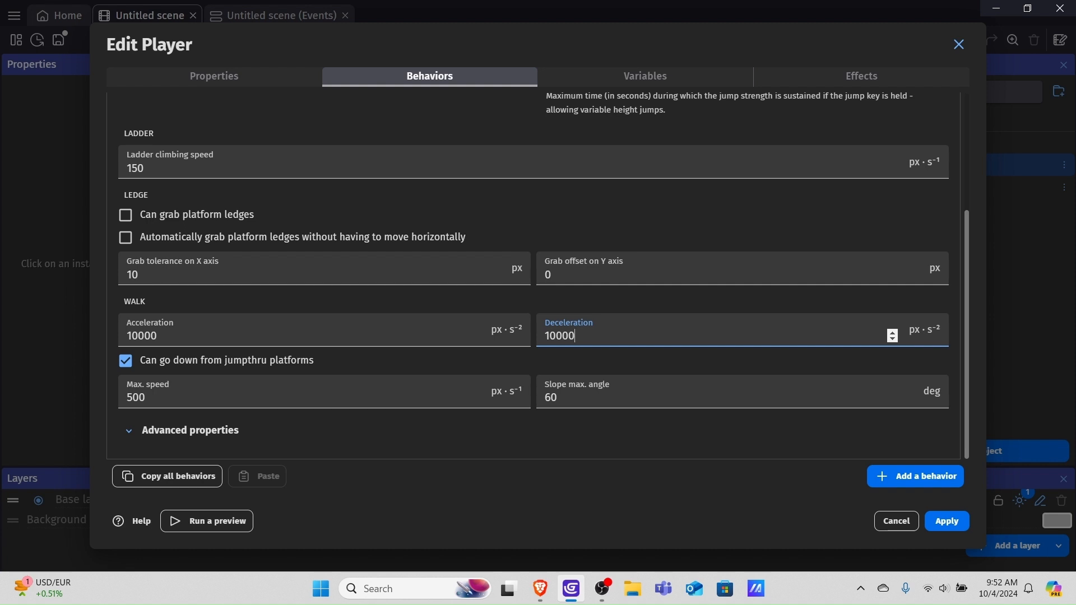
pyautogui.press('Return')
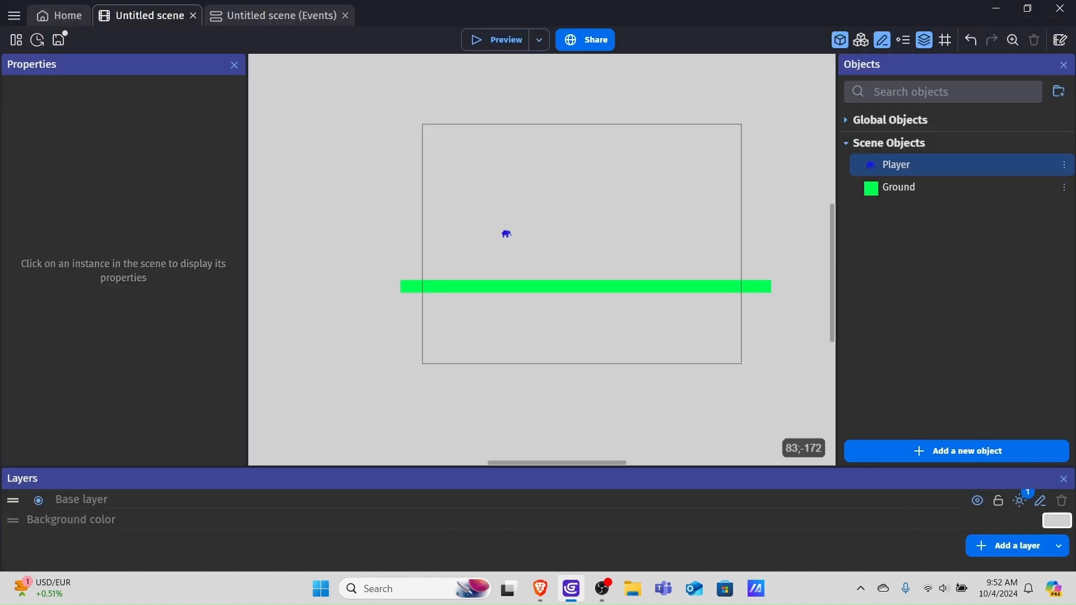
# - Preview the game, test the Player's acceleration and deceleration by walking right and left repeatedly, and close the preview
pyautogui.click(496, 40)
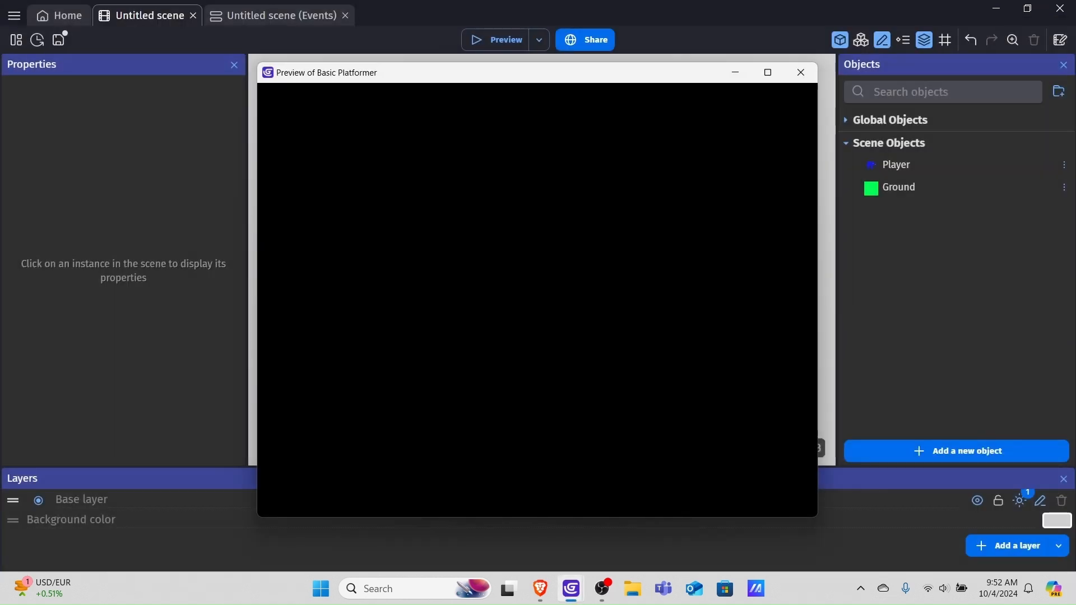
pyautogui.press('Right')
pyautogui.press('Left')
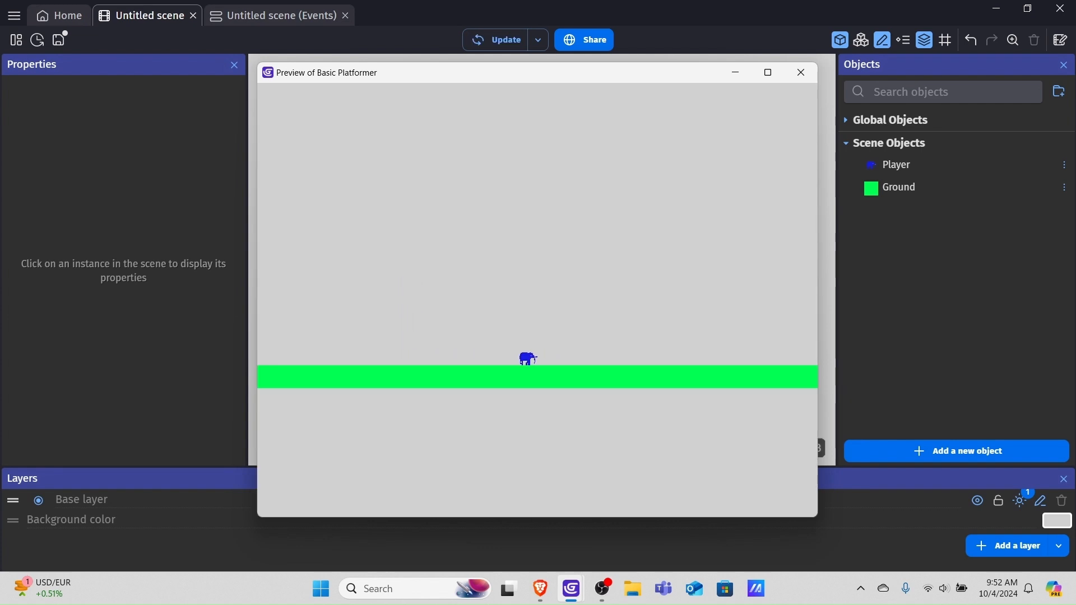
pyautogui.press('Right')
pyautogui.press('Left')
pyautogui.press('Right')
pyautogui.press('Left')
pyautogui.press('Right')
pyautogui.press('Left')
pyautogui.press('Right')
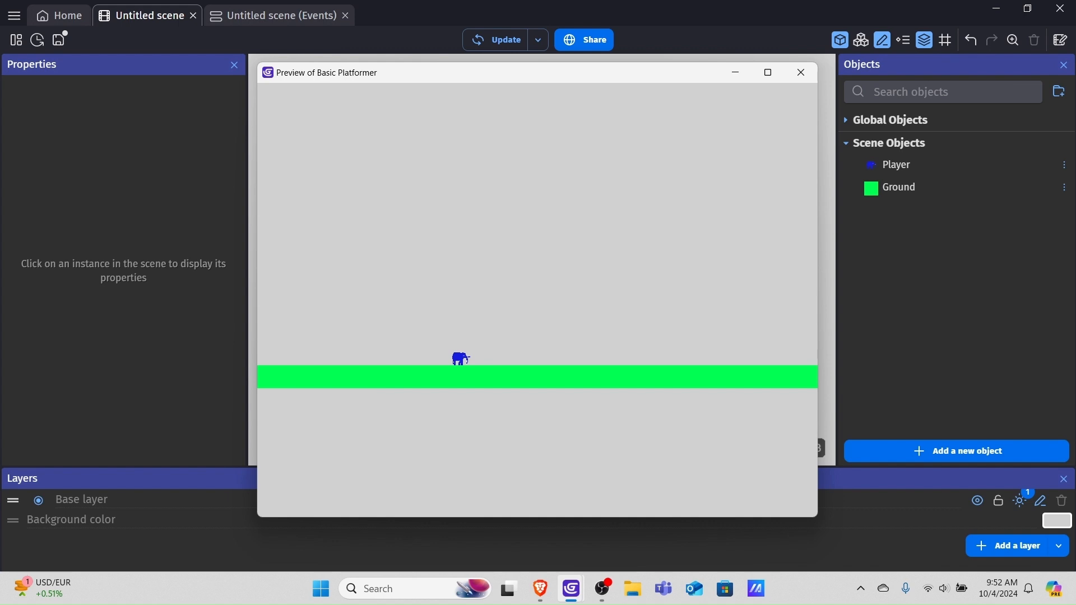
pyautogui.press('Left')
pyautogui.press('Right')
pyautogui.click(801, 72)
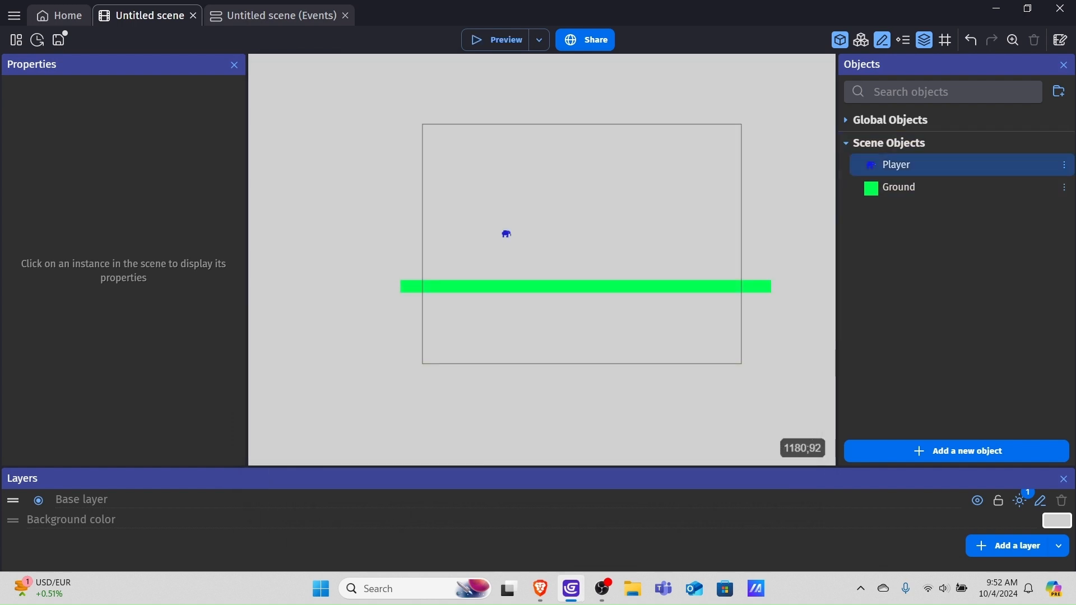
# - Set the maximum walking speed of the Player's platformer behavior to 250
pyautogui.doubleClick(893, 160)
pyautogui.click(430, 77)
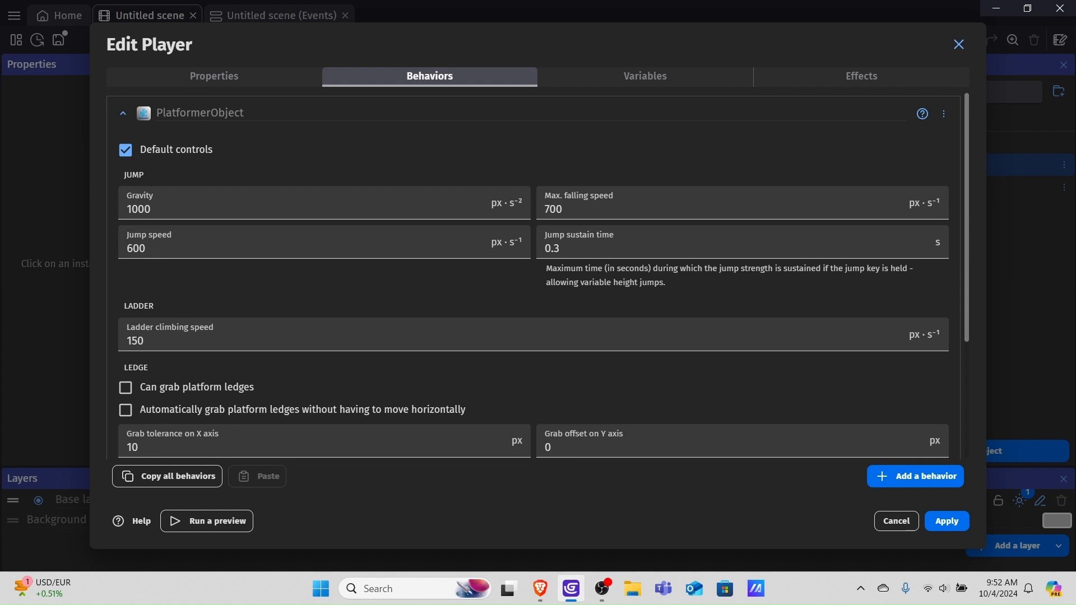
pyautogui.scroll(-3, 459, 336)
pyautogui.click(448, 397)
pyautogui.press('BackSpace')
pyautogui.press('BackSpace')
pyautogui.press('BackSpace')
pyautogui.write('250')
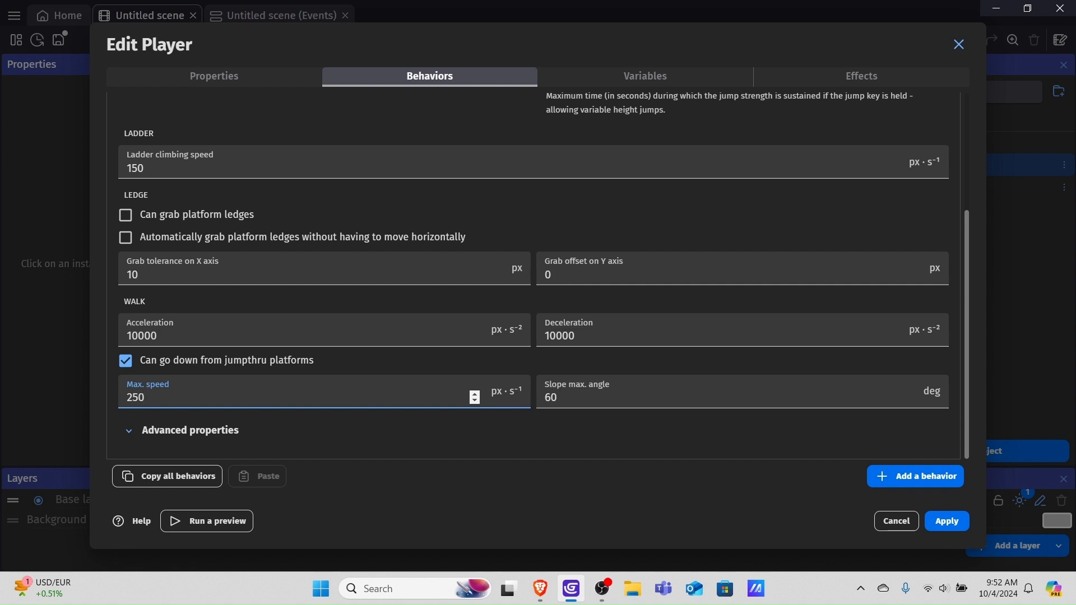
pyautogui.click(158, 336)
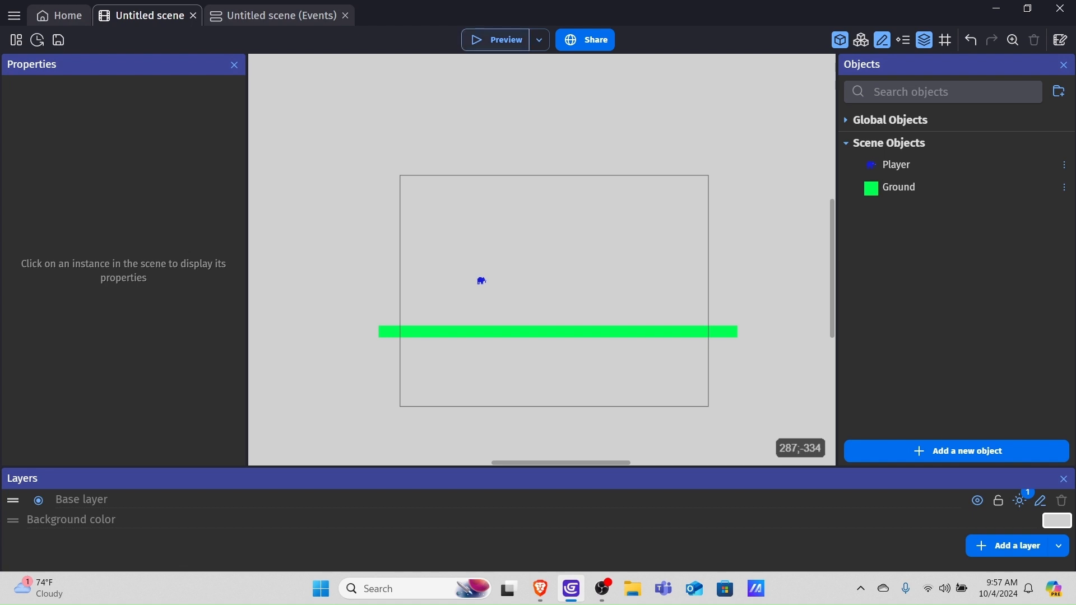
# - Preview the game, move the Player right and back left along the Ground with the default controls, and close the preview
pyautogui.press('F5')
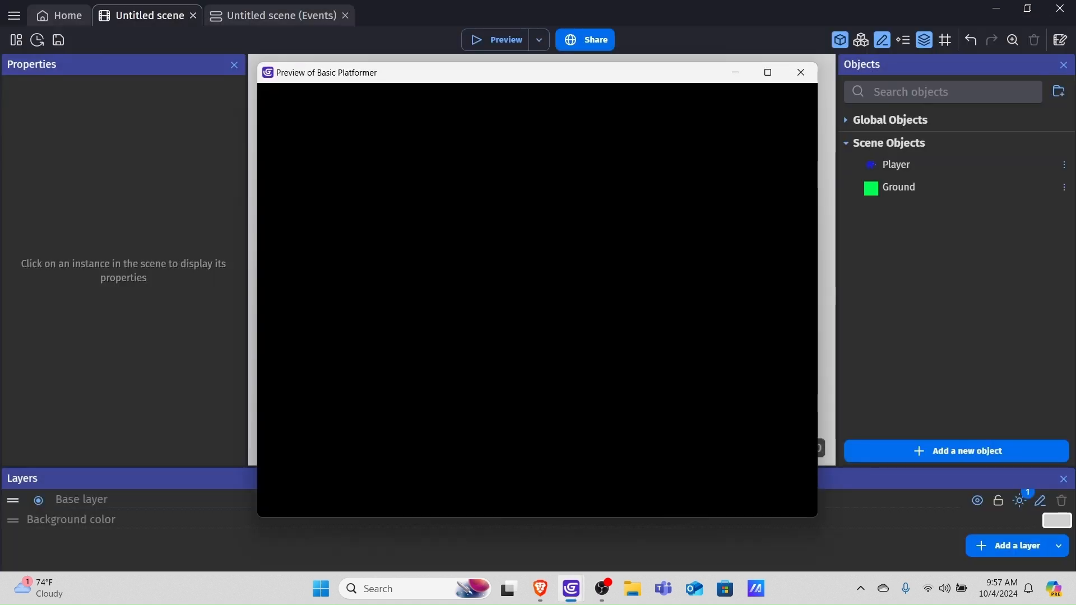
pyautogui.press('Right')
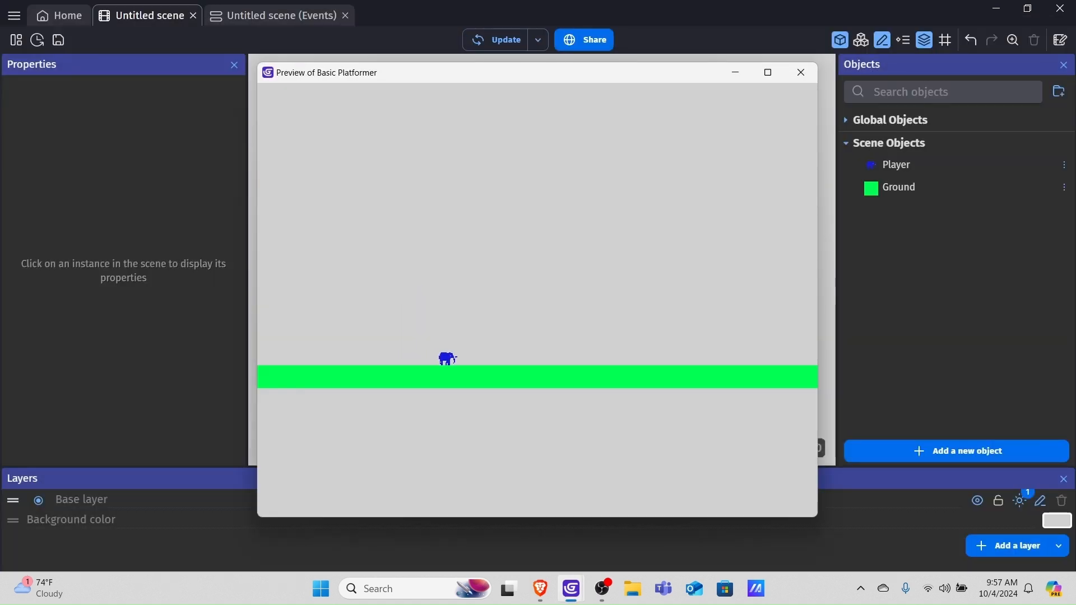
pyautogui.press('Right')
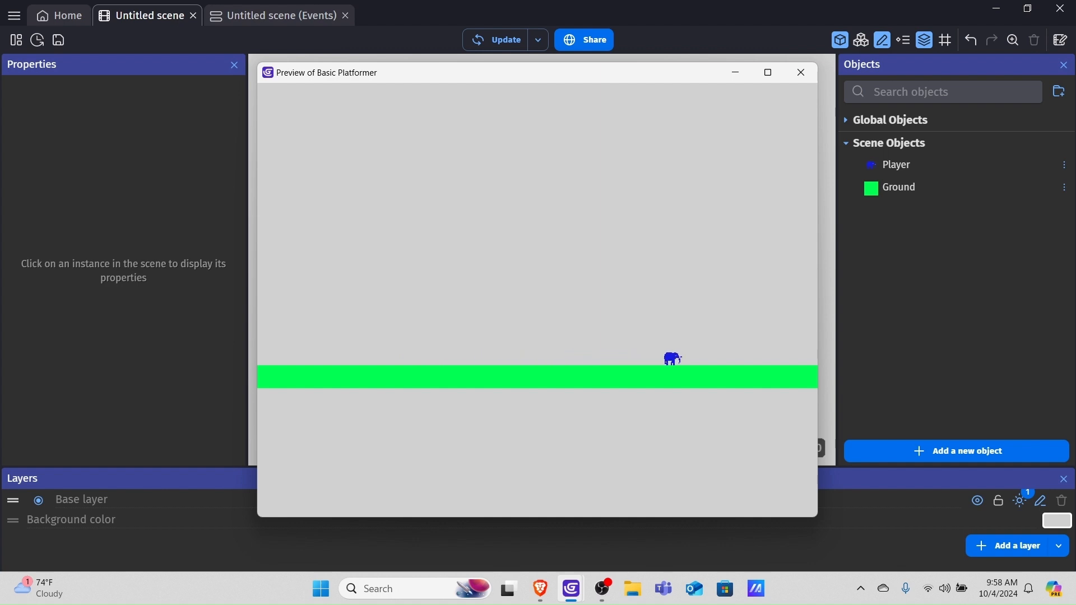
pyautogui.press('Left')
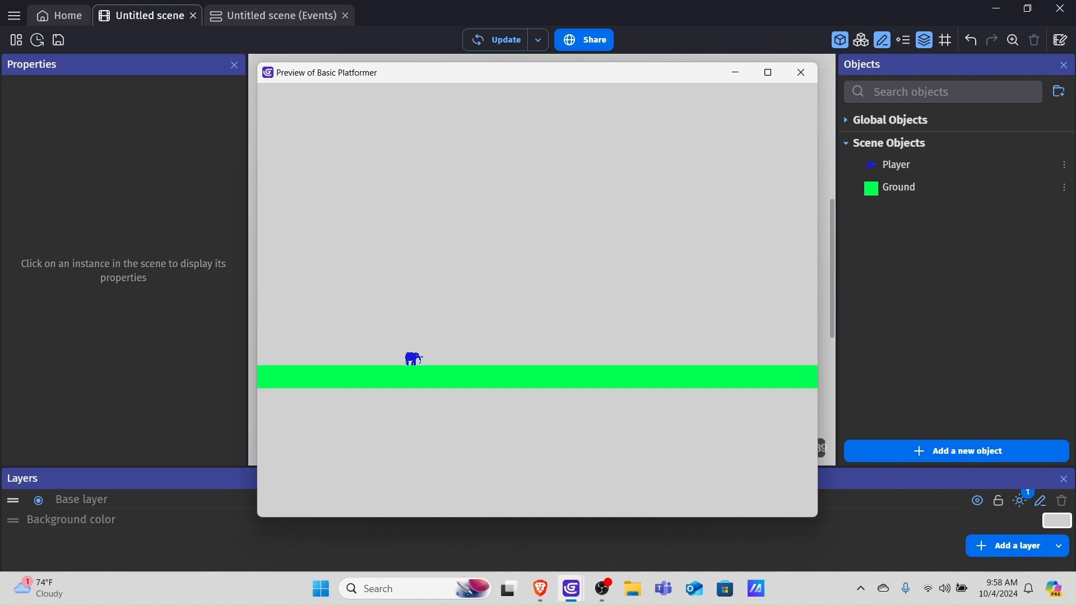
pyautogui.click(801, 72)
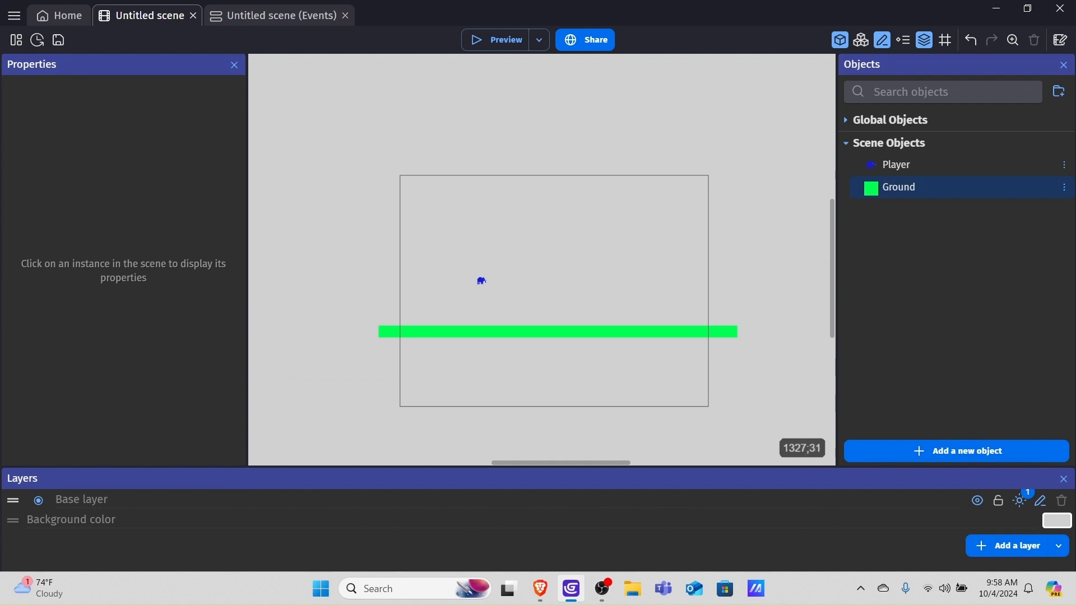
# - Turn off the default controls of the Player's platformer behavior and apply the object settings
pyautogui.doubleClick(896, 164)
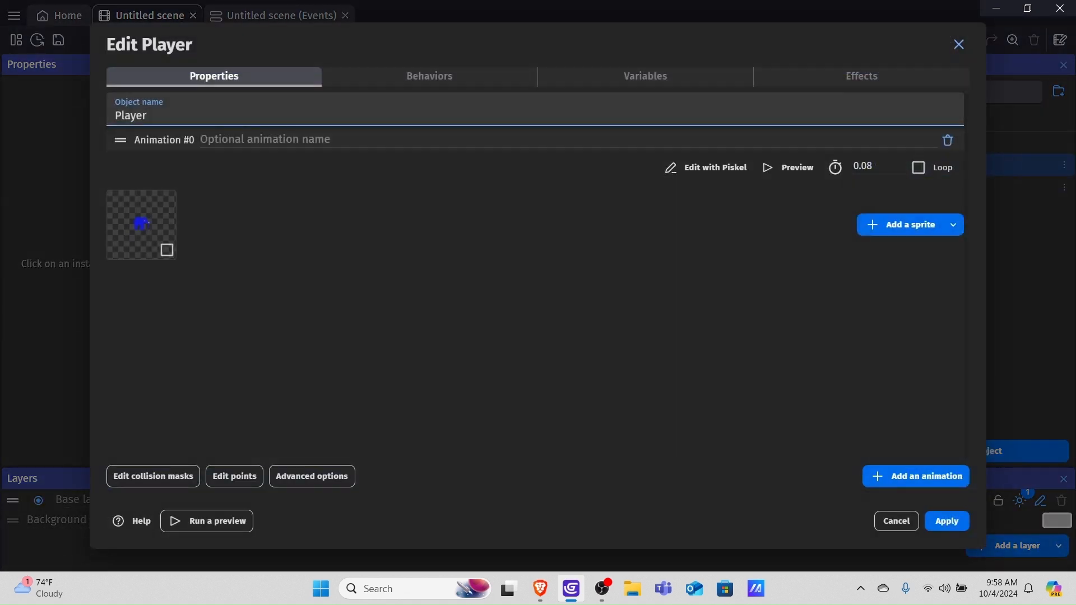
pyautogui.click(429, 76)
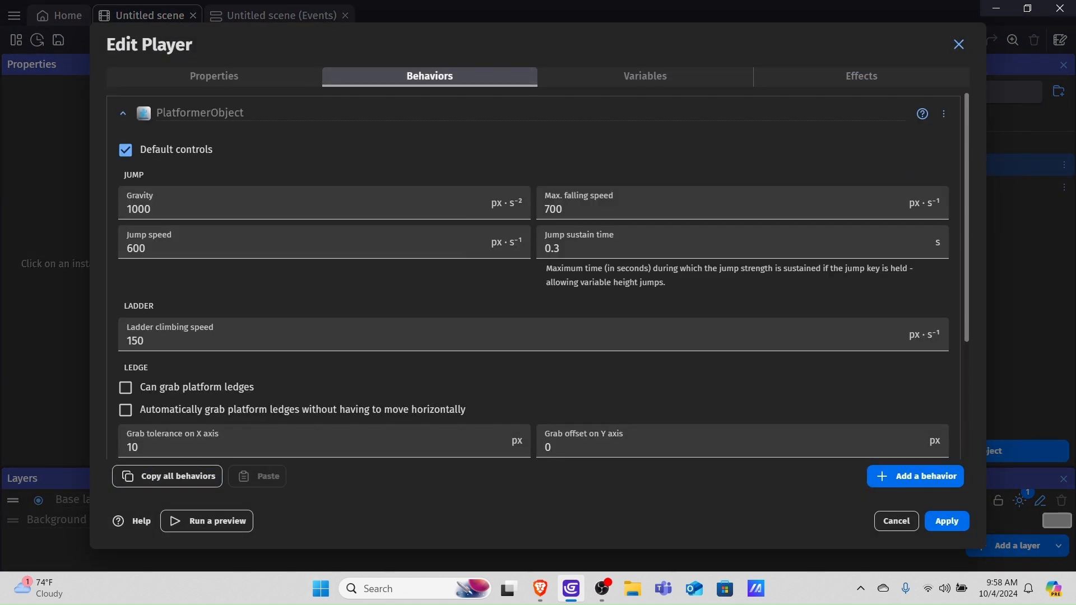
pyautogui.click(125, 149)
pyautogui.click(947, 521)
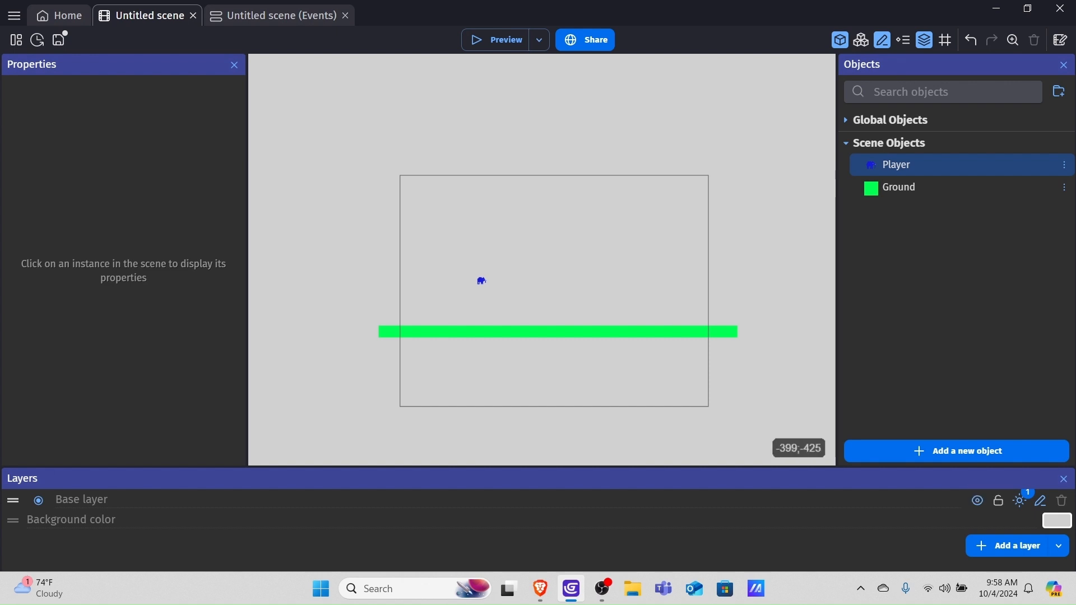
# - Add a new event to the scene's event sheet and give it a keyboard Key pressed condition
pyautogui.hotkey('ctrl', 'Tab')
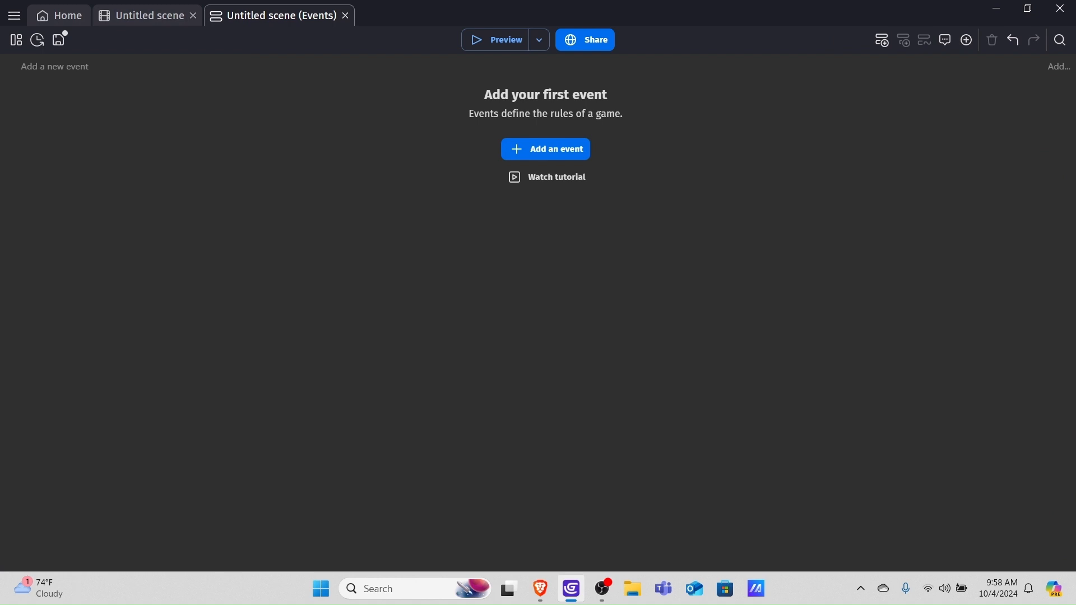
pyautogui.hotkey('shift', 'a')
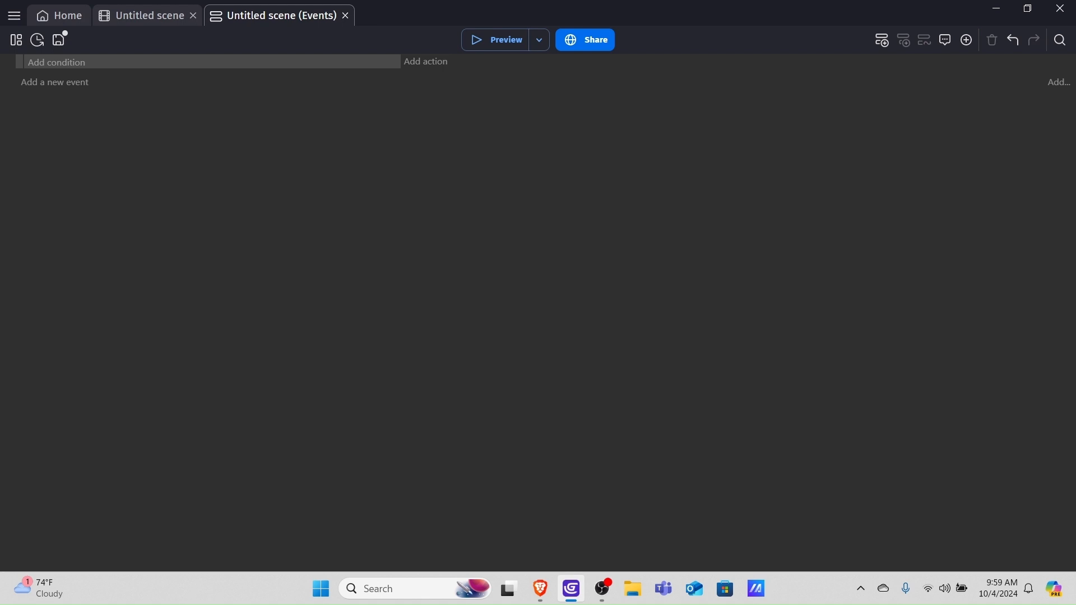
pyautogui.click(56, 62)
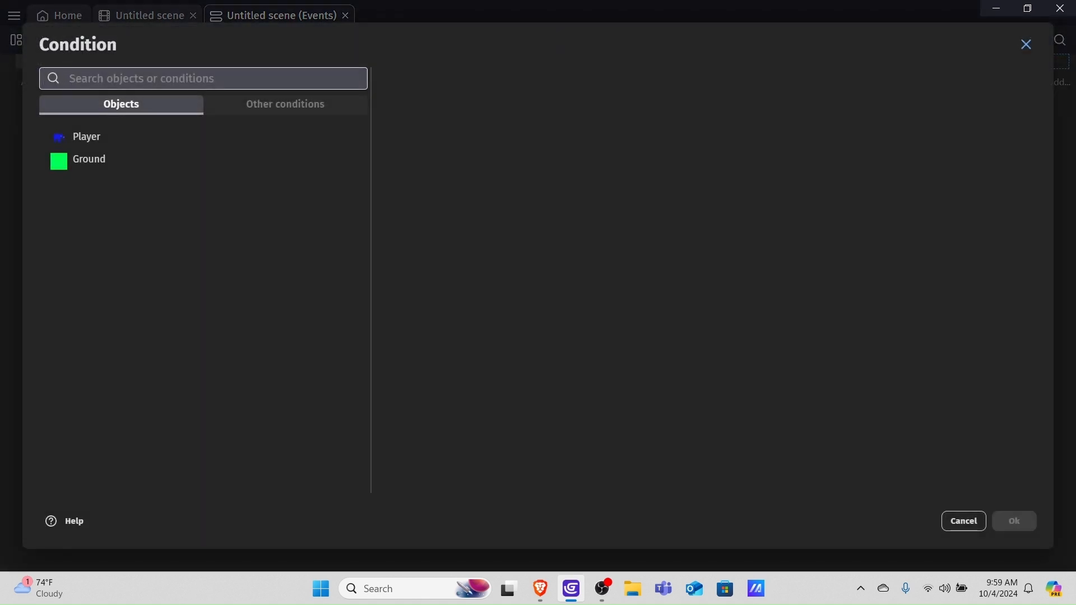
pyautogui.click(285, 104)
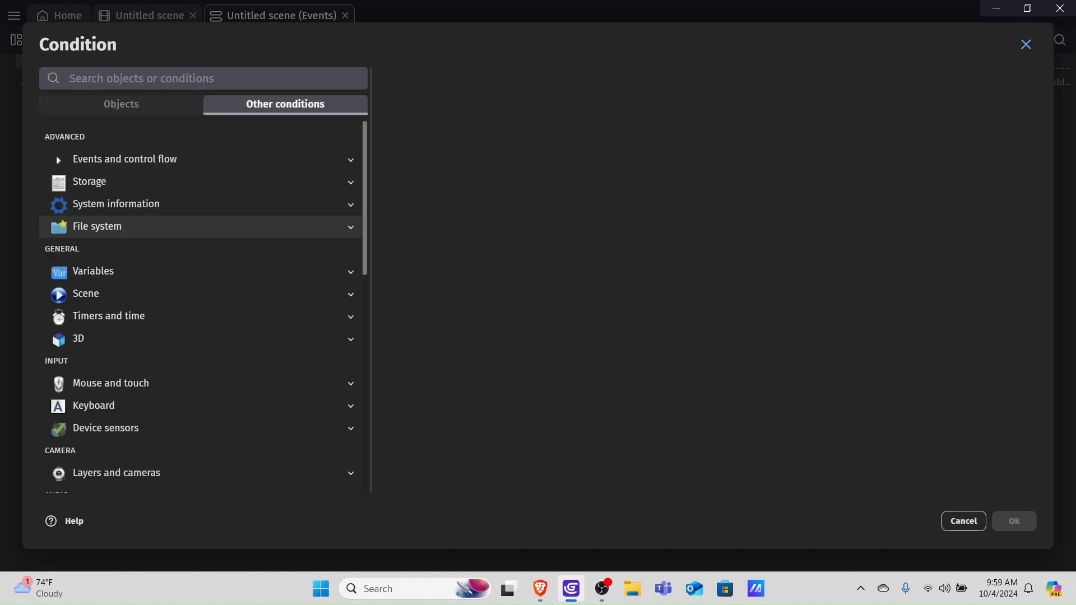
pyautogui.scroll(-1, 112, 294)
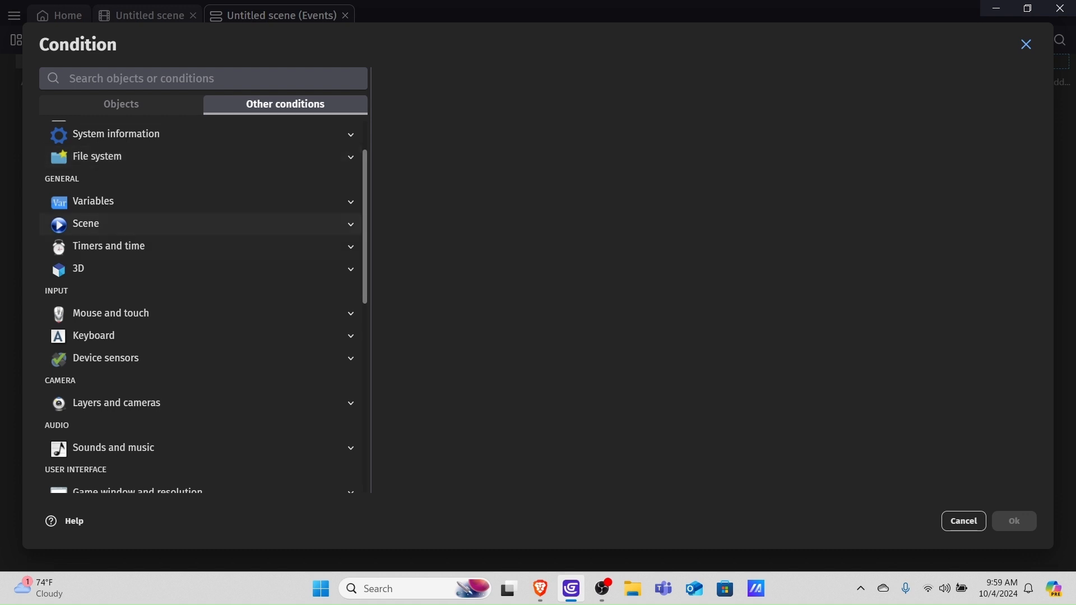
pyautogui.click(112, 336)
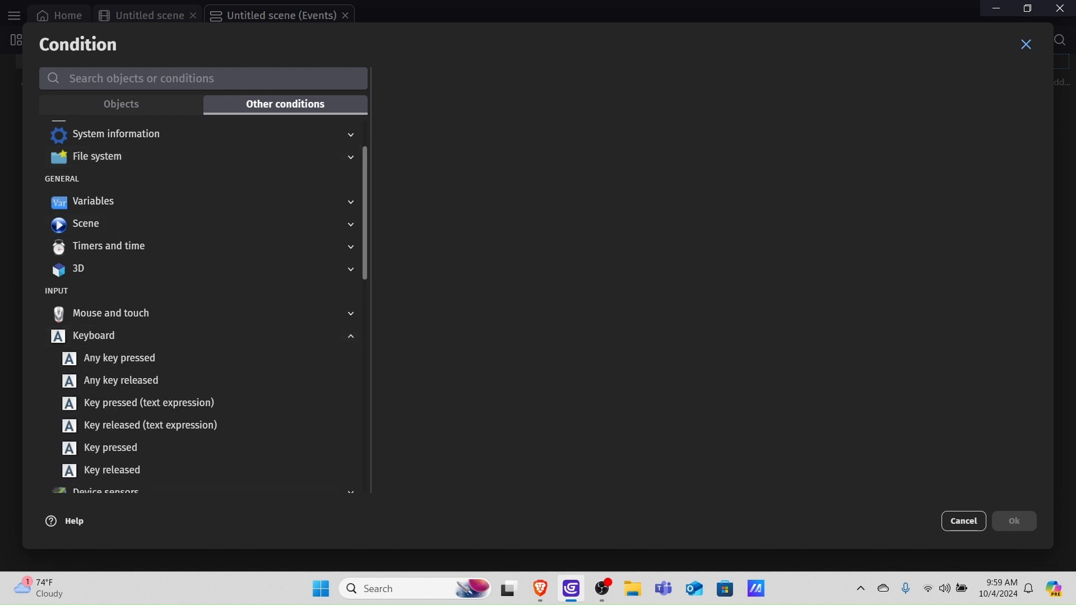
pyautogui.click(111, 448)
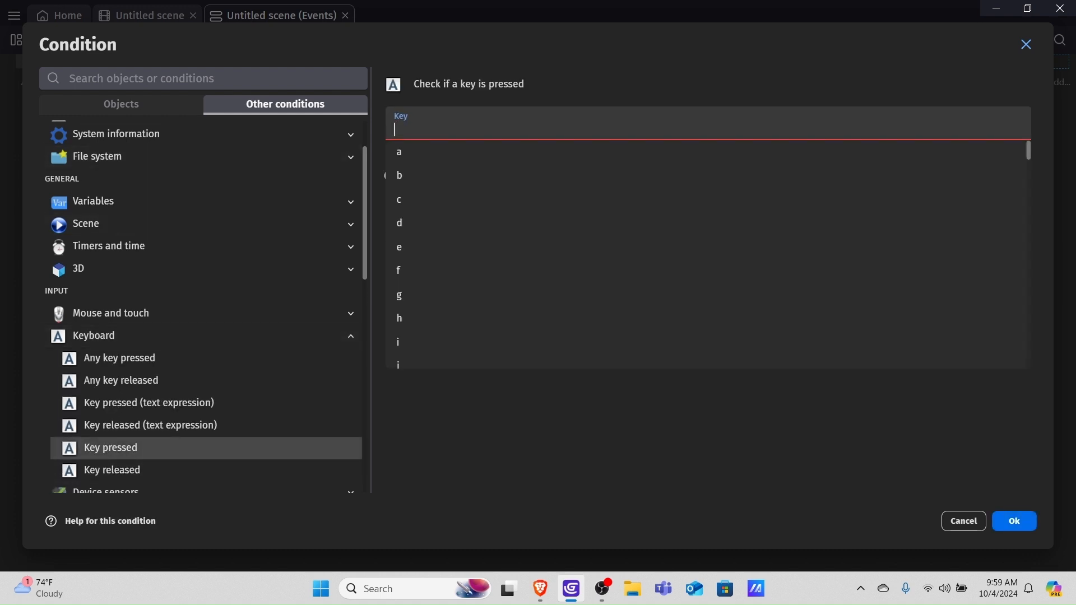
# - Look through the list of keys available for the Key pressed condition
pyautogui.press('Down')
pyautogui.press('Down')
pyautogui.press('Down')
pyautogui.press('Down')
pyautogui.press('Down')
pyautogui.press('Down')
pyautogui.press('Down')
pyautogui.press('Down')
pyautogui.press('Down')
pyautogui.press('Down')
pyautogui.press('Down')
pyautogui.press('Down')
pyautogui.press('Down')
pyautogui.press('Down')
pyautogui.press('Down')
pyautogui.press('Down')
pyautogui.press('Down')
pyautogui.press('Down')
pyautogui.press('Down')
pyautogui.press('Down')
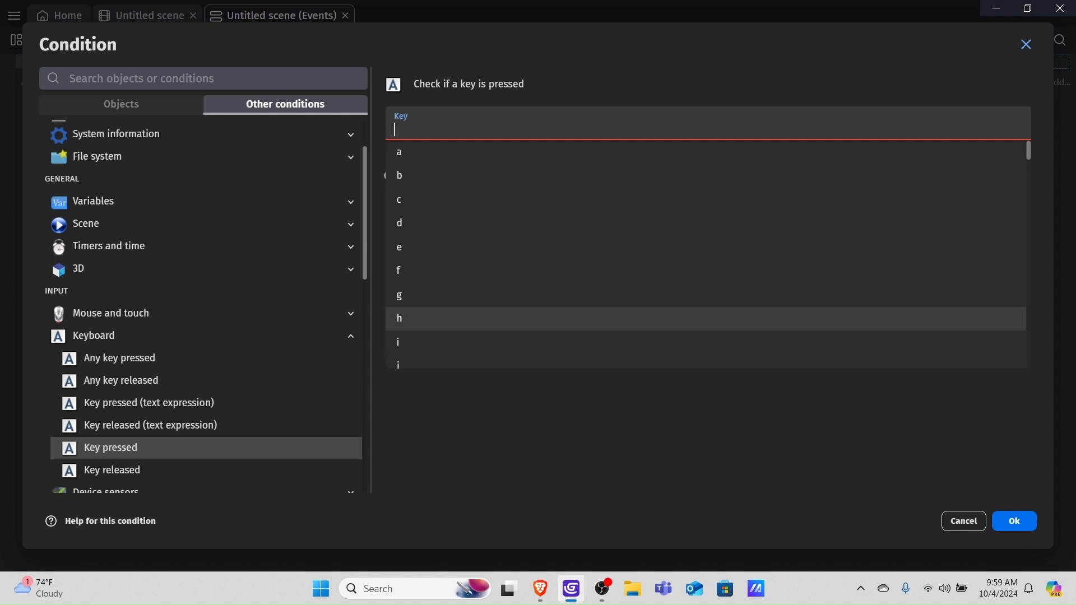
pyautogui.press('Down')
pyautogui.press('Down')
pyautogui.press('Down')
pyautogui.press('Down')
pyautogui.press('Down')
pyautogui.press('Down')
pyautogui.press('Down')
pyautogui.press('Down')
pyautogui.press('Down')
pyautogui.press('Down')
pyautogui.press('Down')
pyautogui.press('Down')
pyautogui.press('Down')
pyautogui.press('Down')
pyautogui.press('Down')
pyautogui.press('Down')
pyautogui.press('Down')
pyautogui.press('Down')
pyautogui.press('Down')
pyautogui.press('Down')
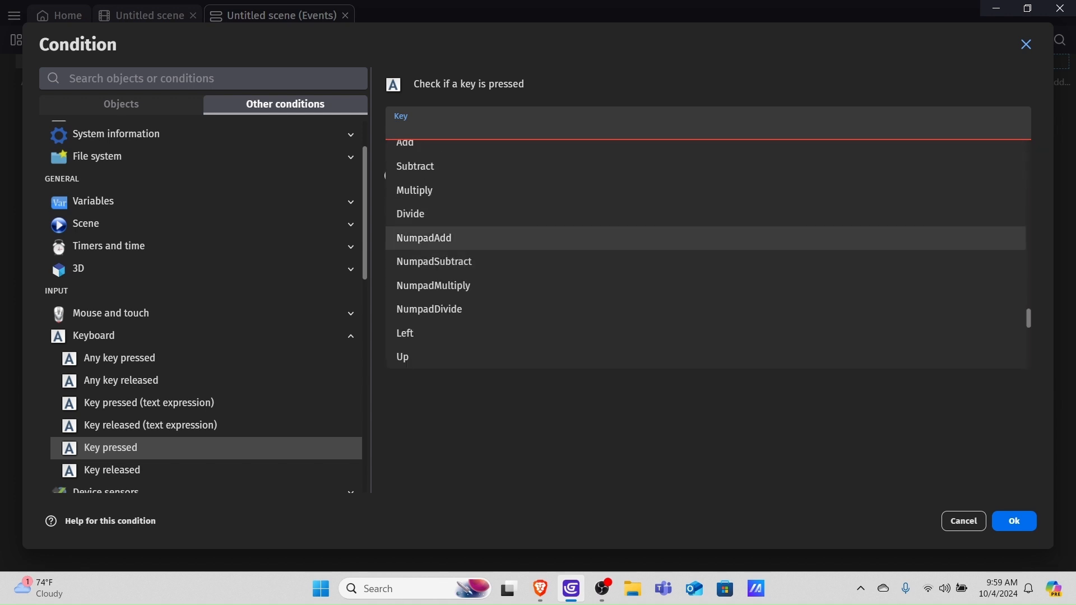
pyautogui.press('Up')
pyautogui.press('Up')
pyautogui.press('Up')
pyautogui.press('Up')
pyautogui.press('Up')
pyautogui.press('Up')
pyautogui.press('Up')
pyautogui.press('Up')
pyautogui.press('Up')
pyautogui.press('Up')
pyautogui.press('Up')
pyautogui.press('Up')
pyautogui.press('Up')
pyautogui.press('Up')
pyautogui.press('Up')
pyautogui.press('Up')
pyautogui.press('Up')
pyautogui.press('Up')
pyautogui.press('Up')
pyautogui.press('Up')
pyautogui.press('Up')
pyautogui.press('Up')
pyautogui.press('Up')
pyautogui.press('Up')
pyautogui.press('Up')
pyautogui.press('Up')
pyautogui.press('Up')
pyautogui.press('Up')
pyautogui.press('Up')
pyautogui.press('Up')
pyautogui.press('Up')
pyautogui.press('Up')
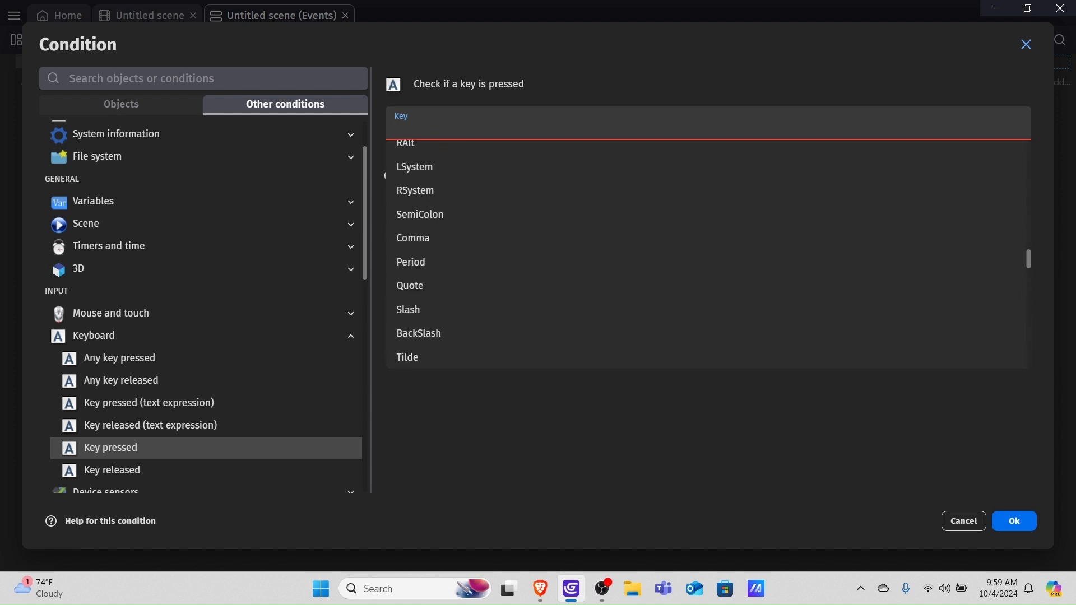
# - Set the Key pressed condition to the d key and confirm the condition
pyautogui.write('d')
pyautogui.press('Up')
pyautogui.press('Up')
pyautogui.press('Up')
pyautogui.press('Up')
pyautogui.press('Up')
pyautogui.press('Up')
pyautogui.press('Down')
pyautogui.press('Down')
pyautogui.press('Down')
pyautogui.press('Down')
pyautogui.press('Down')
pyautogui.press('Down')
pyautogui.press('Down')
pyautogui.press('Up')
pyautogui.press('Up')
pyautogui.press('Up')
pyautogui.press('Up')
pyautogui.press('Up')
pyautogui.press('Up')
pyautogui.press('Up')
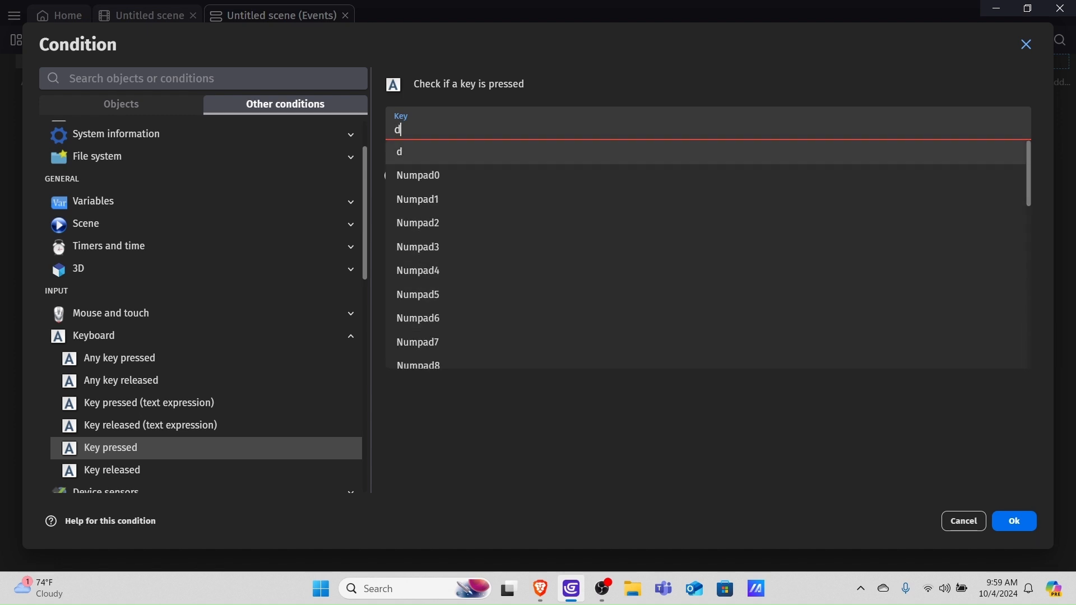
pyautogui.press('Return')
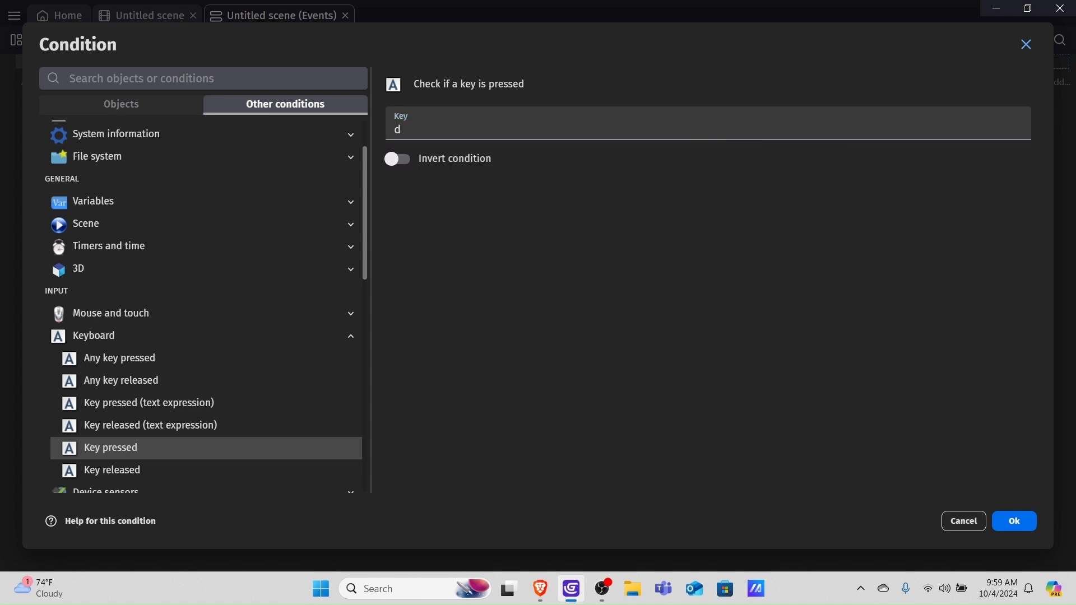
pyautogui.press('Return')
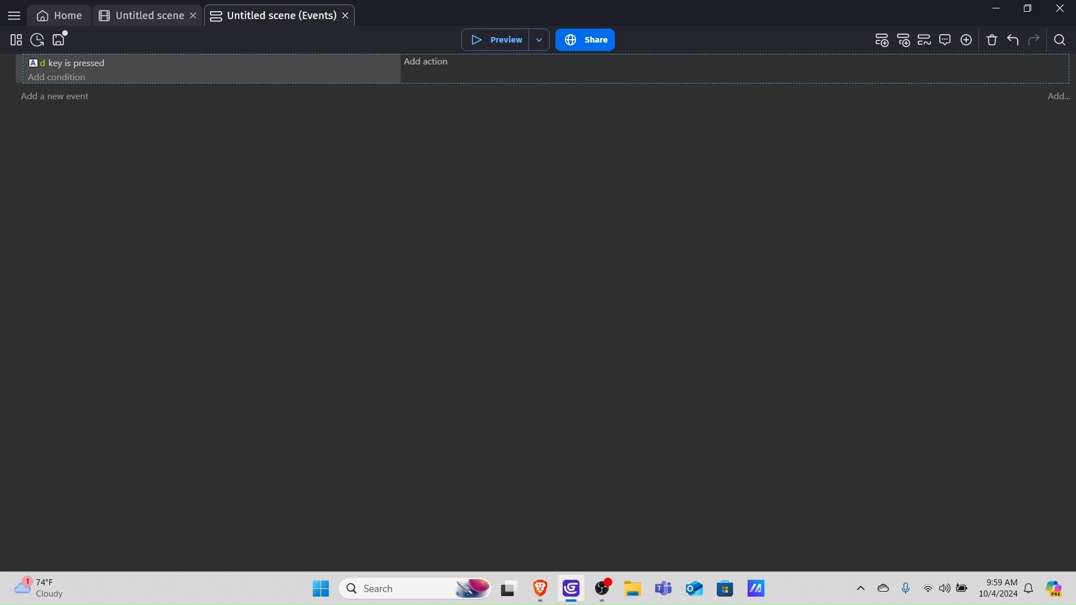
# - Add the Player's Simulate right key press action to the d key event
pyautogui.click(426, 61)
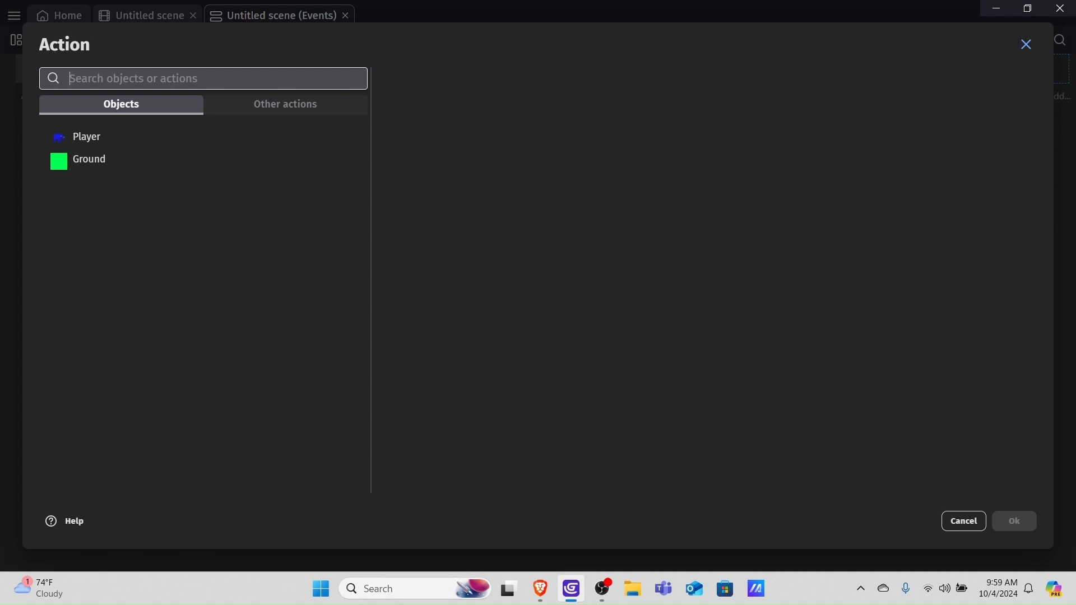
pyautogui.click(286, 105)
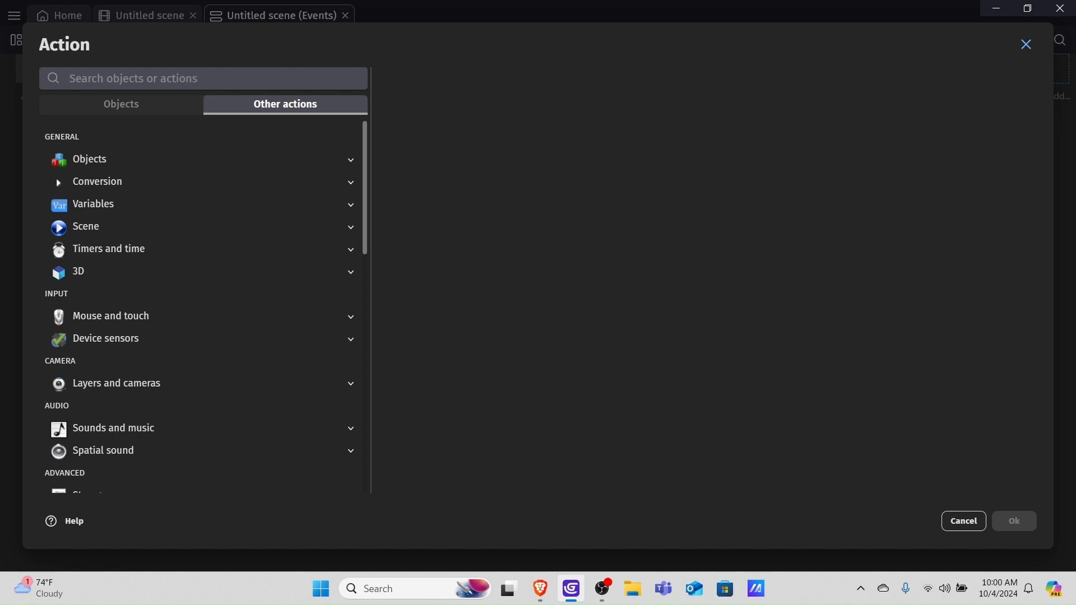
pyautogui.click(121, 104)
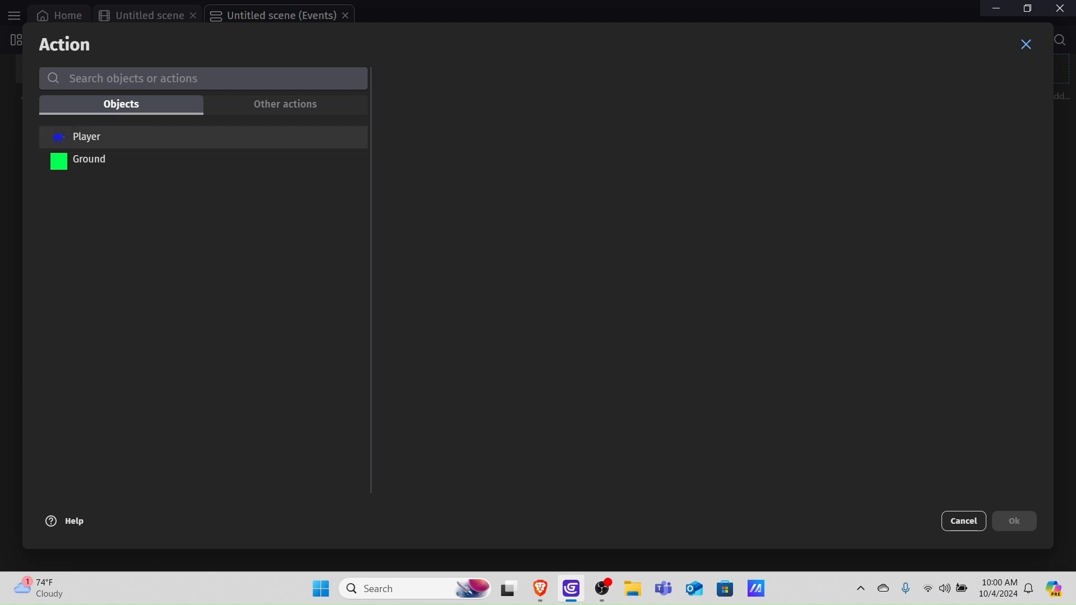
pyautogui.click(87, 136)
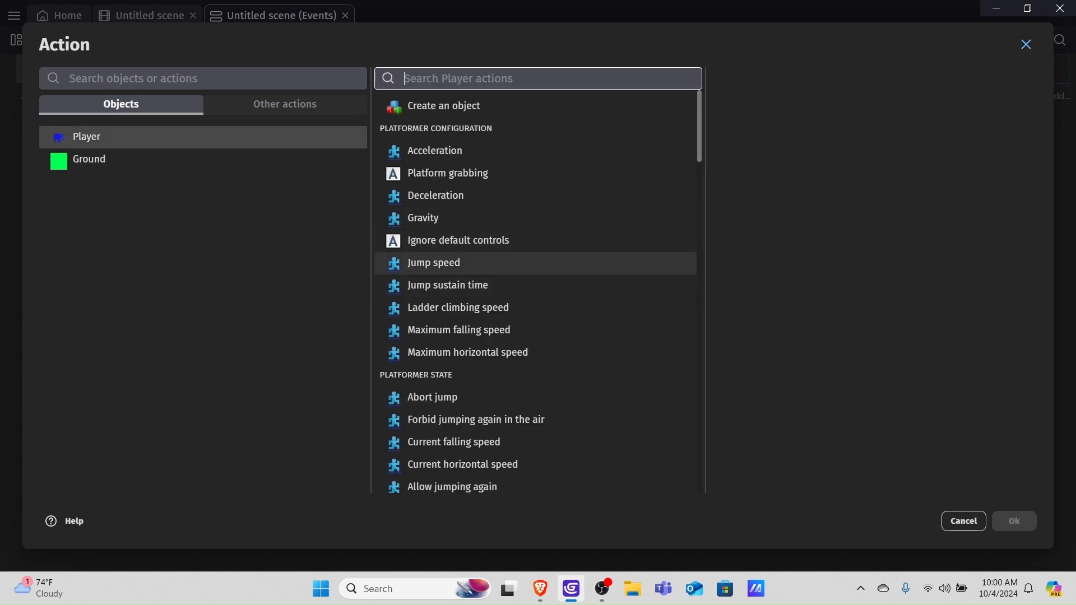
pyautogui.scroll(-6, 449, 266)
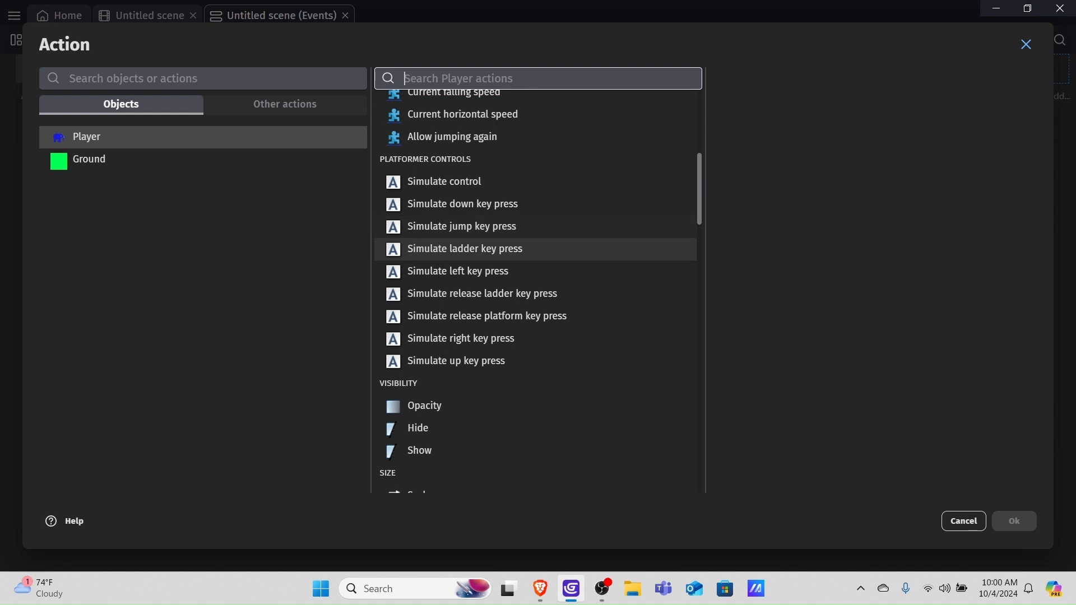
pyautogui.scroll(4, 536, 280)
pyautogui.scroll(-4, 535, 280)
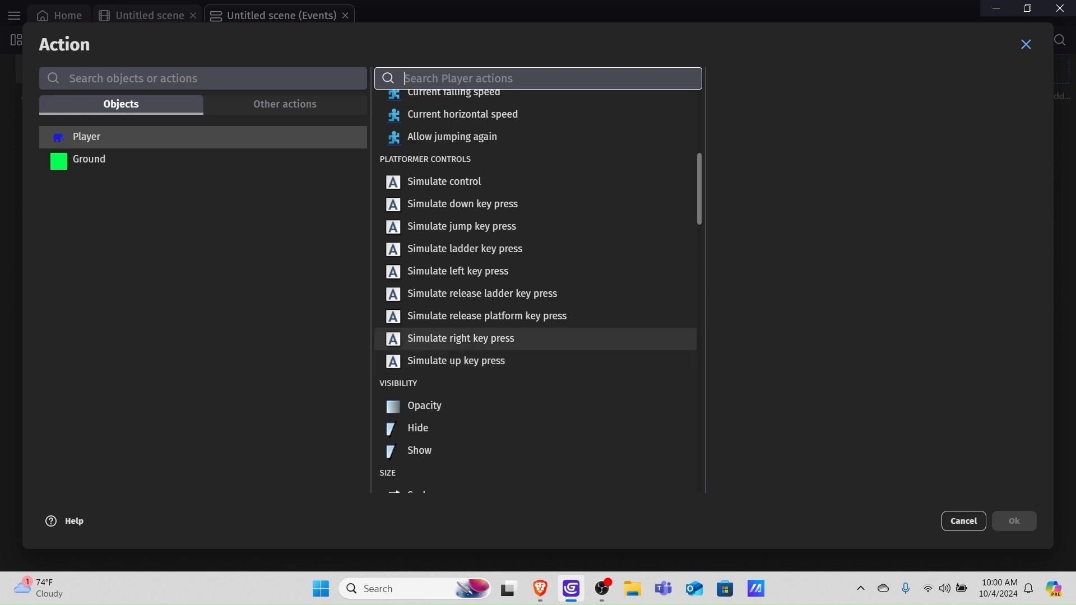
pyautogui.click(461, 339)
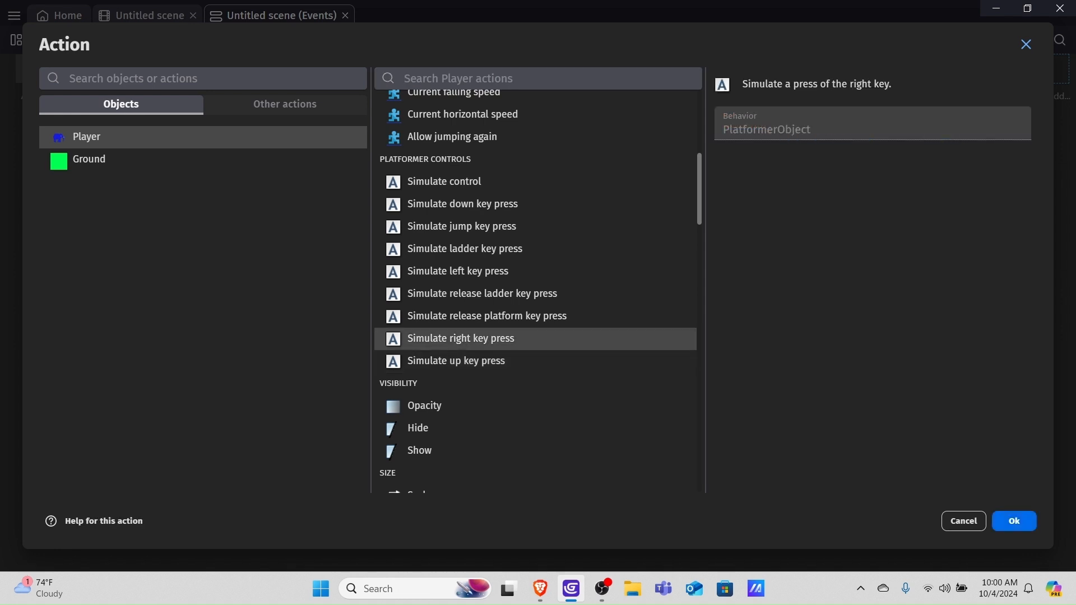
pyautogui.press('Return')
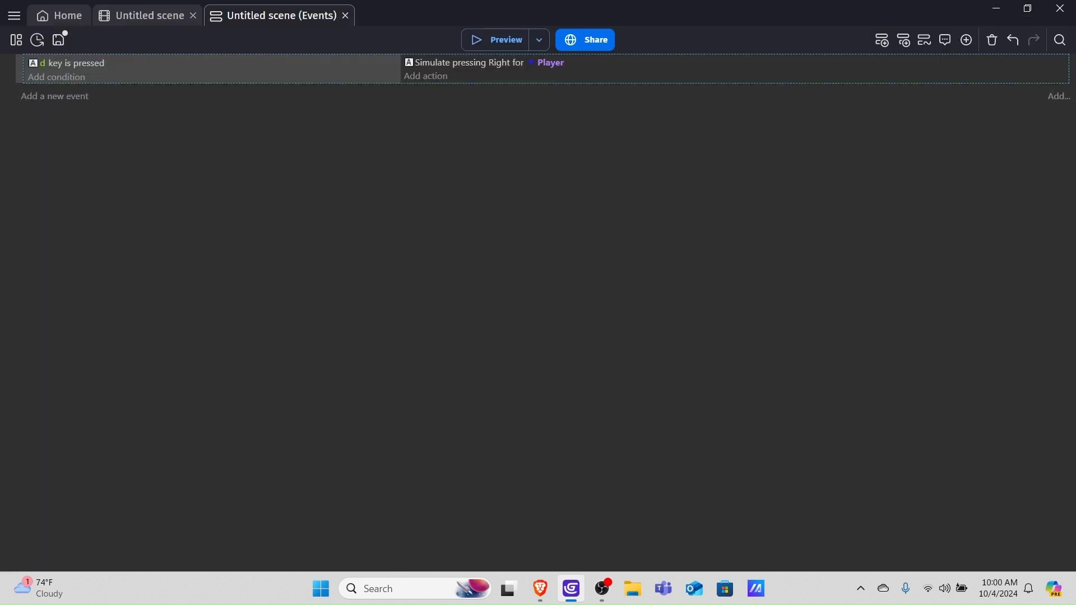
# - Preview the game, move the Player right along the Ground with the d key, and close the preview
pyautogui.click(496, 40)
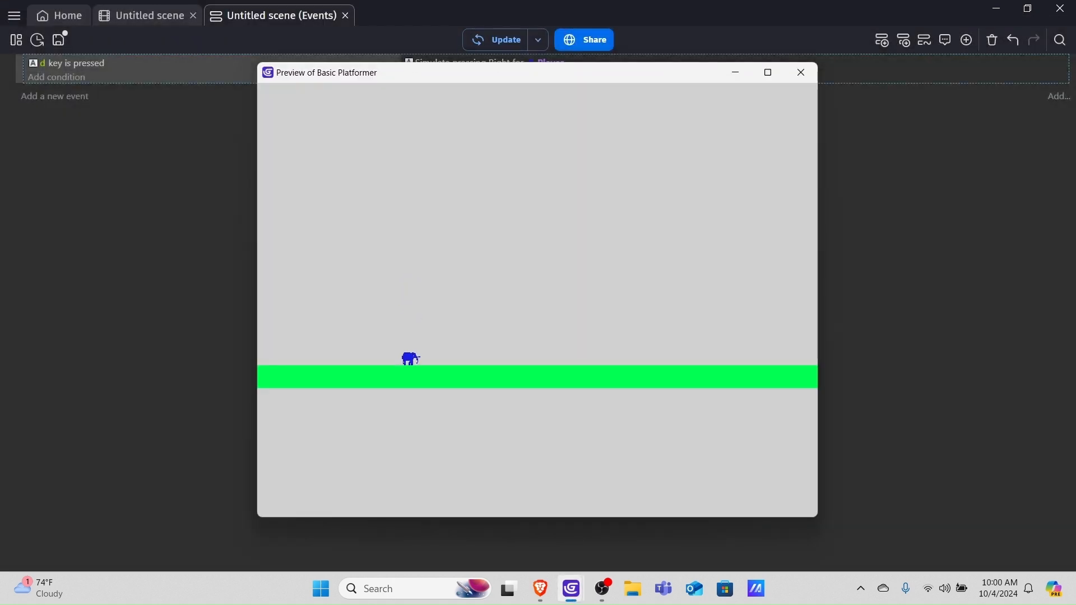
pyautogui.press('d')
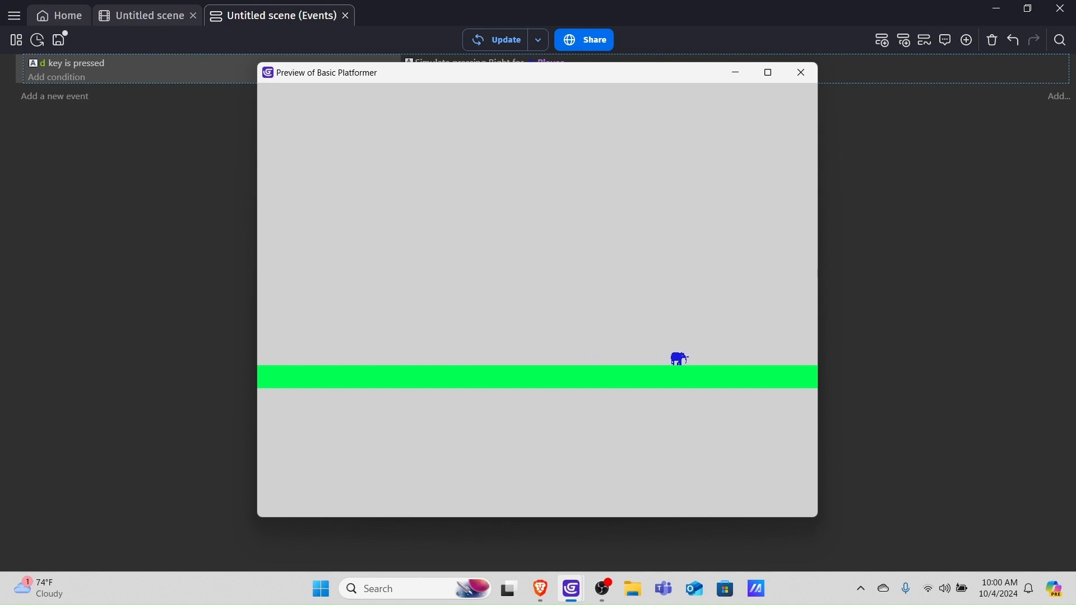
pyautogui.click(801, 73)
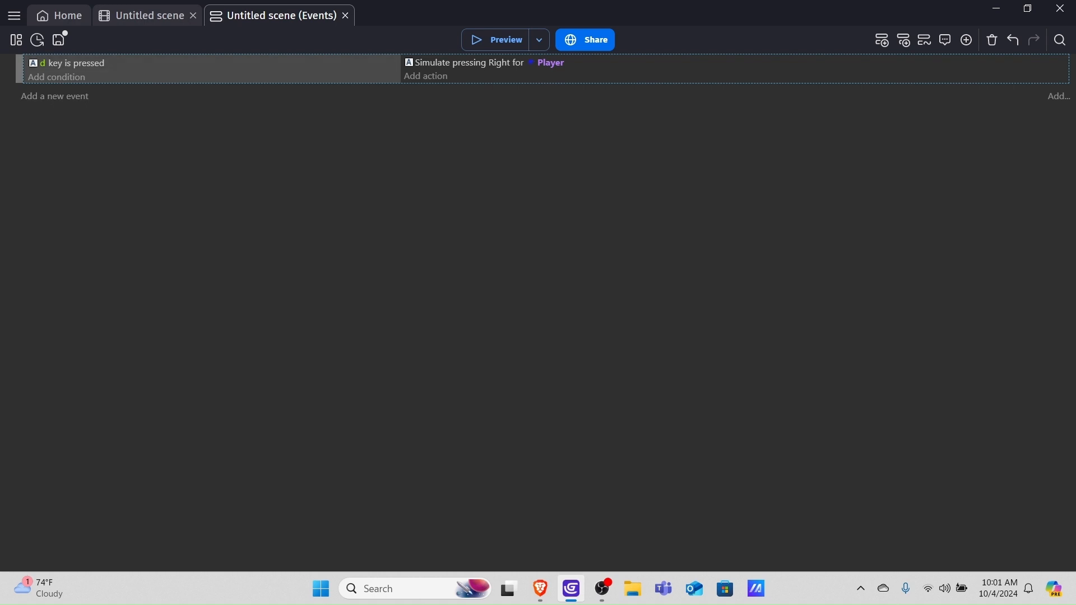
# - Duplicate the d key event by copying it and pasting the copy into the event sheet
pyautogui.rightClick(170, 74)
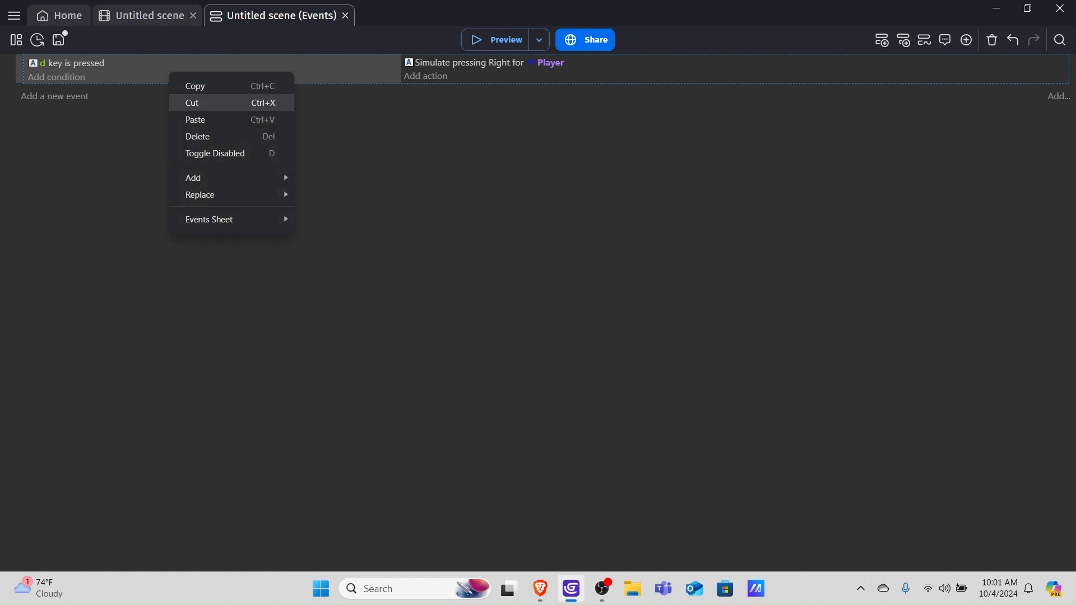
pyautogui.click(202, 86)
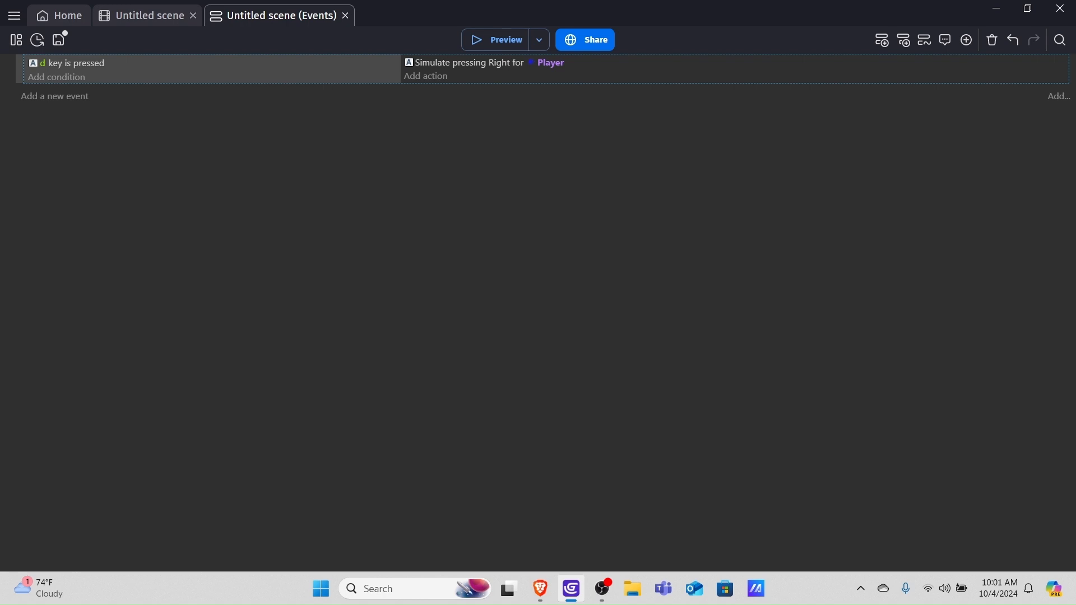
pyautogui.rightClick(200, 75)
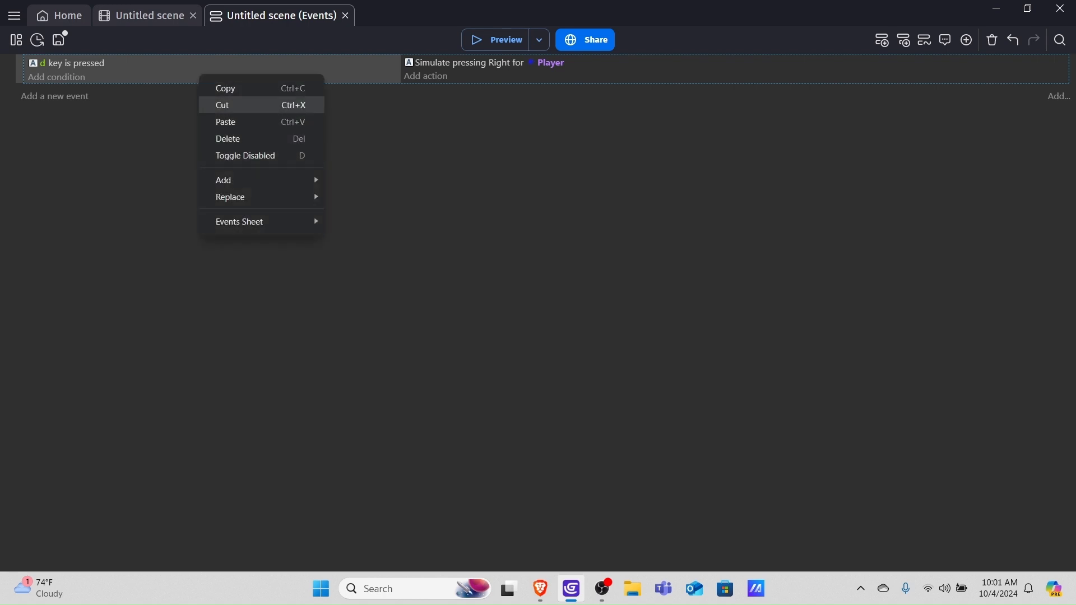
pyautogui.click(225, 122)
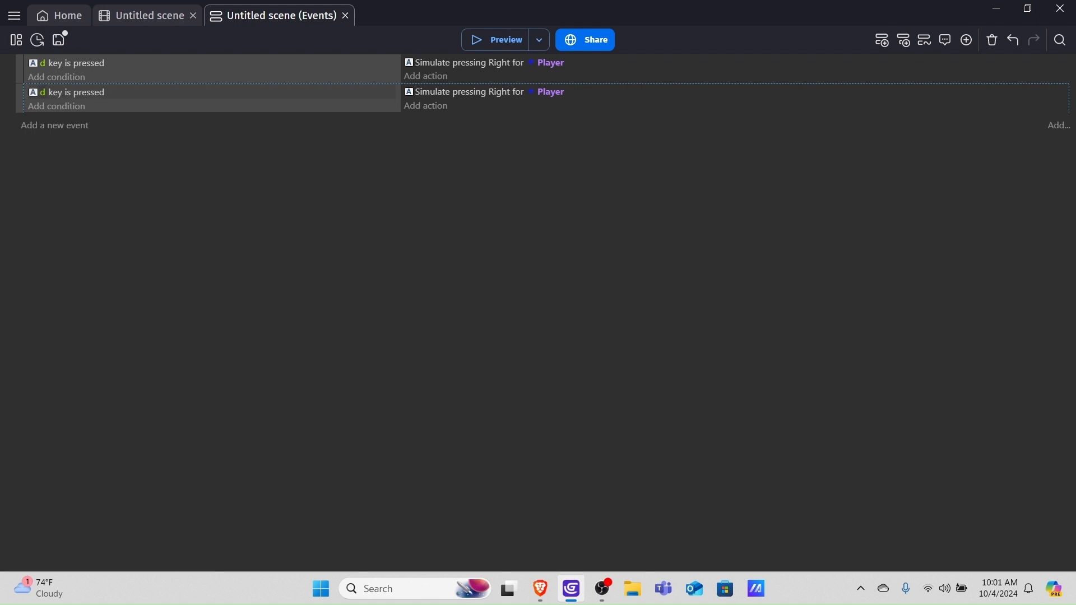
# - Change the key in the second event's Key pressed condition to a
pyautogui.click(42, 93)
pyautogui.press('BackSpace')
pyautogui.write('a')
pyautogui.press('Return')
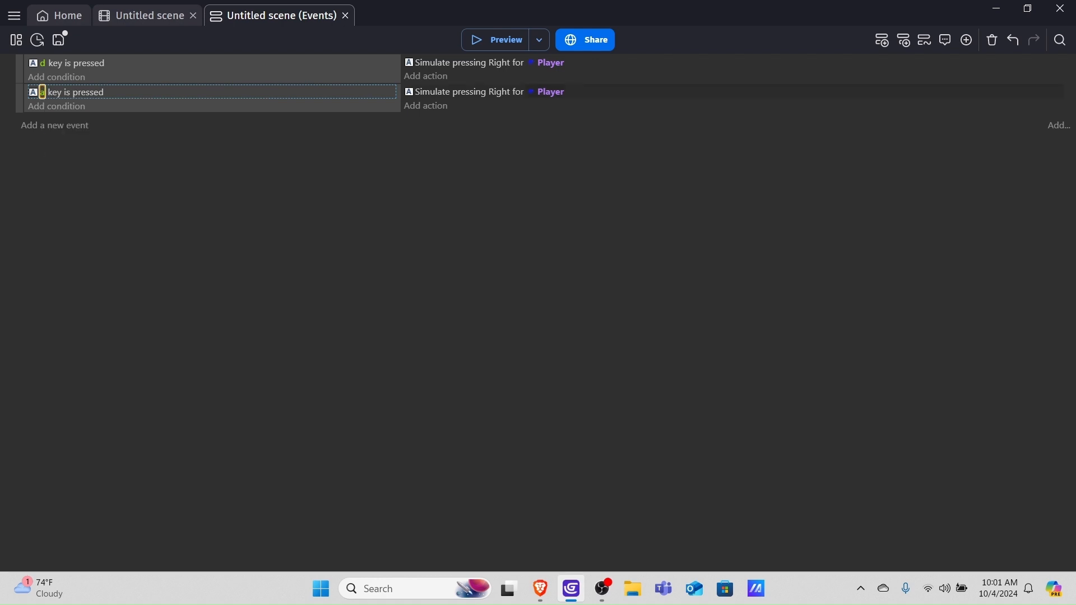
# - Replace the a key event's action with Simulate left key press for the Player
pyautogui.click(551, 92)
pyautogui.press('Escape')
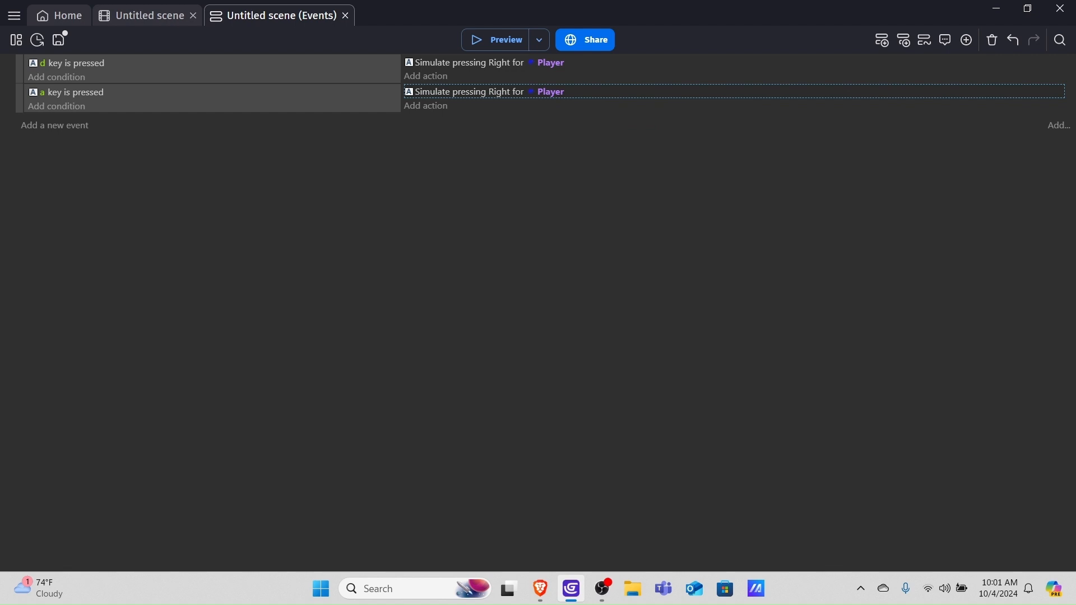
pyautogui.doubleClick(477, 92)
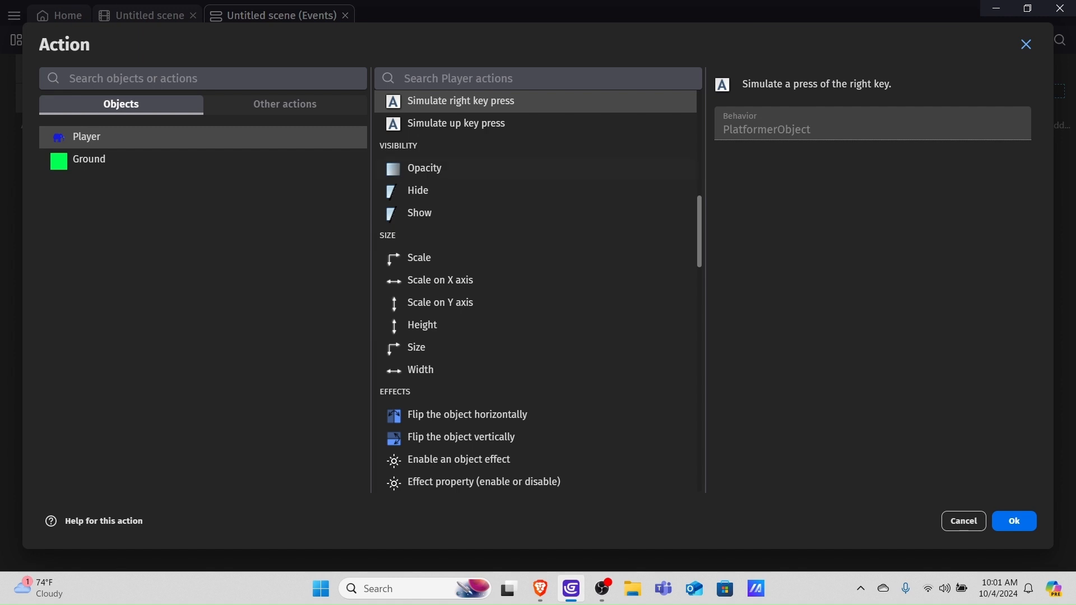
pyautogui.scroll(3, 535, 174)
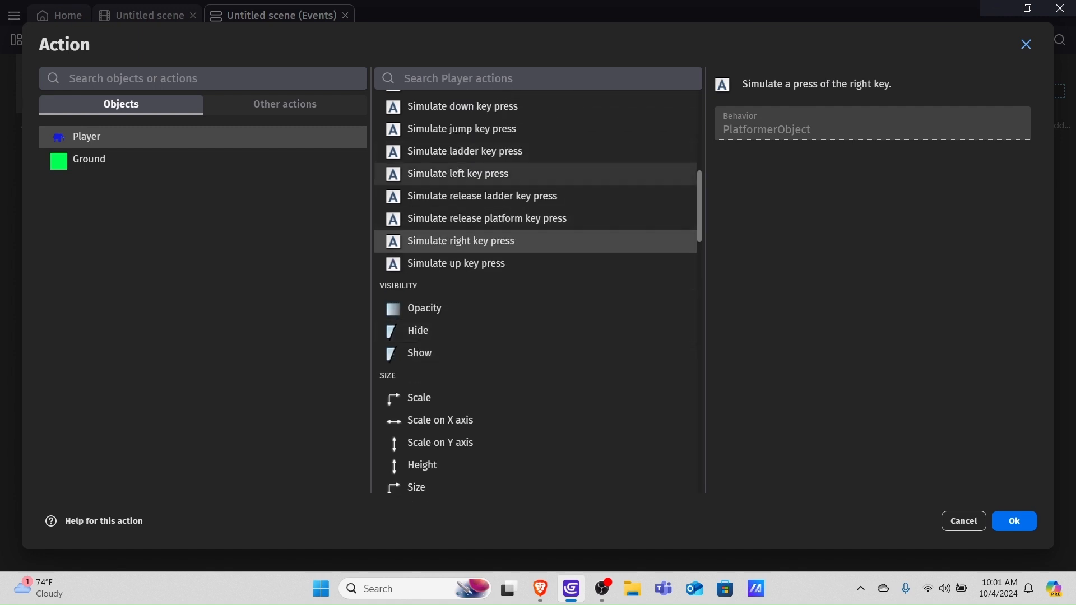
pyautogui.click(457, 174)
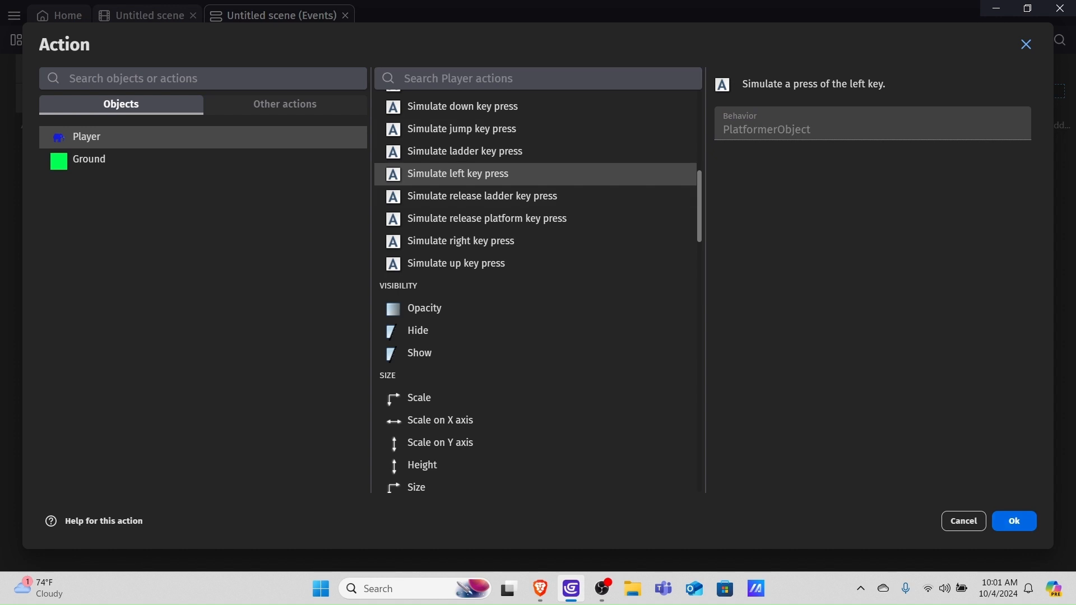
pyautogui.click(1018, 518)
pyautogui.click(241, 107)
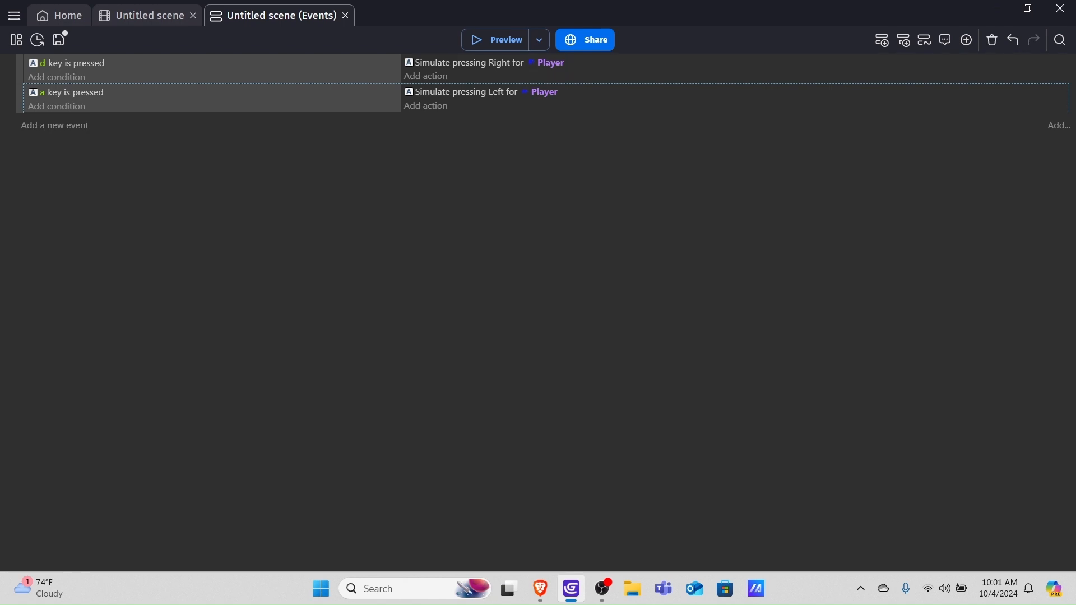
# - Preview the game, move the Player along the Ground with the a and d keys, and close the preview
pyautogui.click(496, 39)
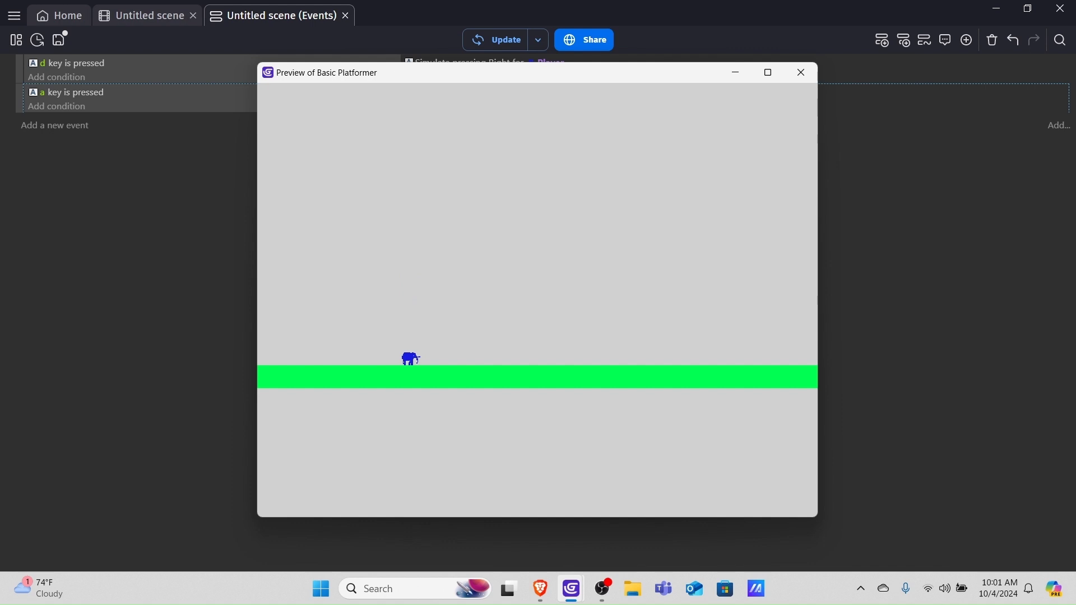
pyautogui.press('a')
pyautogui.press('d')
pyautogui.click(801, 73)
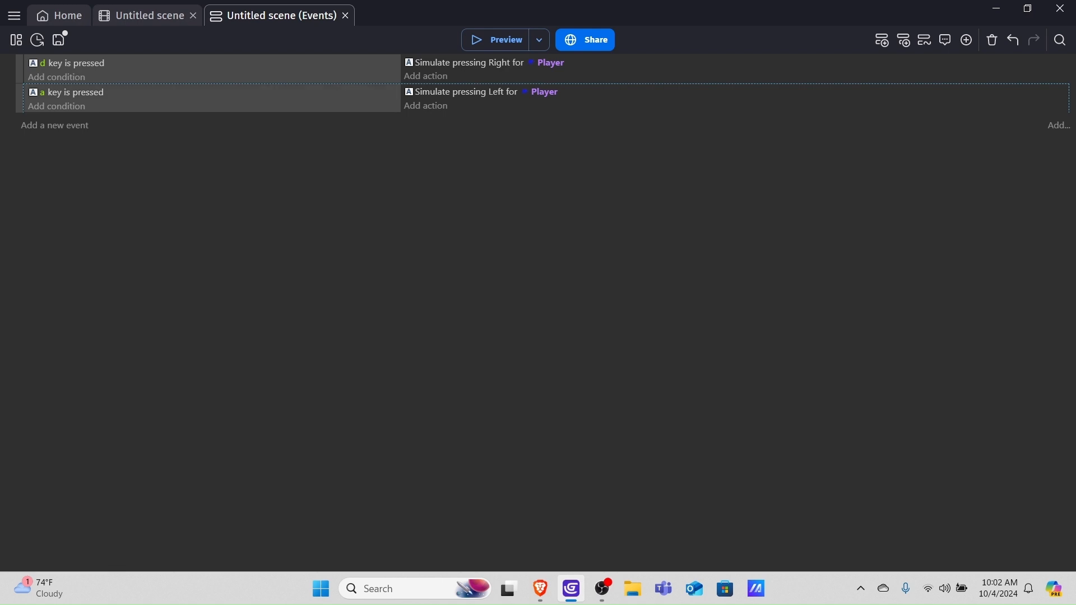
# - Duplicate the a key event by copying it and pasting the copy below in the event sheet
pyautogui.rightClick(138, 106)
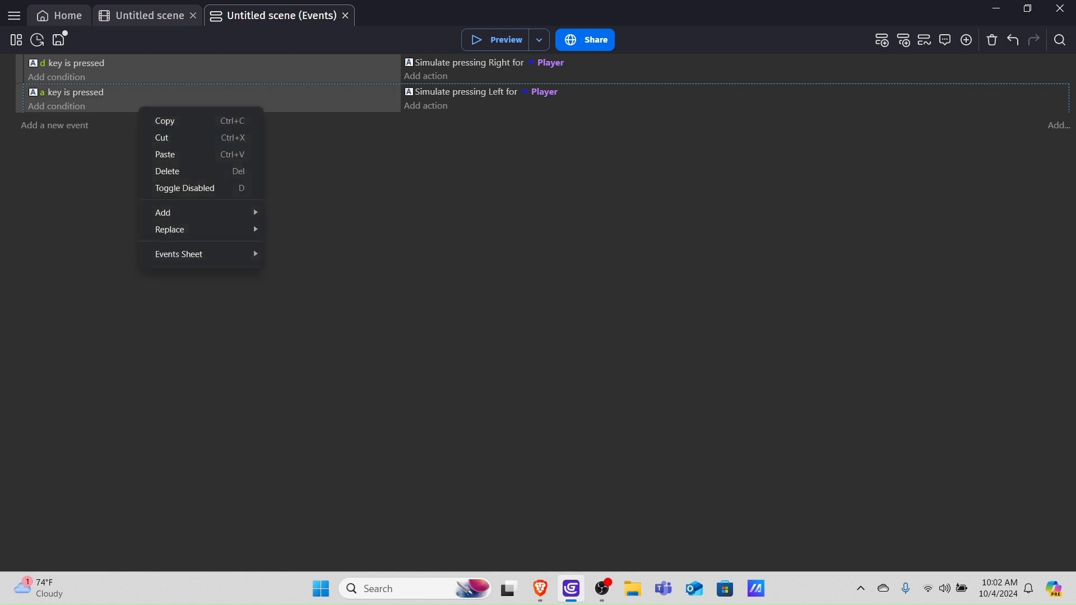
pyautogui.click(168, 115)
pyautogui.rightClick(155, 100)
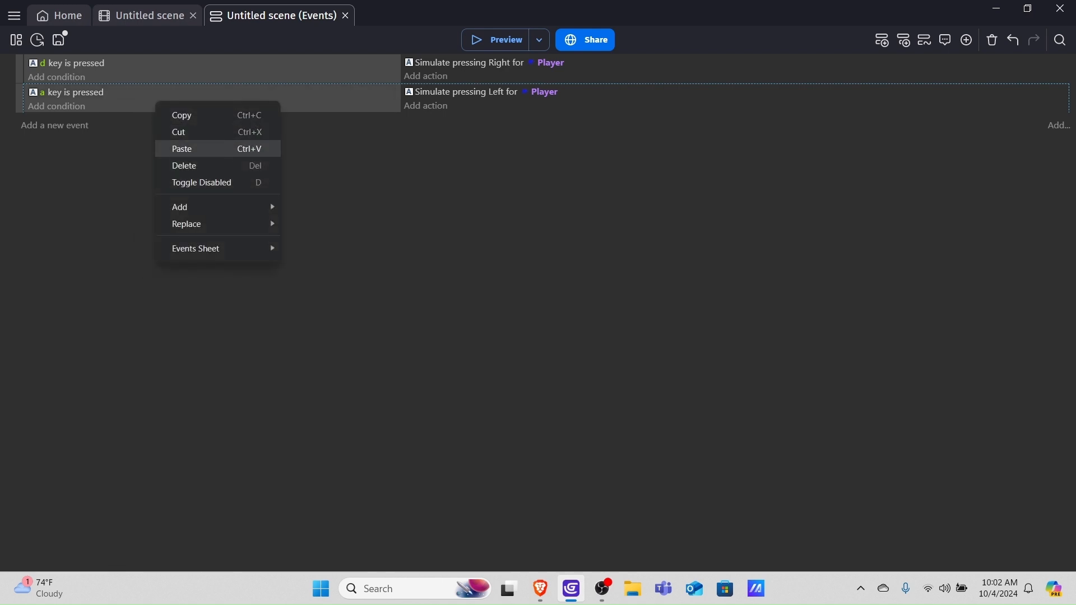
pyautogui.click(184, 148)
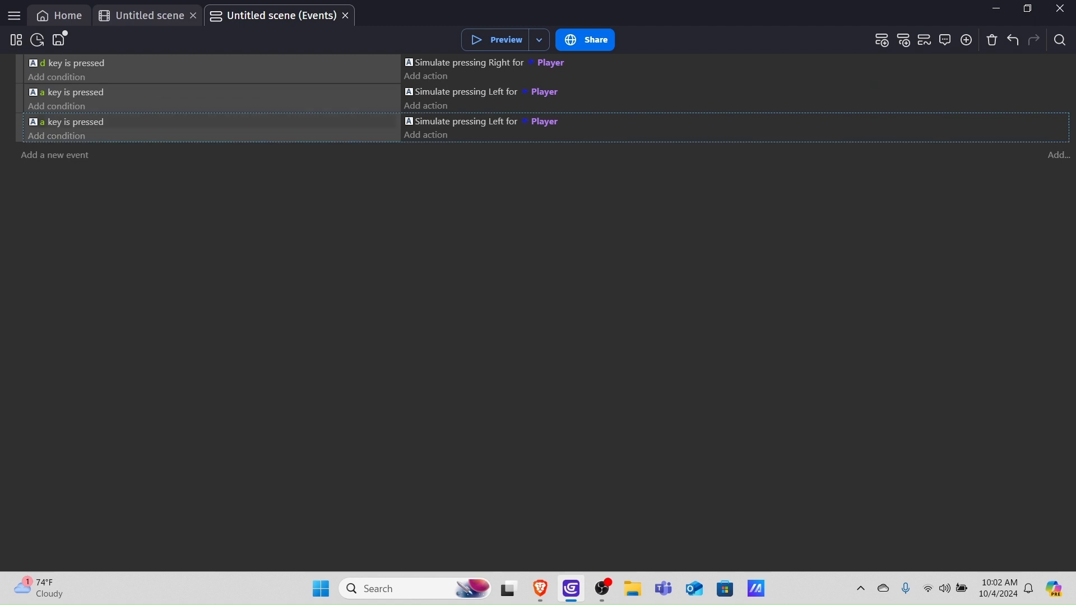
# - Change the key in the third event's Key pressed condition to w
pyautogui.click(42, 121)
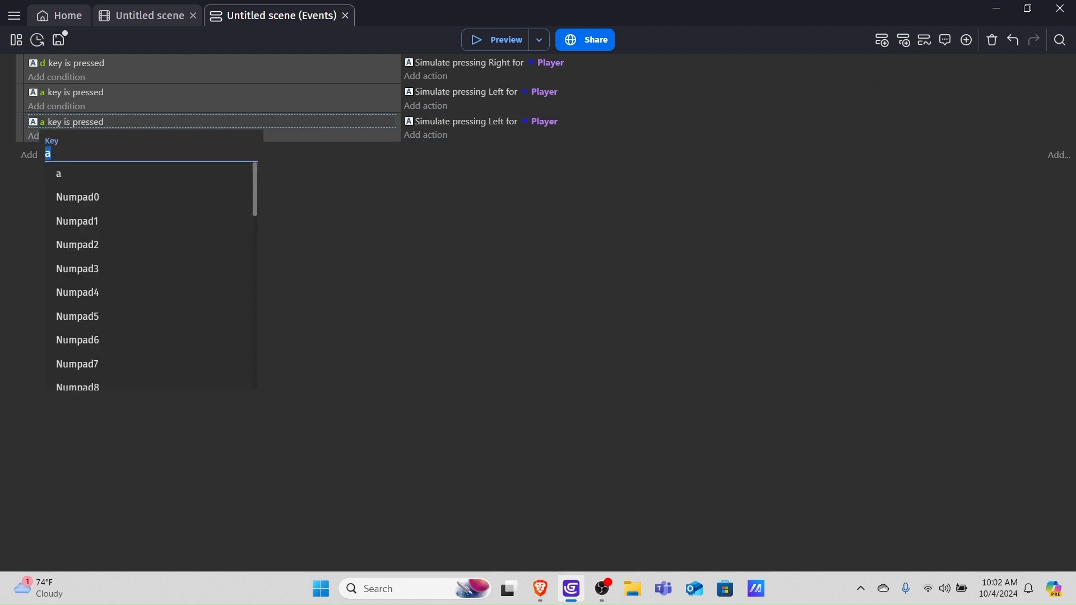
pyautogui.write('w')
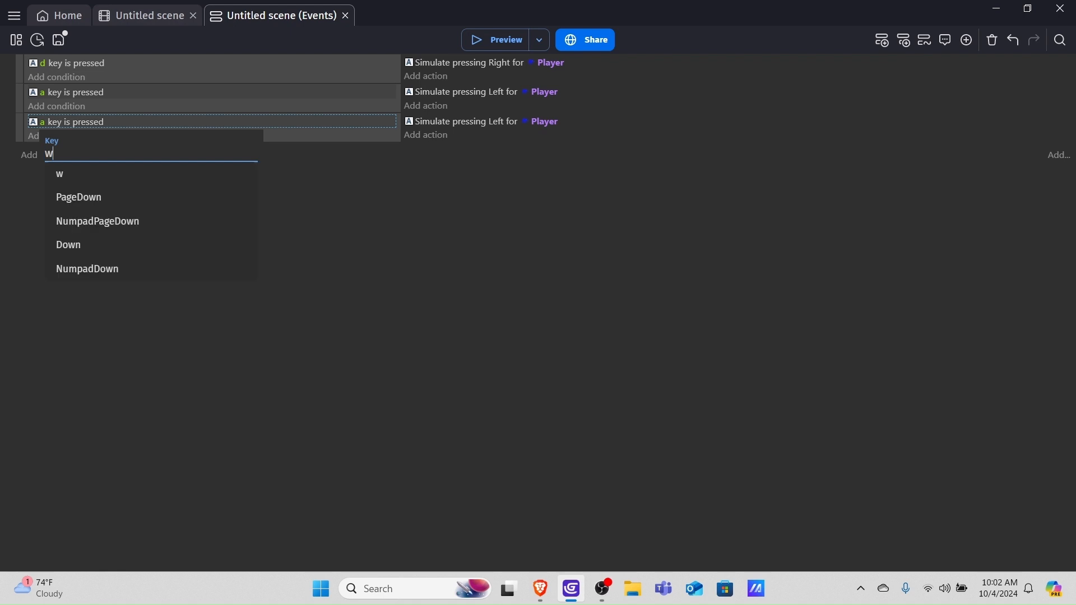
pyautogui.press('Return')
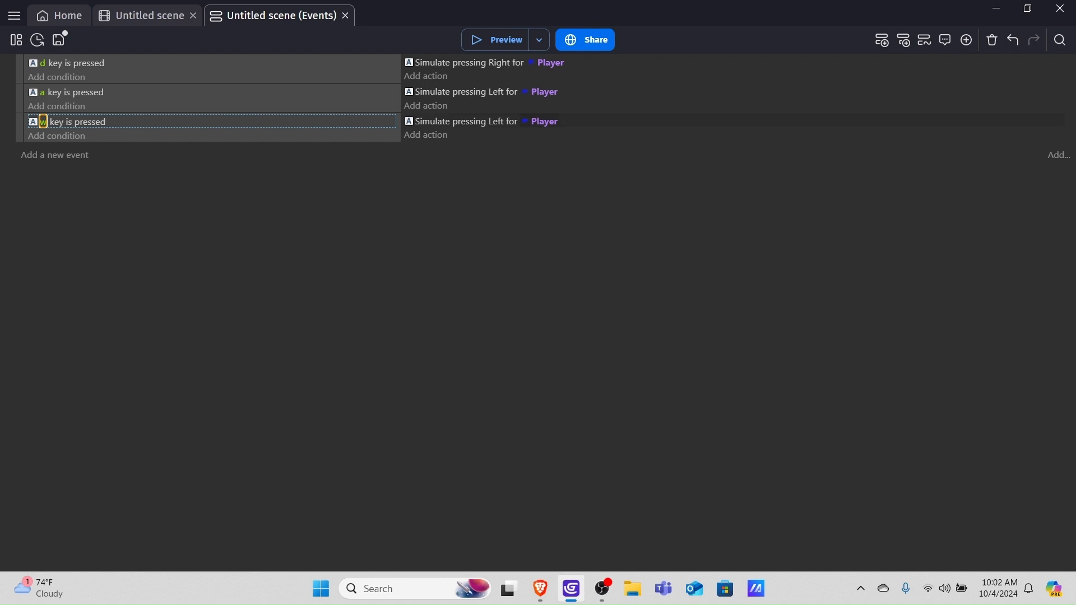
# - Replace the w key event's action with Simulate jump key press for the Player
pyautogui.doubleClick(466, 122)
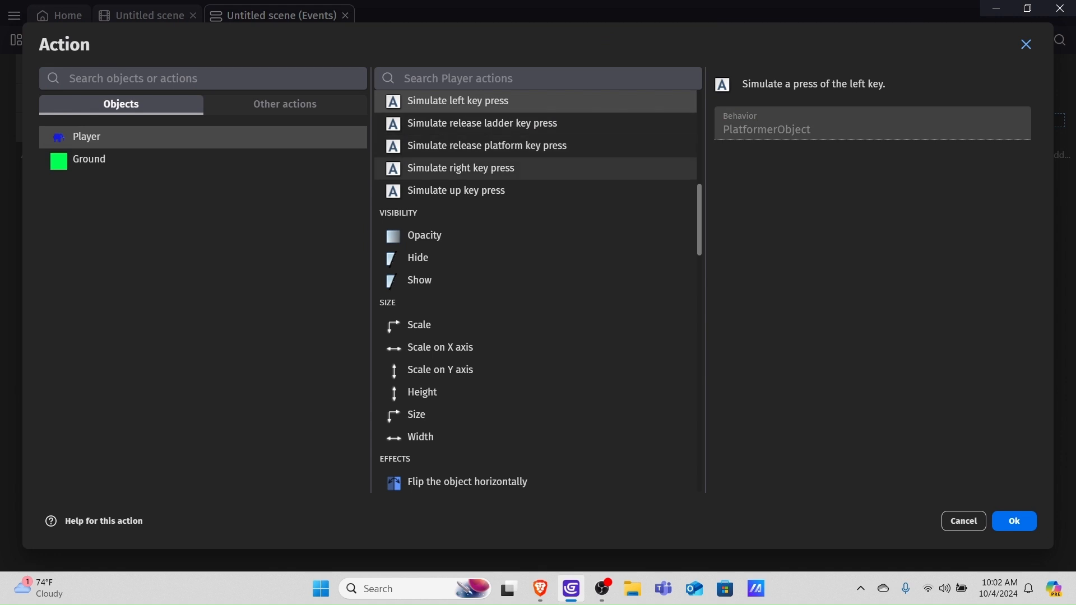
pyautogui.scroll(4, 536, 266)
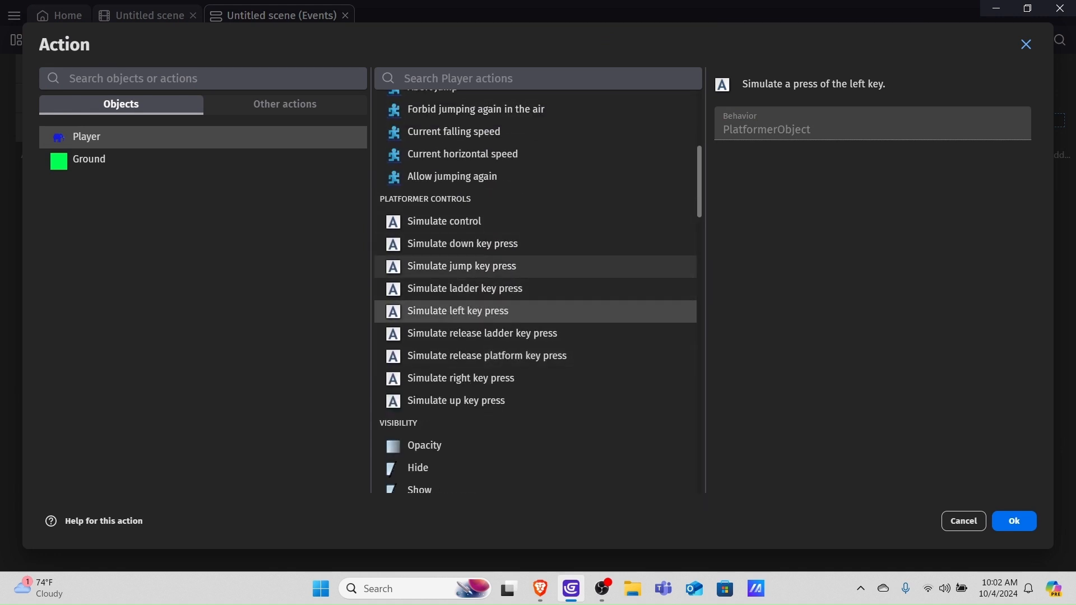
pyautogui.click(482, 267)
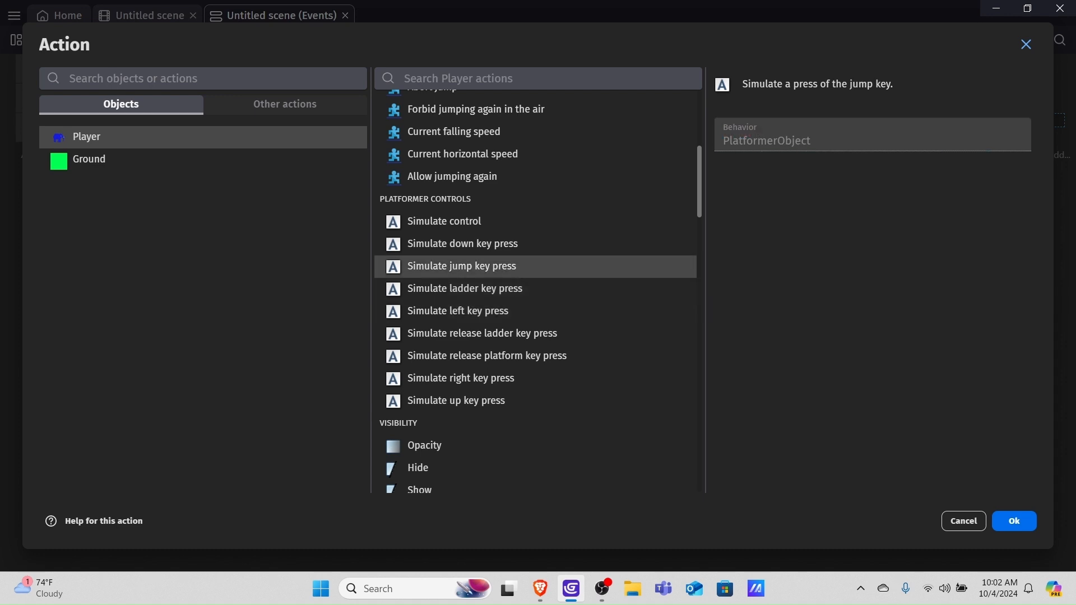
pyautogui.press('Return')
# - Preview the game, test moving and jumping the Player with the a, d and w keys, and close the preview
pyautogui.press('F5')
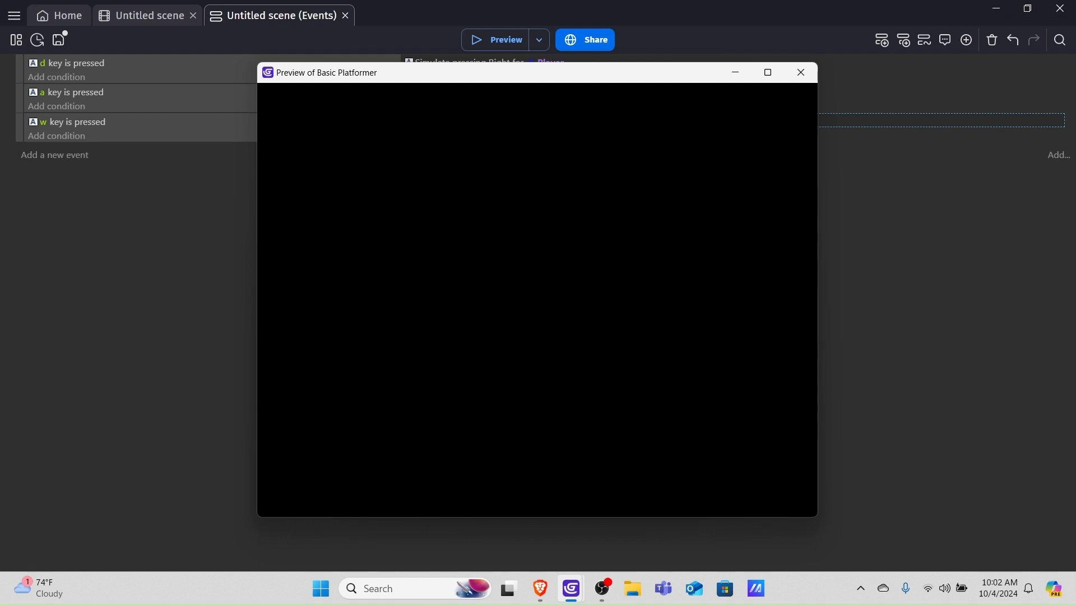
pyautogui.press('d')
pyautogui.press('a')
pyautogui.press('d')
pyautogui.press('a')
pyautogui.press('d')
pyautogui.press('w')
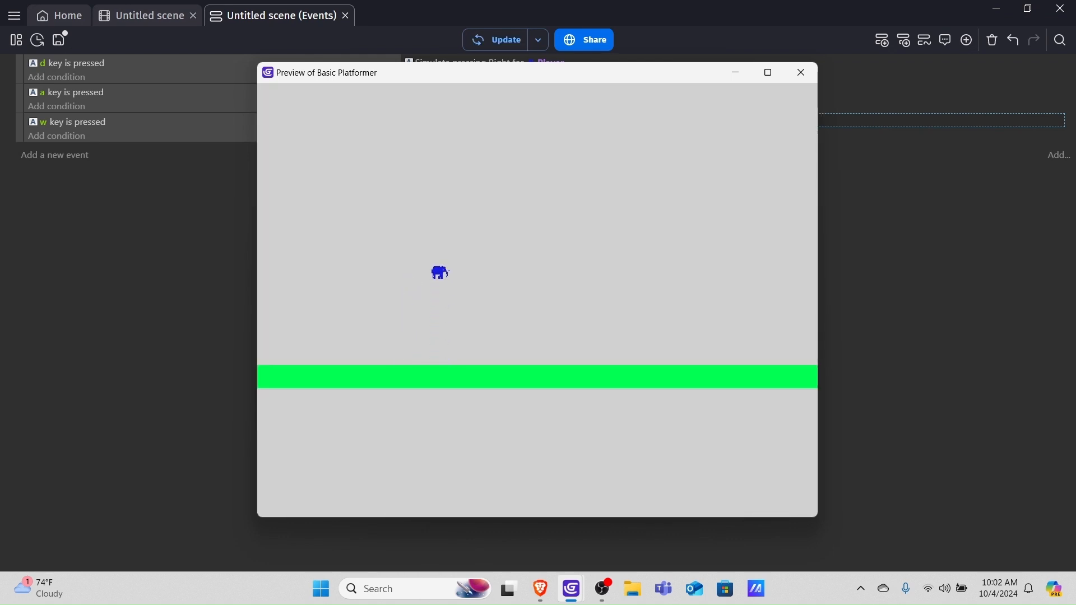
pyautogui.press('w')
pyautogui.press('w')
pyautogui.press('a')
pyautogui.press('d')
pyautogui.press('a')
pyautogui.press('d')
pyautogui.press('a')
pyautogui.press('a')
pyautogui.press('d')
pyautogui.press('a')
pyautogui.press('w')
pyautogui.press('w')
pyautogui.press('a')
pyautogui.press('a')
pyautogui.press('d')
pyautogui.click(801, 73)
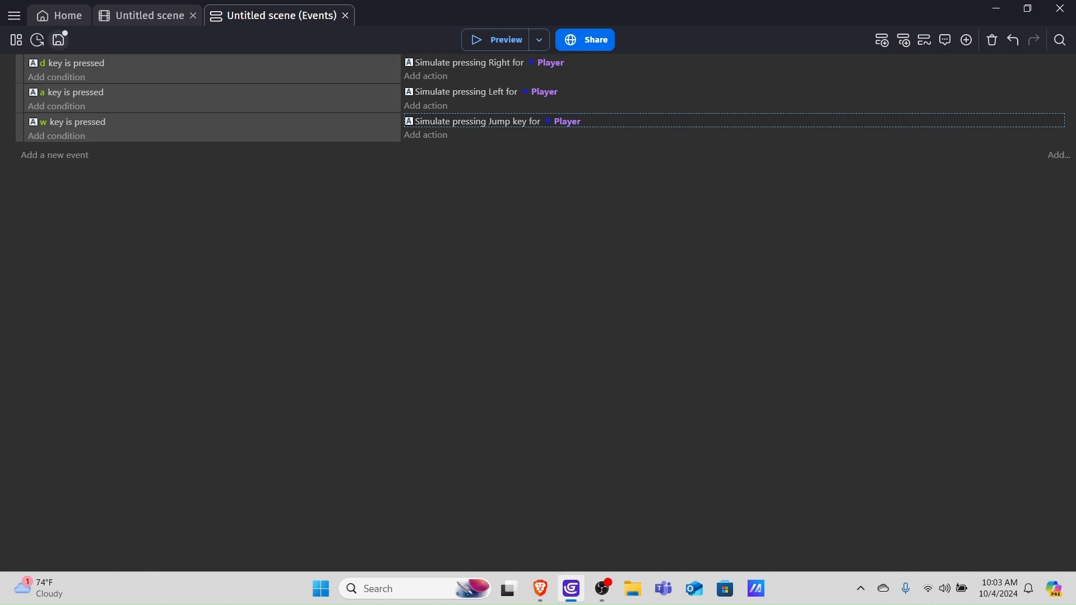
# - Save the project and add a Flip the object horizontally action set to No for the Player in the d key event
pyautogui.click(59, 40)
pyautogui.click(426, 76)
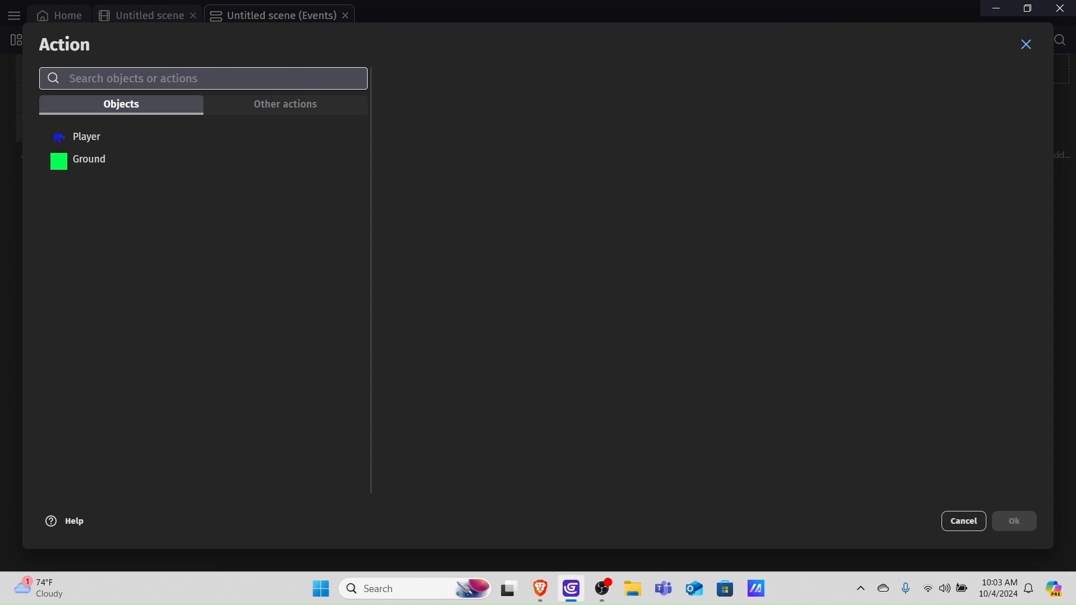
pyautogui.click(112, 137)
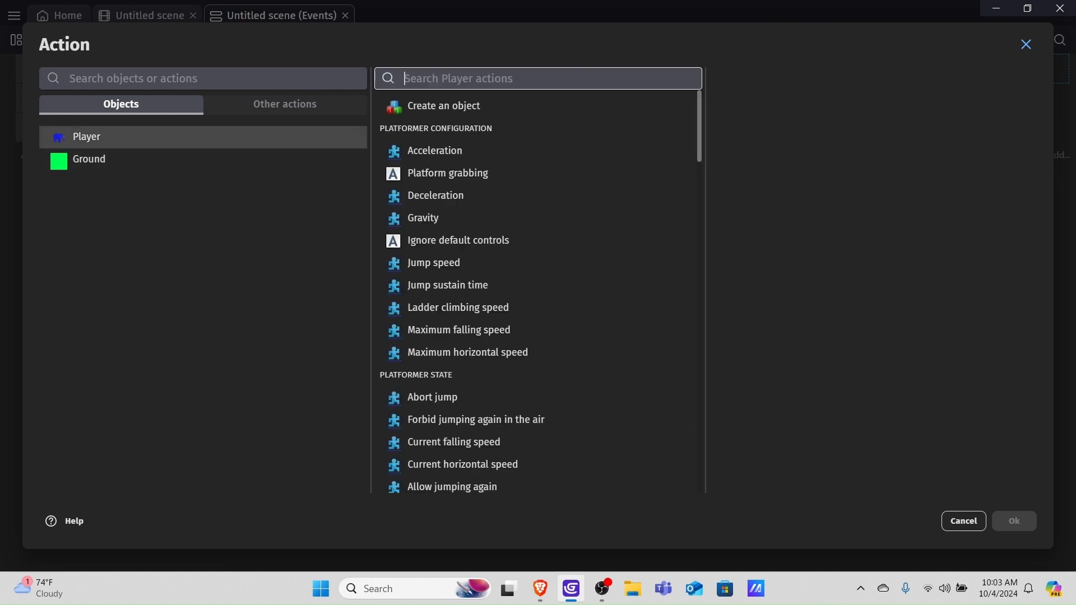
pyautogui.scroll(-12, 538, 291)
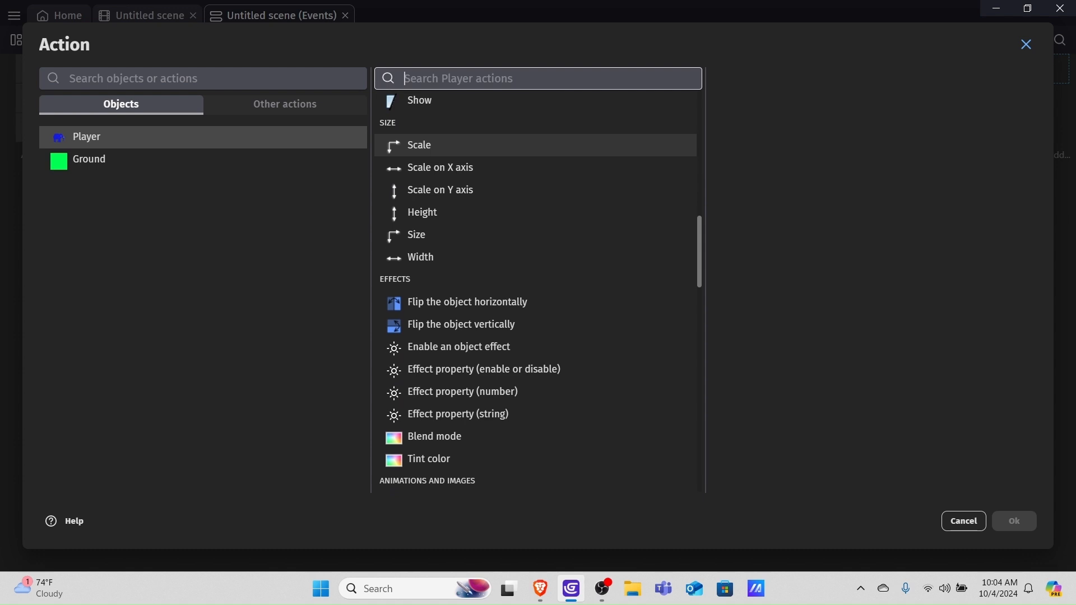
pyautogui.scroll(-3, 538, 291)
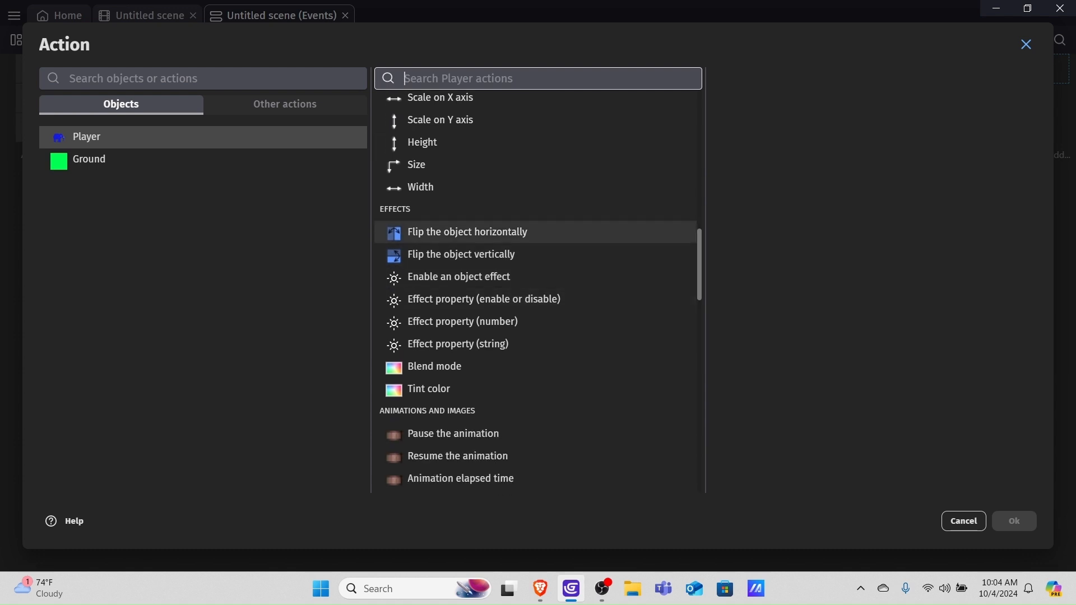
pyautogui.click(467, 232)
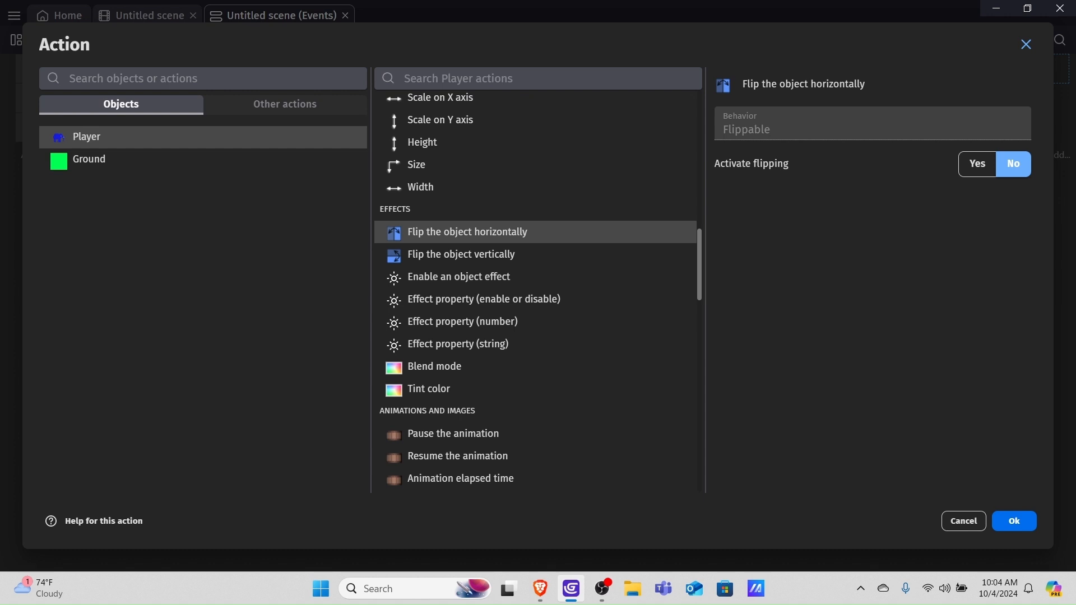
pyautogui.press('Return')
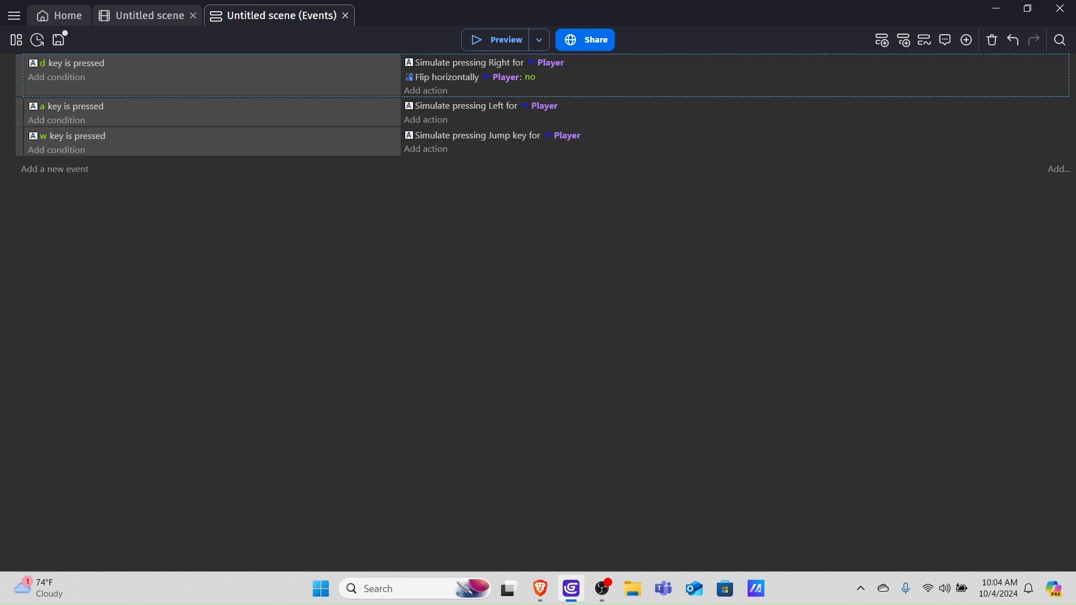
# - Switch to the scene editor and select the Player instance to examine which way its sprite faces
pyautogui.click(149, 16)
pyautogui.scroll(1, 507, 199)
pyautogui.moveTo(518, 198); pyautogui.dragTo(550, 74, button='middle')
pyautogui.scroll(4, 551, 151)
pyautogui.scroll(2, 535, 162)
pyautogui.moveTo(558, 162); pyautogui.dragTo(524, 144, button='middle')
pyautogui.scroll(1, 550, 208)
pyautogui.scroll(1, 500, 225)
pyautogui.moveTo(414, 129); pyautogui.dragTo(554, 244)
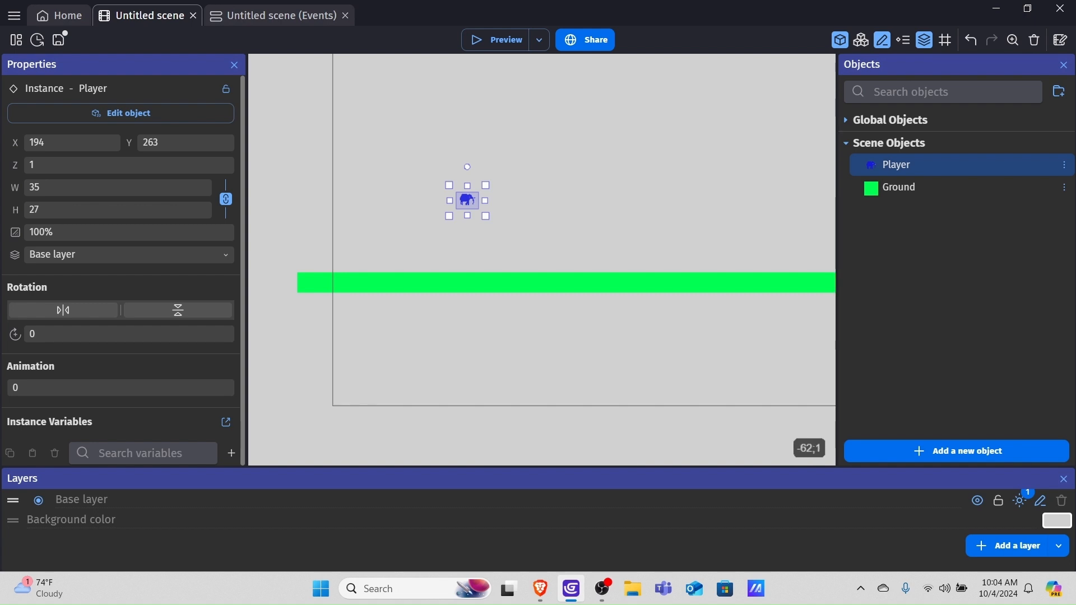
# - Return to the events and add a Flip the object horizontally action set to Yes for the Player in the a key event
pyautogui.click(286, 19)
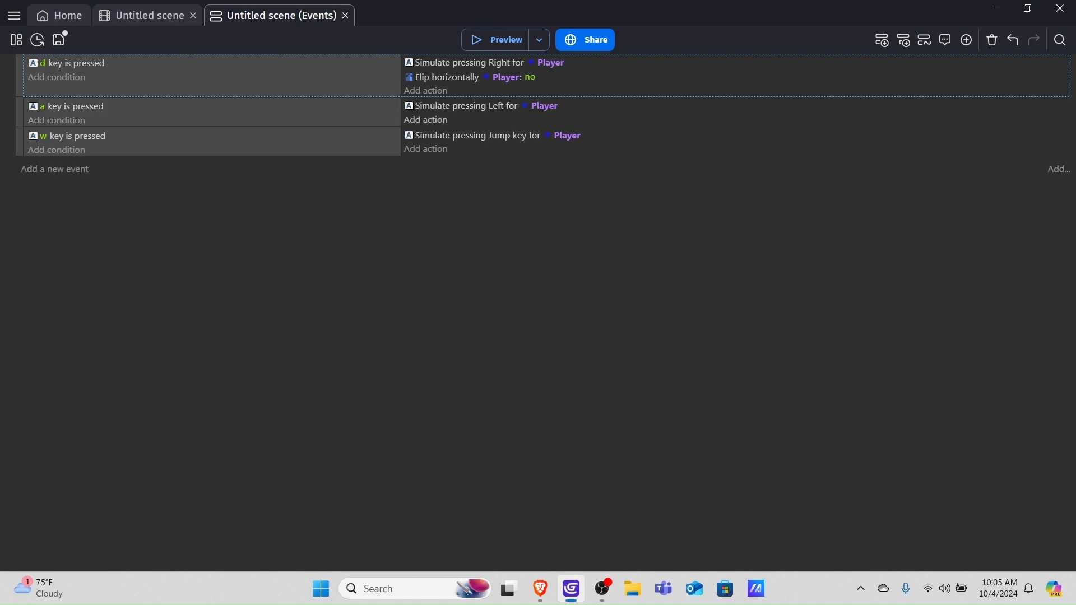
pyautogui.click(425, 149)
pyautogui.click(964, 521)
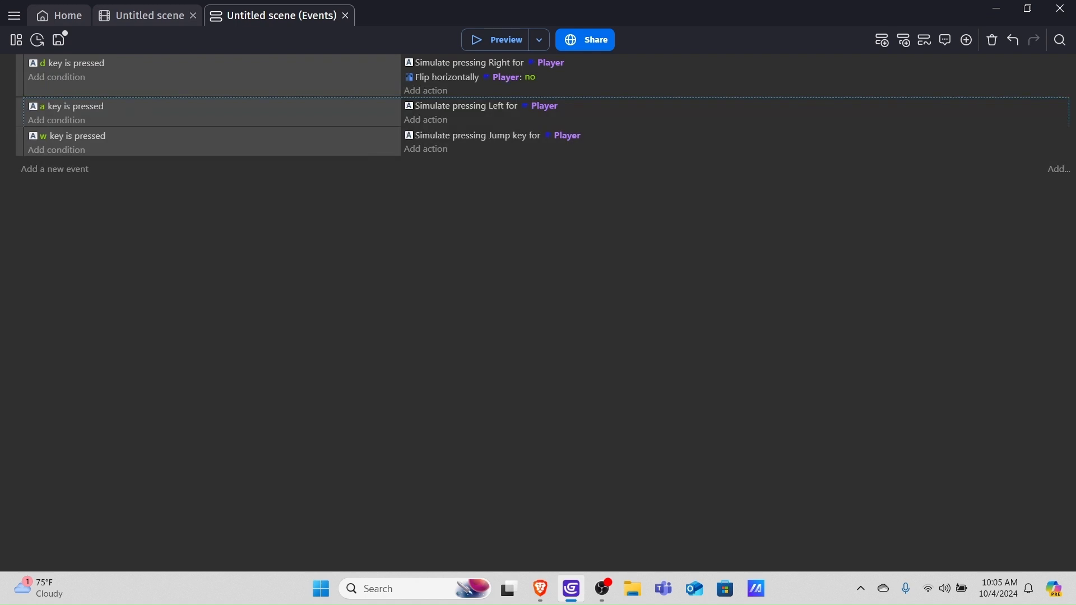
pyautogui.click(425, 148)
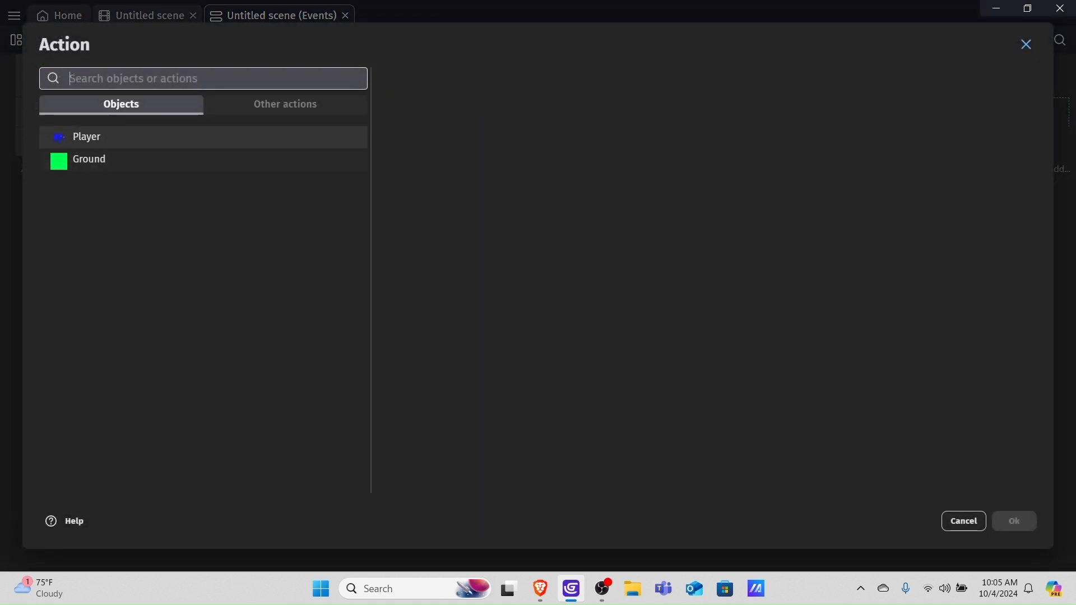
pyautogui.click(87, 137)
pyautogui.scroll(-12, 462, 265)
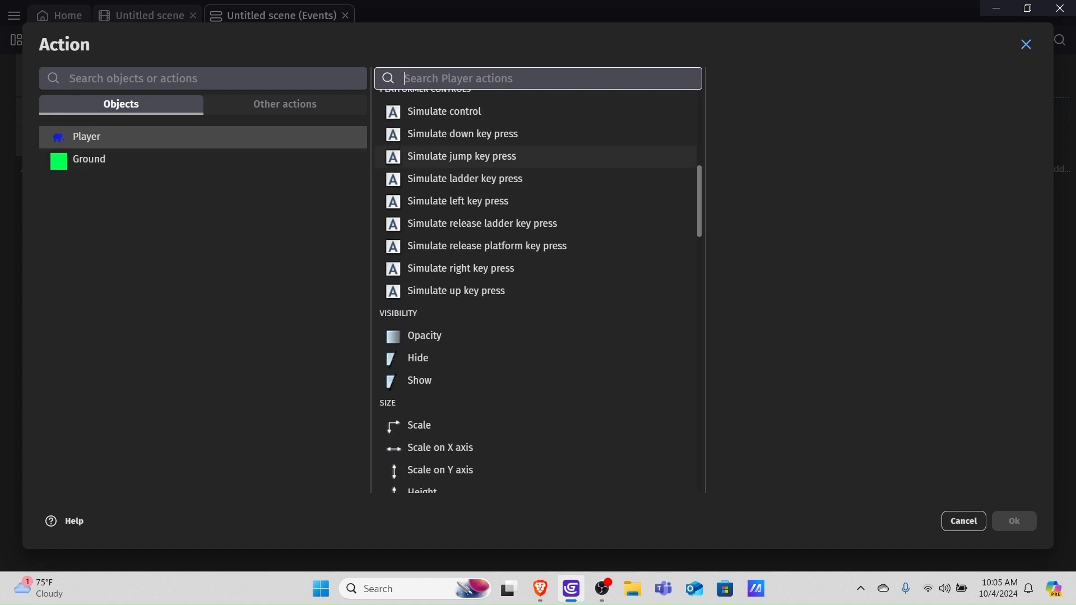
pyautogui.scroll(2, 463, 265)
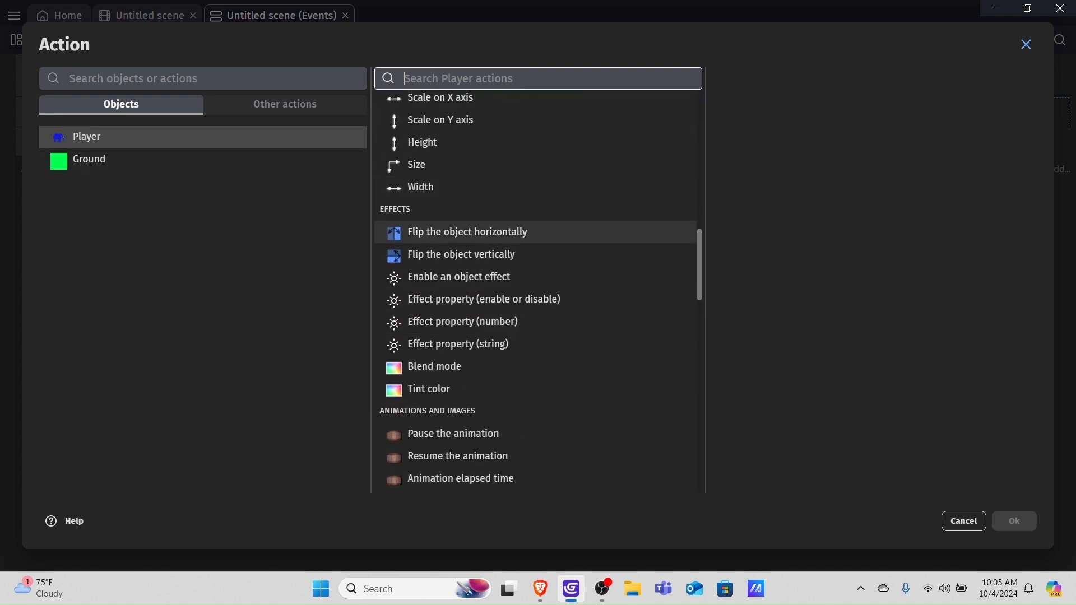
pyautogui.click(467, 232)
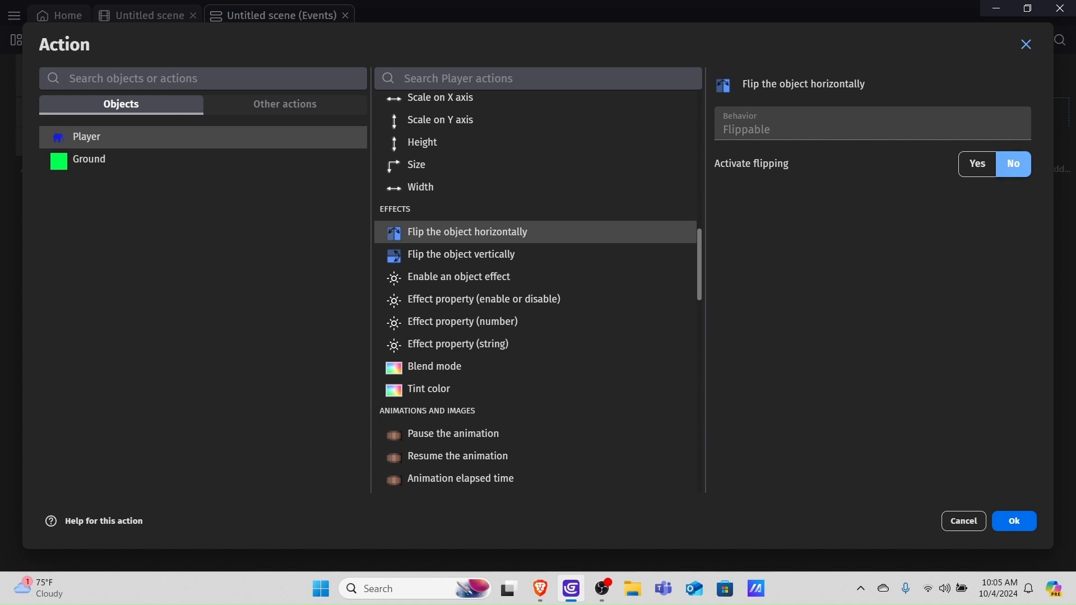
pyautogui.click(977, 163)
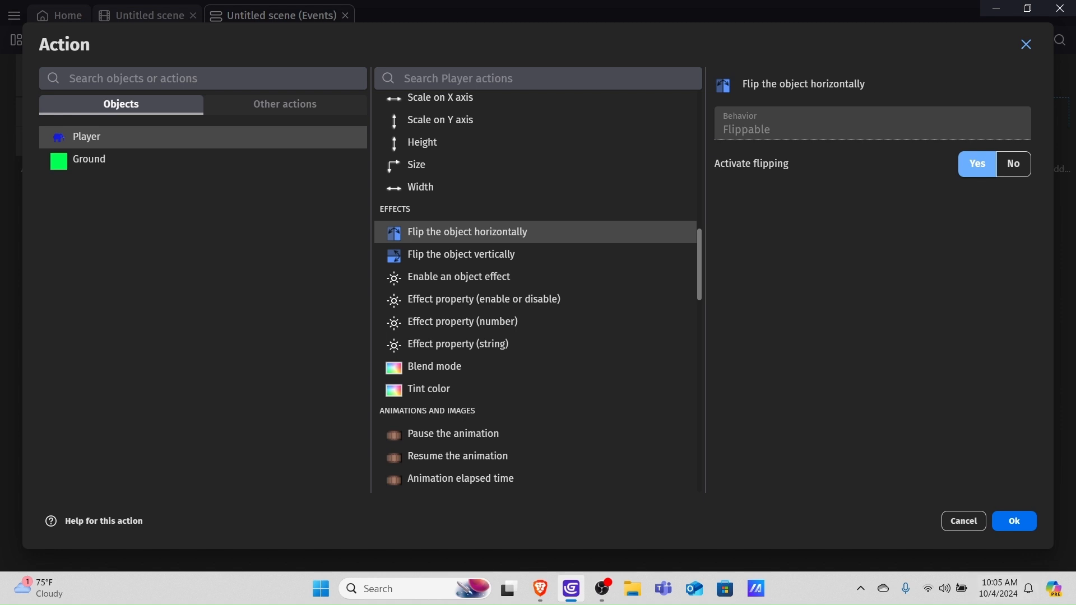
pyautogui.click(1014, 521)
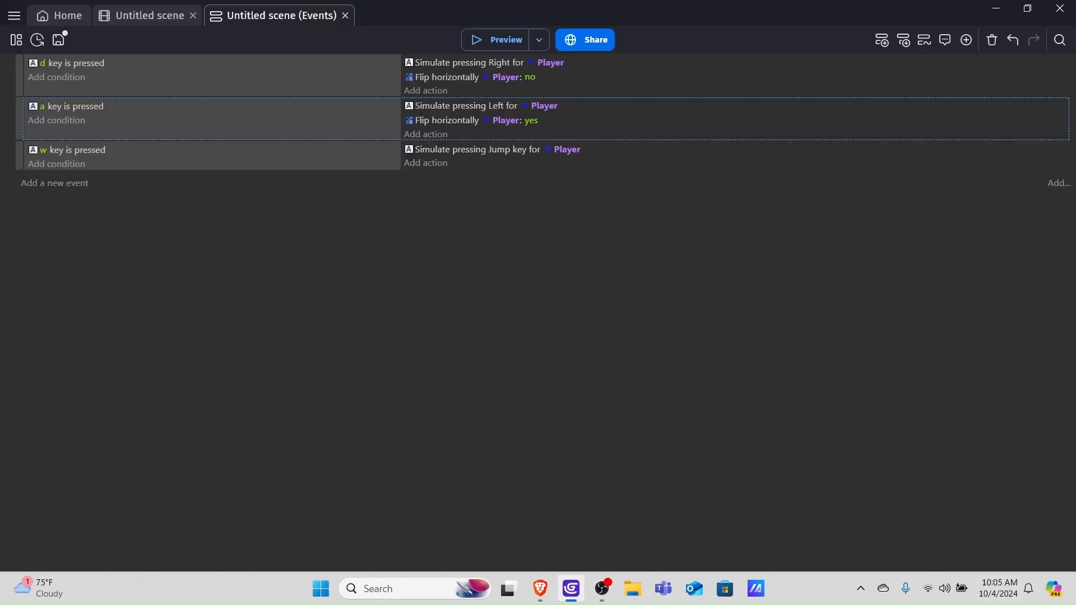
# - Preview the game and move the Player with the d and a keys to check its horizontal flipping
pyautogui.press('F5')
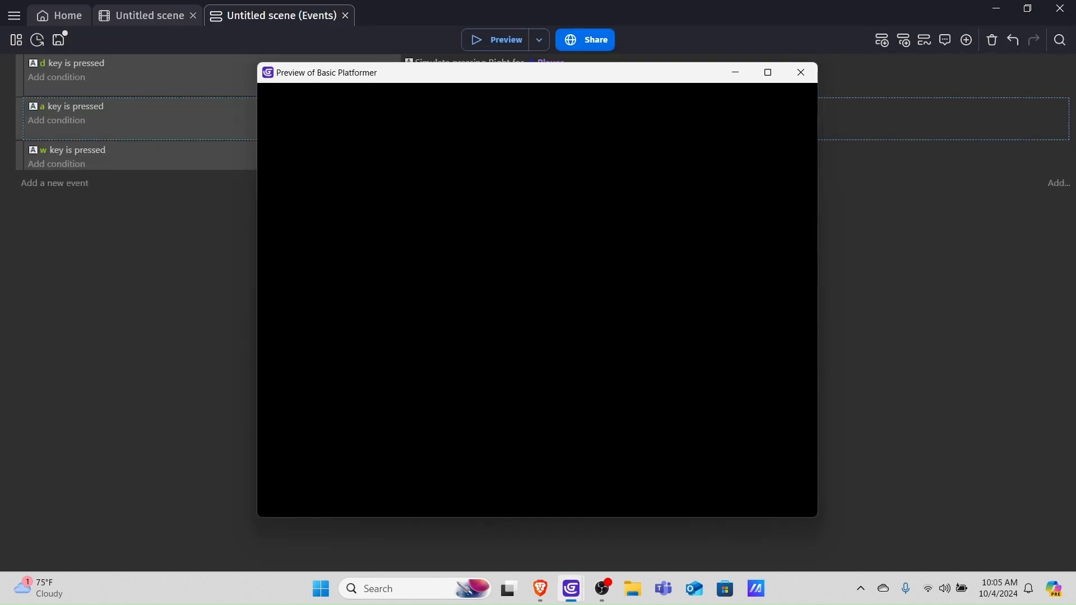
pyautogui.press('d')
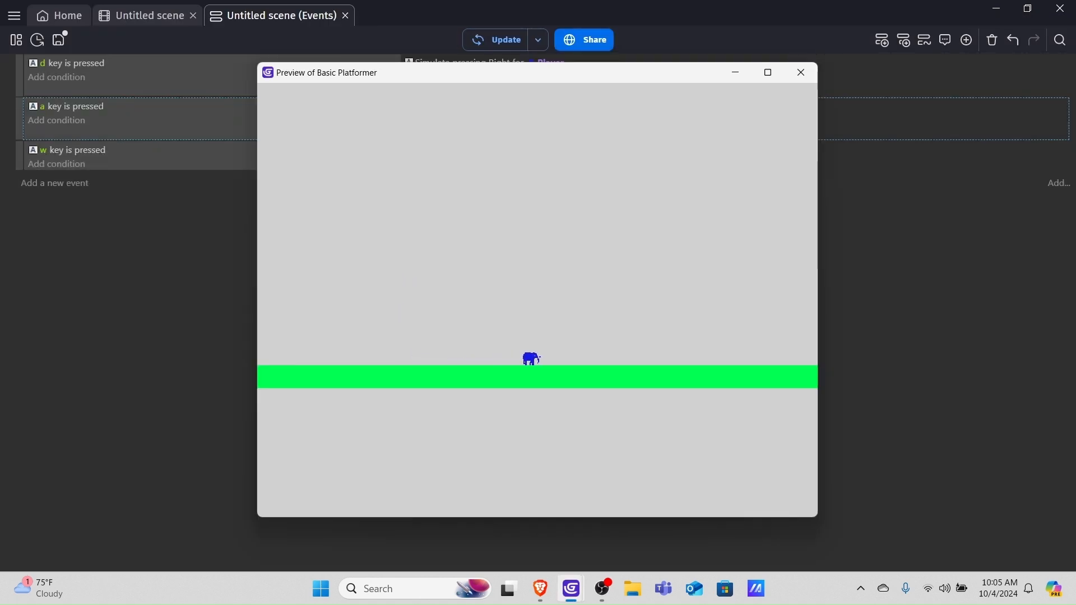
pyautogui.press('a')
pyautogui.press('d')
pyautogui.press('a')
pyautogui.press('d')
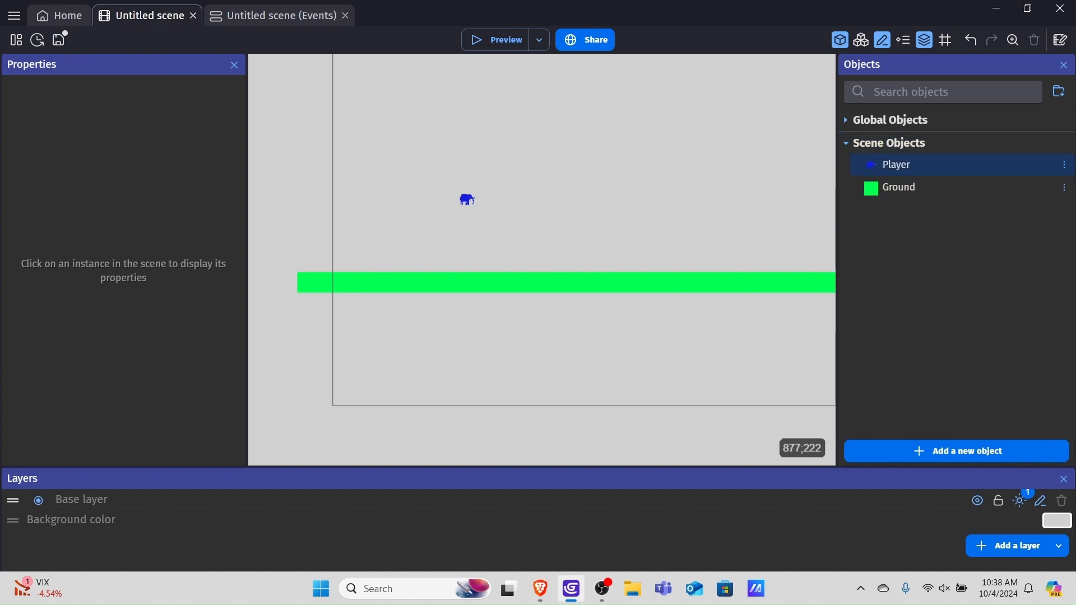
# - Open the Player object for editing and name its Animation #0 Idle
pyautogui.doubleClick(896, 165)
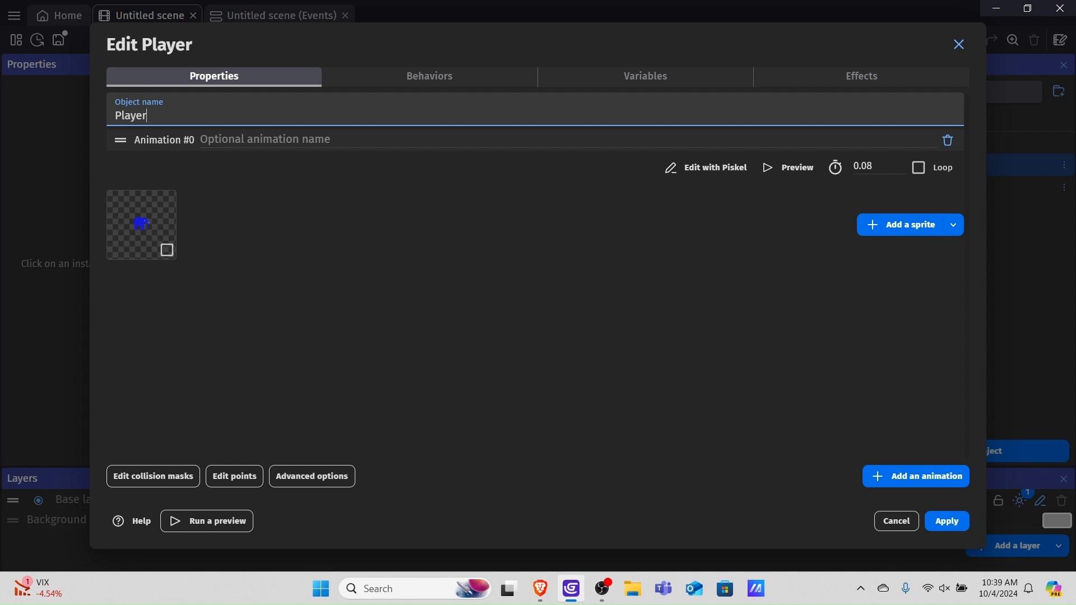
pyautogui.click(264, 139)
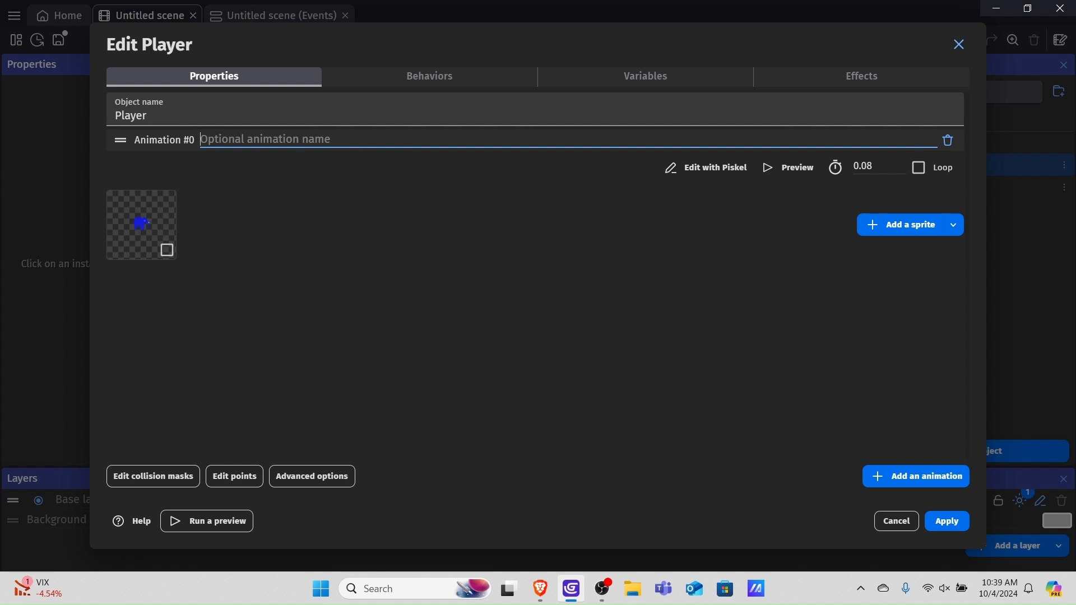
pyautogui.write('Idle')
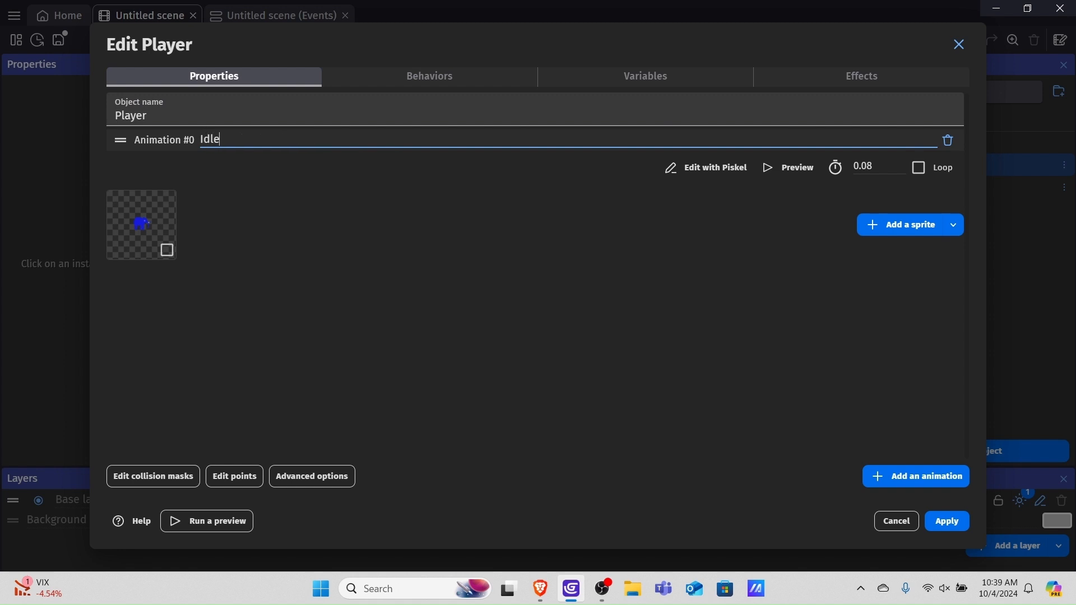
pyautogui.write(' Animation')
pyautogui.press('BackSpace')
pyautogui.press('BackSpace')
pyautogui.press('BackSpace')
pyautogui.press('BackSpace')
pyautogui.press('BackSpace')
pyautogui.press('BackSpace')
pyautogui.press('BackSpace')
pyautogui.press('BackSpace')
pyautogui.press('BackSpace')
pyautogui.press('BackSpace')
# - Add a second Player animation named Run and load sprite_0.png through sprite_8.png from the Cut Elephants Edited folder into it
pyautogui.click(916, 476)
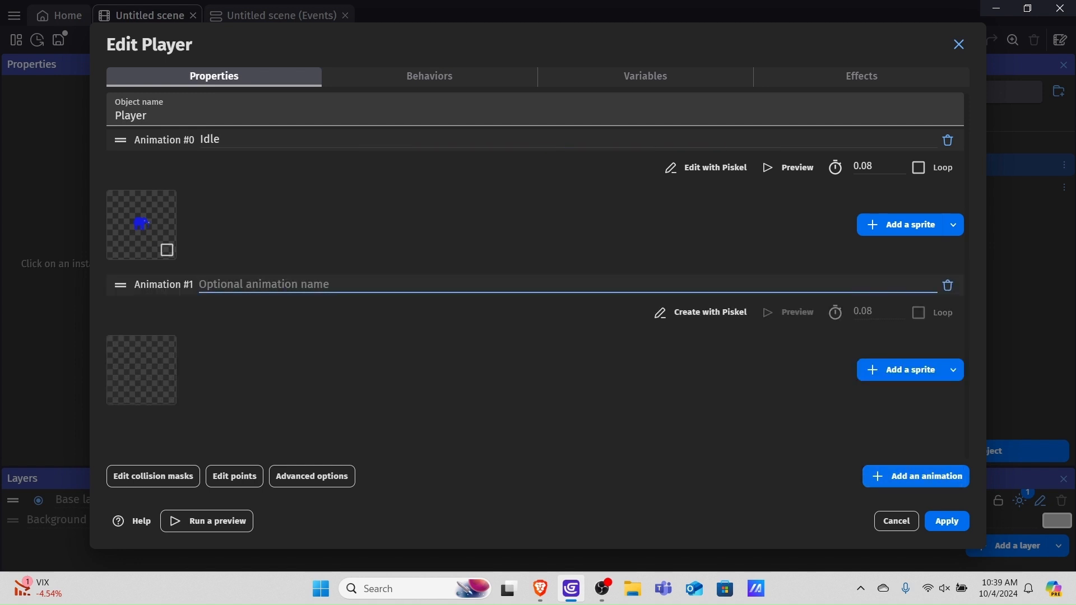
pyautogui.write('Run')
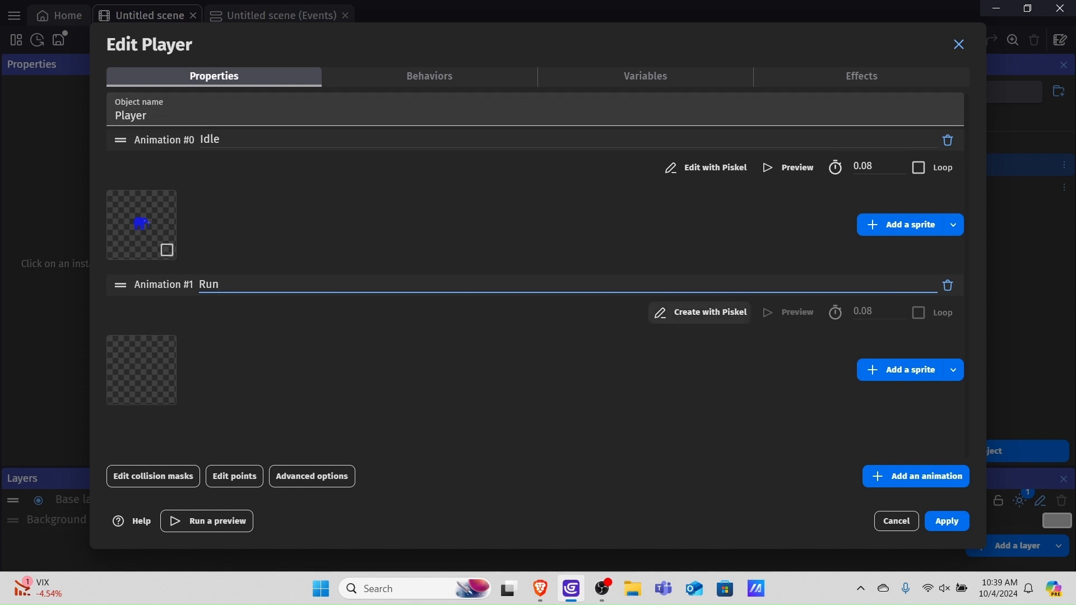
pyautogui.click(903, 370)
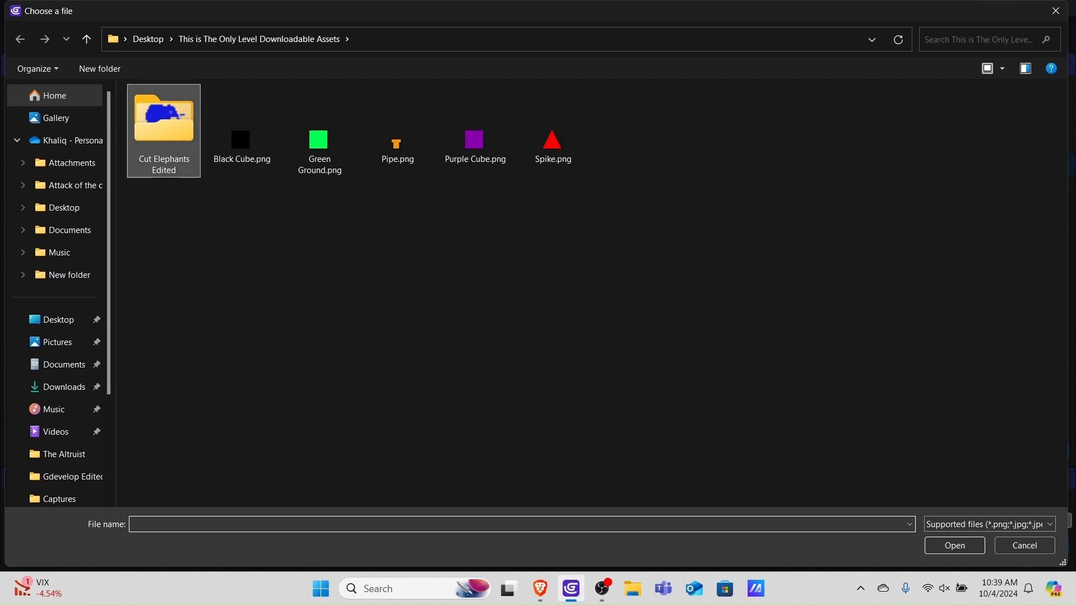
pyautogui.doubleClick(163, 129)
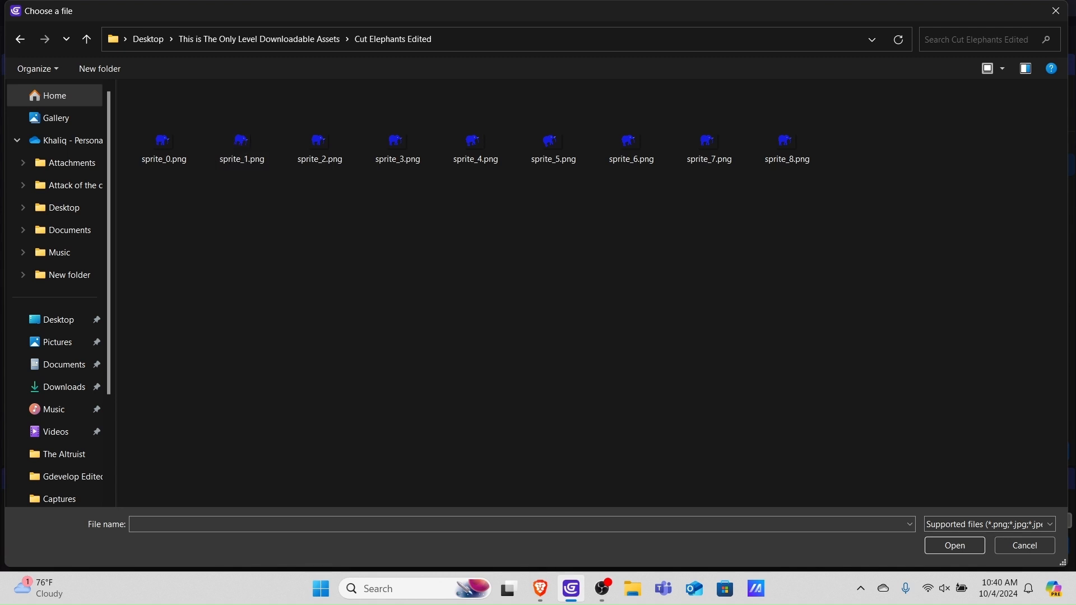
pyautogui.click(164, 130)
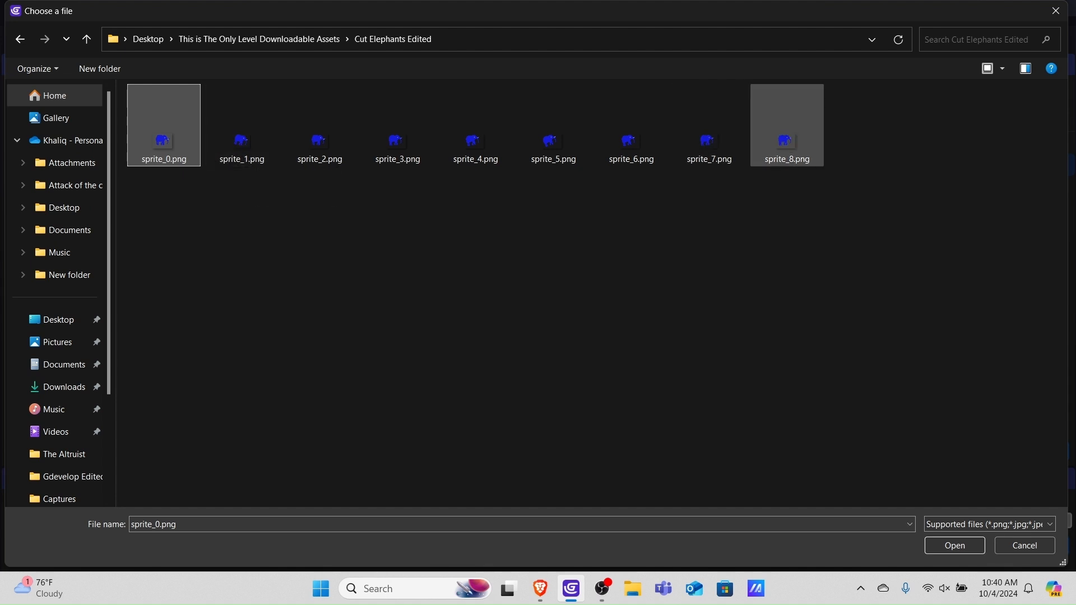
pyautogui.keyDown('shift'); pyautogui.click(787, 129); pyautogui.keyUp('shift')
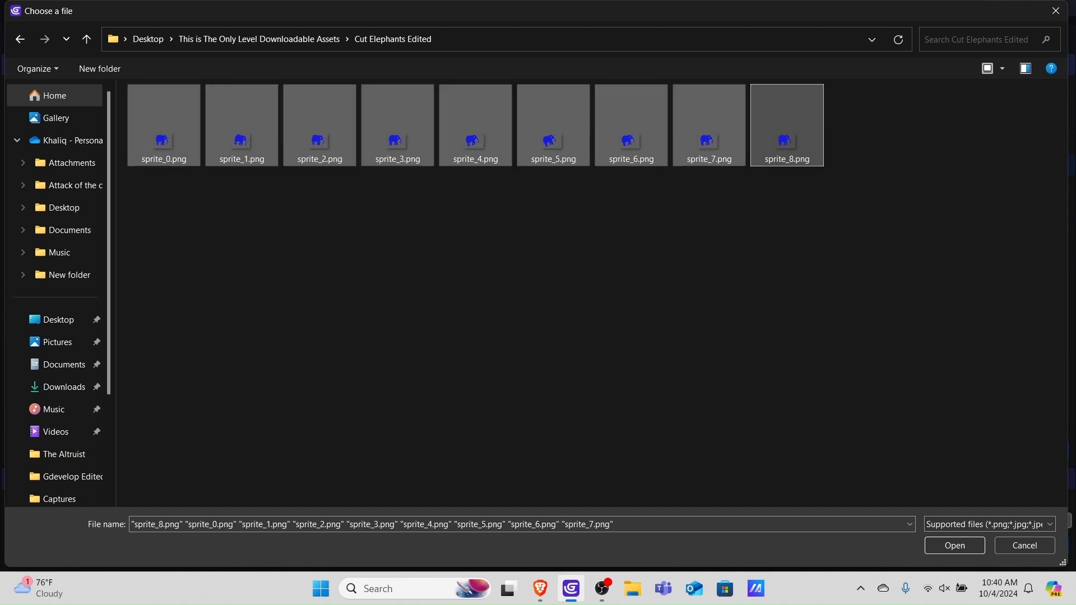
pyautogui.click(955, 545)
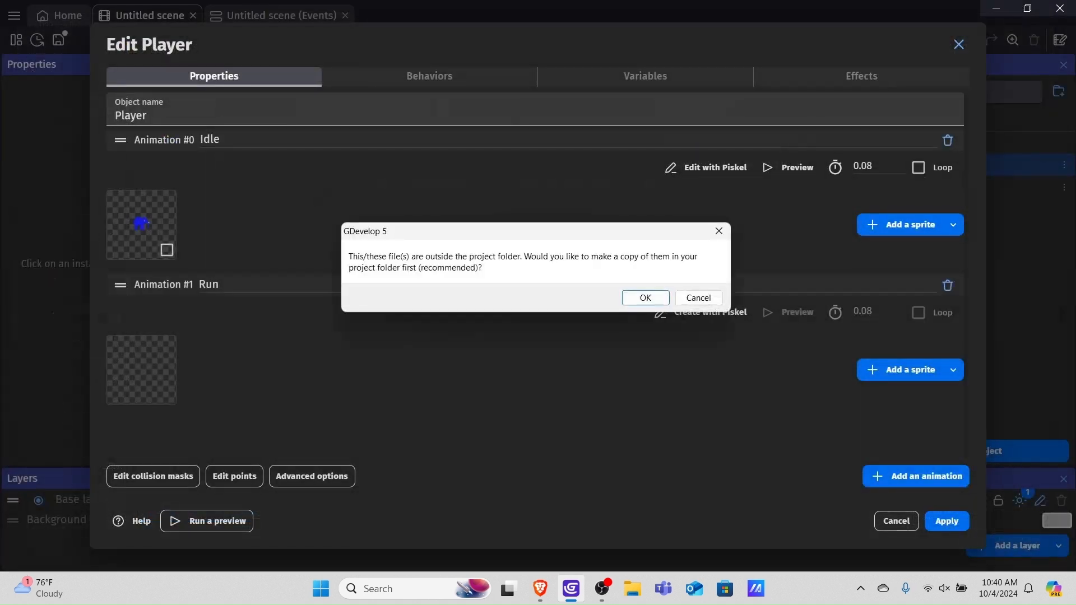
# - Copy the Run animation's sprite files into the project folder and enable looping for the Run animation
pyautogui.press('Return')
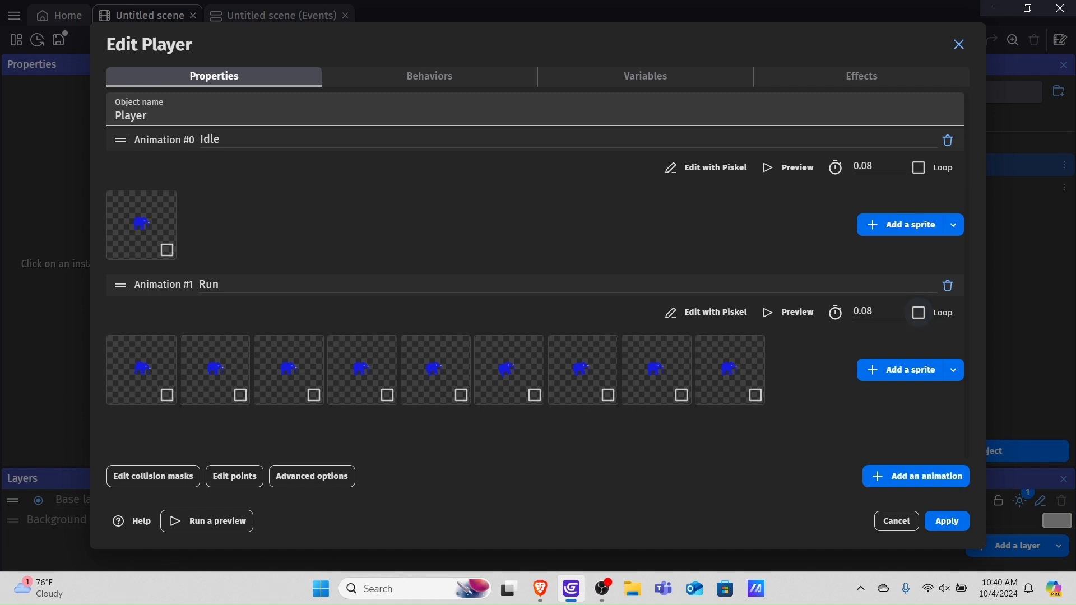
pyautogui.click(918, 313)
# - Preview the Run animation, set its playback speed to 18 FPS and replay it
pyautogui.click(788, 312)
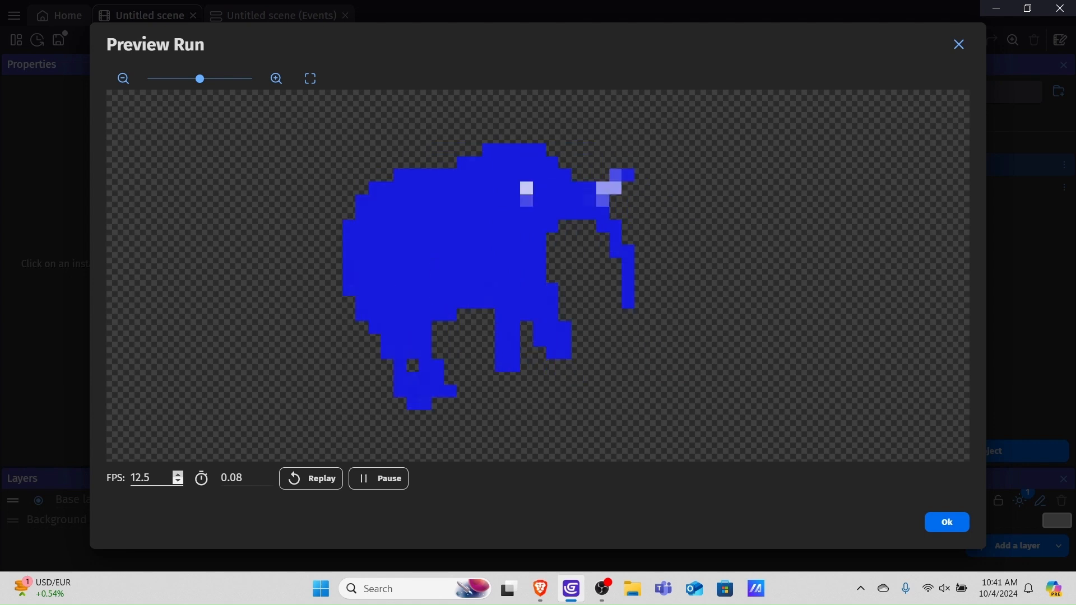
pyautogui.click(178, 475)
pyautogui.click(177, 474)
pyautogui.click(178, 474)
pyautogui.click(178, 475)
pyautogui.click(178, 474)
pyautogui.click(178, 474)
pyautogui.click(178, 475)
pyautogui.click(178, 474)
pyautogui.click(306, 479)
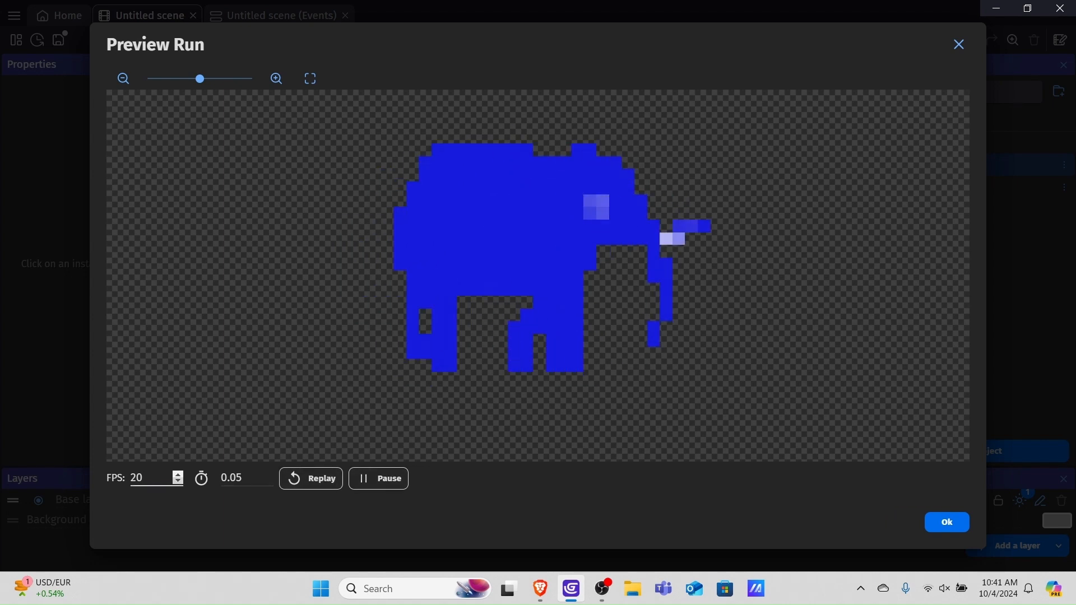
pyautogui.click(178, 481)
pyautogui.click(177, 482)
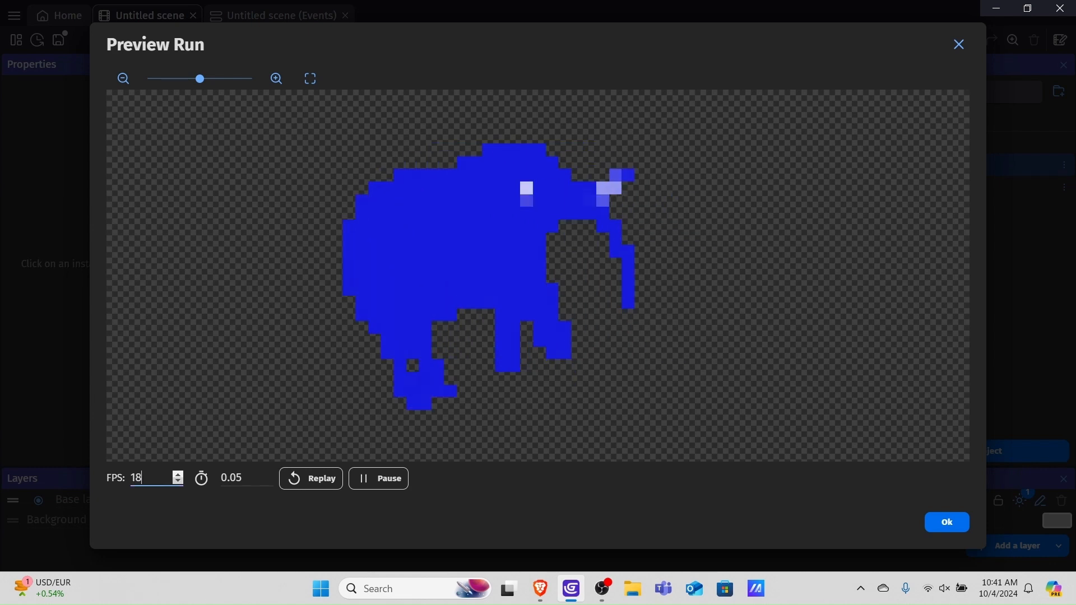
pyautogui.click(311, 479)
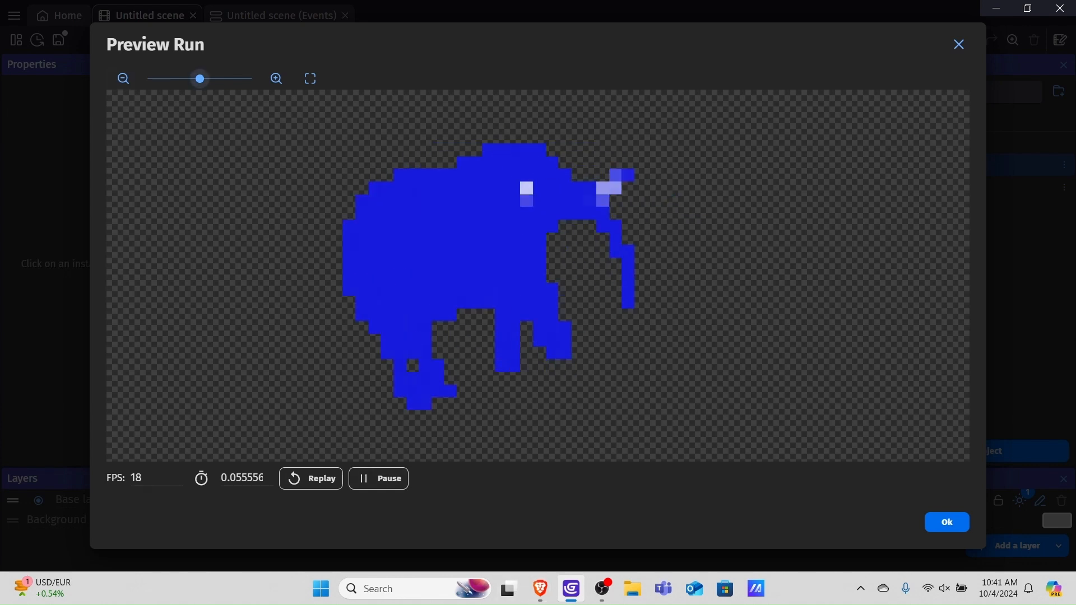
# - Inspect the Run animation preview at several zoom levels and fit it back to the window
pyautogui.moveTo(199, 78)
pyautogui.mouseDown()
pyautogui.moveTo(228, 78)
pyautogui.moveTo(188, 78)
pyautogui.moveTo(252, 79)
pyautogui.moveTo(183, 78)
pyautogui.moveTo(193, 79)
pyautogui.mouseUp()
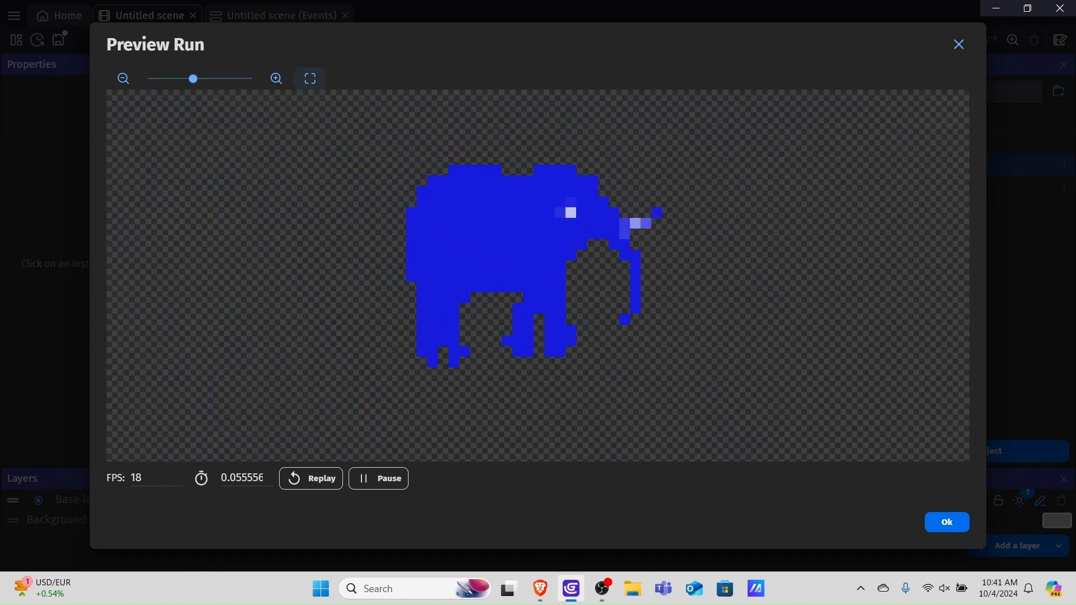
pyautogui.click(310, 79)
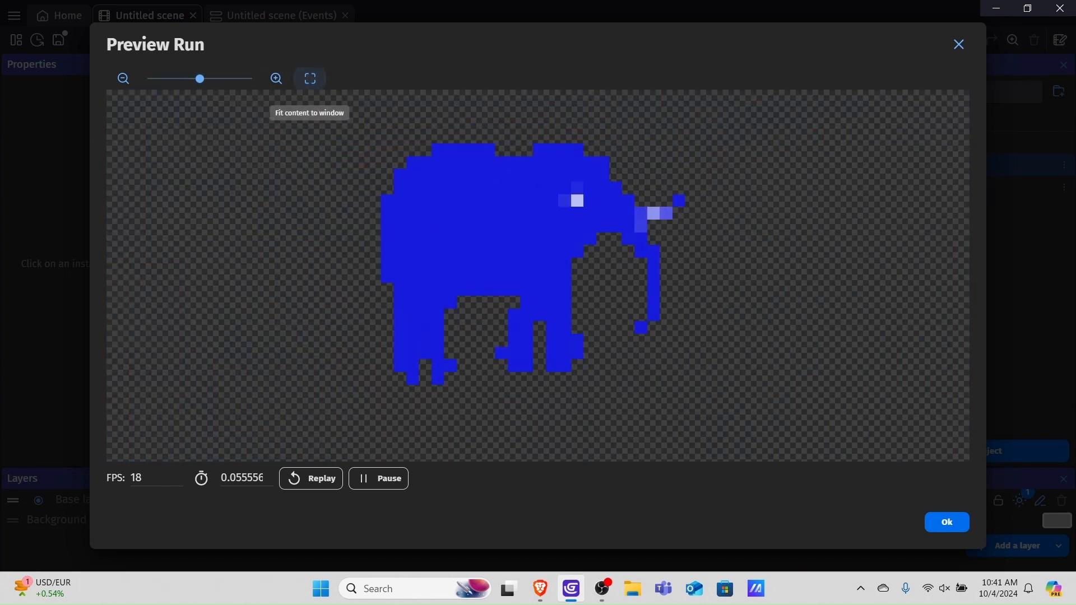
pyautogui.click(228, 78)
pyautogui.click(310, 79)
pyautogui.click(276, 78)
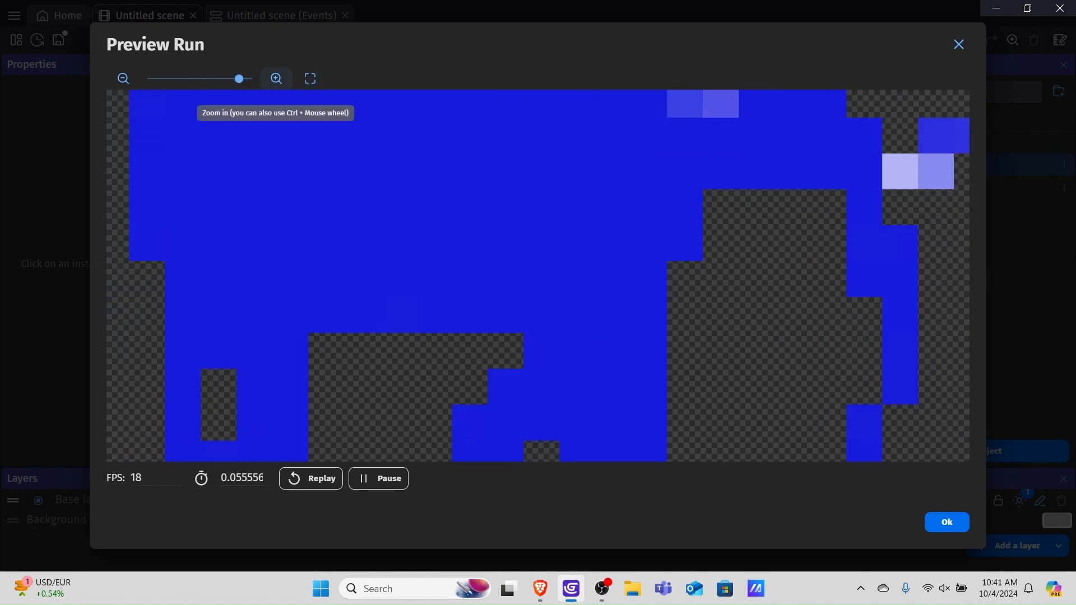
pyautogui.click(276, 79)
pyautogui.click(310, 79)
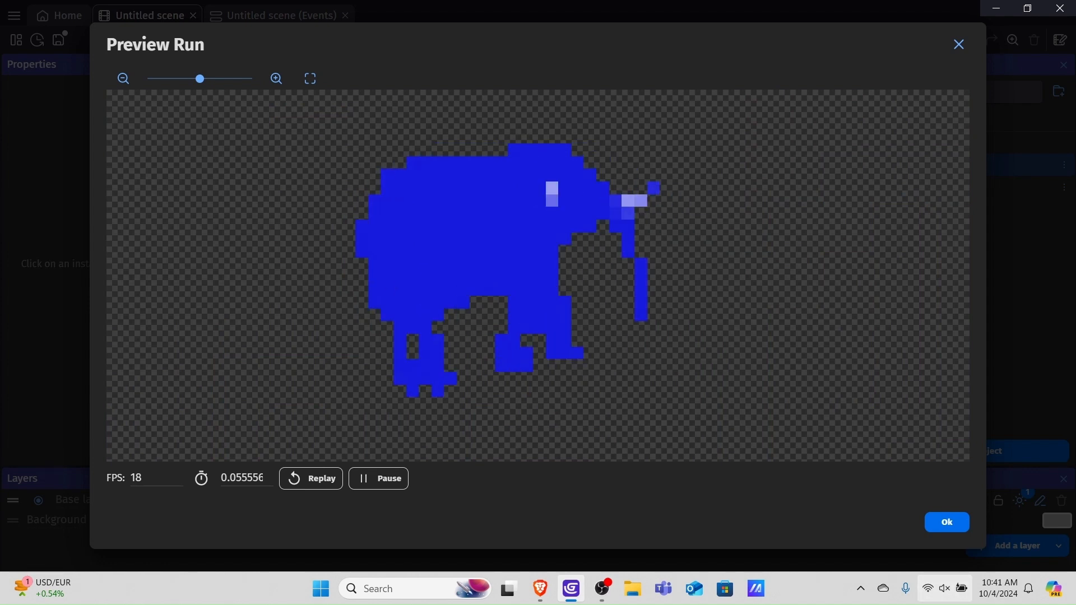
# - Pause and close the Run preview, and apply the changes to the Player object
pyautogui.click(379, 478)
pyautogui.click(947, 522)
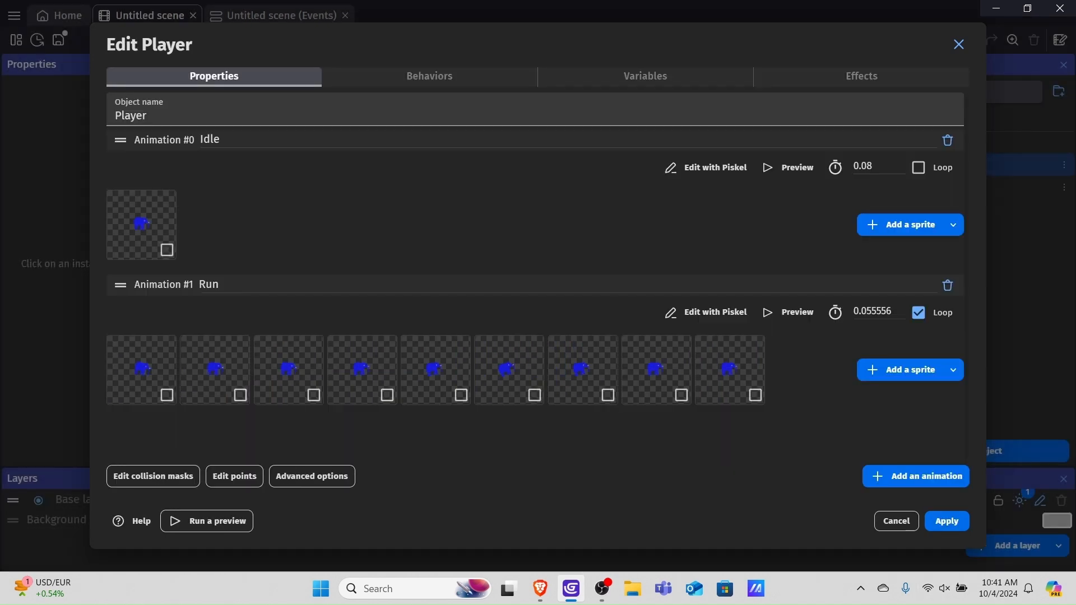
pyautogui.click(948, 521)
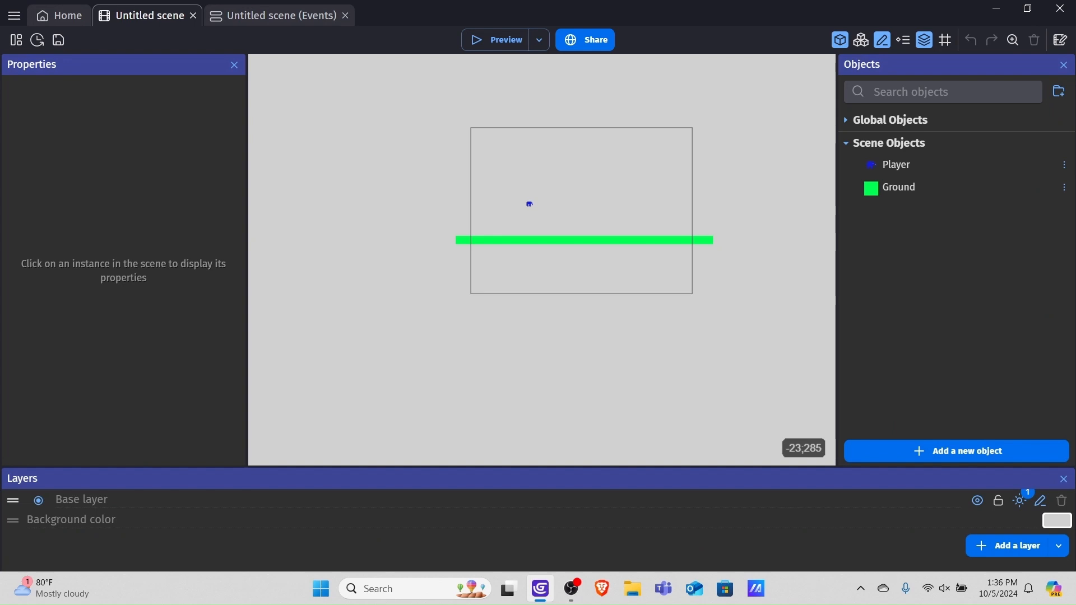
# - Review the Player object's Idle and Run animations and return to the scene
pyautogui.click(905, 165)
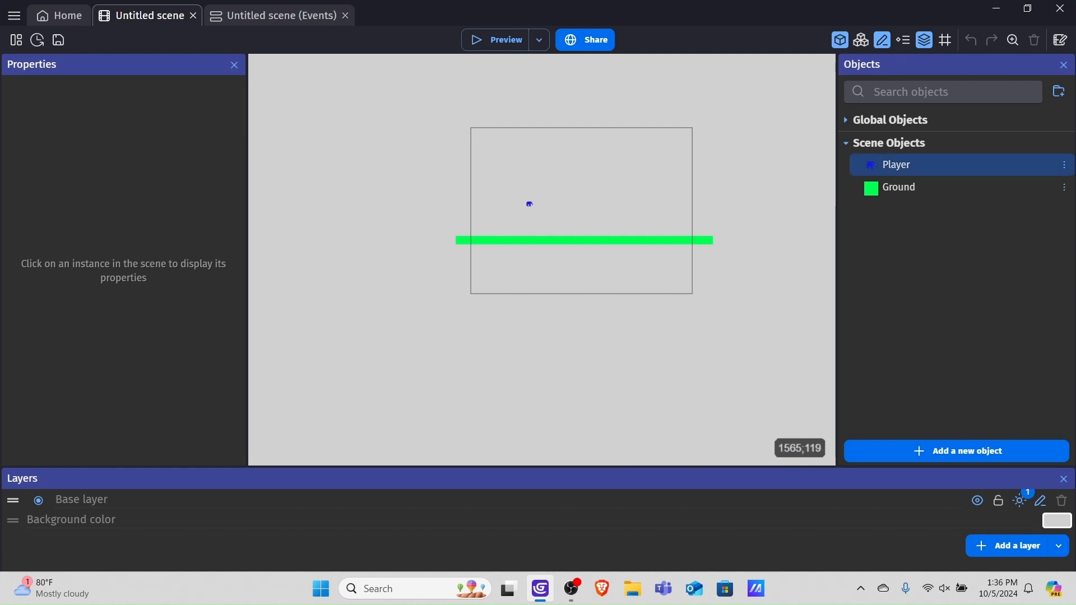
pyautogui.doubleClick(905, 164)
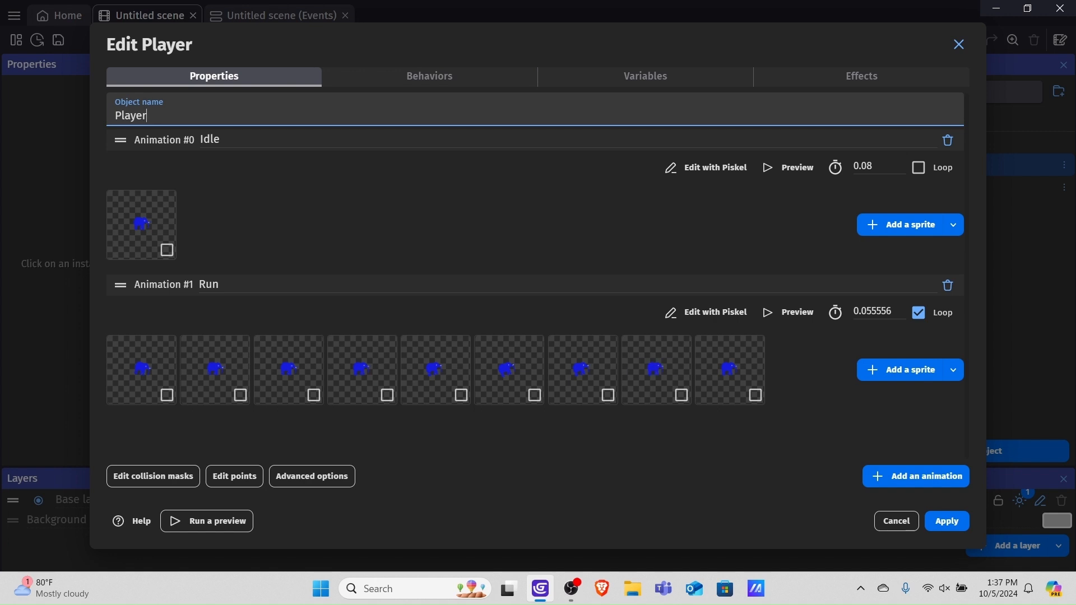
pyautogui.click(947, 521)
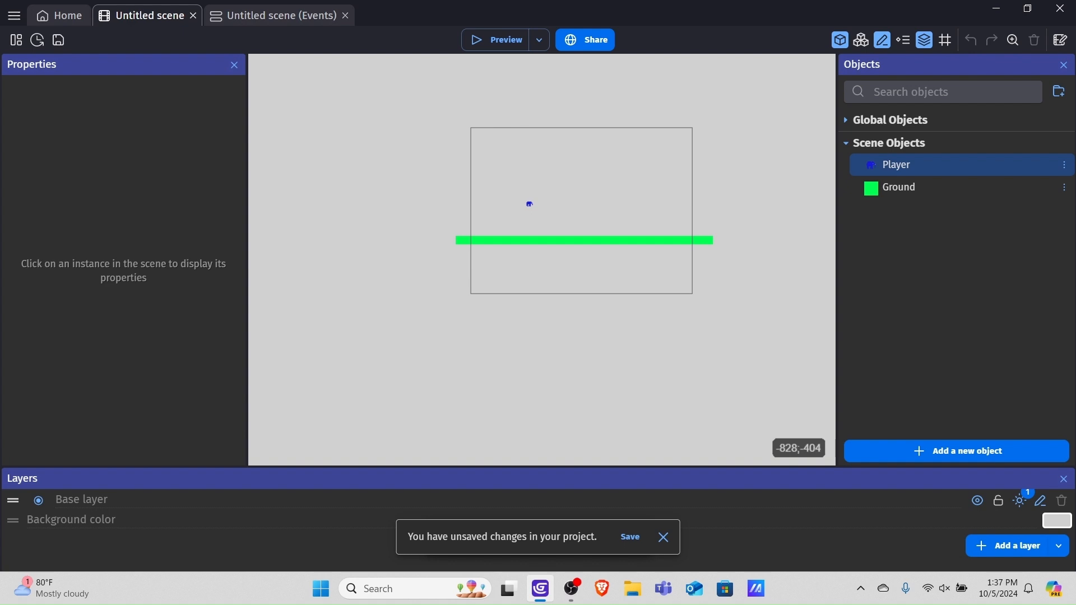
# - Add a new event to the scene's events with a Current horizontal speed condition for Player
pyautogui.click(281, 15)
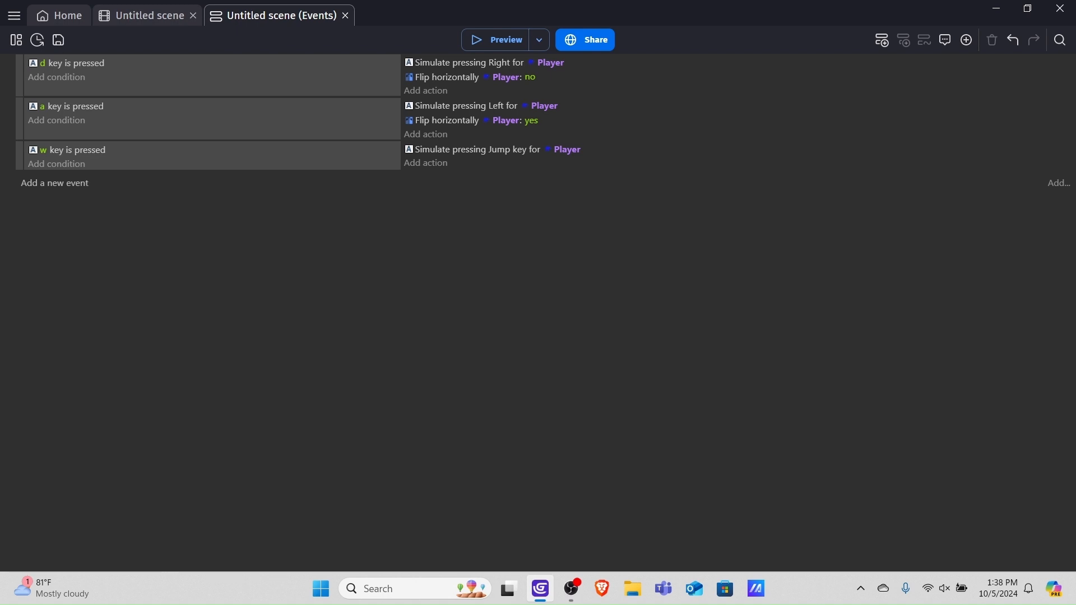
pyautogui.click(54, 182)
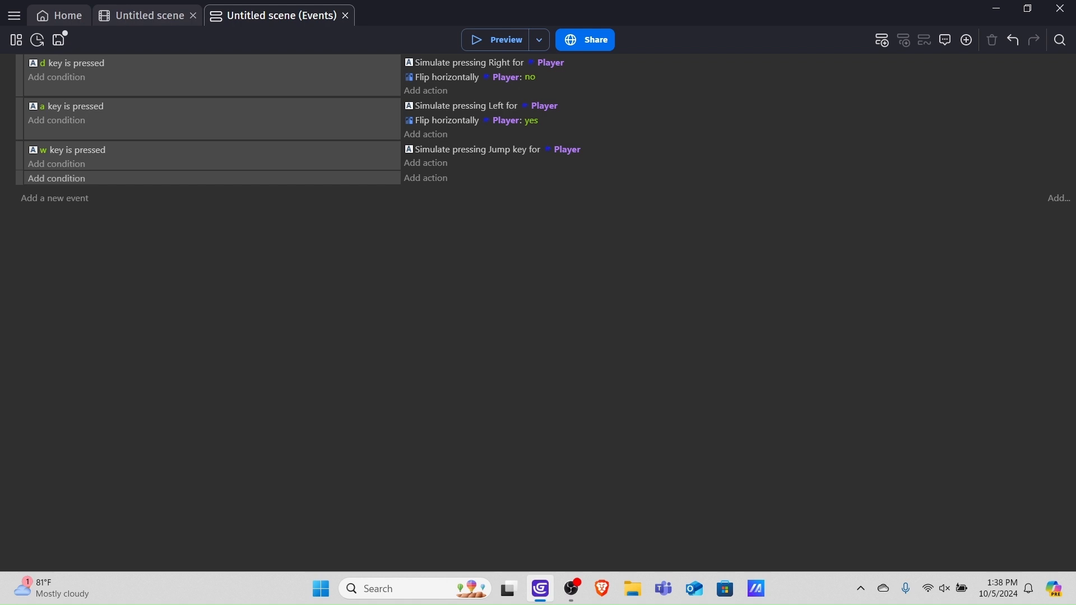
pyautogui.click(57, 179)
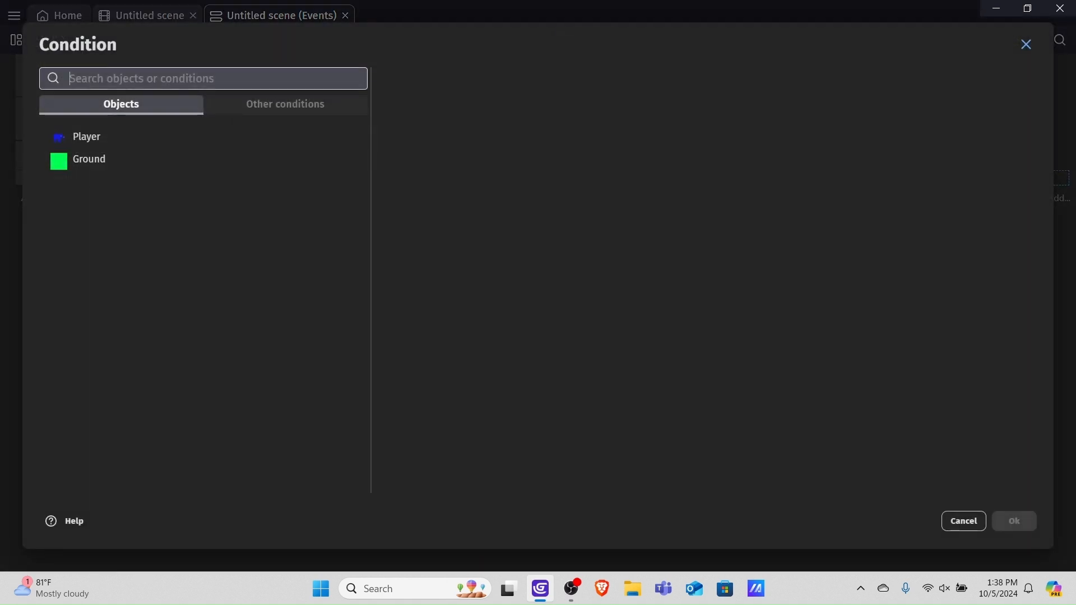
pyautogui.click(87, 137)
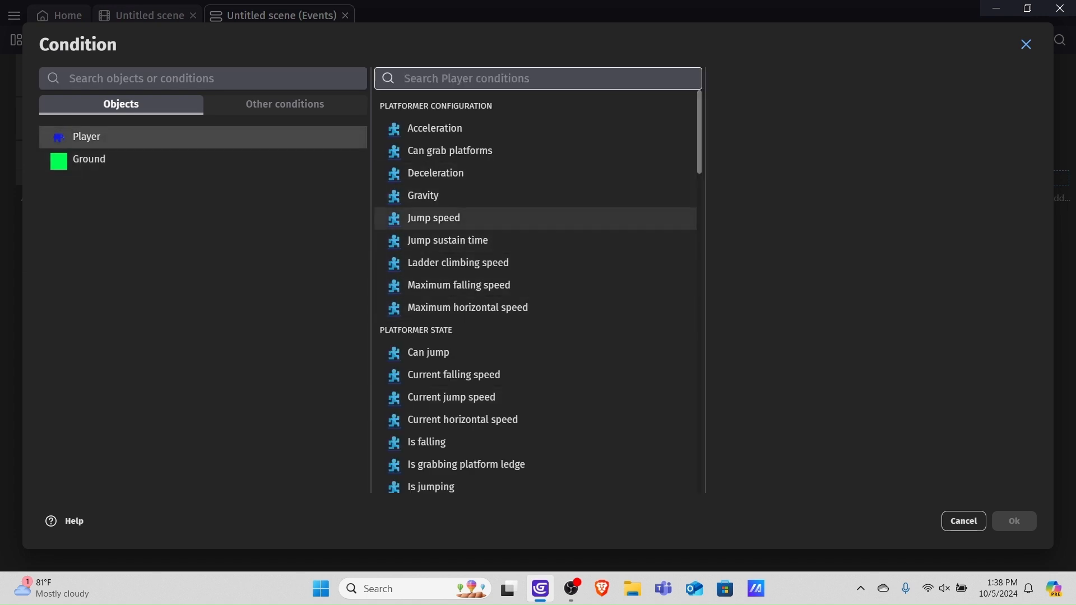
pyautogui.scroll(-1, 459, 217)
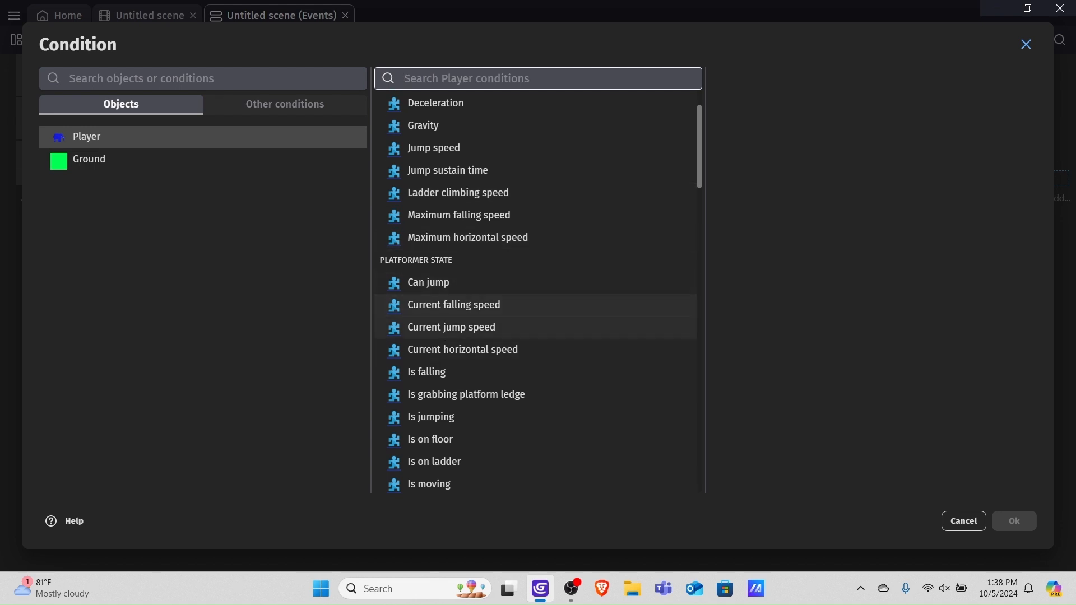
pyautogui.click(462, 350)
pyautogui.scroll(-2, 536, 291)
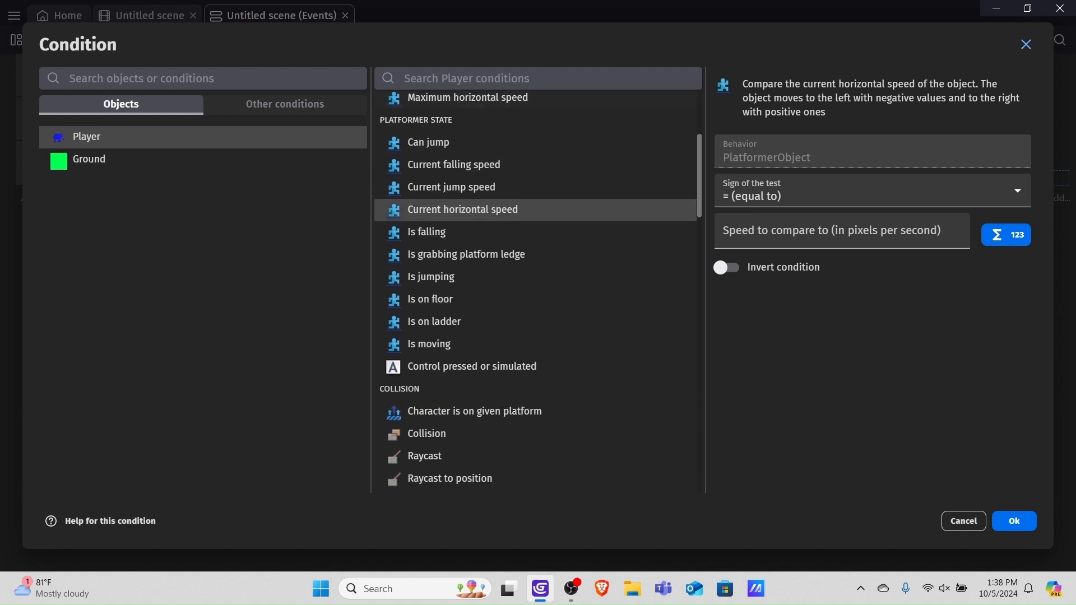
# - Make the horizontal speed condition test for equal to 0 and confirm it
pyautogui.click(842, 231)
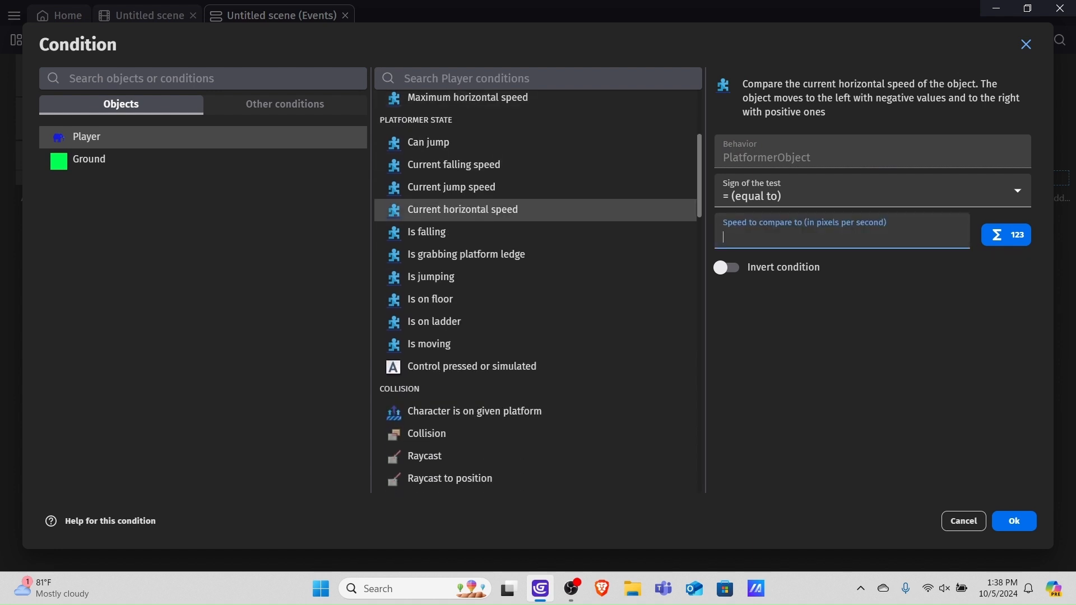
pyautogui.click(872, 191)
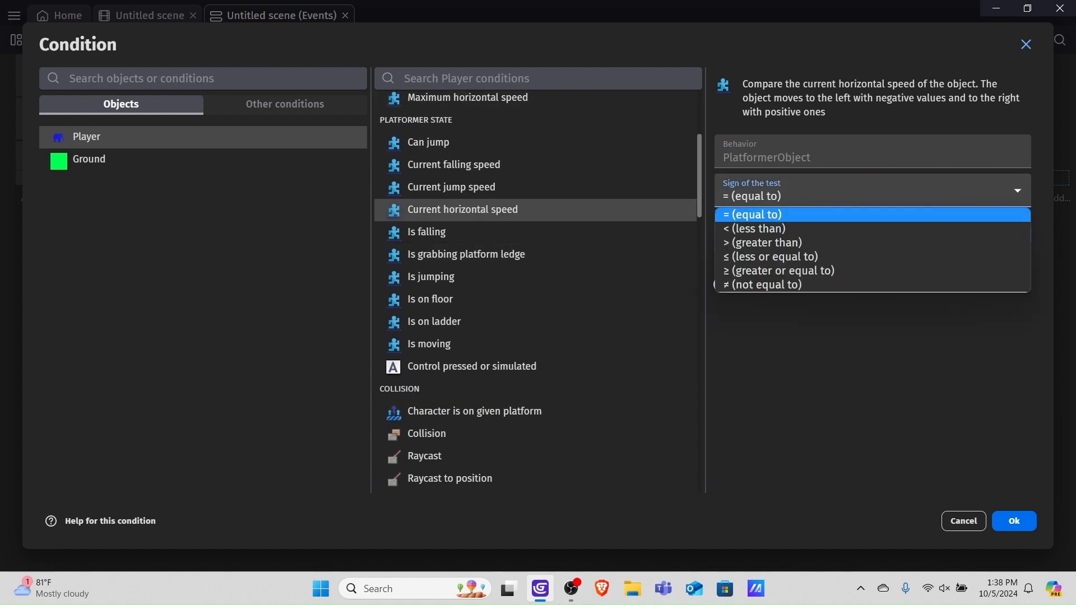
pyautogui.click(872, 215)
pyautogui.press('Tab')
pyautogui.write('0')
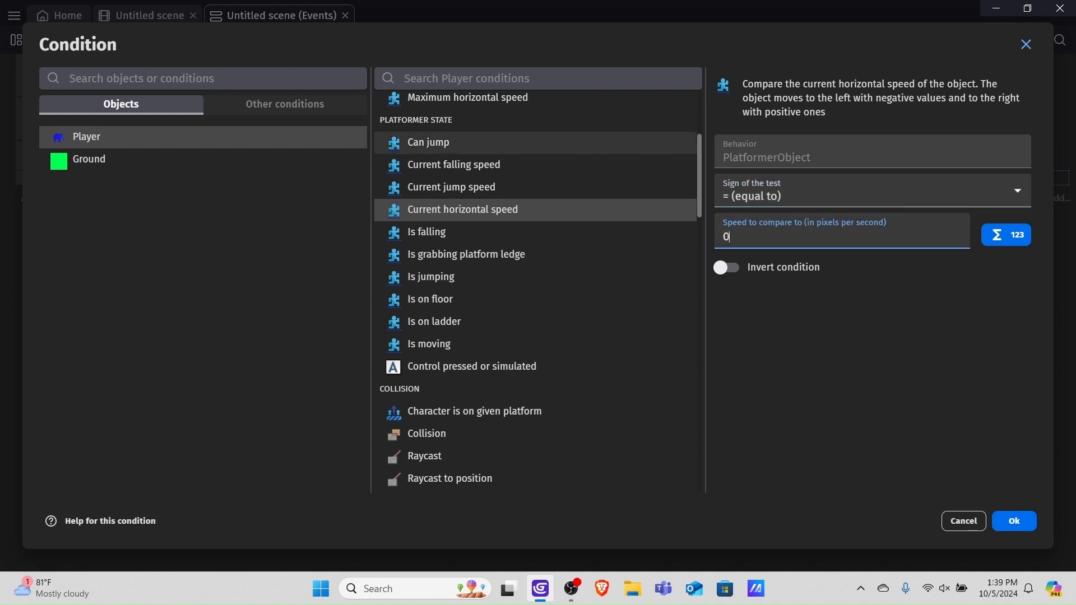
pyautogui.press('Tab')
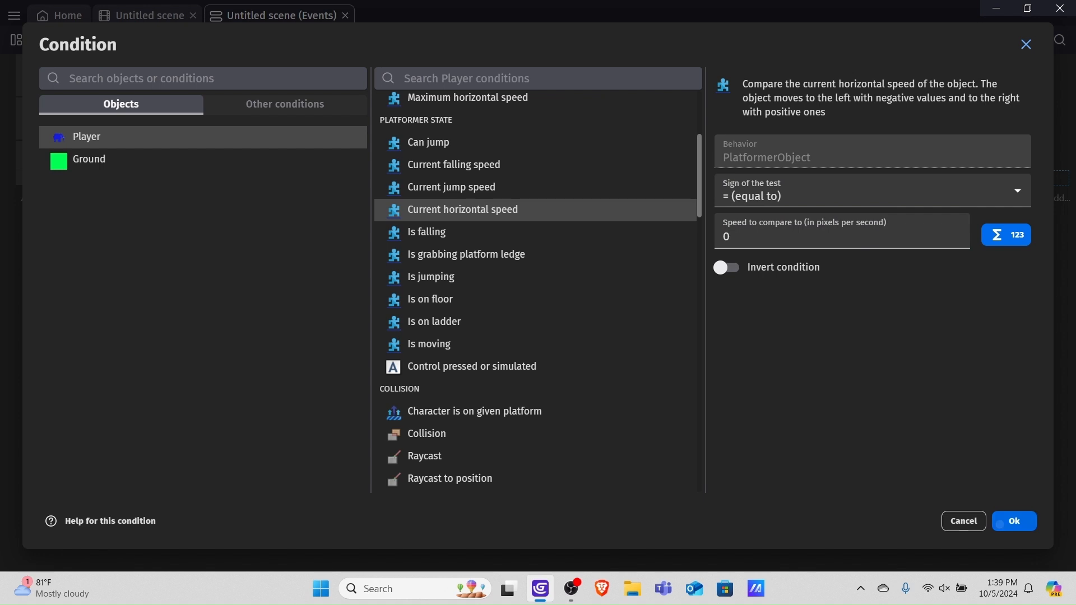
pyautogui.press('Return')
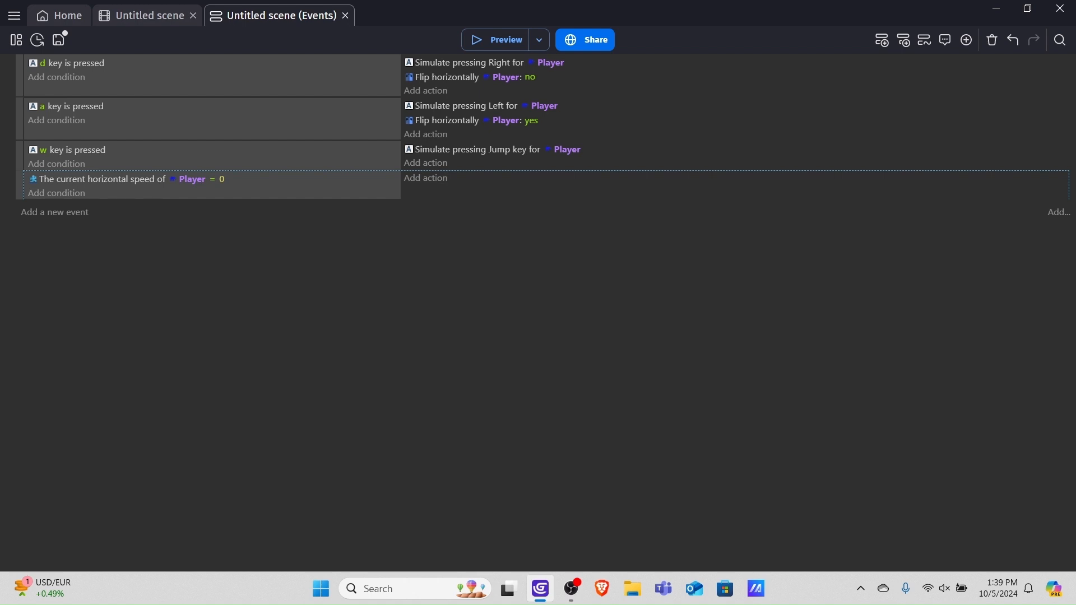
# - Start adding a Player action to the zero-speed event and find the animations and images actions
pyautogui.click(426, 178)
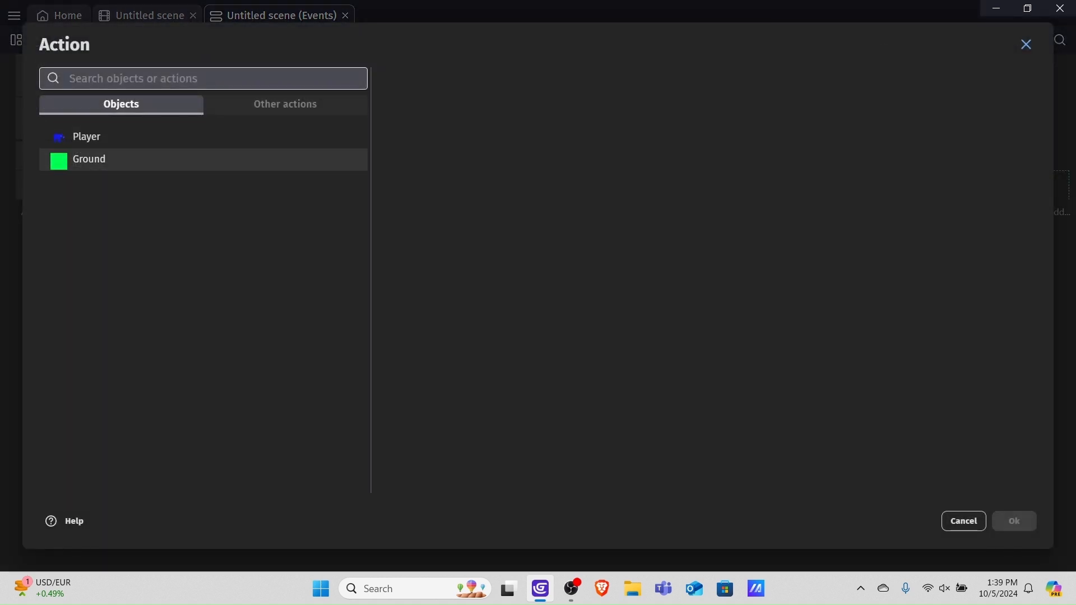
pyautogui.click(86, 136)
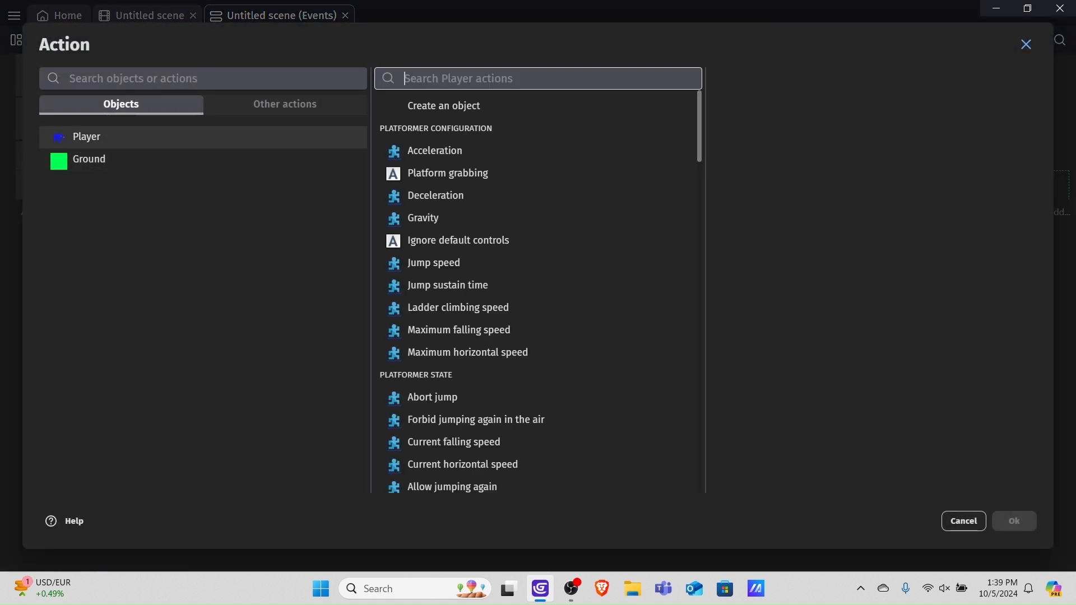
pyautogui.scroll(-15, 448, 173)
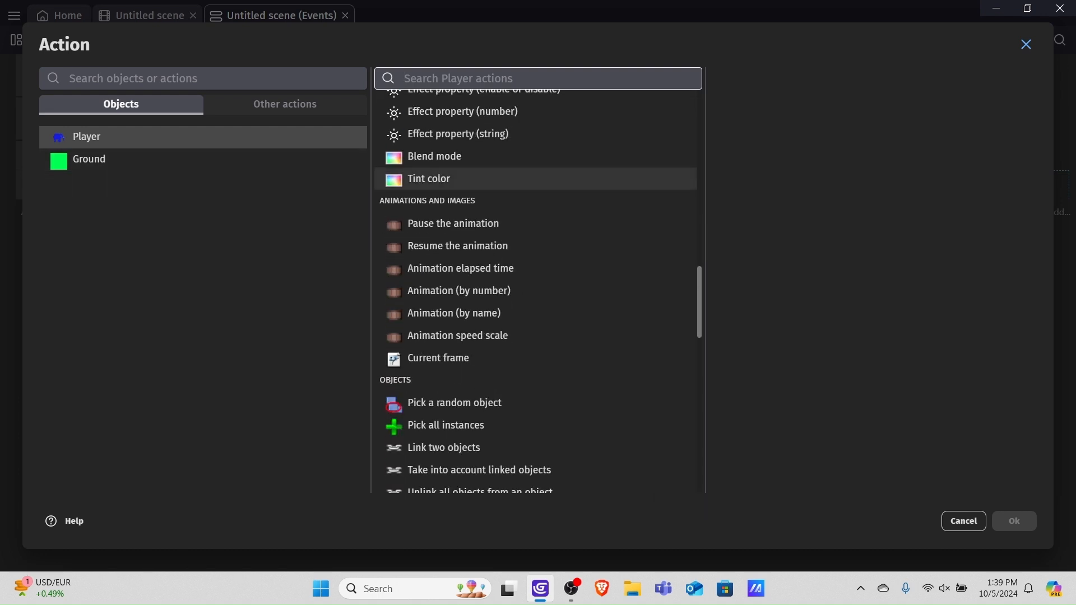
# - Try filtering the Player actions by "anima", clear the search and return to the animation actions
pyautogui.write('a')
pyautogui.scroll(-5, 449, 182)
pyautogui.scroll(5, 449, 182)
pyautogui.write('nima')
pyautogui.press('BackSpace')
pyautogui.press('BackSpace')
pyautogui.press('BackSpace')
pyautogui.press('BackSpace')
pyautogui.press('BackSpace')
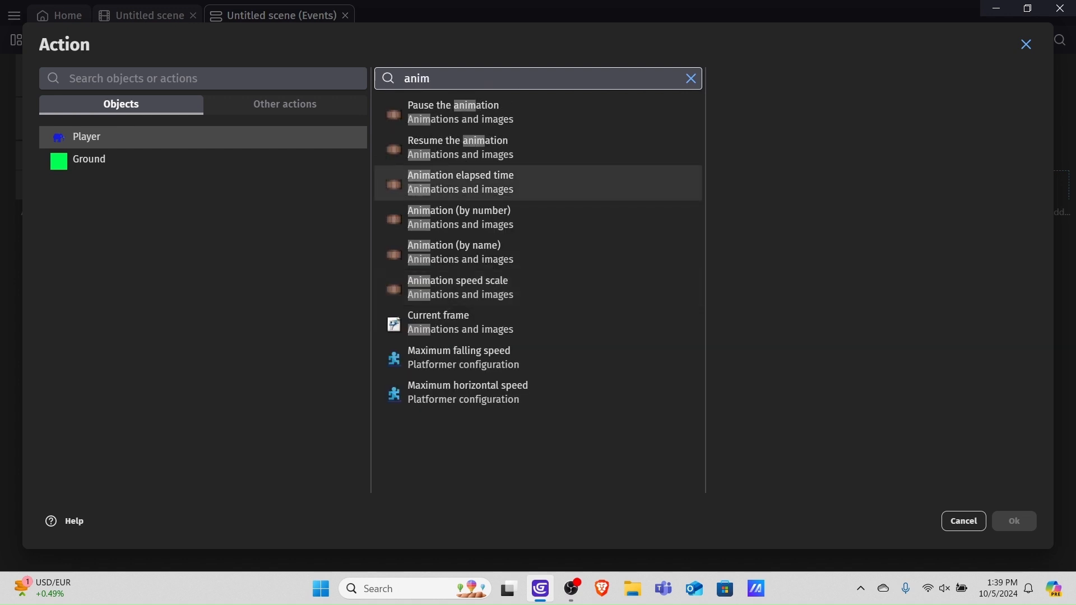
pyautogui.scroll(-15, 504, 202)
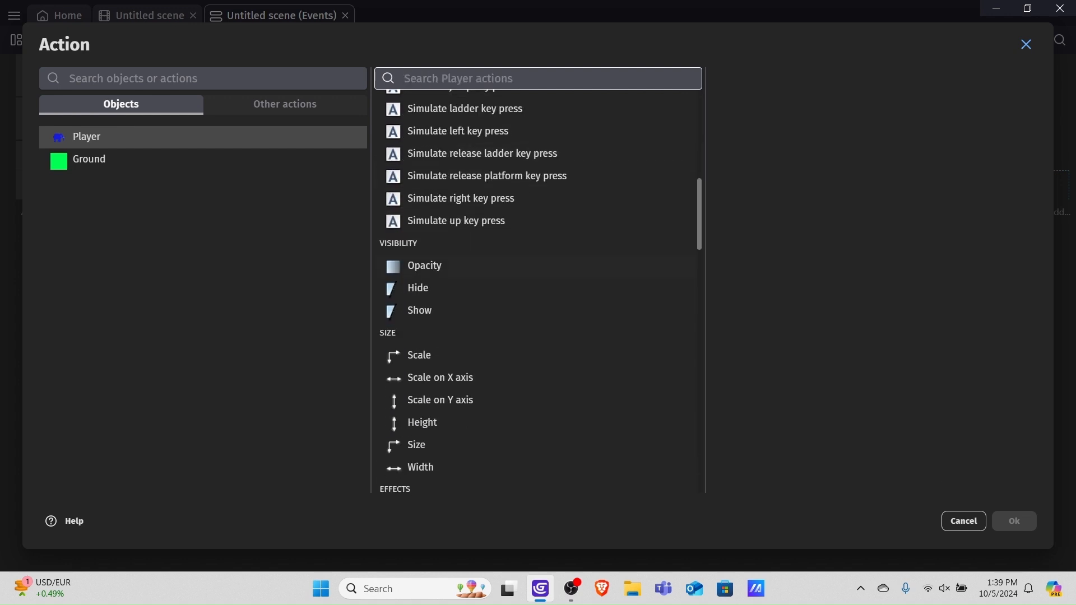
pyautogui.scroll(-5, 505, 219)
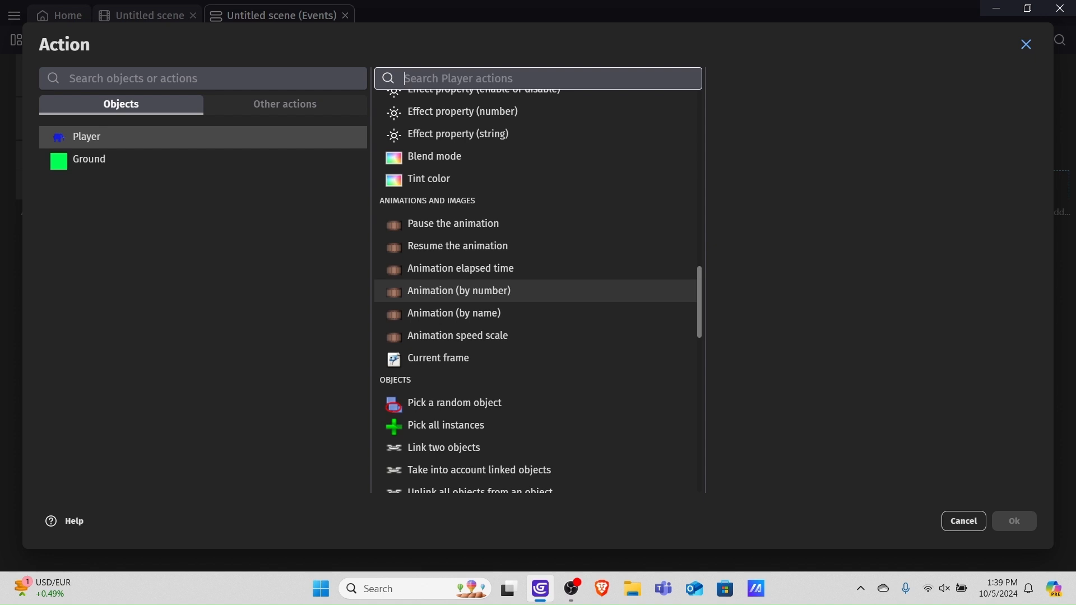
# - Try the Animation (by number) action for Player, set to animation index 0
pyautogui.click(460, 290)
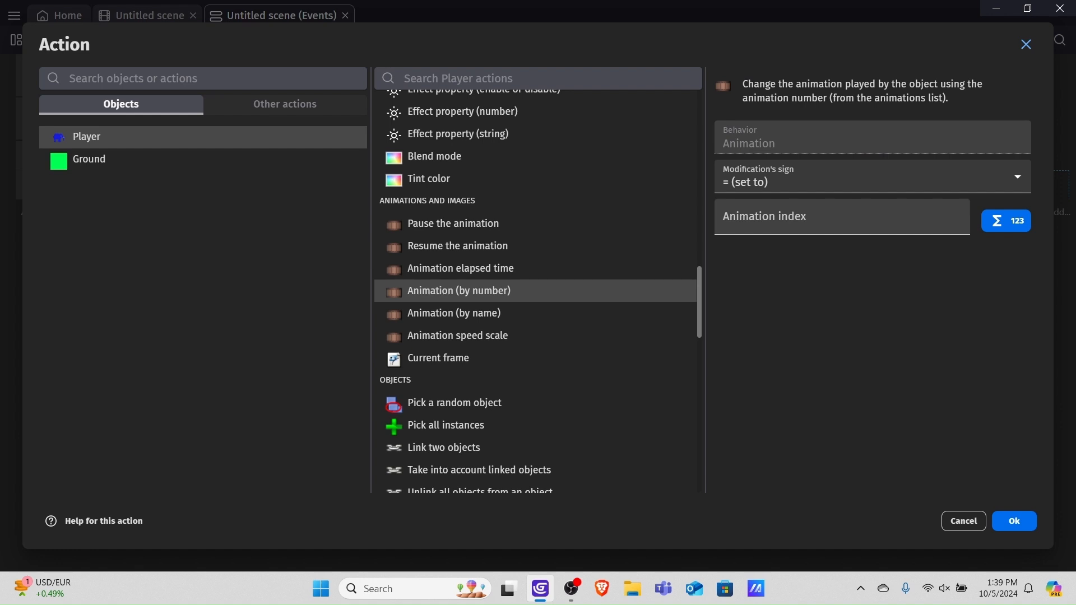
pyautogui.click(841, 222)
pyautogui.write('0')
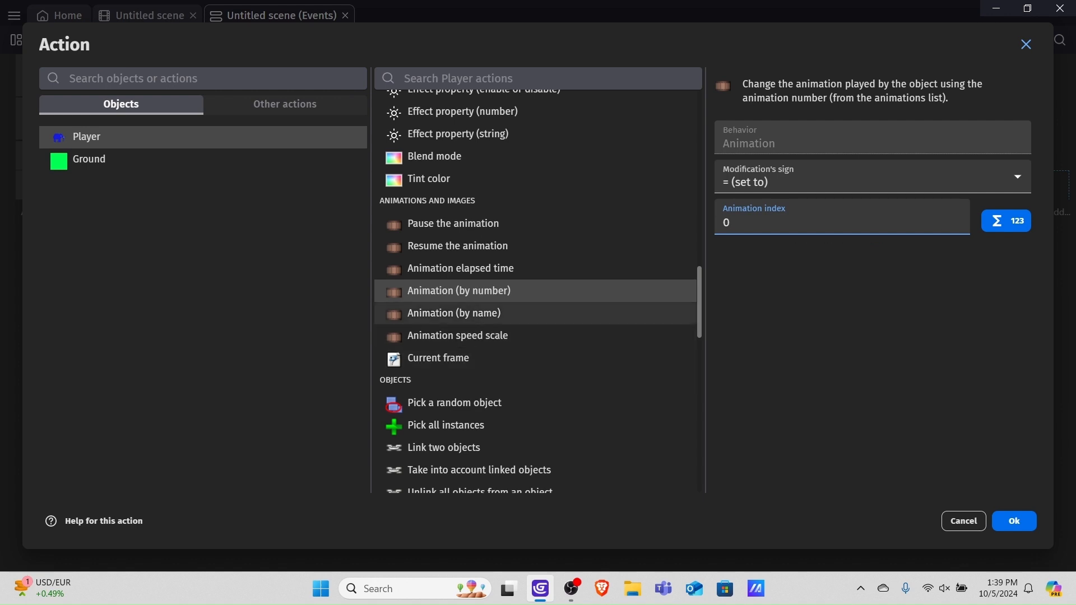
# - Add the Animation (by name) action for Player to the zero-speed event, set to the Idle animation
pyautogui.click(454, 313)
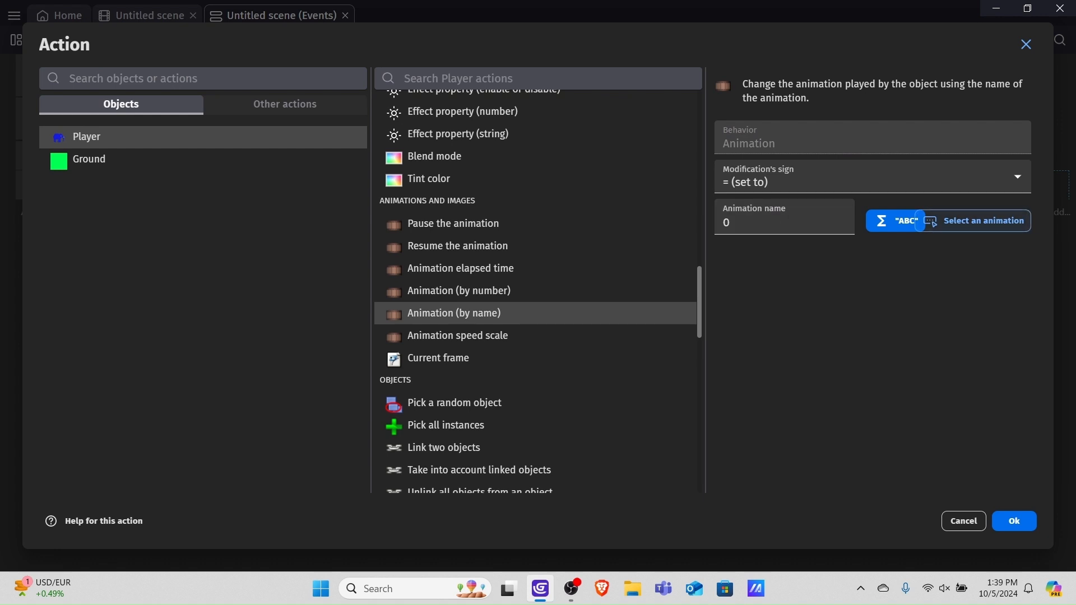
pyautogui.click(785, 223)
pyautogui.press('BackSpace')
pyautogui.write('""')
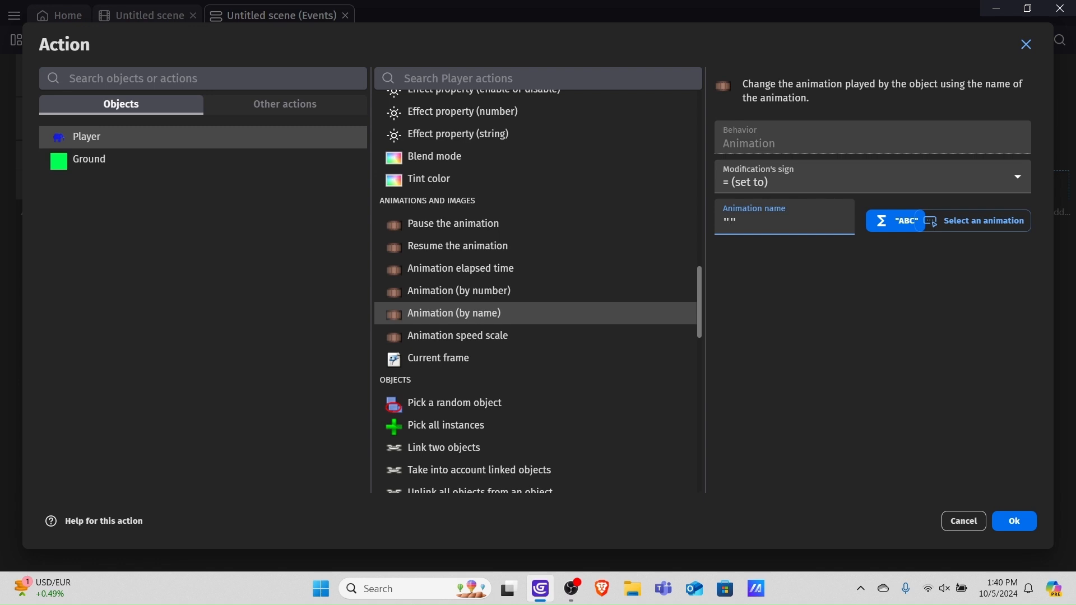
pyautogui.write('Idle')
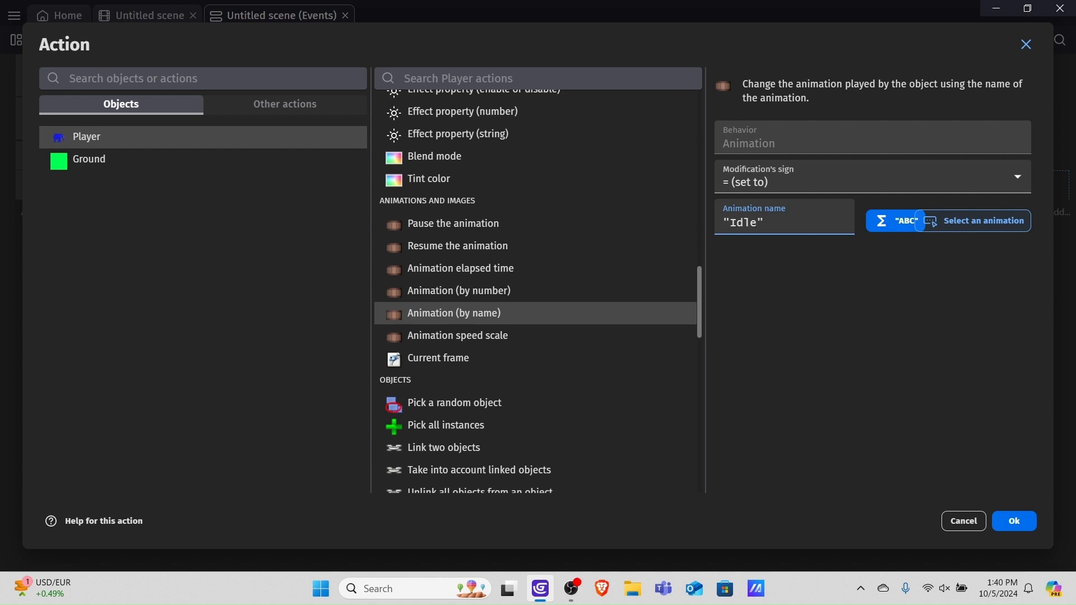
pyautogui.click(980, 220)
pyautogui.click(813, 217)
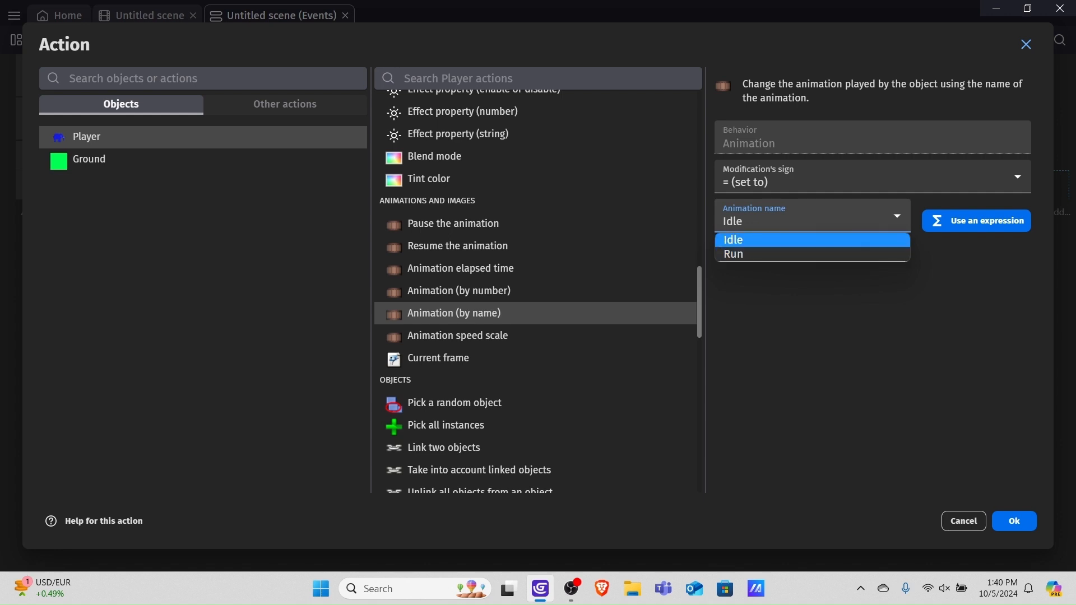
pyautogui.press('Escape')
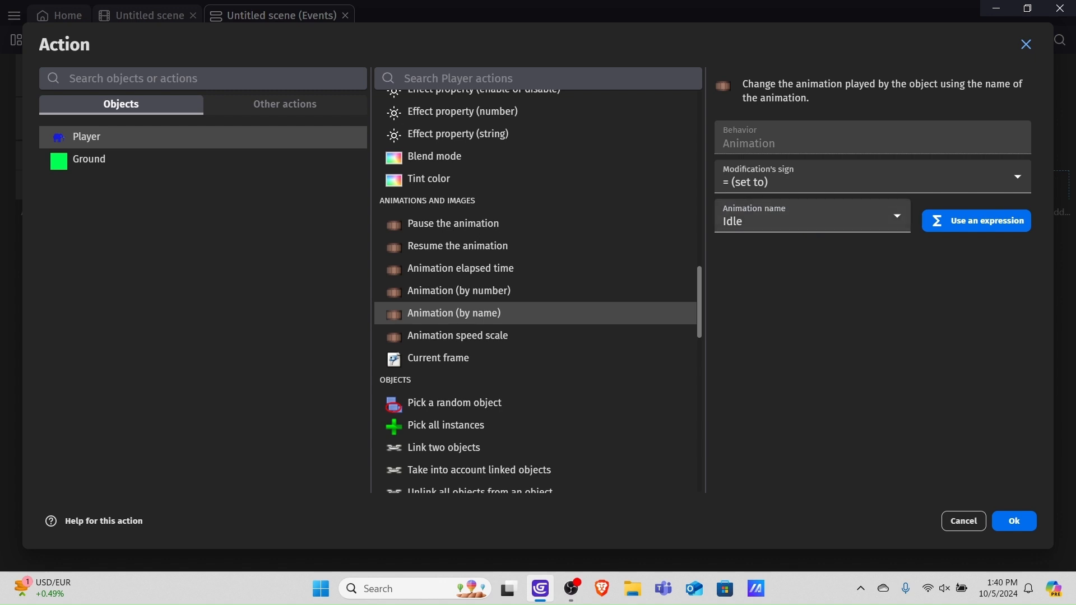
pyautogui.click(1014, 522)
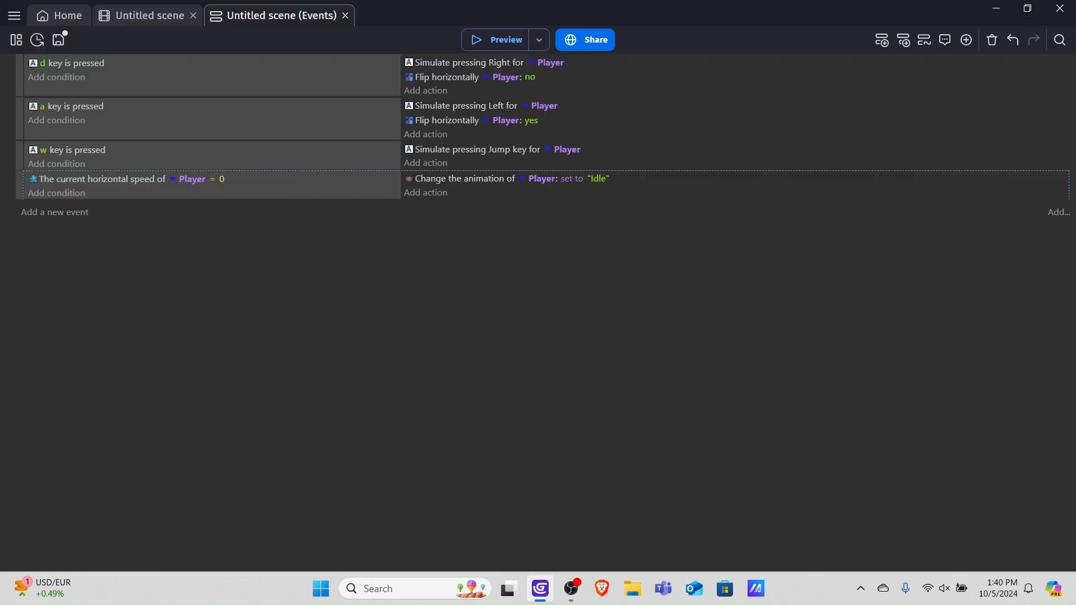
# - Preview the game, move the Player in both directions, and close the preview
pyautogui.press('F5')
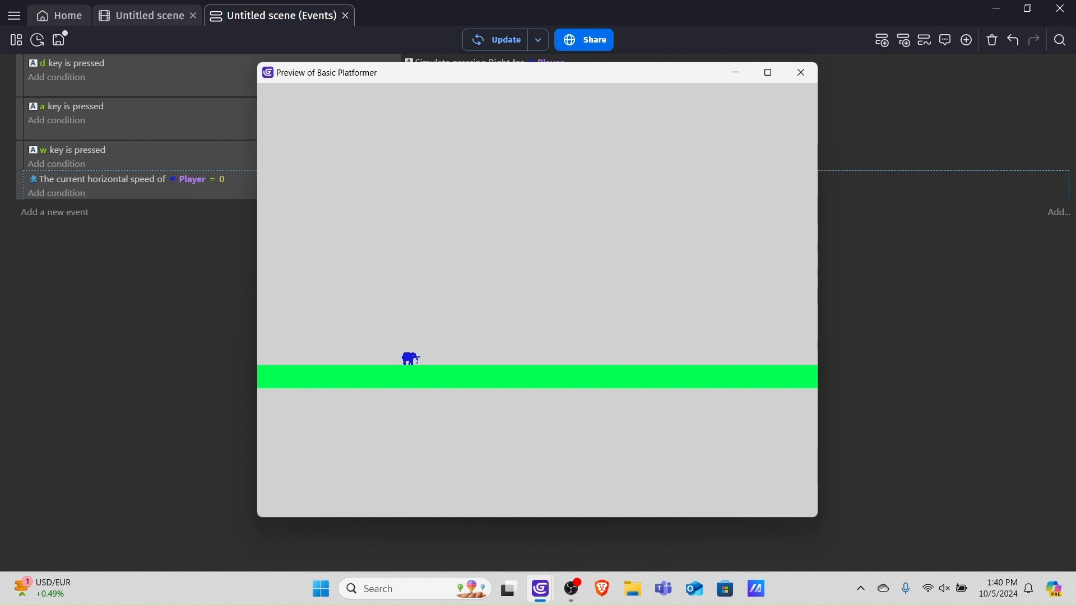
pyautogui.press('d')
pyautogui.press('a')
pyautogui.press('d')
pyautogui.click(801, 72)
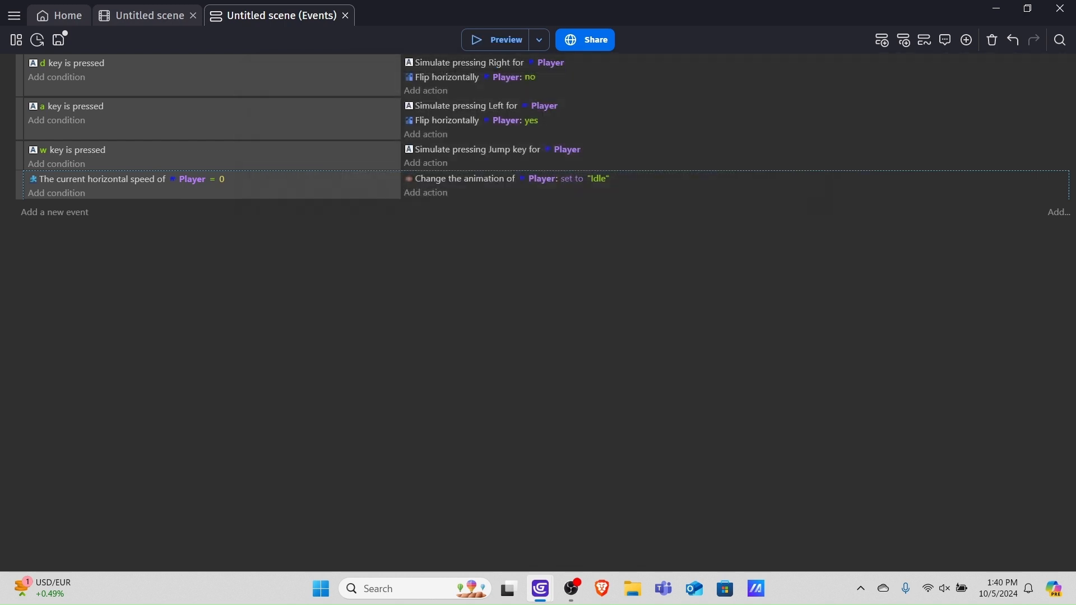
# - Add a new event and start a Current horizontal speed condition for Player
pyautogui.click(55, 212)
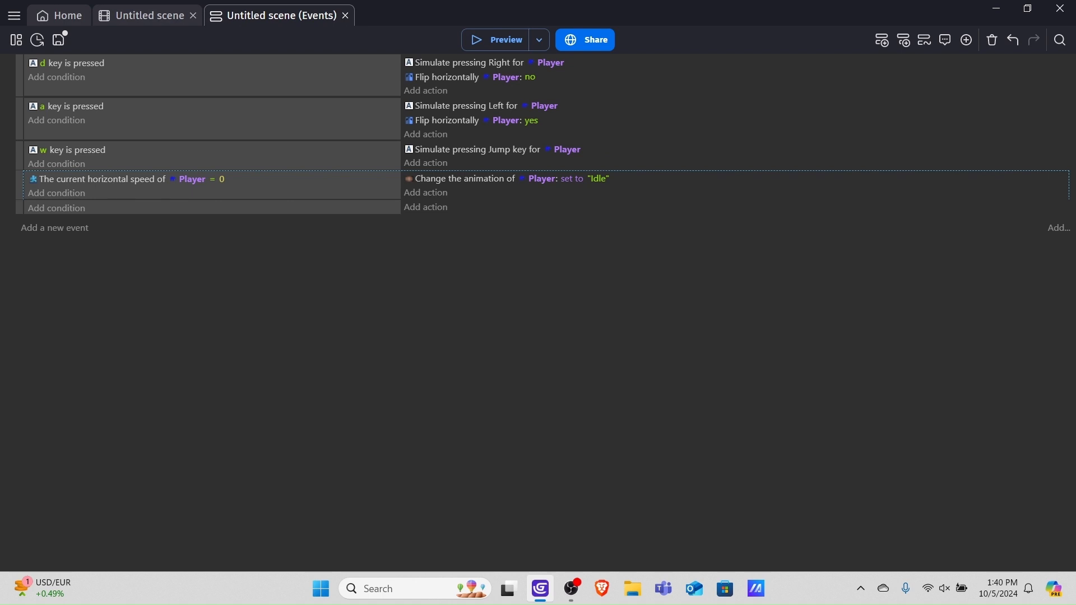
pyautogui.click(56, 208)
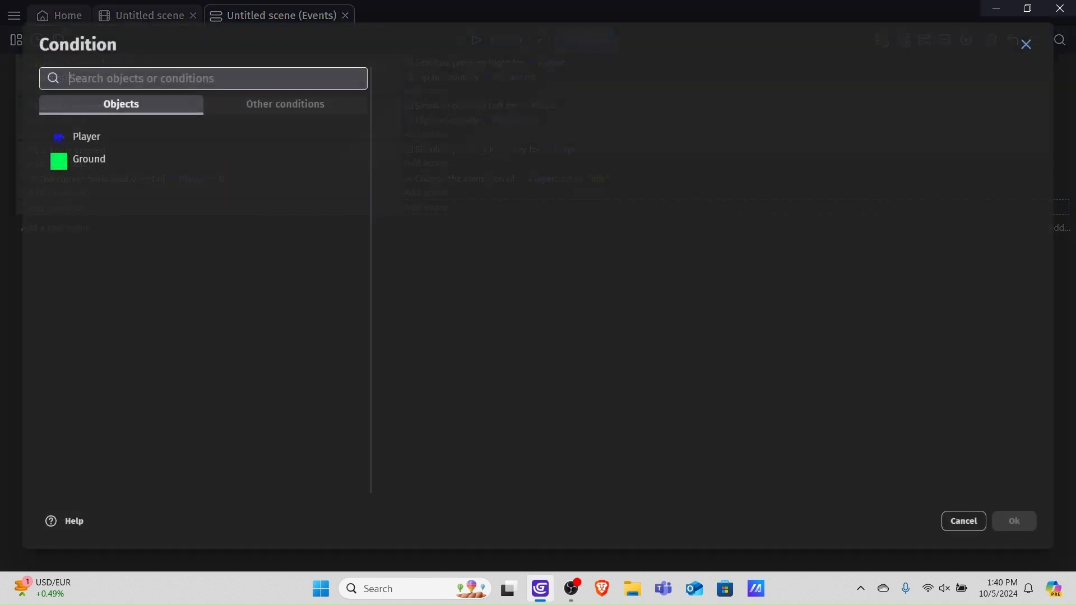
pyautogui.click(86, 137)
pyautogui.scroll(-12, 426, 258)
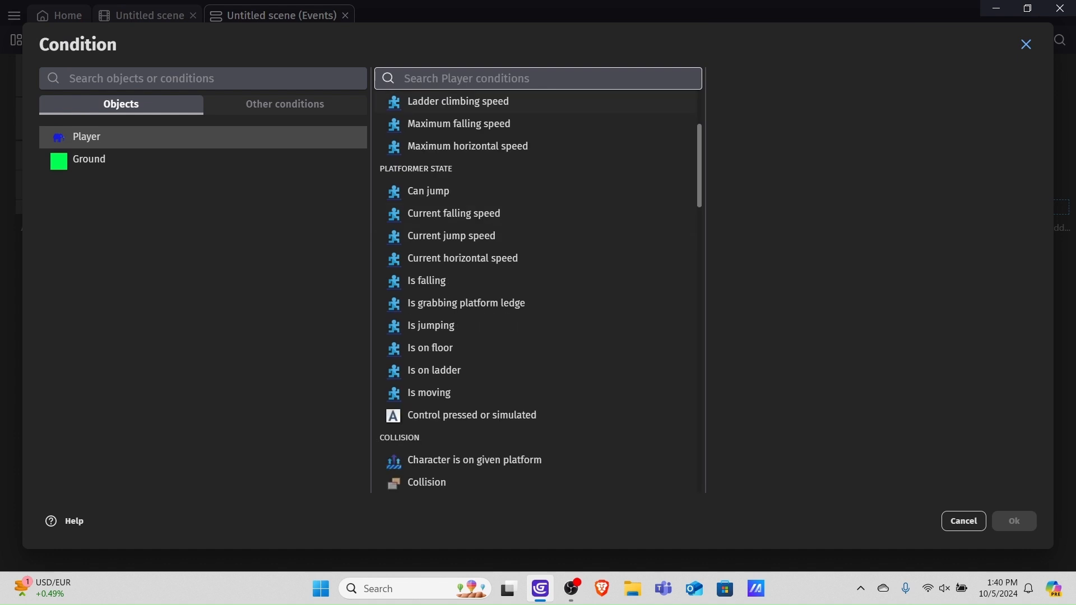
pyautogui.scroll(8, 426, 283)
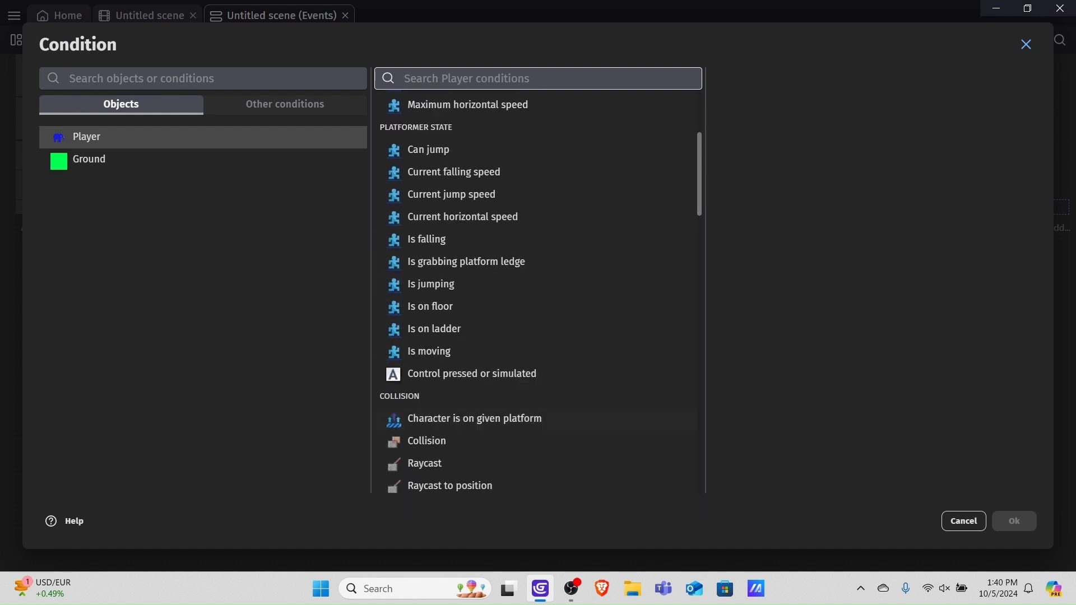
pyautogui.click(443, 280)
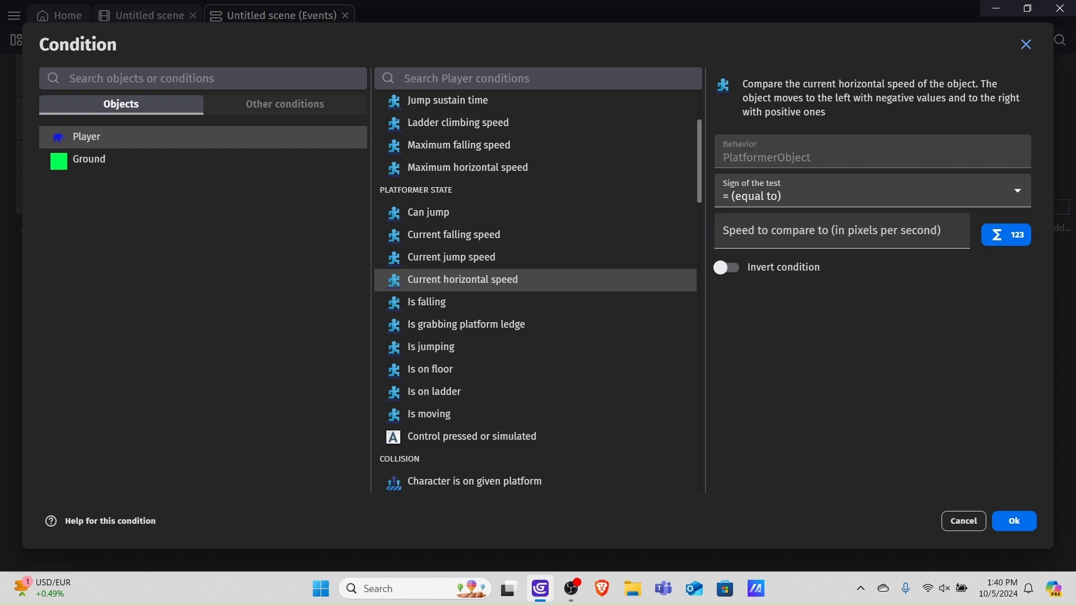
# - Make the horizontal speed condition test for not equal to 0 and confirm it
pyautogui.click(872, 191)
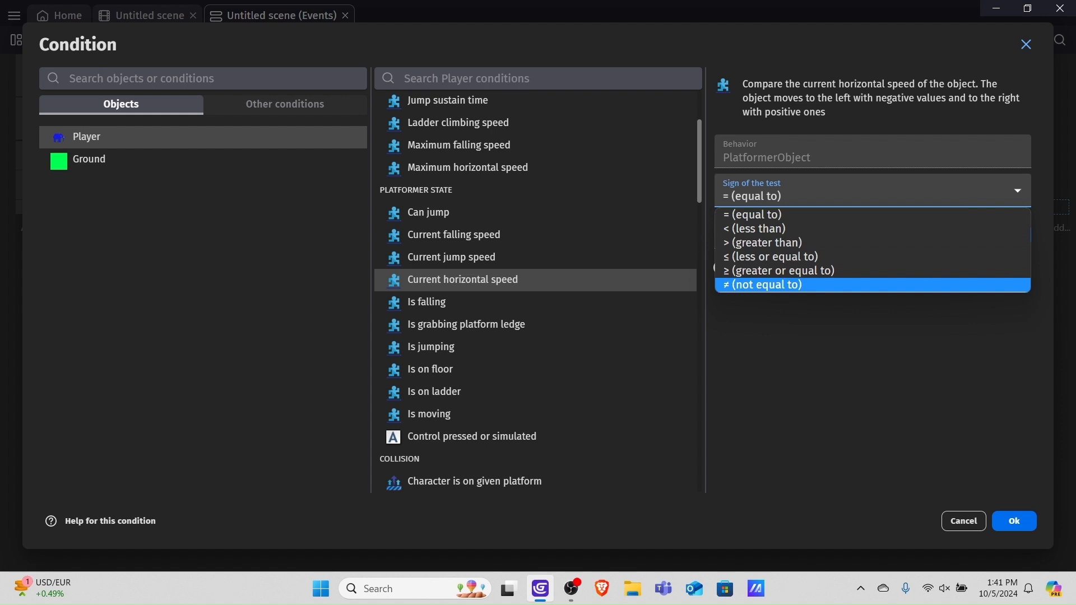
pyautogui.press('Return')
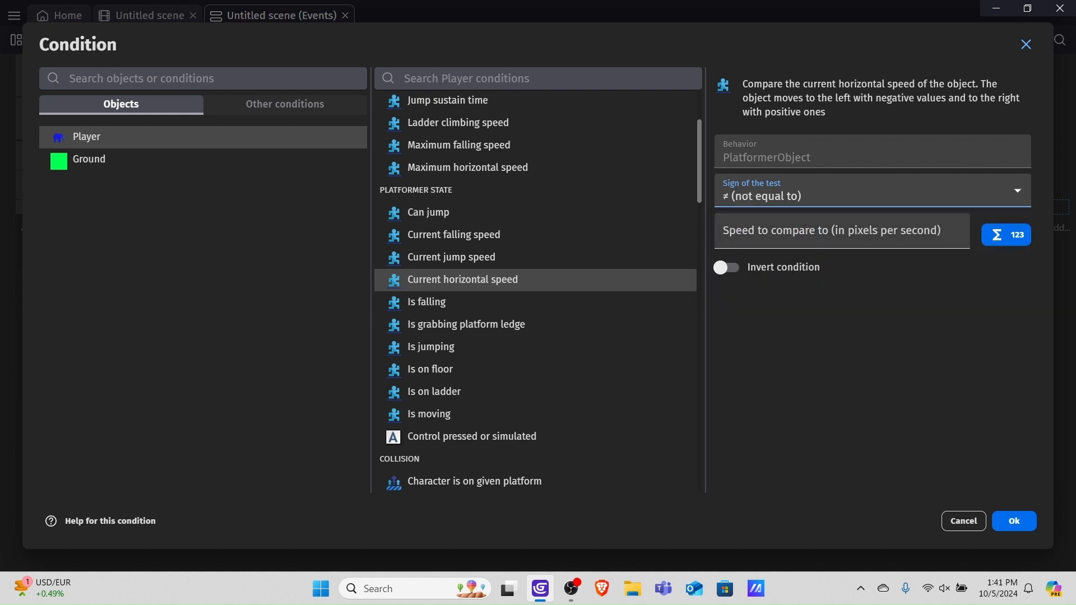
pyautogui.press('Tab')
pyautogui.write('O')
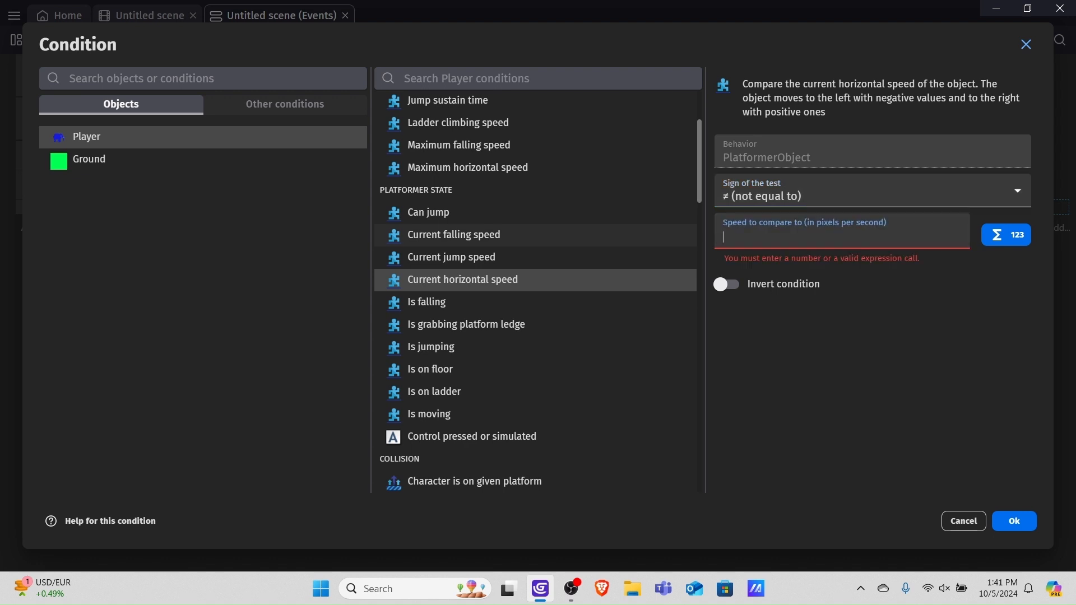
pyautogui.press('BackSpace')
pyautogui.write('0')
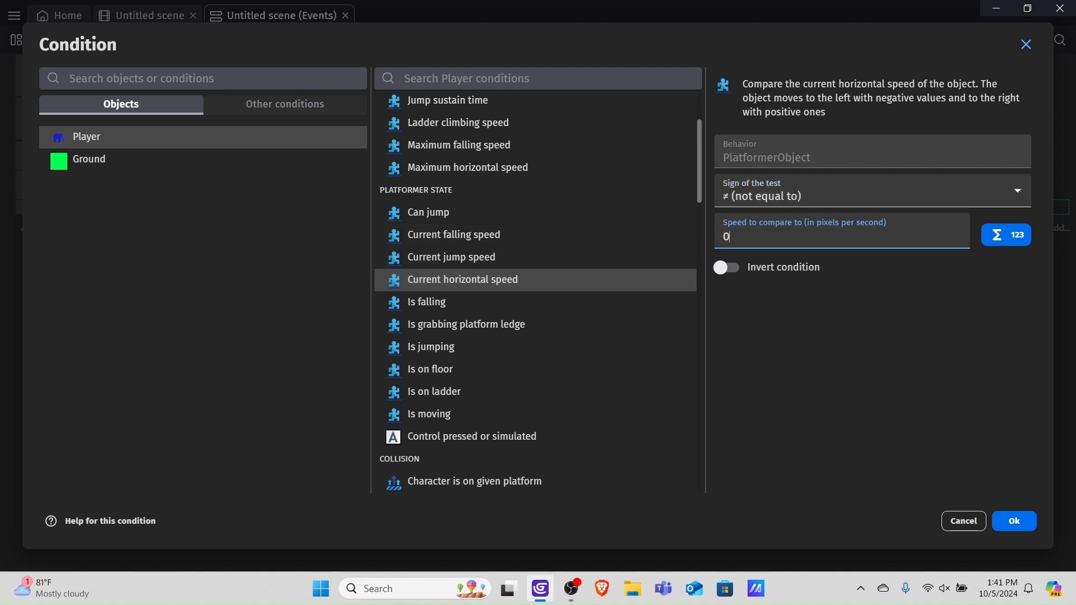
pyautogui.press('Return')
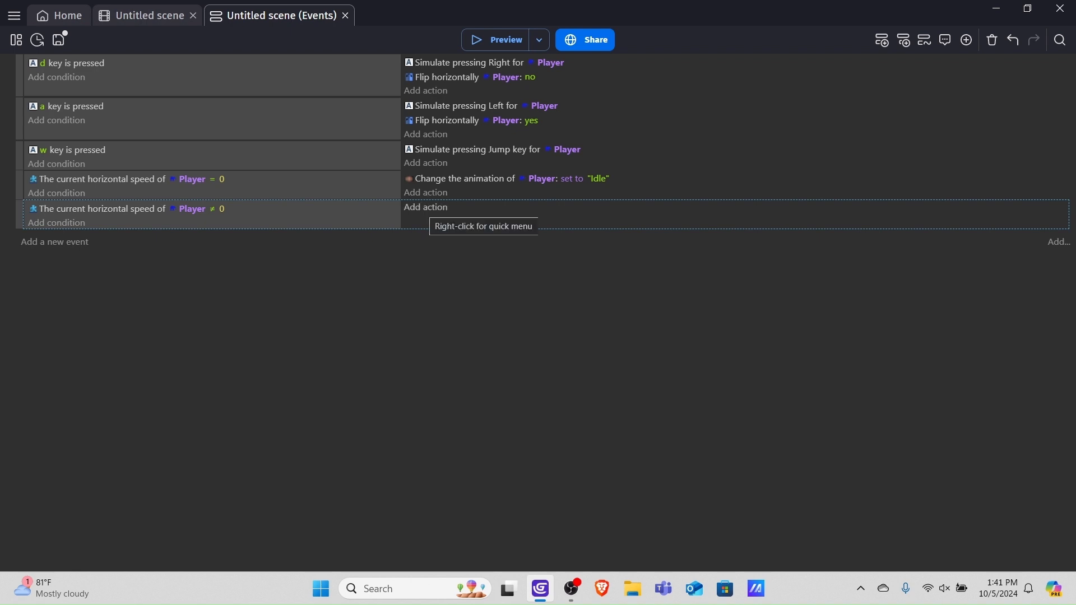
# - Add the Animation (by name) action for Player to the non-zero-speed event, set to the Run animation
pyautogui.click(426, 207)
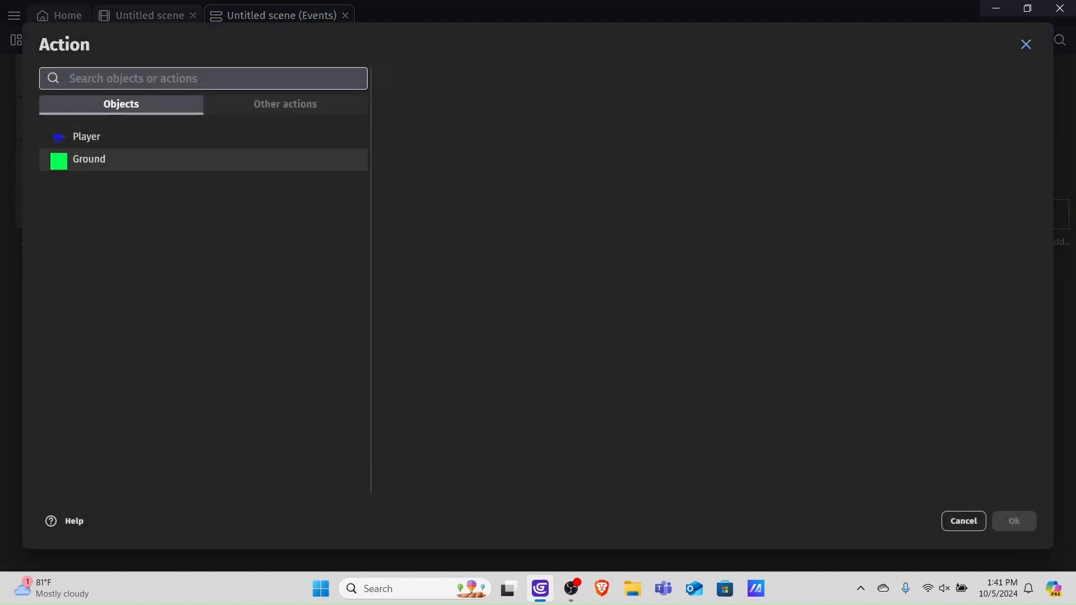
pyautogui.click(86, 136)
pyautogui.scroll(-5, 538, 280)
pyautogui.scroll(-20, 535, 179)
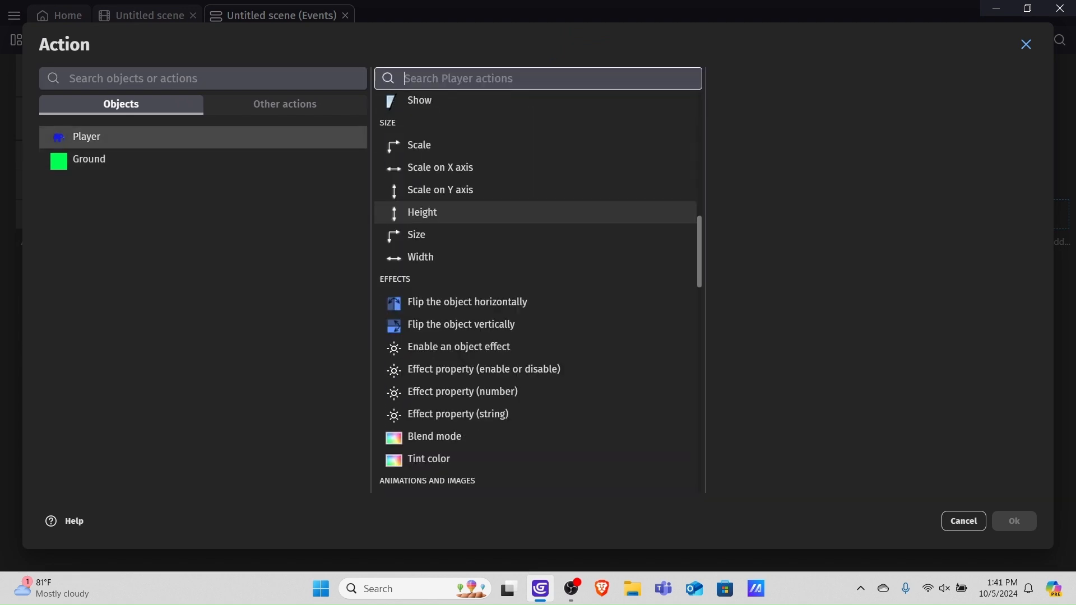
pyautogui.scroll(-5, 536, 179)
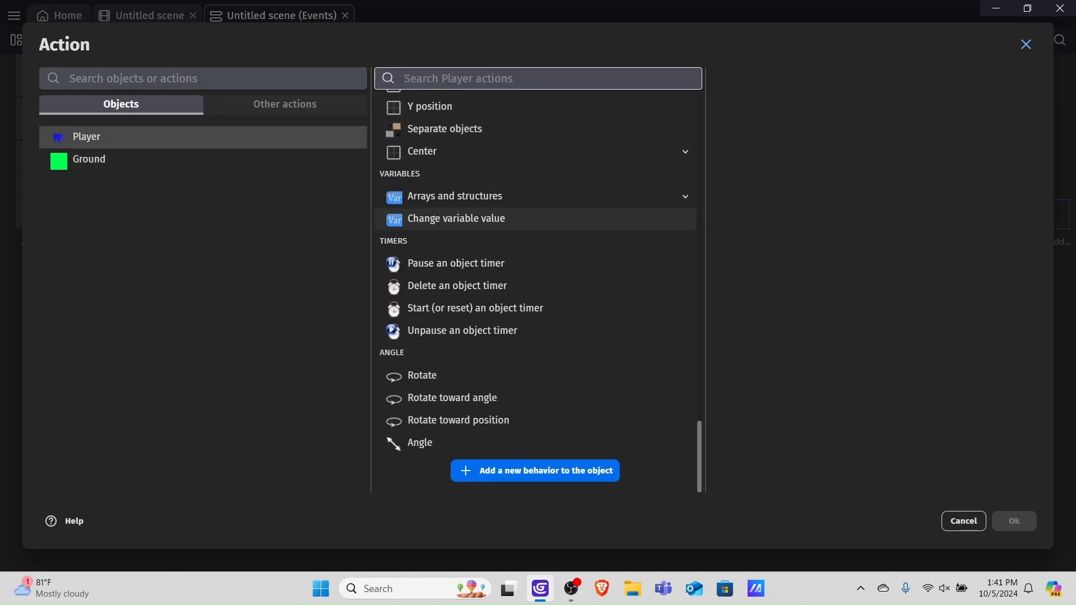
pyautogui.scroll(15, 535, 241)
pyautogui.scroll(2, 476, 231)
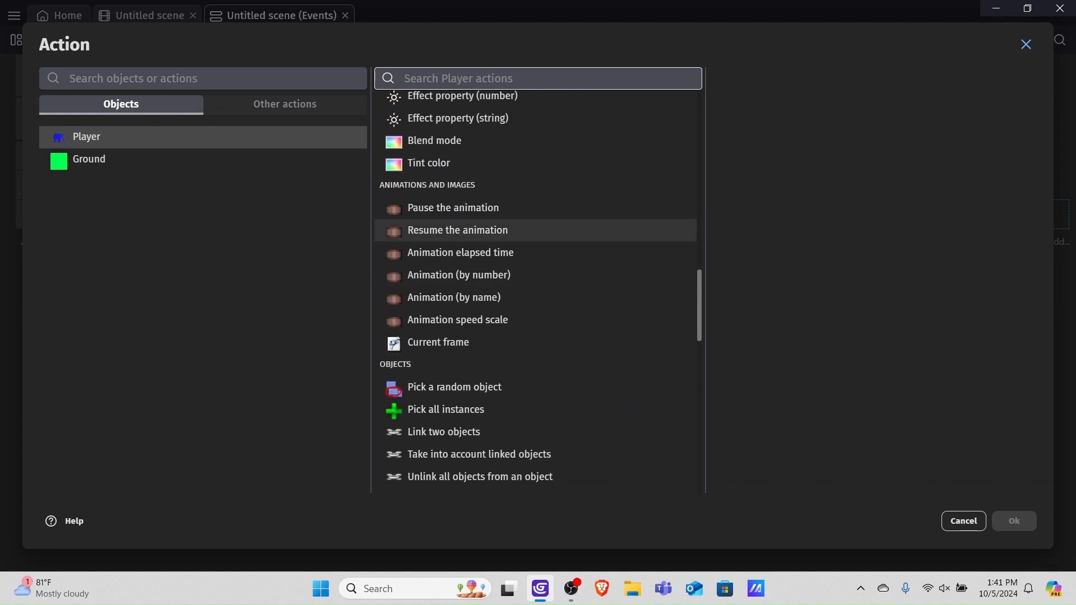
pyautogui.click(454, 297)
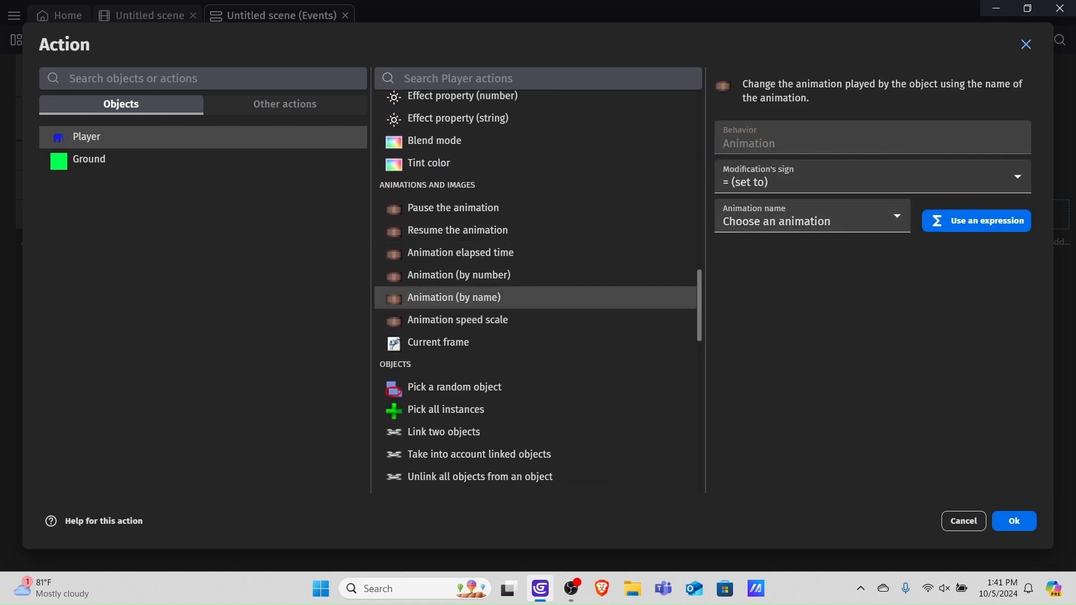
pyautogui.click(813, 221)
pyautogui.click(745, 267)
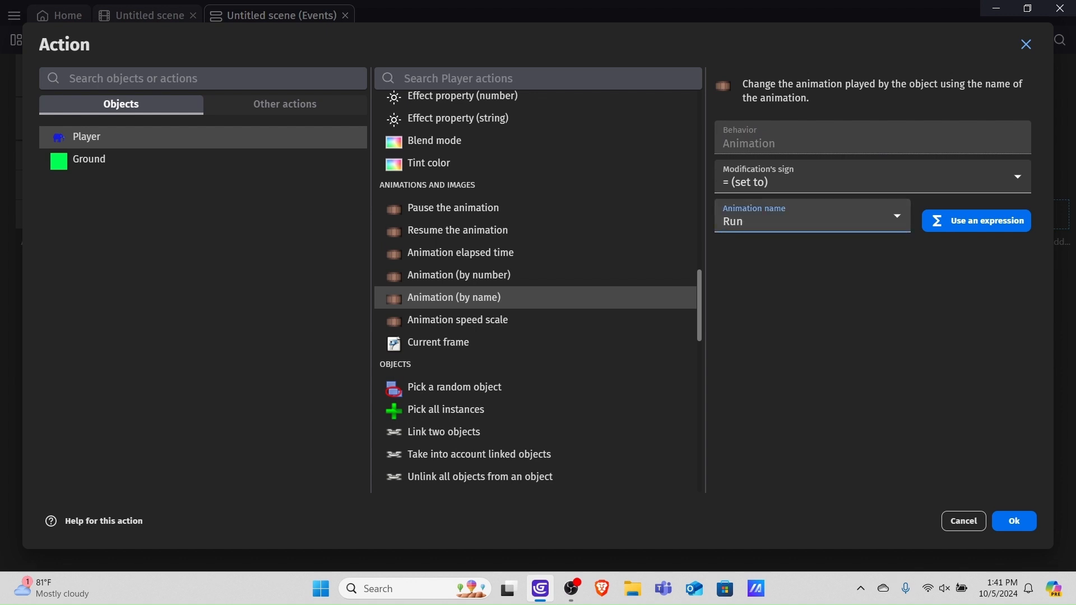
pyautogui.click(1014, 520)
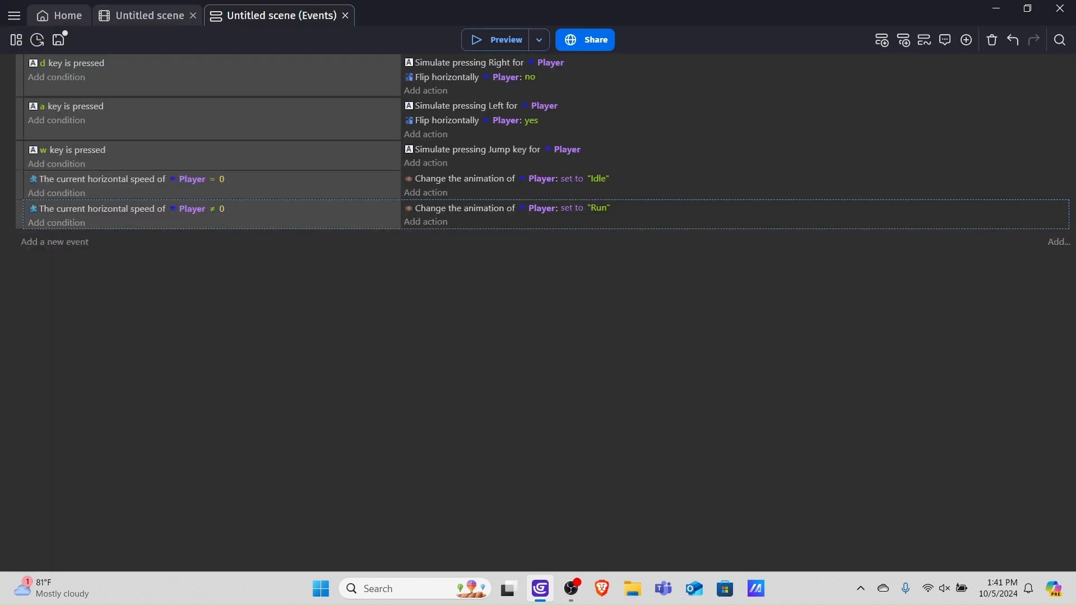
# - Preview the game and test the Player's animations while moving both ways and jumping repeatedly
pyautogui.click(495, 40)
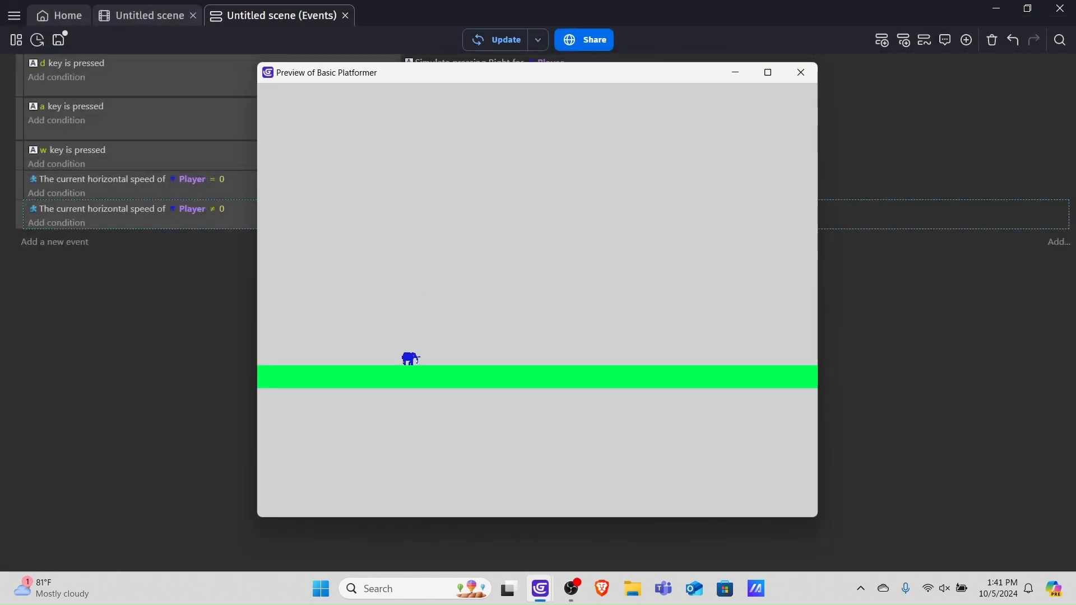
pyautogui.press('d')
pyautogui.press('d')
pyautogui.press('a')
pyautogui.press('d')
pyautogui.press('a')
pyautogui.press('d')
pyautogui.press('w')
pyautogui.press('w')
pyautogui.press('w')
pyautogui.press('w')
pyautogui.press('w')
pyautogui.press('w')
pyautogui.press('w')
pyautogui.press('w')
pyautogui.press('w')
pyautogui.press('d')
pyautogui.press('w')
pyautogui.press('a')
pyautogui.press('w')
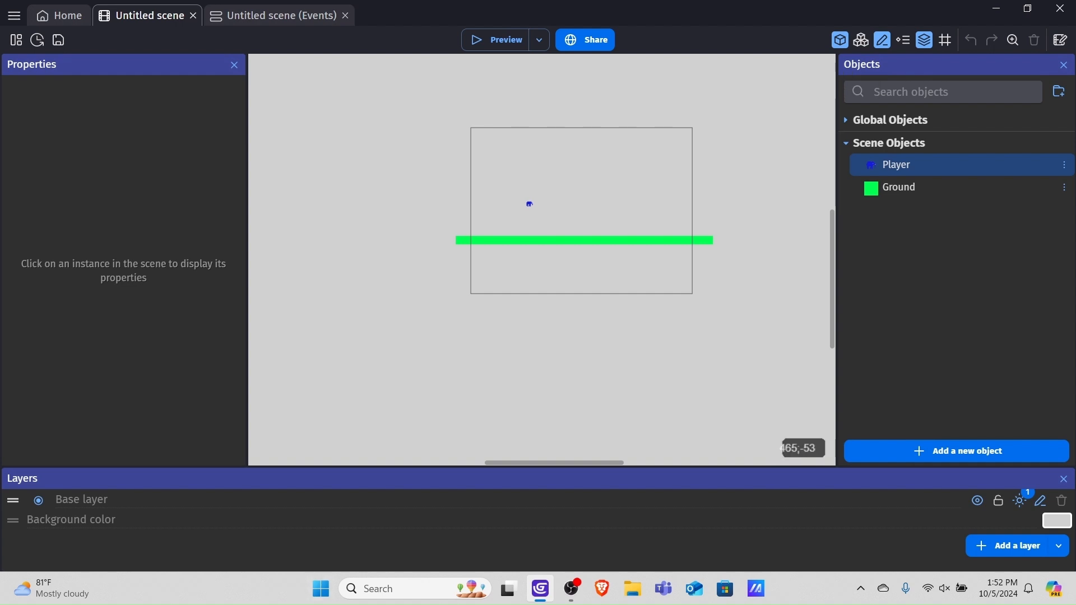
# - In the scene, duplicate the long Ground bar, move the copy above it and shrink it to a 53 by 32 block beneath the Player
pyautogui.scroll(4, 547, 285)
pyautogui.moveTo(534, 224); pyautogui.dragTo(499, 314, button='middle')
pyautogui.scroll(1, 499, 314)
pyautogui.scroll(1, 499, 314)
pyautogui.moveTo(568, 173); pyautogui.dragTo(531, 181, button='middle')
pyautogui.moveTo(495, 217); pyautogui.dragTo(477, 202, button='middle')
pyautogui.moveTo(475, 278); pyautogui.dragTo(531, 185, button='middle')
pyautogui.scroll(1, 531, 185)
pyautogui.moveTo(560, 145); pyautogui.dragTo(577, 178, button='middle')
pyautogui.scroll(1, 527, 282)
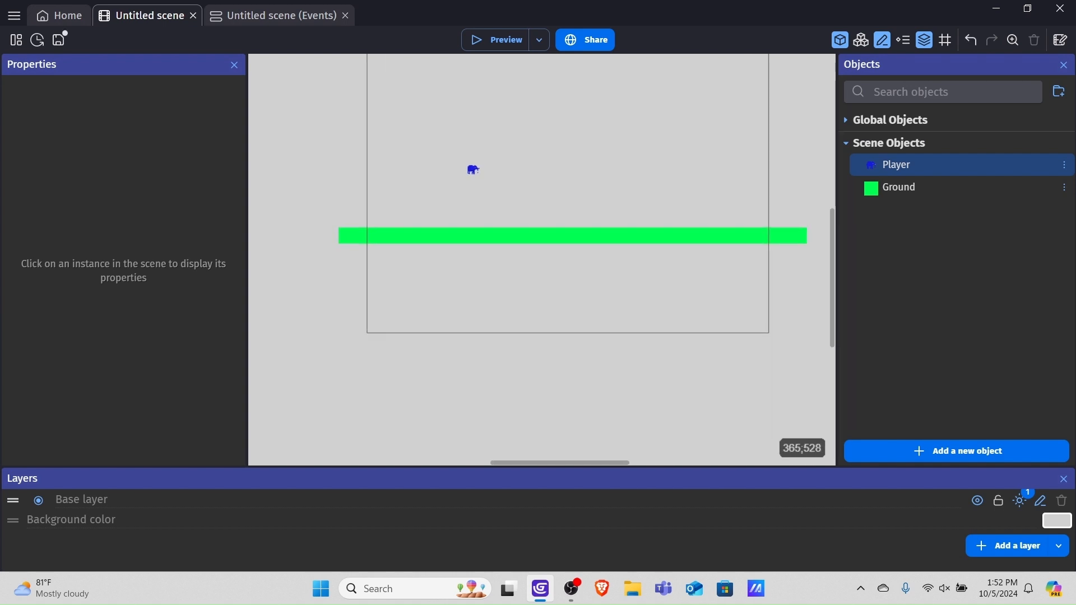
pyautogui.scroll(1, 535, 291)
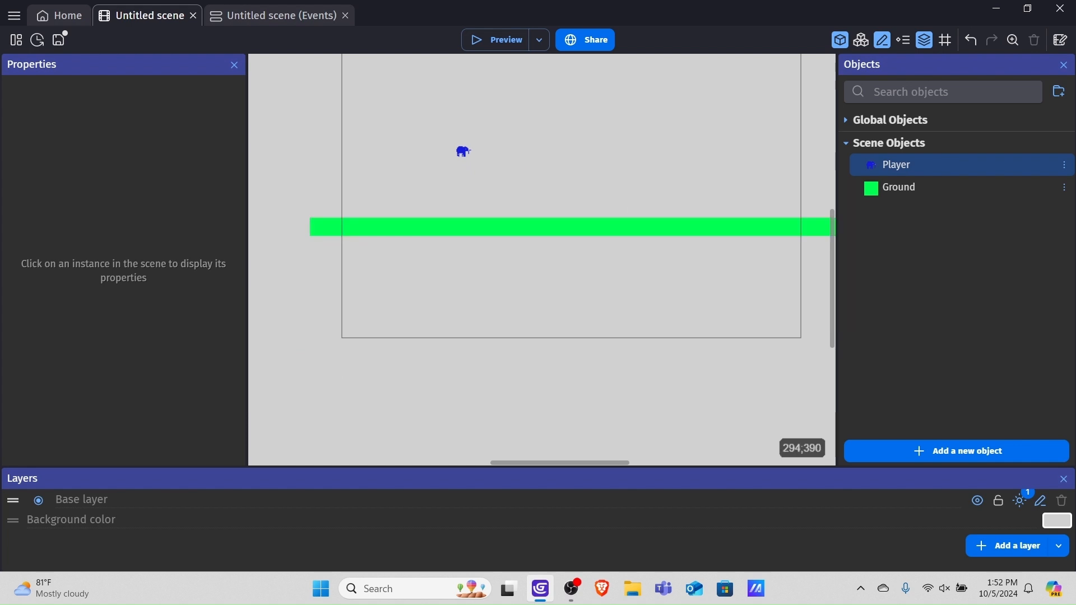
pyautogui.moveTo(577, 226); pyautogui.dragTo(577, 227)
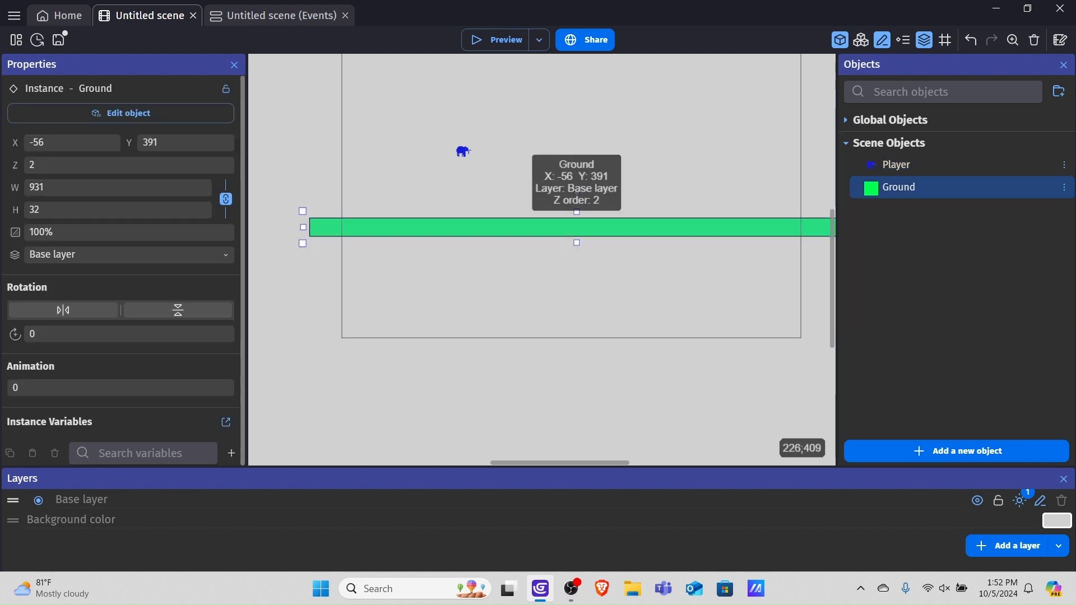
pyautogui.rightClick(470, 228)
pyautogui.click(504, 293)
pyautogui.moveTo(488, 237)
pyautogui.mouseDown()
pyautogui.moveTo(522, 246)
pyautogui.moveTo(452, 271)
pyautogui.moveTo(471, 274)
pyautogui.moveTo(497, 238)
pyautogui.moveTo(478, 272)
pyautogui.moveTo(490, 259)
pyautogui.mouseUp()
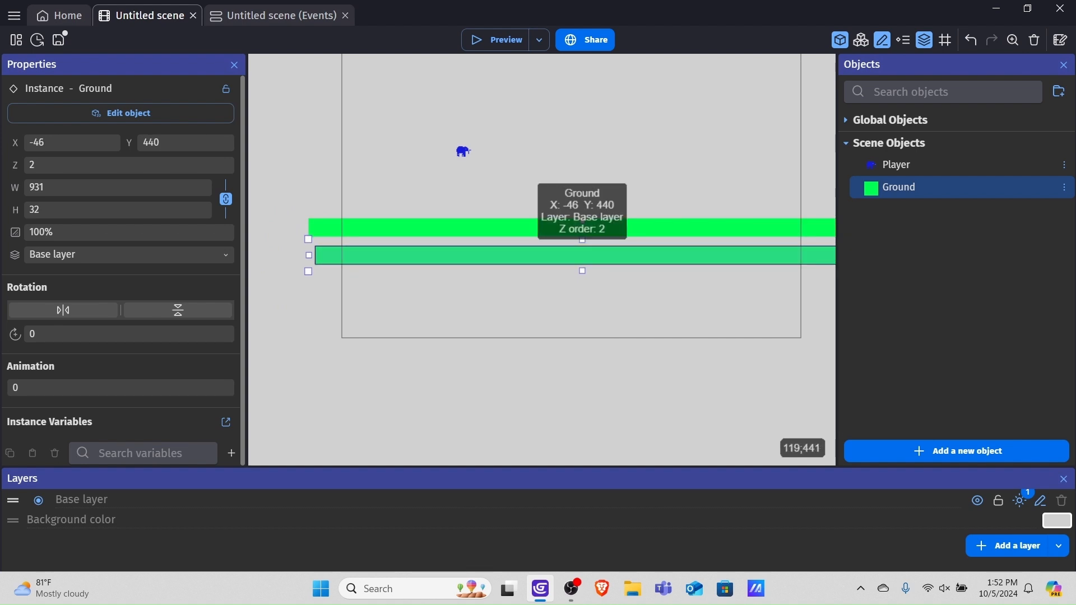
pyautogui.moveTo(388, 254); pyautogui.dragTo(308, 176)
pyautogui.moveTo(773, 184); pyautogui.dragTo(509, 193)
# - Duplicate the small Ground block twice to form a spaced row of three, with the farthest block at about X 361, Y 314
pyautogui.rightClick(460, 181)
pyautogui.click(495, 245)
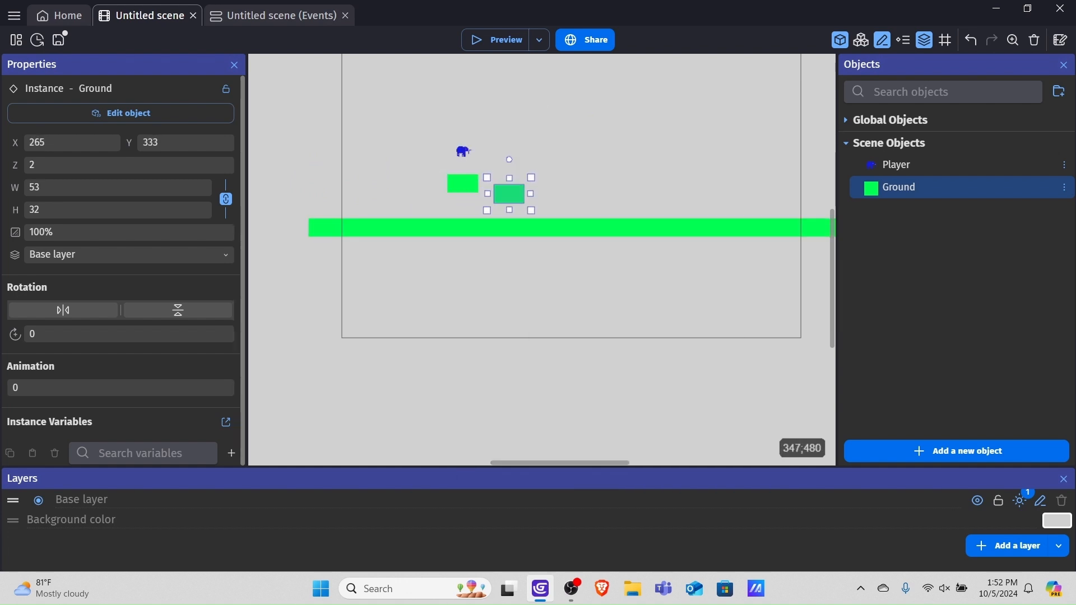
pyautogui.keyDown('ctrl'); pyautogui.scroll(3, 509, 193); pyautogui.keyUp('ctrl')
pyautogui.moveTo(508, 274); pyautogui.dragTo(602, 259)
pyautogui.rightClick(509, 255)
pyautogui.click(537, 317)
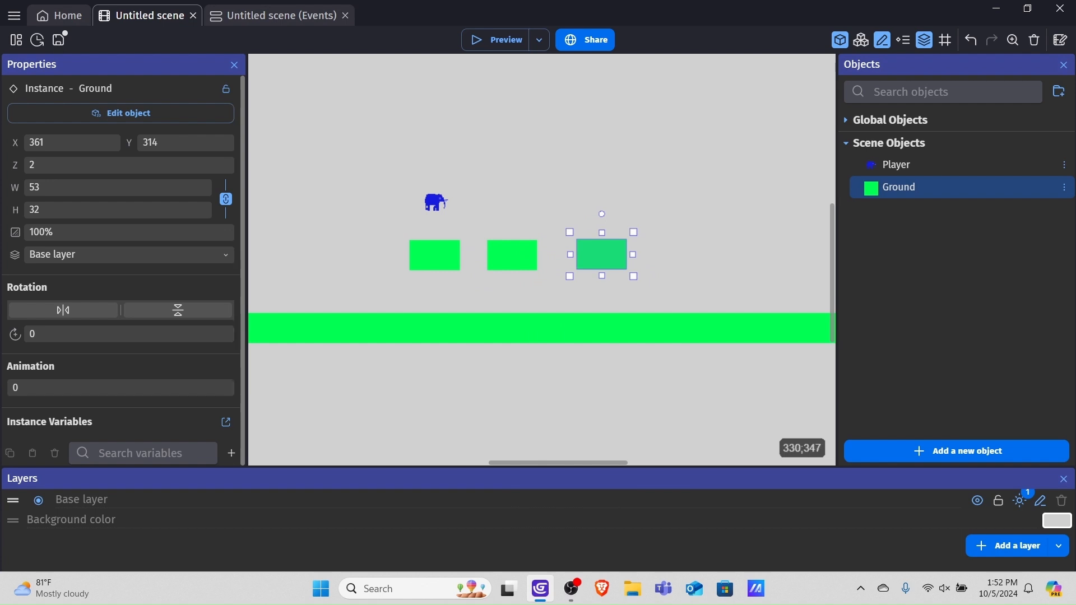
# - Nudge the middle small Ground block slightly and delete it from the row
pyautogui.click(512, 255)
pyautogui.press('Up')
pyautogui.press('Up')
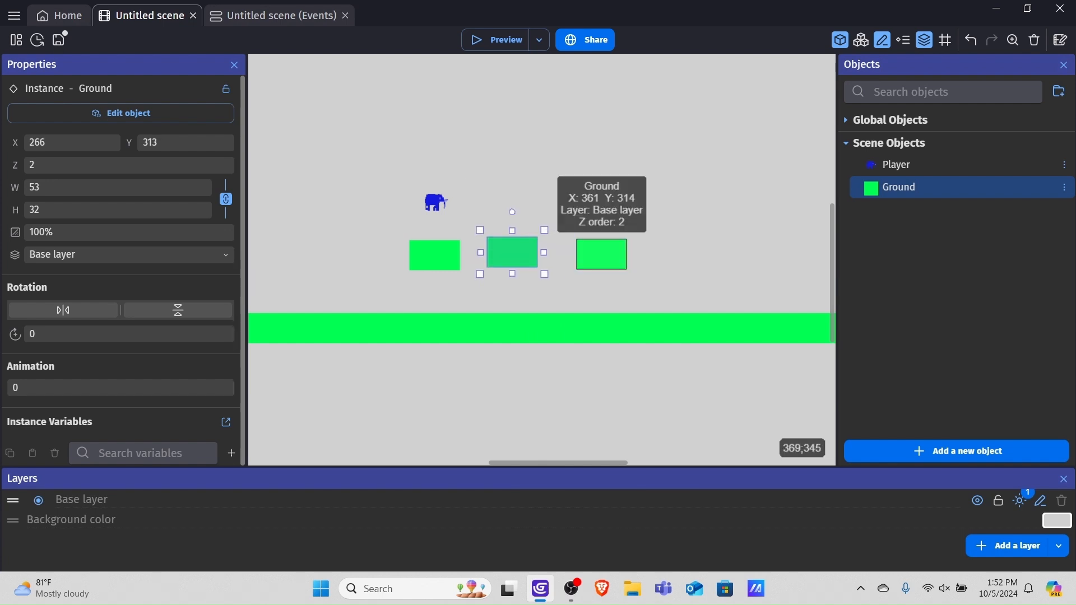
pyautogui.moveTo(508, 257); pyautogui.dragTo(506, 264)
pyautogui.press('Delete')
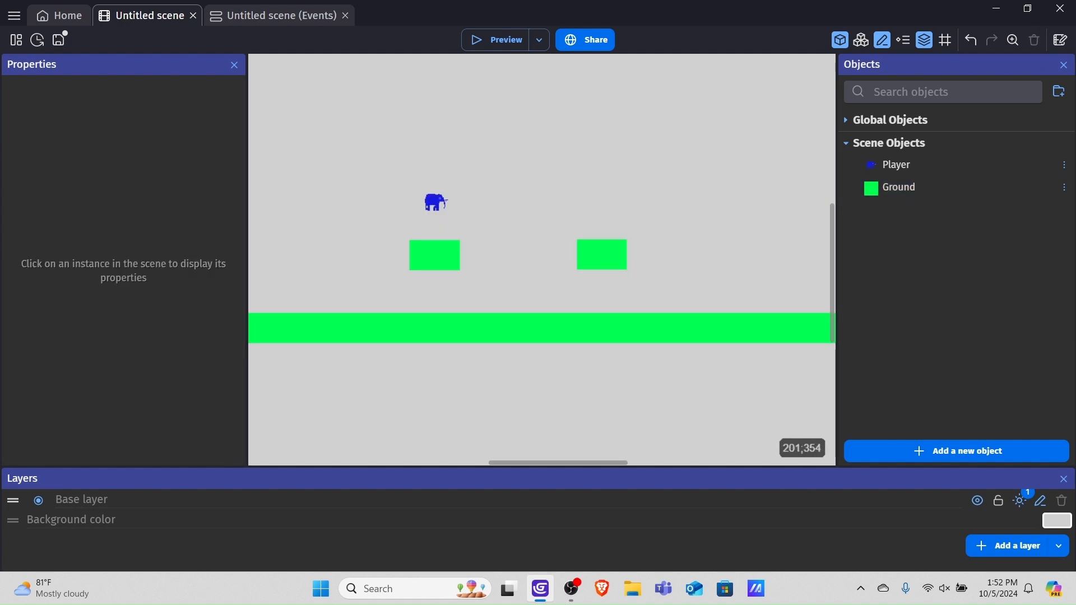
# - Delete the two remaining small Ground blocks above the long Ground bar
pyautogui.click(445, 264)
pyautogui.press('Delete')
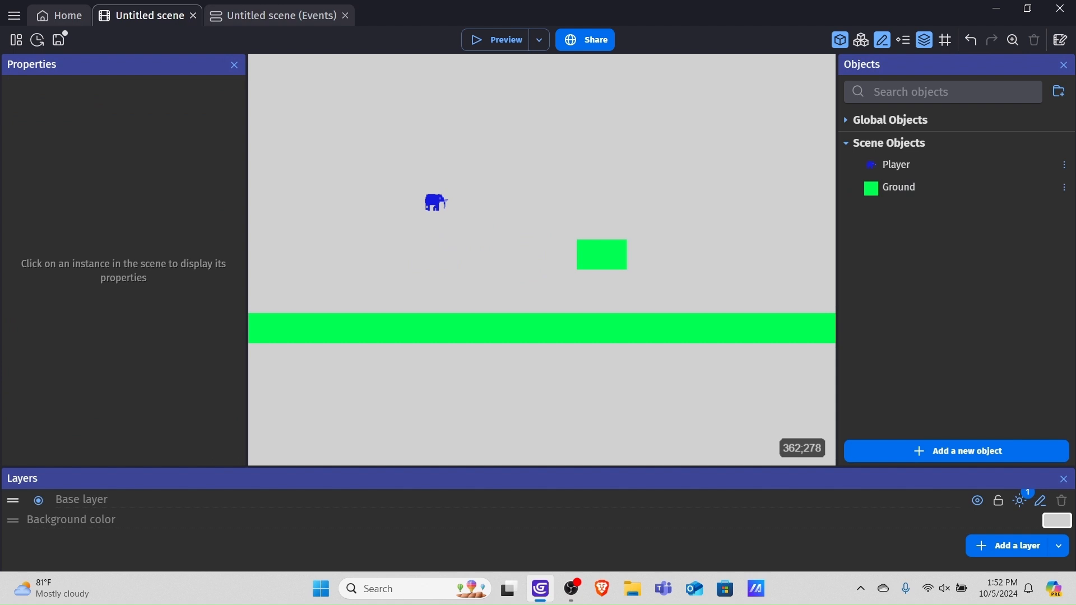
pyautogui.click(602, 254)
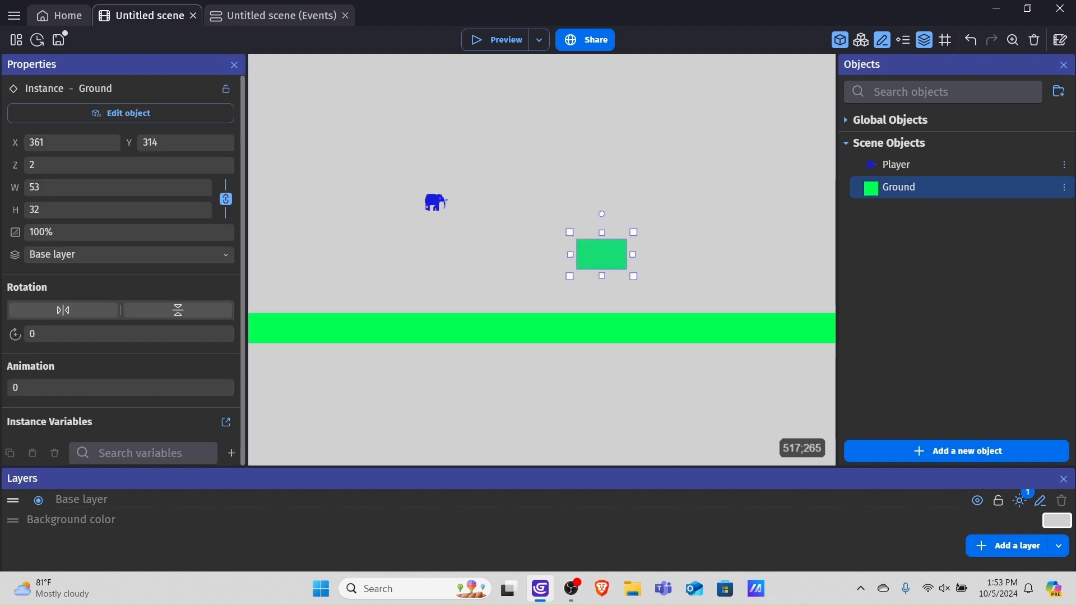
pyautogui.press('Delete')
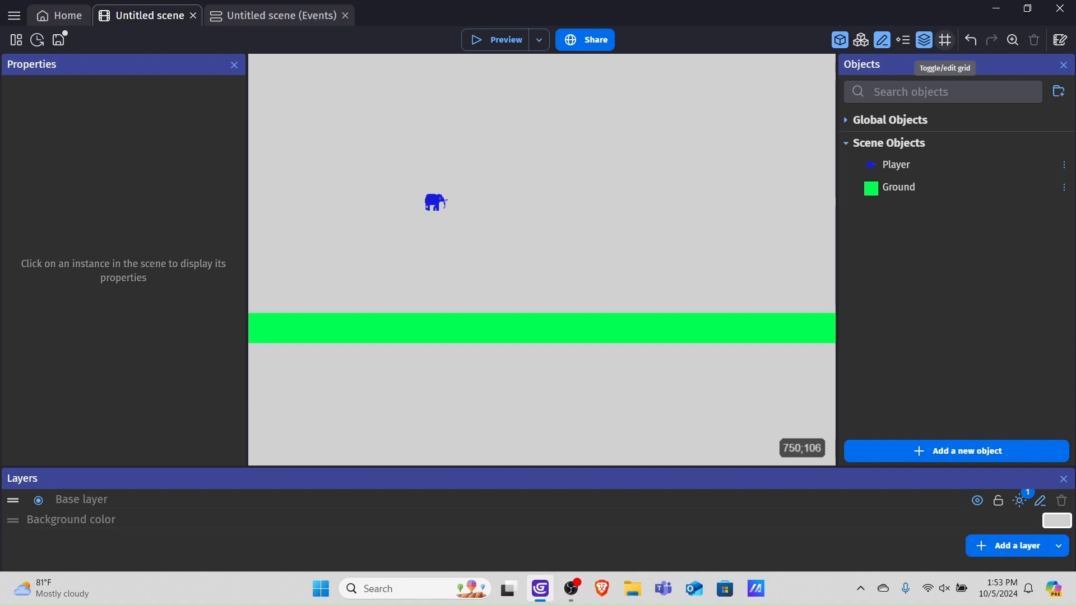
# - Show the scene grid and check its cell size in the grid options without changing anything
pyautogui.click(945, 39)
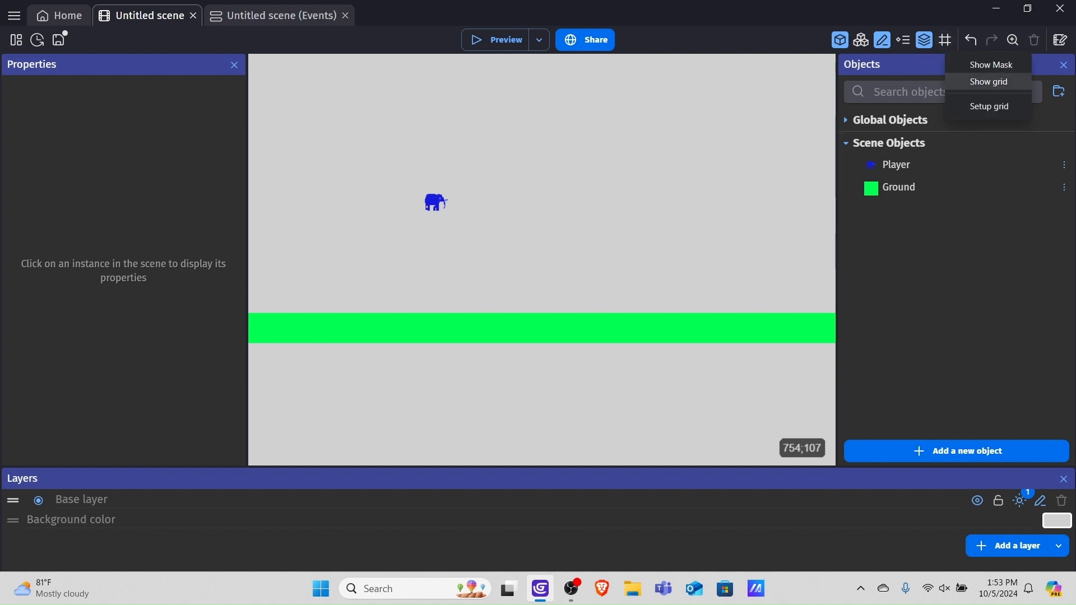
pyautogui.click(988, 82)
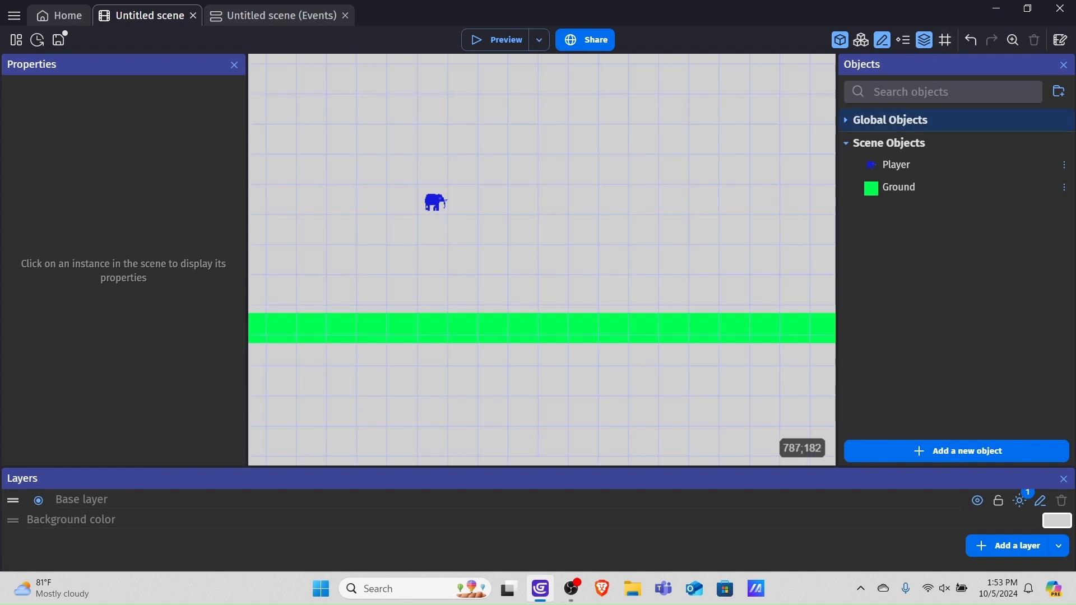
pyautogui.keyDown('ctrl'); pyautogui.scroll(-2, 558, 227); pyautogui.keyUp('ctrl')
pyautogui.keyDown('ctrl'); pyautogui.scroll(-1, 556, 226); pyautogui.keyUp('ctrl')
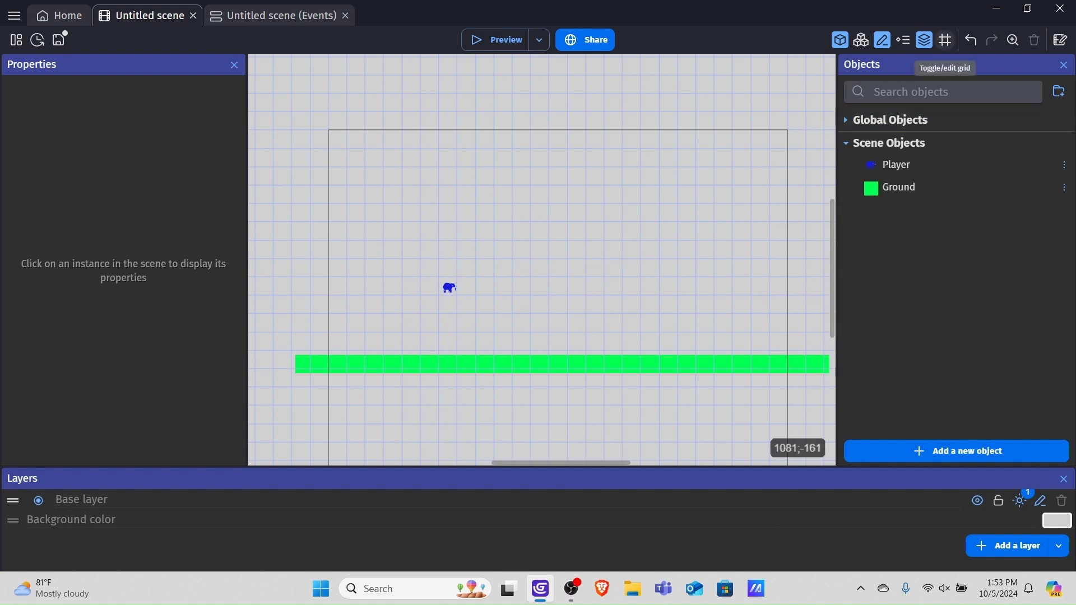
pyautogui.click(945, 39)
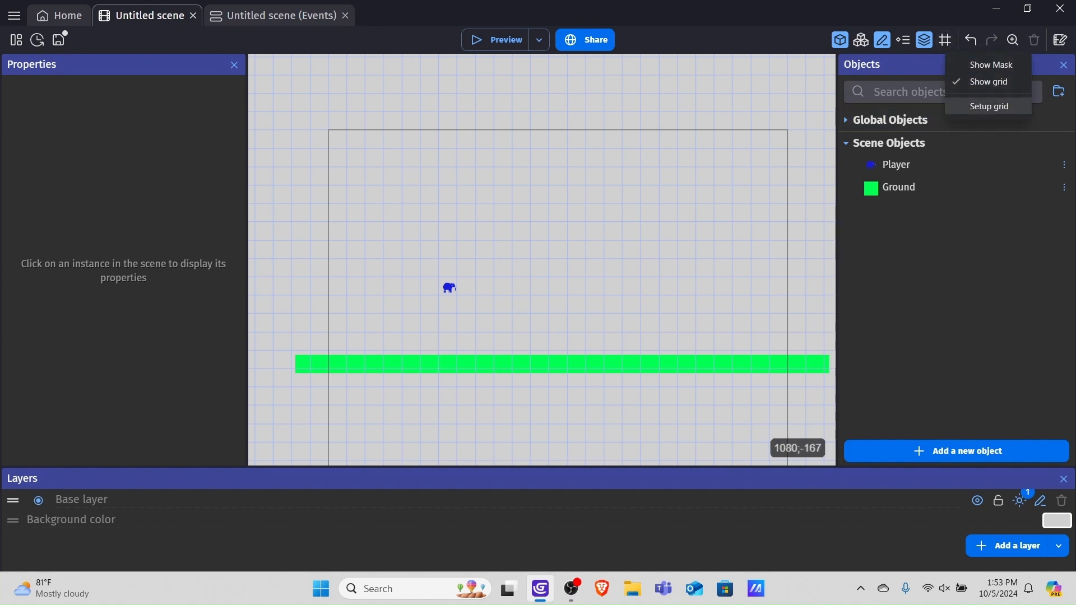
pyautogui.click(989, 106)
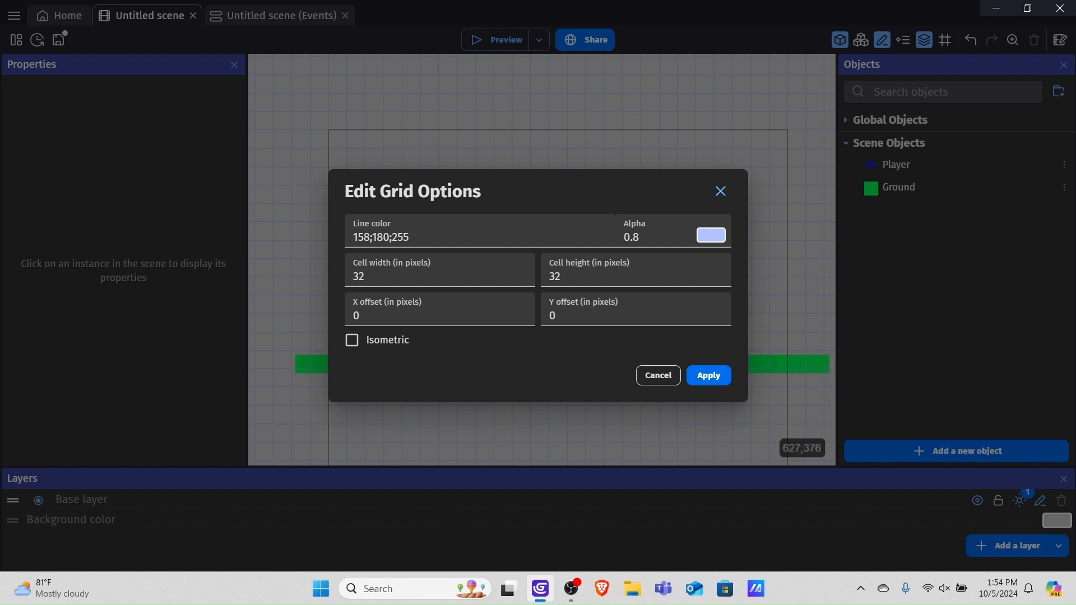
pyautogui.press('Escape')
# - Move the long Ground bar down to Y 448 and place two adjacent 32 by 32 Ground blocks at X 192 and 224, Y 320
pyautogui.moveTo(566, 361); pyautogui.dragTo(565, 401)
pyautogui.scroll(-1, 579, 289)
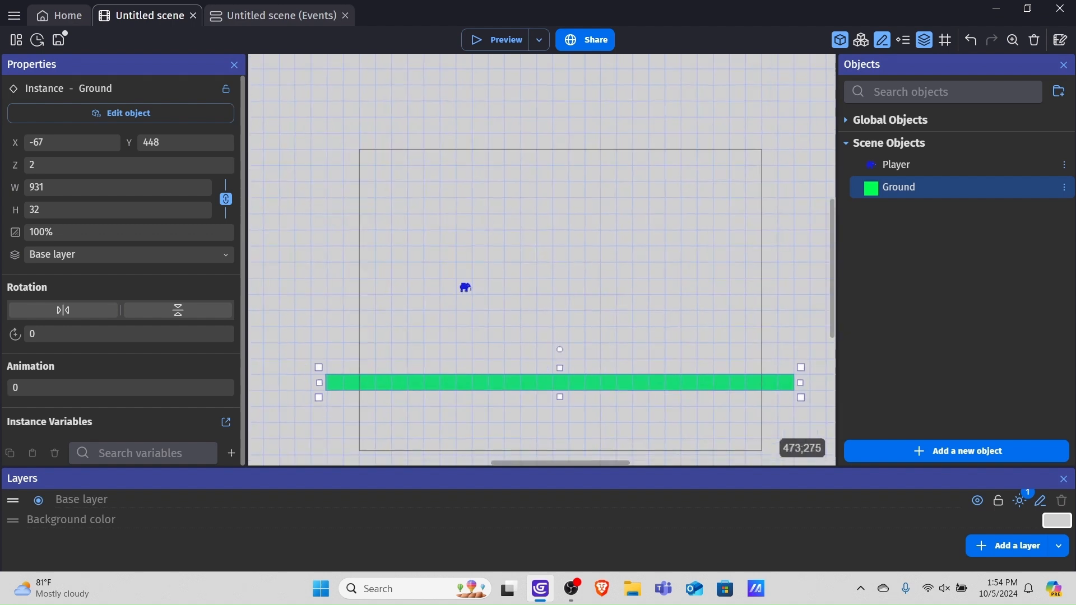
pyautogui.moveTo(874, 187); pyautogui.dragTo(465, 319)
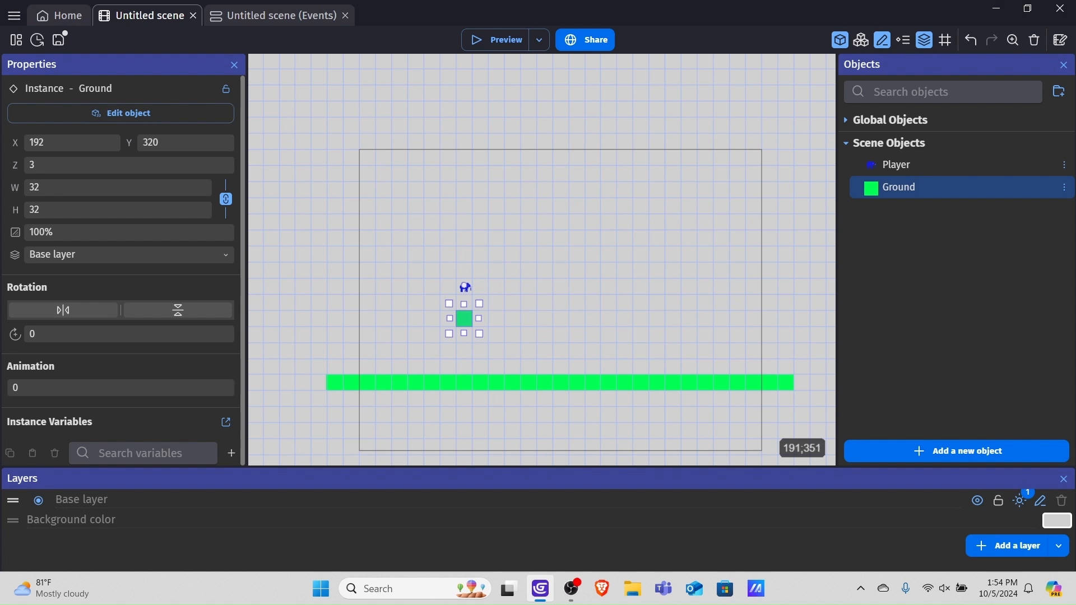
pyautogui.rightClick(464, 287)
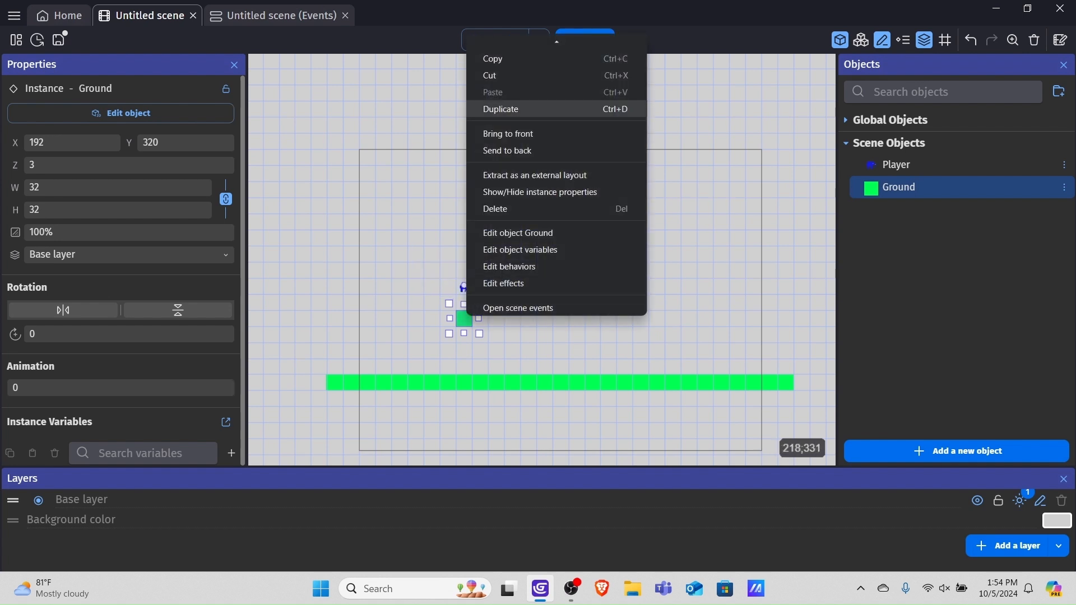
pyautogui.click(500, 109)
pyautogui.moveTo(466, 317)
pyautogui.mouseDown()
pyautogui.moveTo(499, 318)
pyautogui.moveTo(478, 315)
pyautogui.moveTo(514, 285)
pyautogui.moveTo(483, 299)
pyautogui.moveTo(492, 322)
pyautogui.moveTo(480, 319)
pyautogui.mouseUp()
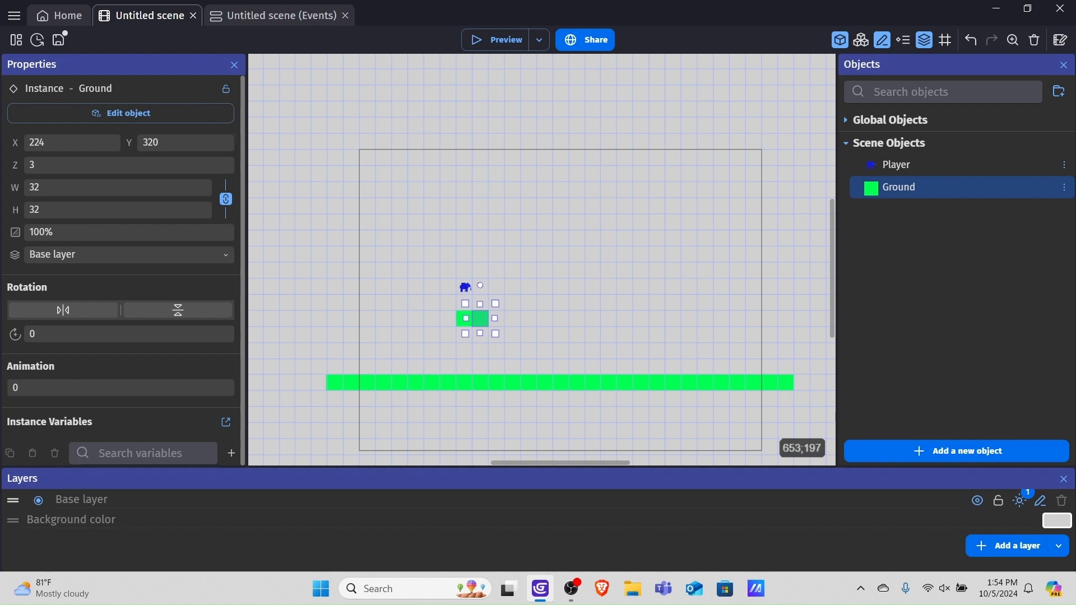
# - Delete both 32 by 32 Ground blocks beneath the Player
pyautogui.press('Delete')
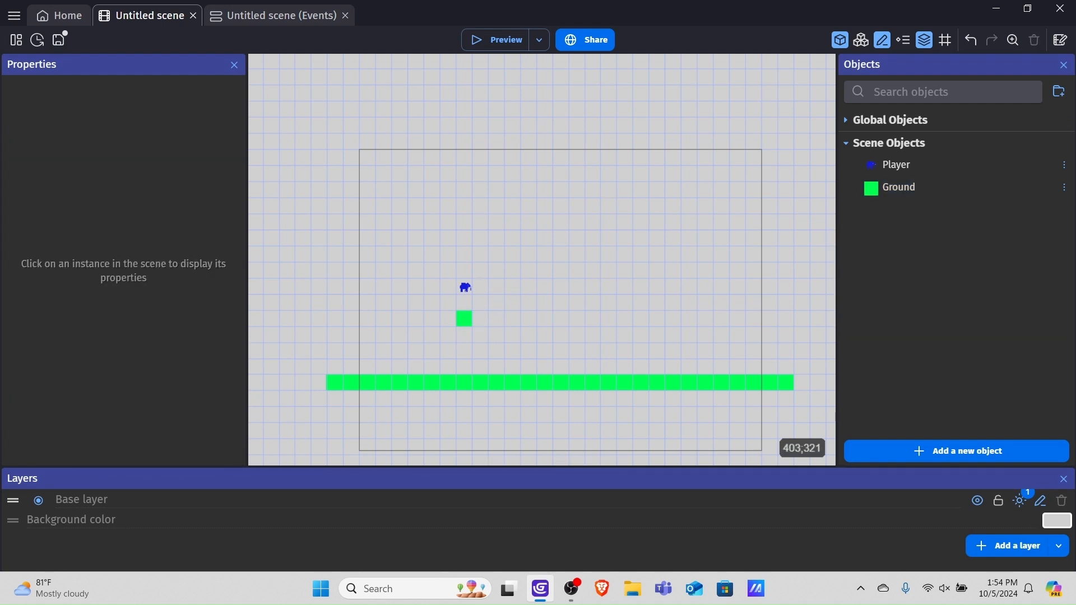
pyautogui.click(464, 319)
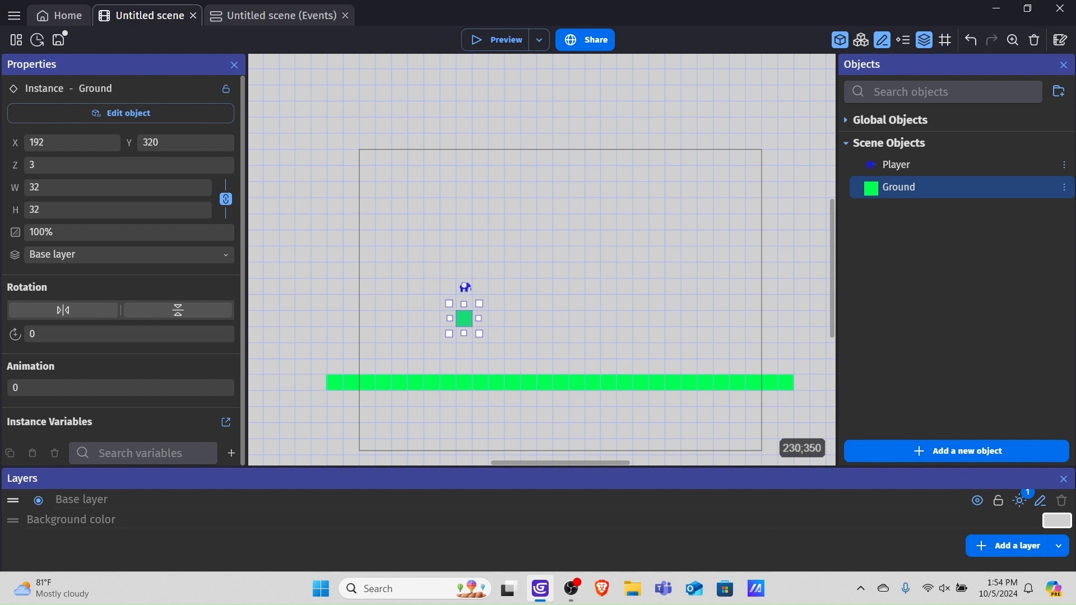
pyautogui.press('Delete')
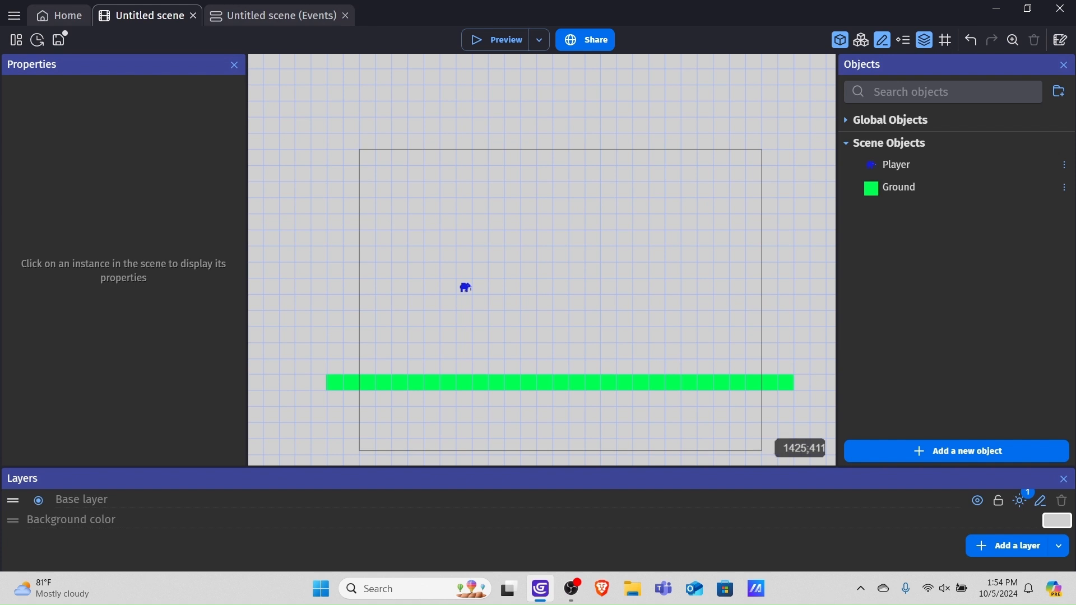
# - Create a new Tile map object named GroundTilemap with a tile size of 32
pyautogui.click(949, 455)
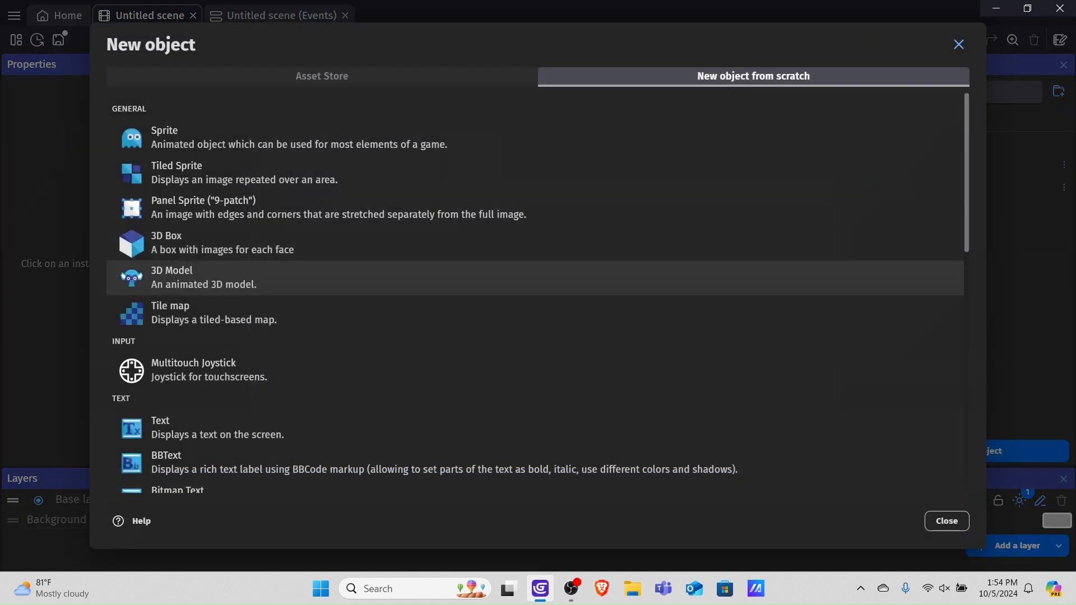
pyautogui.scroll(-3, 505, 168)
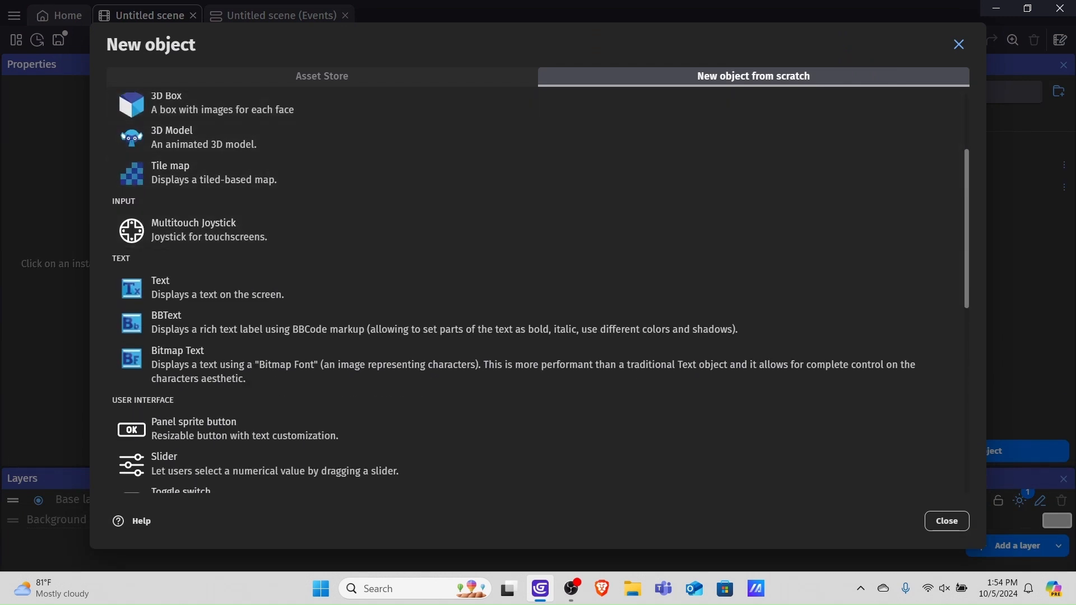
pyautogui.scroll(3, 504, 336)
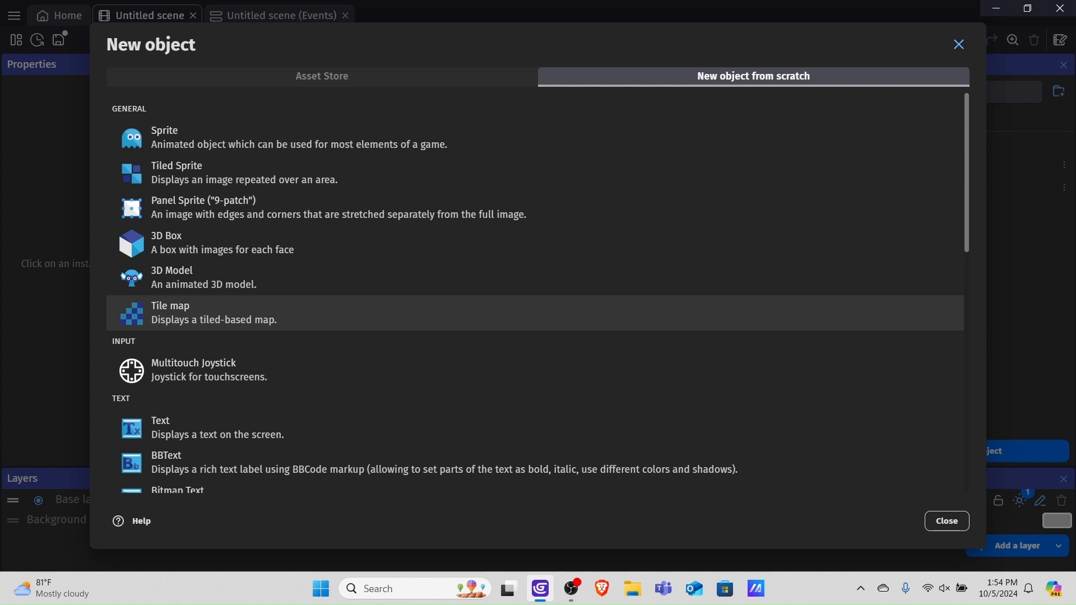
pyautogui.click(336, 313)
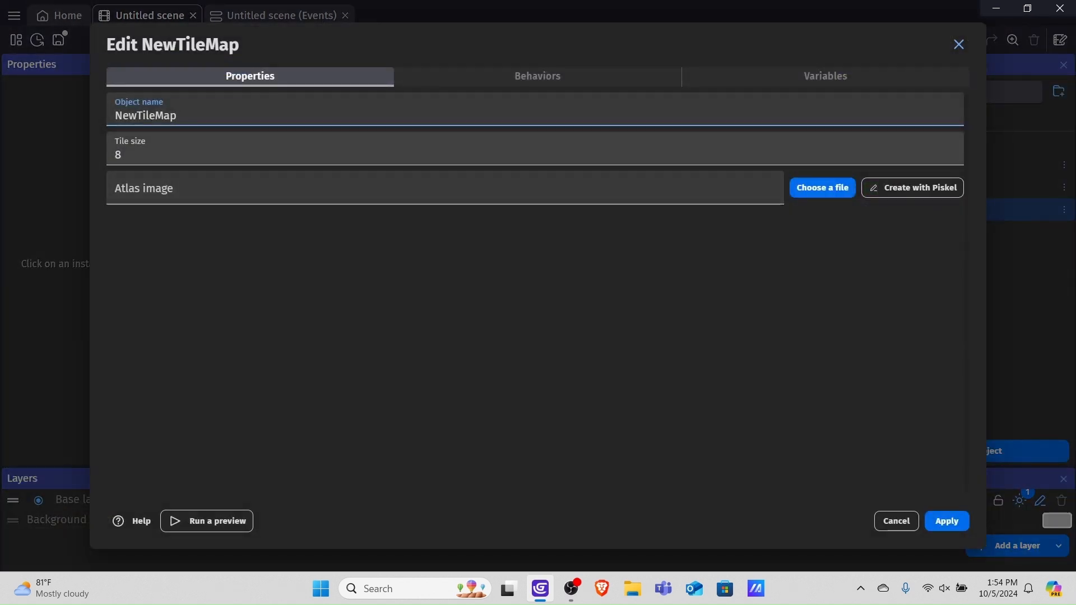
pyautogui.press('BackSpace')
pyautogui.write('GroundTilemap')
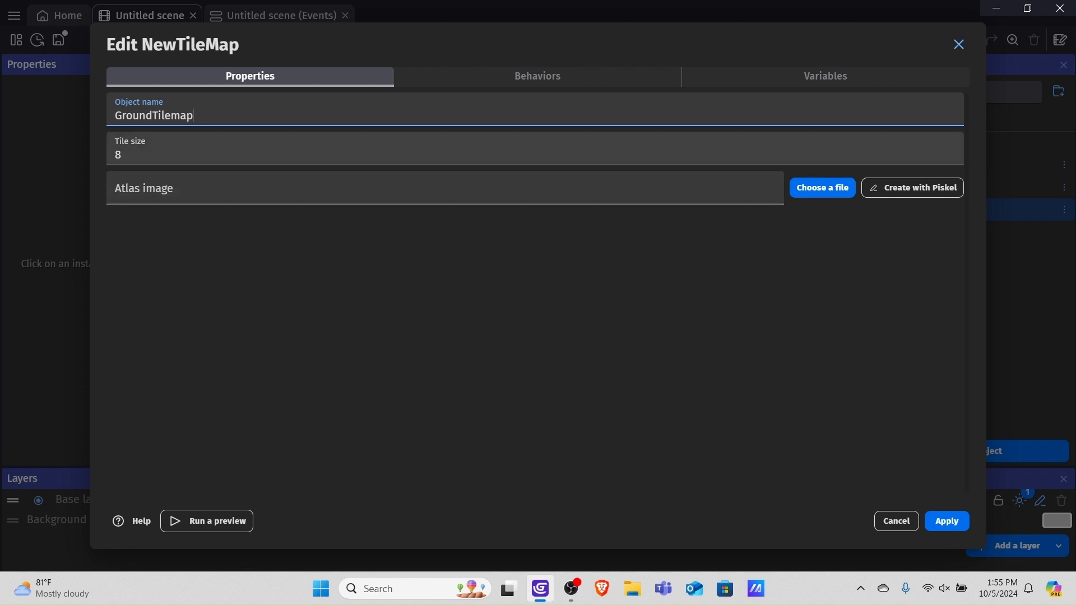
pyautogui.press('Tab')
pyautogui.press('BackSpace')
pyautogui.write('32')
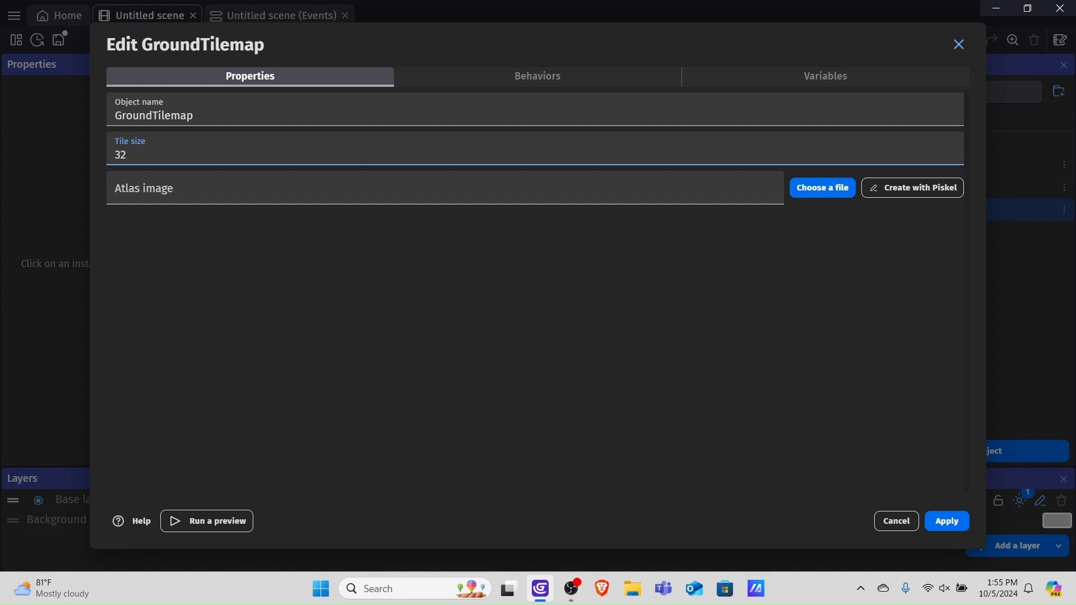
# - Use Green Ground.png as the atlas image of GroundTilemap
pyautogui.click(393, 188)
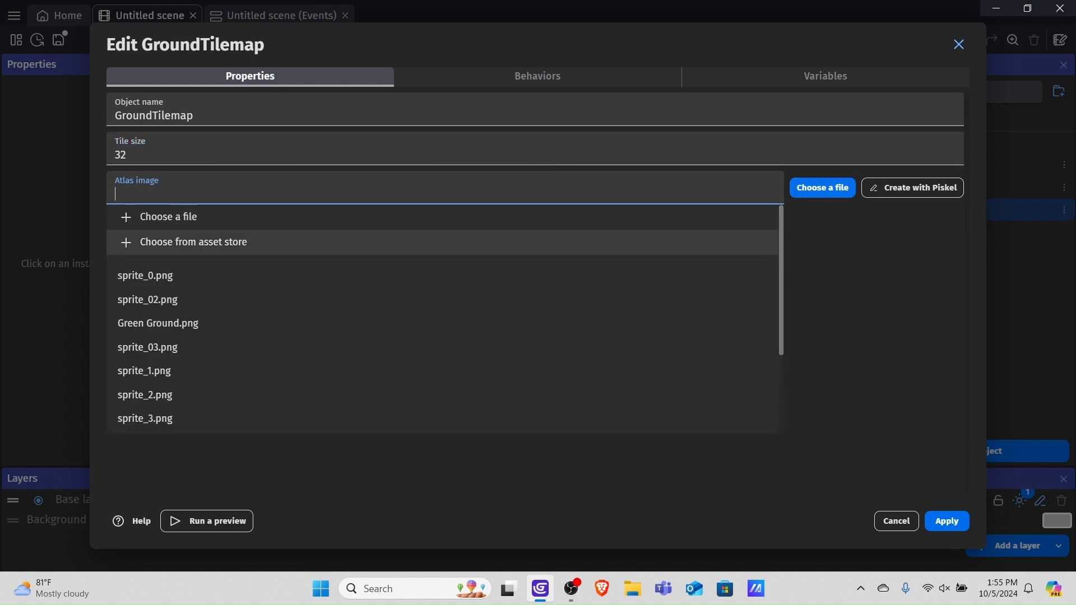
pyautogui.press('Down')
pyautogui.press('Down')
pyautogui.press('Down')
pyautogui.press('Up')
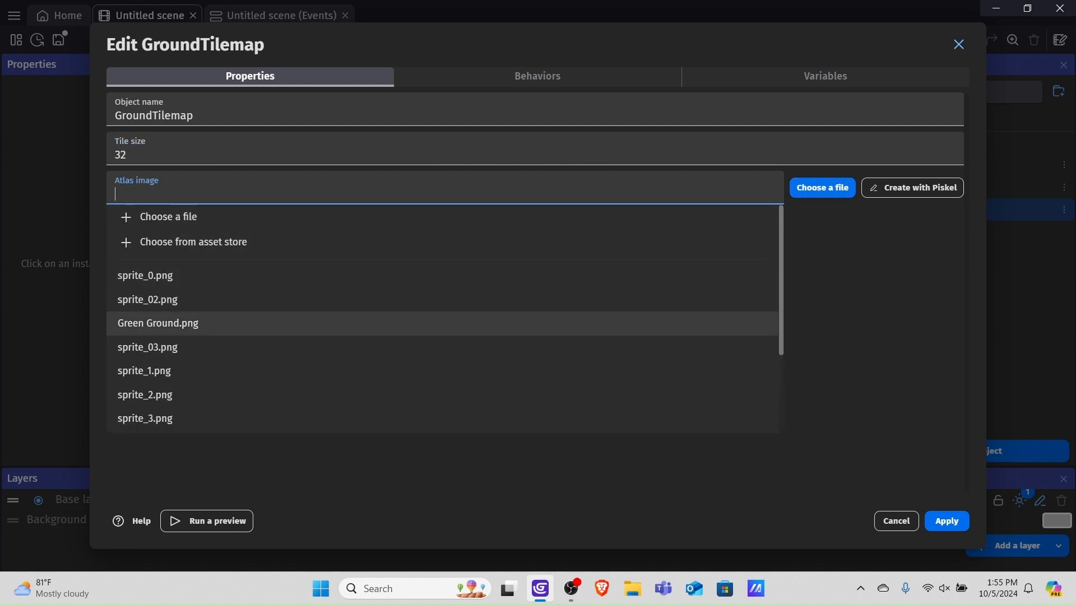
pyautogui.press('Down')
pyautogui.press('Up')
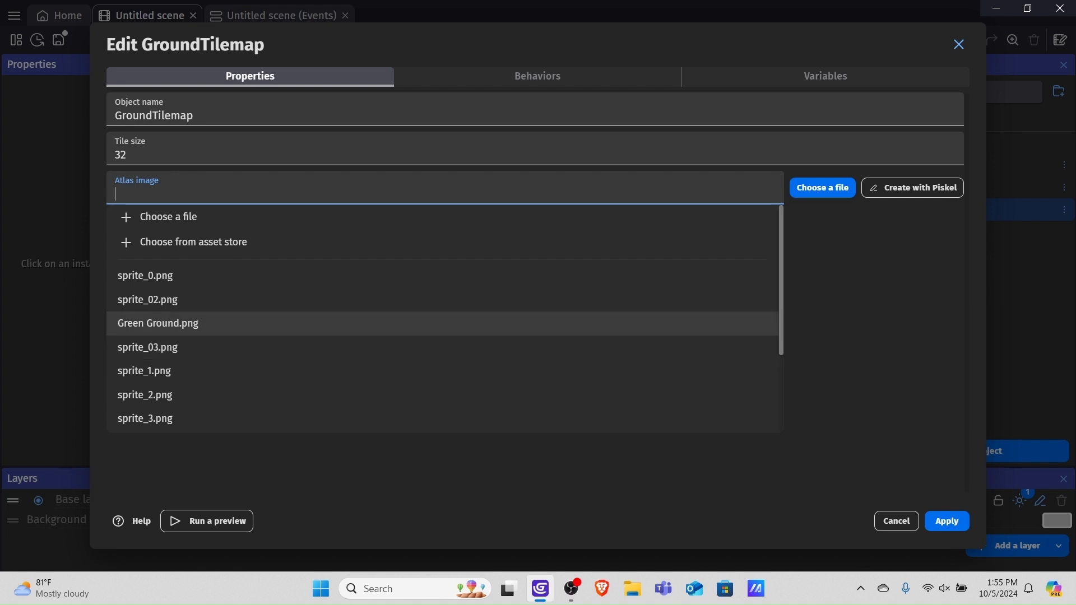
pyautogui.press('Down')
pyautogui.press('Up')
pyautogui.press('Up')
pyautogui.press('Down')
pyautogui.press('Return')
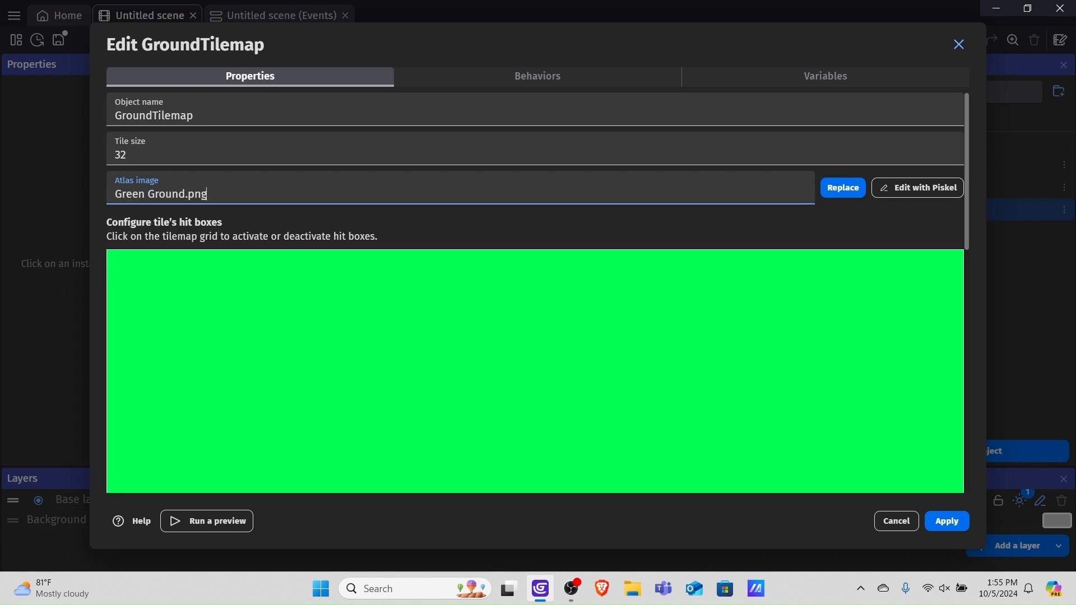
# - Activate the hit box of the green tile in GroundTilemap's atlas
pyautogui.scroll(-3, 535, 336)
pyautogui.scroll(1, 536, 336)
pyautogui.scroll(2, 535, 337)
pyautogui.scroll(-3, 535, 291)
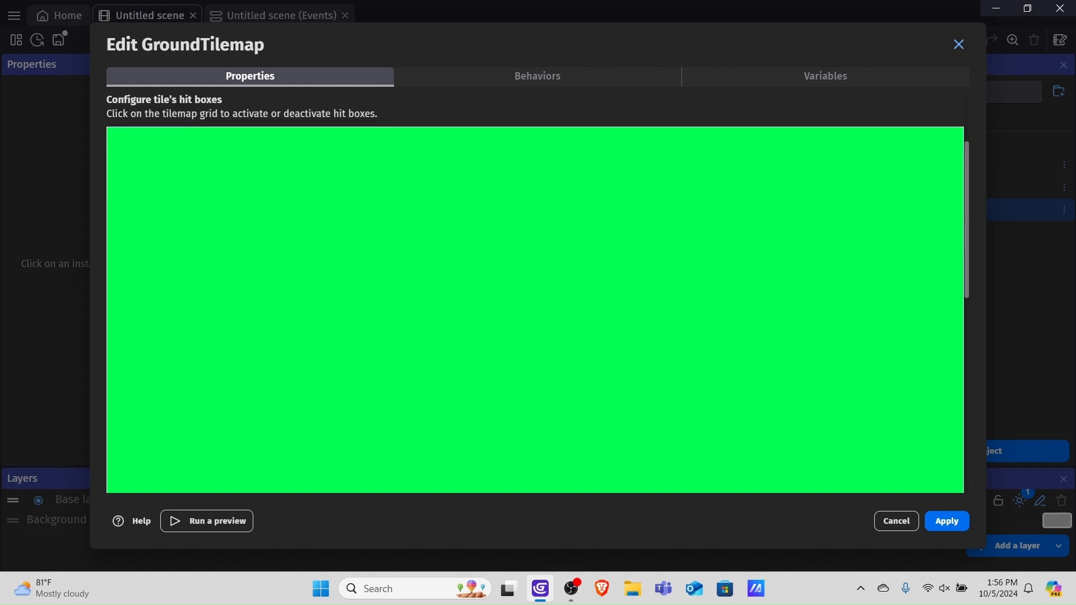
pyautogui.scroll(3, 535, 291)
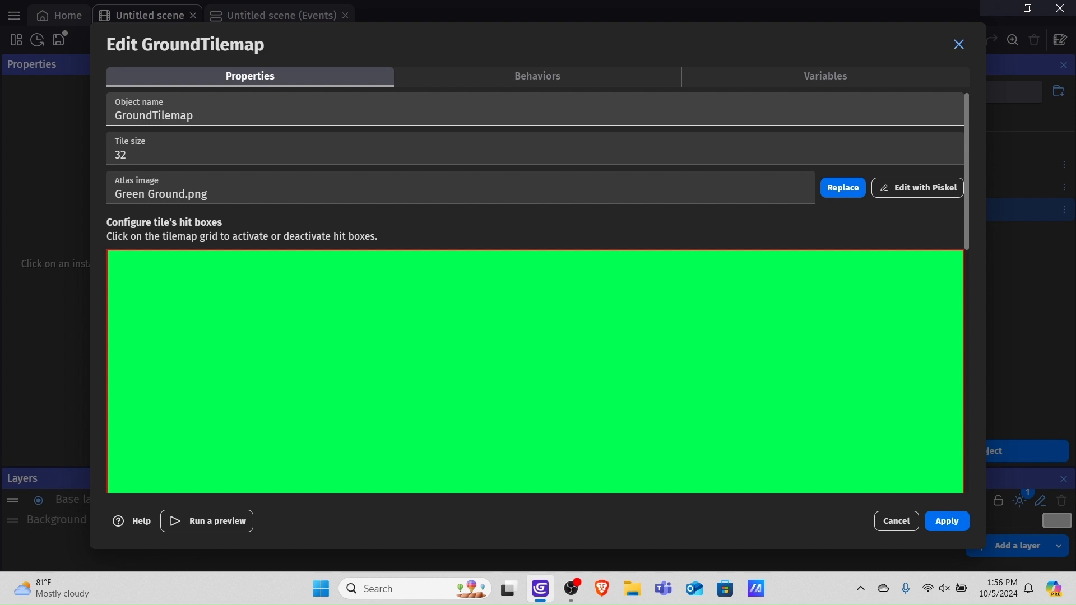
# - Add the Platform behavior to GroundTilemap with ledge grabbing disabled, and apply the object's settings
pyautogui.click(538, 75)
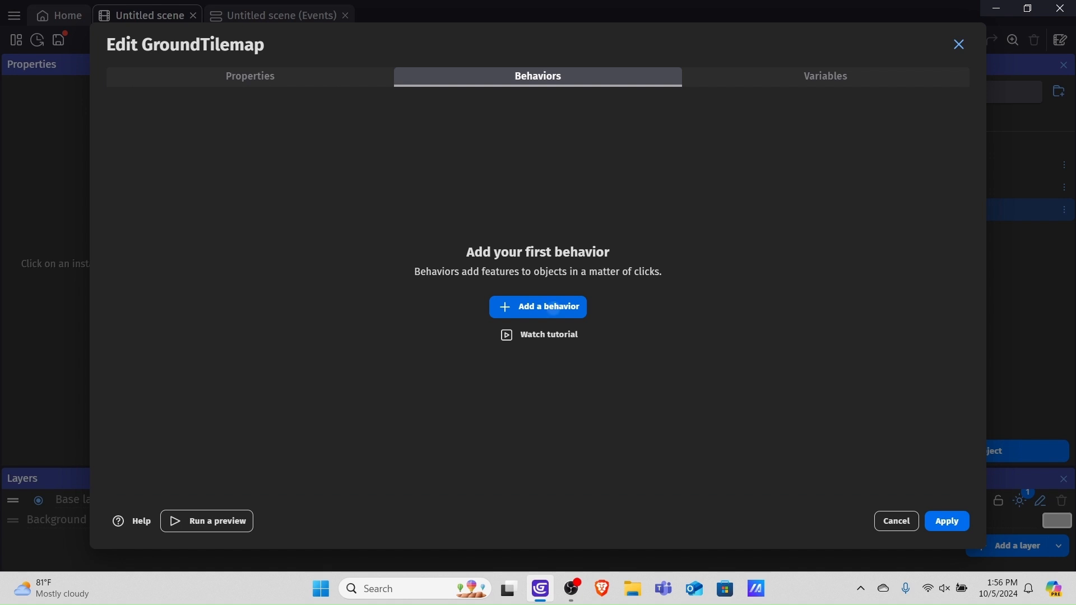
pyautogui.click(539, 307)
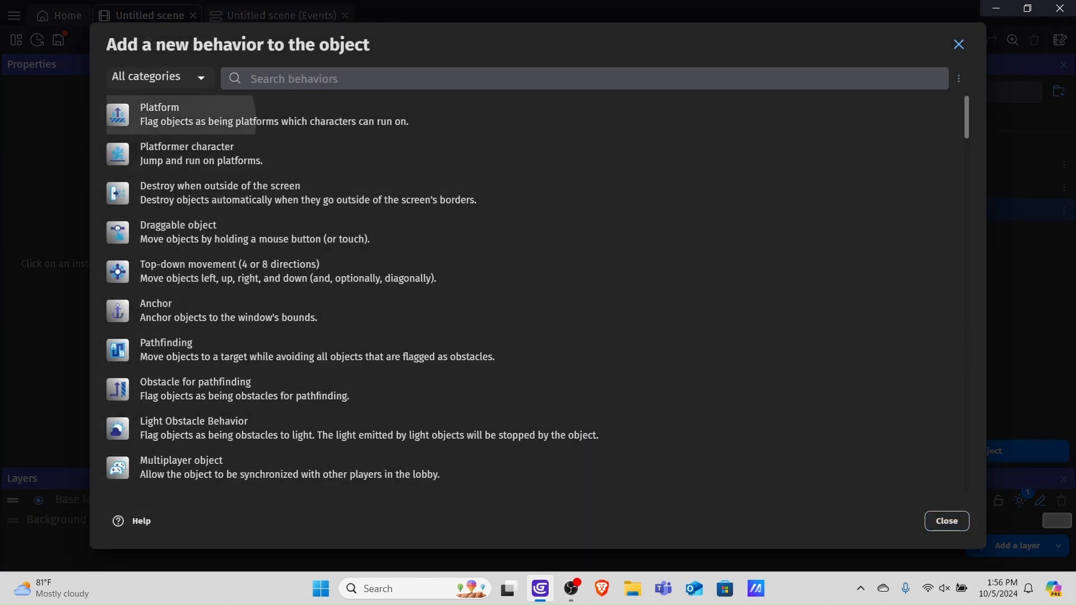
pyautogui.click(160, 114)
pyautogui.click(125, 211)
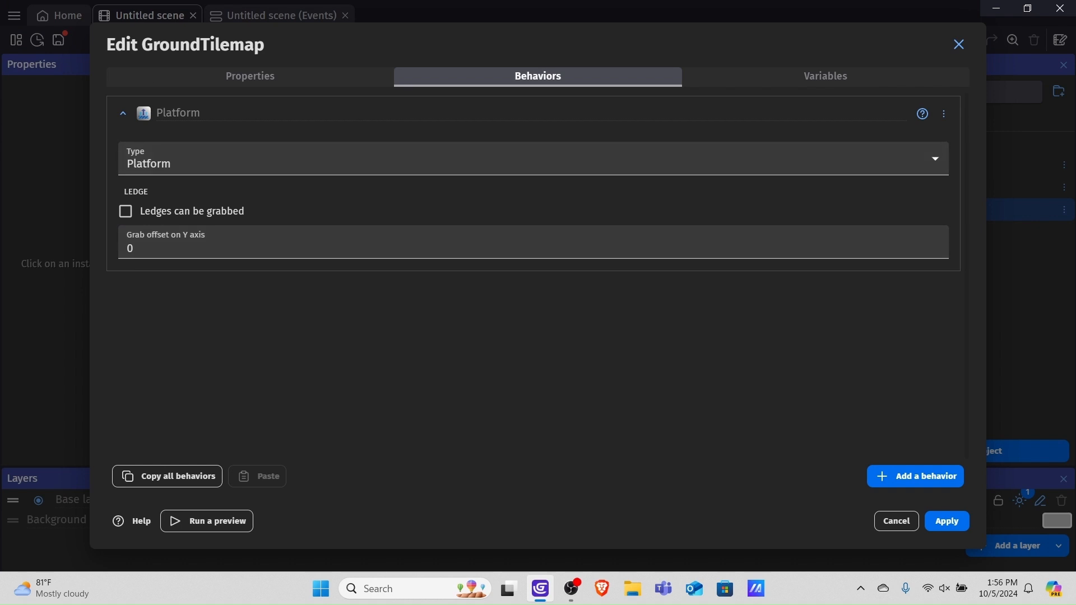
pyautogui.click(948, 521)
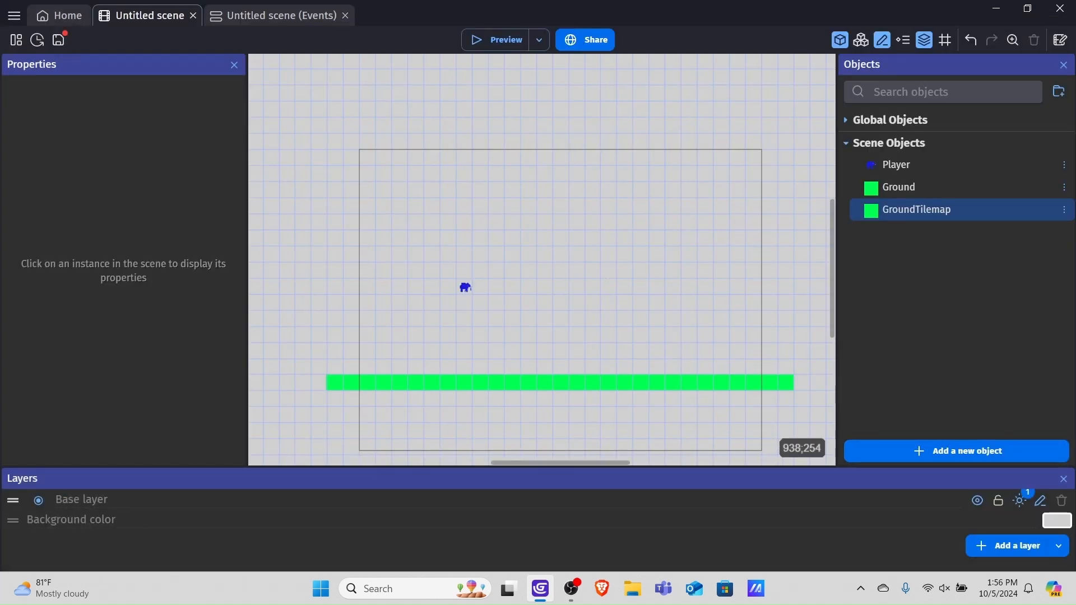
# - Delete the long Ground bar from the scene
pyautogui.scroll(-1, 462, 335)
pyautogui.click(638, 379)
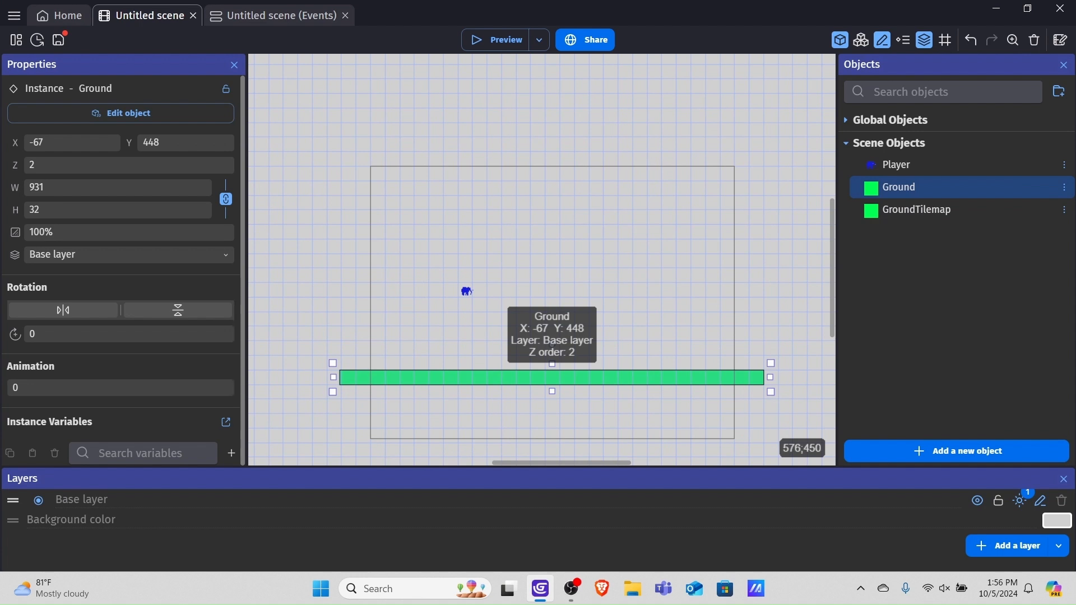
pyautogui.press('Delete')
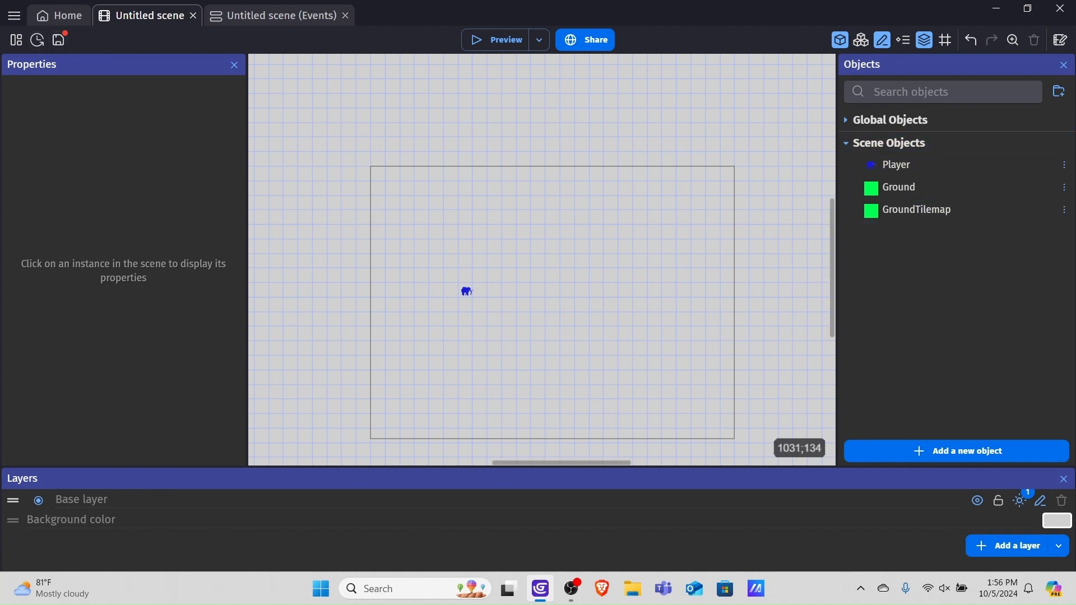
# - Place a GroundTilemap instance above the game window frame at X 96, Y -96
pyautogui.click(917, 210)
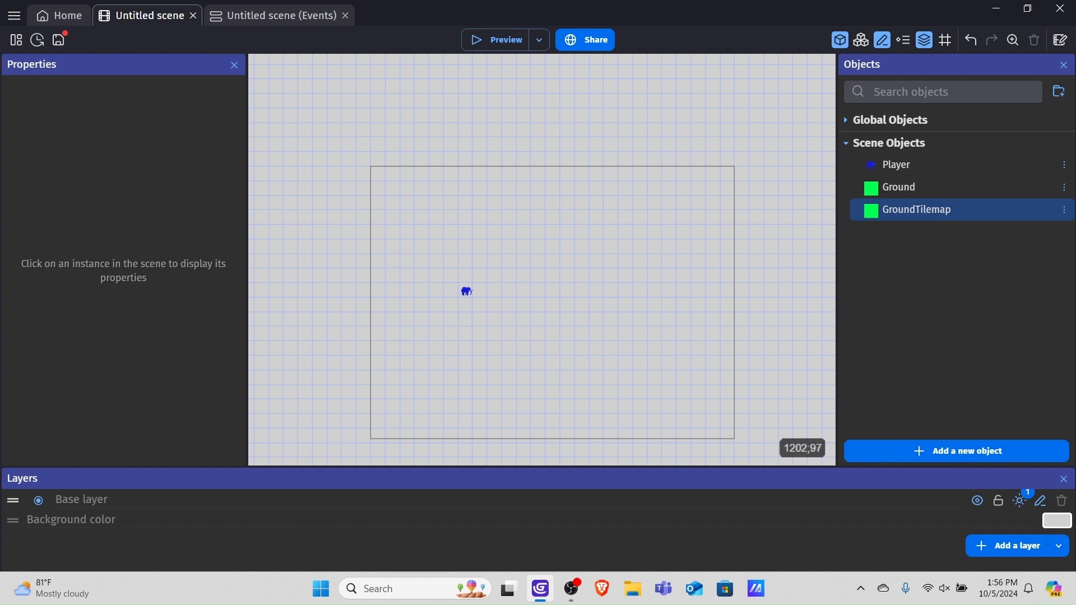
pyautogui.moveTo(905, 211); pyautogui.dragTo(418, 127)
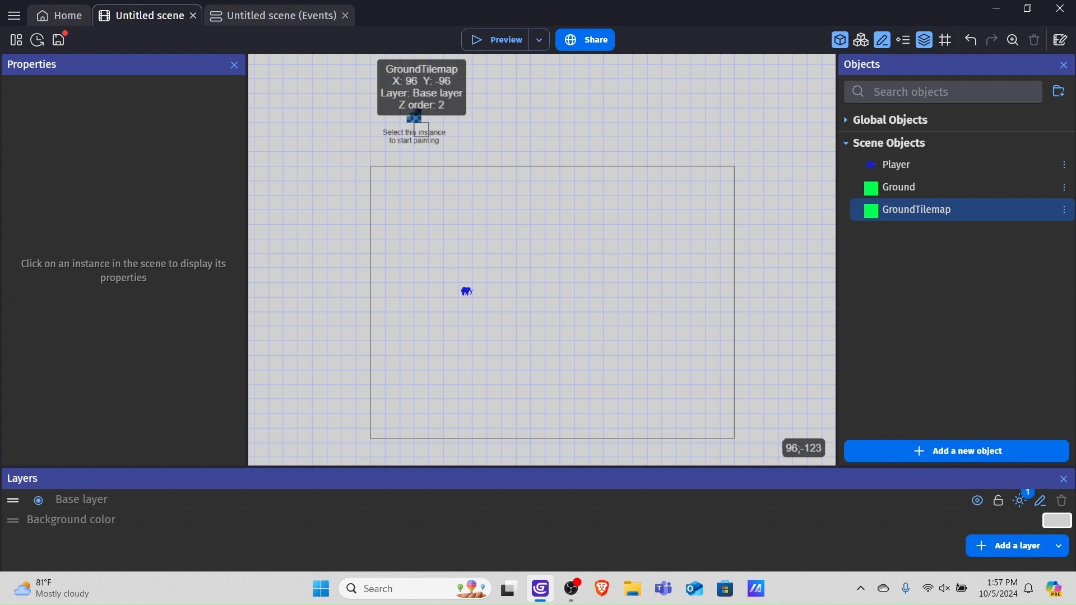
# - Select the GroundTilemap instance above the game window frame and bring up its tilemap painter
pyautogui.keyDown('ctrl'); pyautogui.scroll(5, 419, 122); pyautogui.keyUp('ctrl')
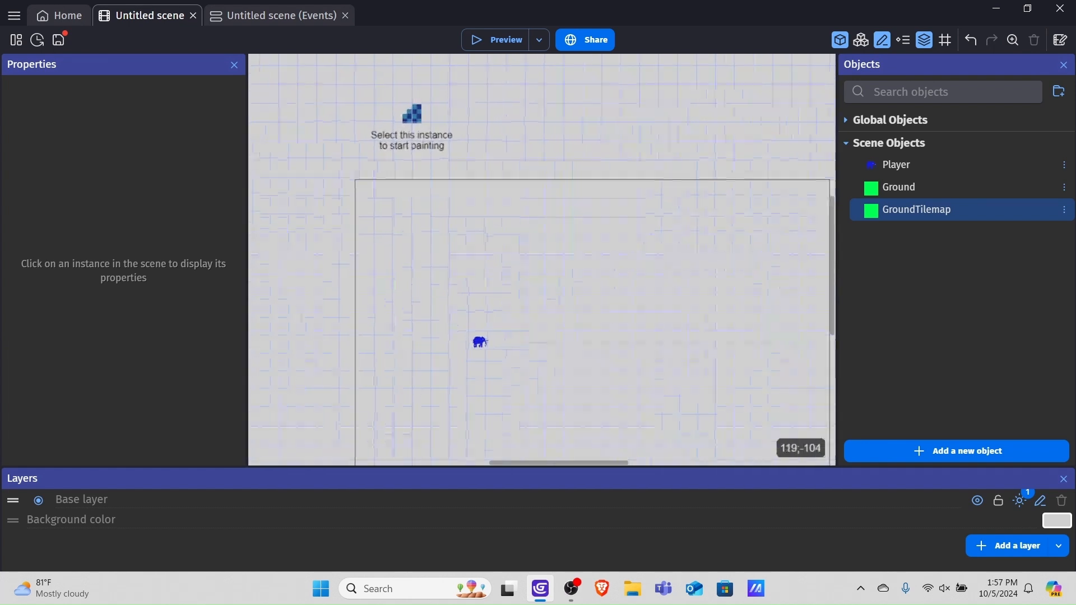
pyautogui.keyDown('ctrl'); pyautogui.scroll(2, 421, 128); pyautogui.keyUp('ctrl')
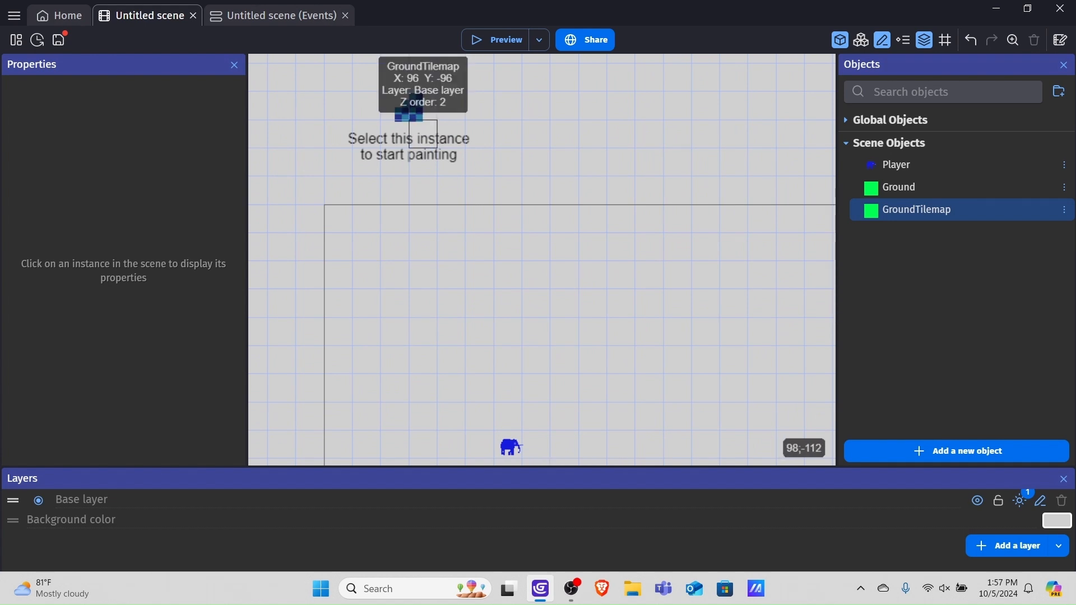
pyautogui.click(423, 134)
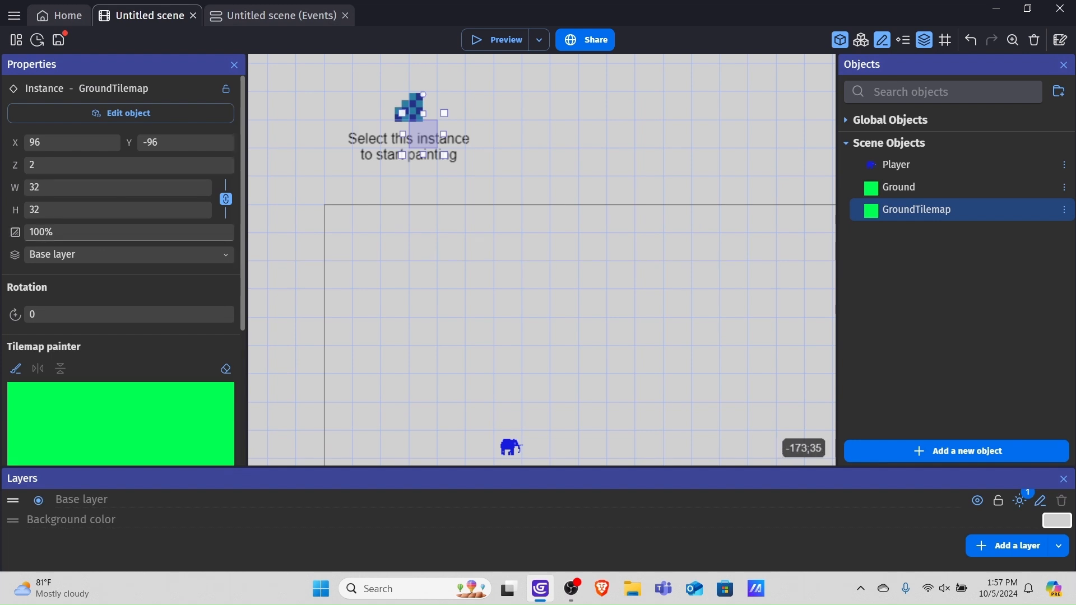
pyautogui.scroll(-4, 120, 258)
pyautogui.scroll(4, 120, 258)
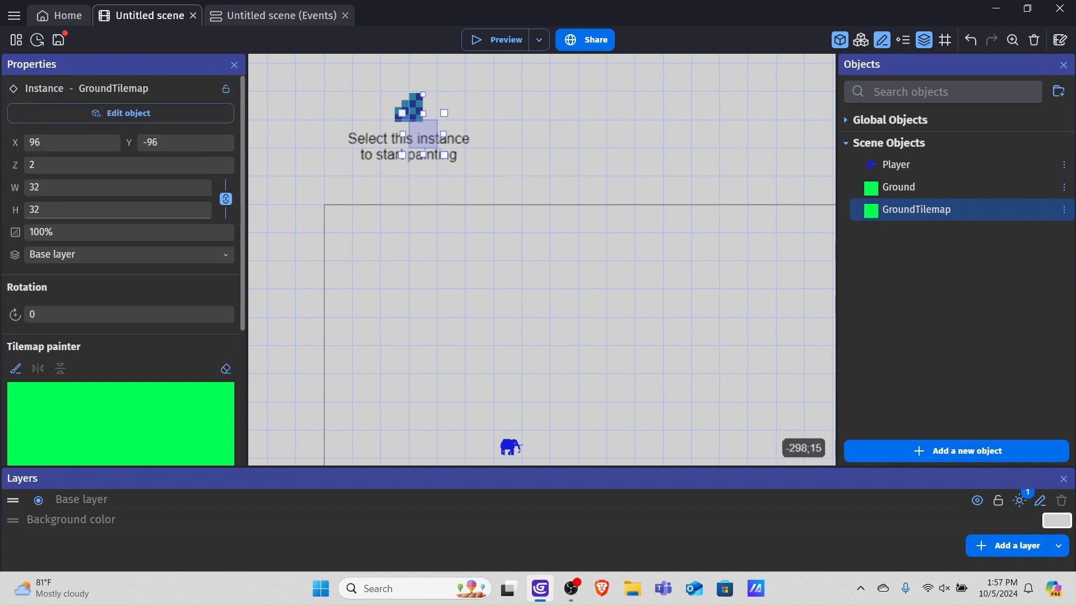
pyautogui.scroll(-4, 121, 258)
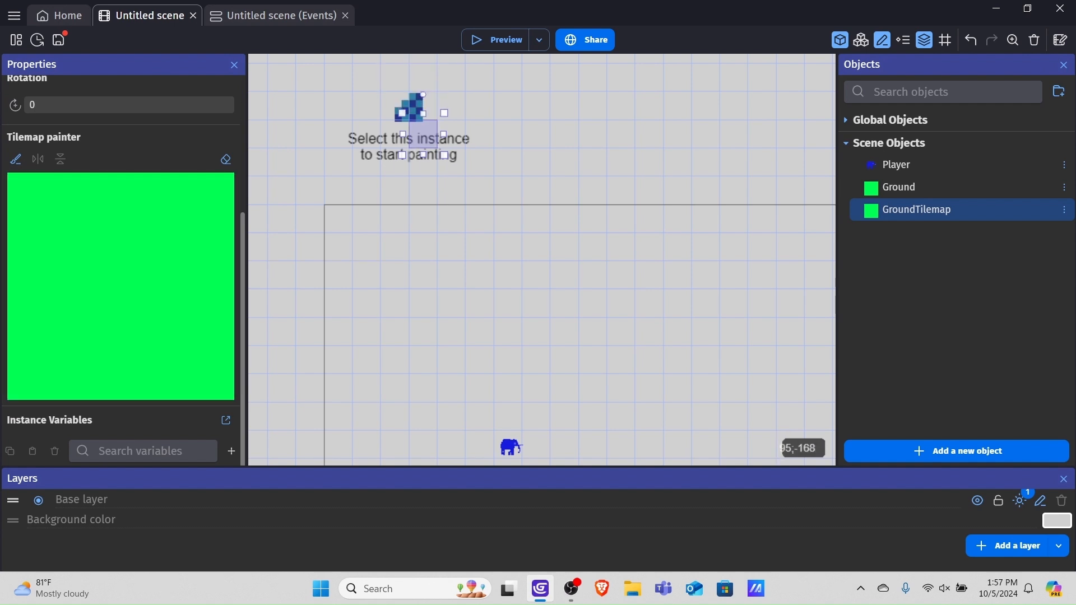
# - Paint a row of green GroundTilemap tiles below the Player, across most of the game window frame's width
pyautogui.scroll(-1, 408, 205)
pyautogui.moveTo(531, 274); pyautogui.dragTo(512, 50, button='middle')
pyautogui.scroll(-1, 416, 202)
pyautogui.moveTo(427, 162); pyautogui.dragTo(401, 271, button='middle')
pyautogui.scroll(-1, 449, 207)
pyautogui.moveTo(438, 229); pyautogui.dragTo(473, 157, button='middle')
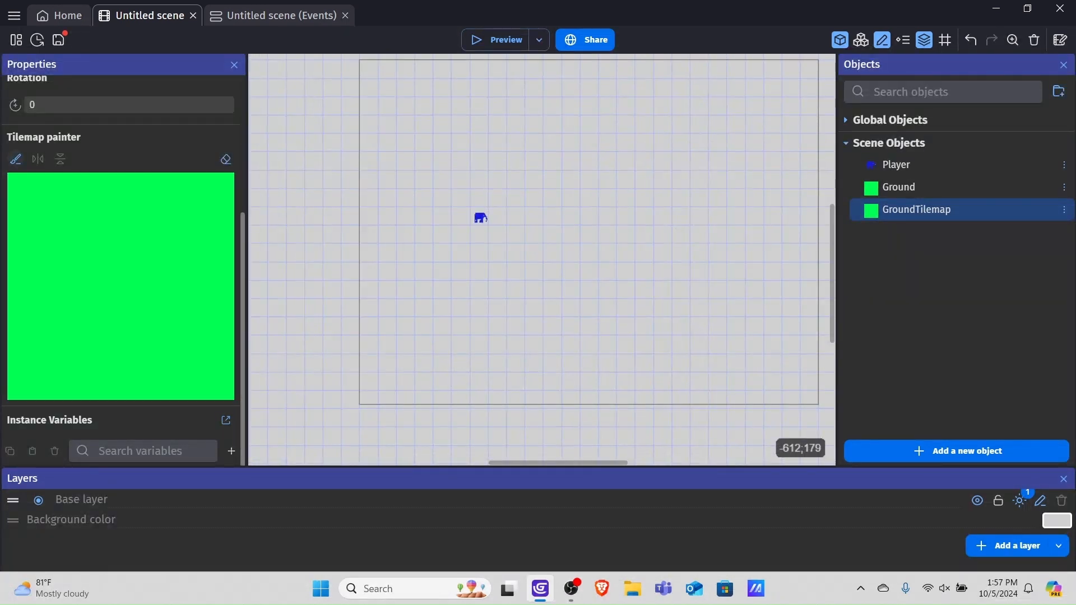
pyautogui.click(15, 159)
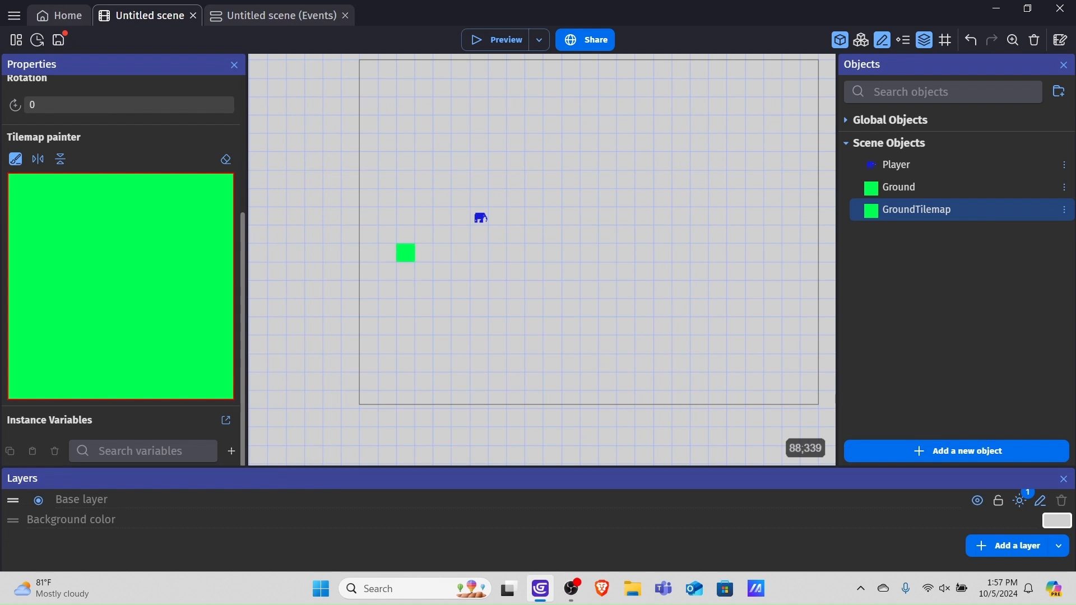
pyautogui.moveTo(387, 271); pyautogui.dragTo(424, 271)
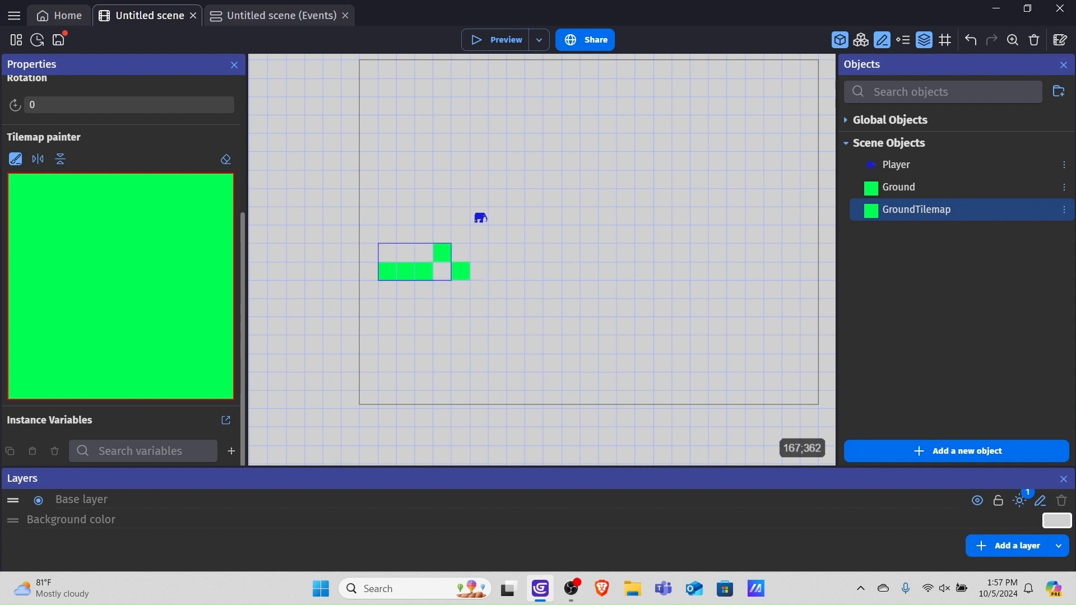
pyautogui.moveTo(461, 272); pyautogui.dragTo(755, 271)
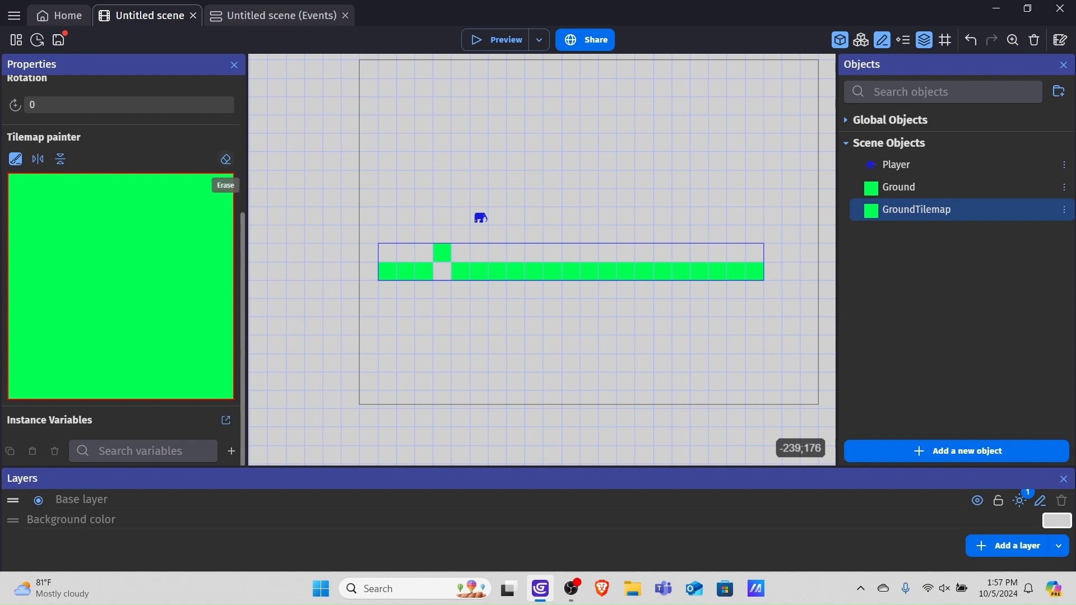
# - Erase all the painted GroundTilemap tiles below the Player
pyautogui.click(226, 160)
pyautogui.moveTo(387, 271); pyautogui.dragTo(423, 271)
pyautogui.click(438, 259)
pyautogui.click(465, 272)
pyautogui.click(480, 273)
pyautogui.moveTo(518, 274); pyautogui.dragTo(766, 272)
pyautogui.click(497, 271)
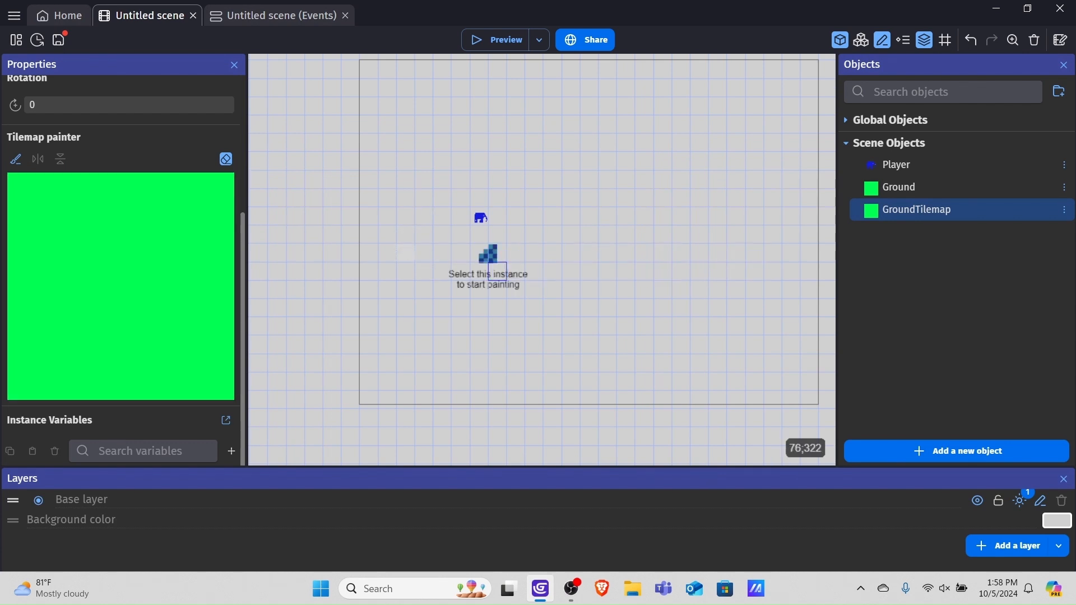
# - Paint an eight-tile ground row starting at the game window frame's left edge, then toggle the horizontal tile flip on and off
pyautogui.click(14, 185)
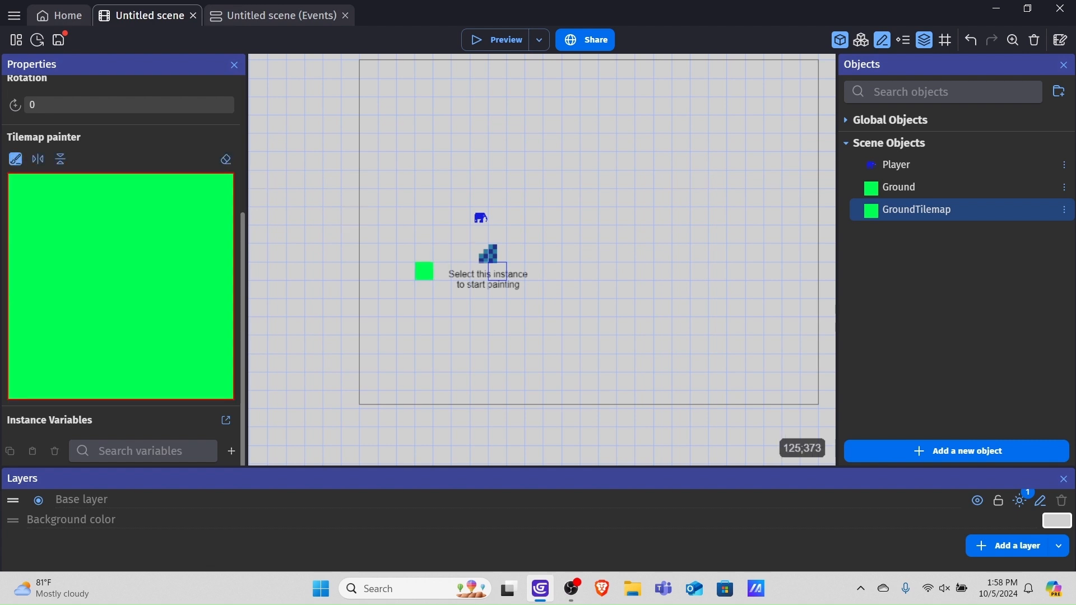
pyautogui.moveTo(368, 307); pyautogui.dragTo(497, 308)
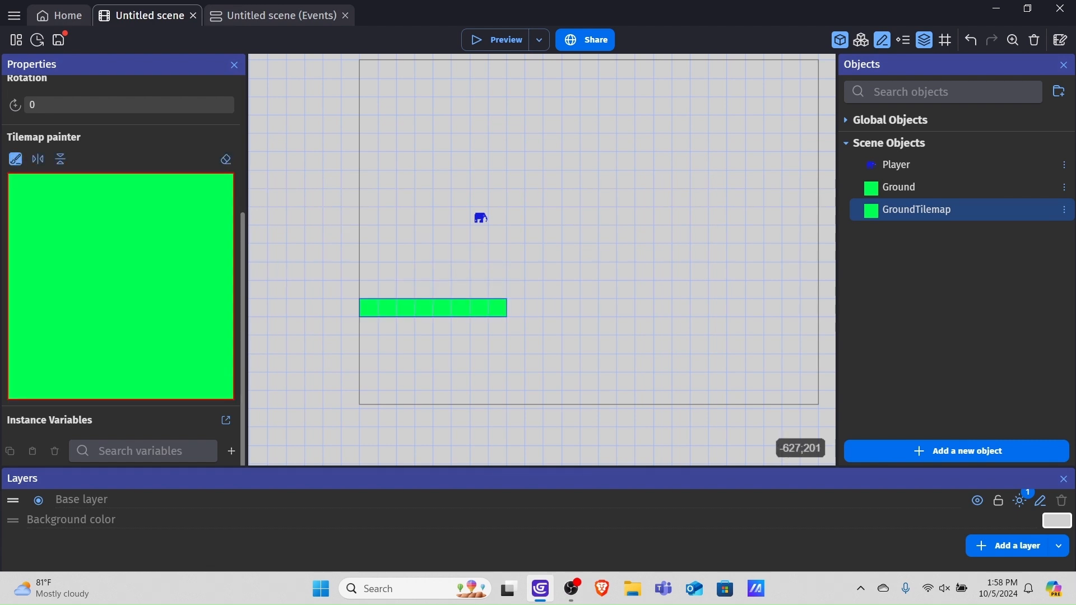
pyautogui.click(37, 159)
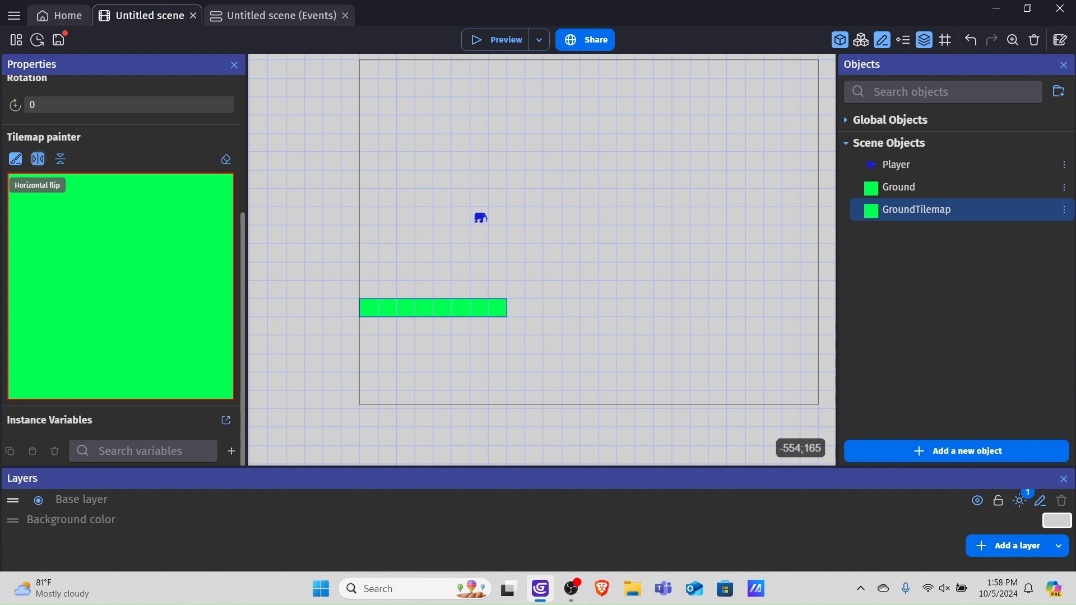
pyautogui.click(38, 159)
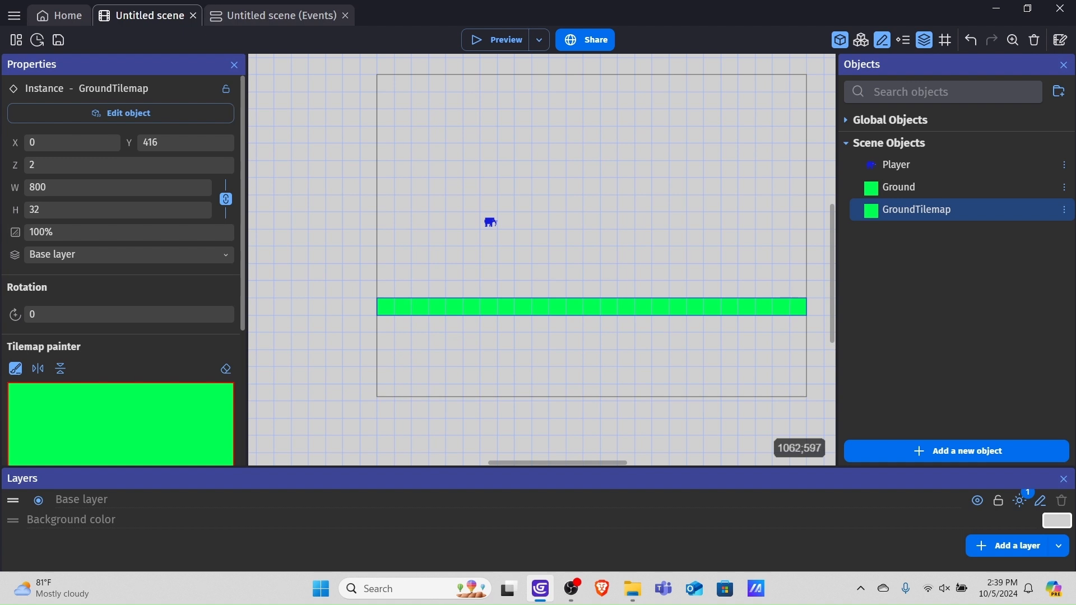
# - Create a new Tile map object from scratch with a tile size of 32
pyautogui.click(957, 450)
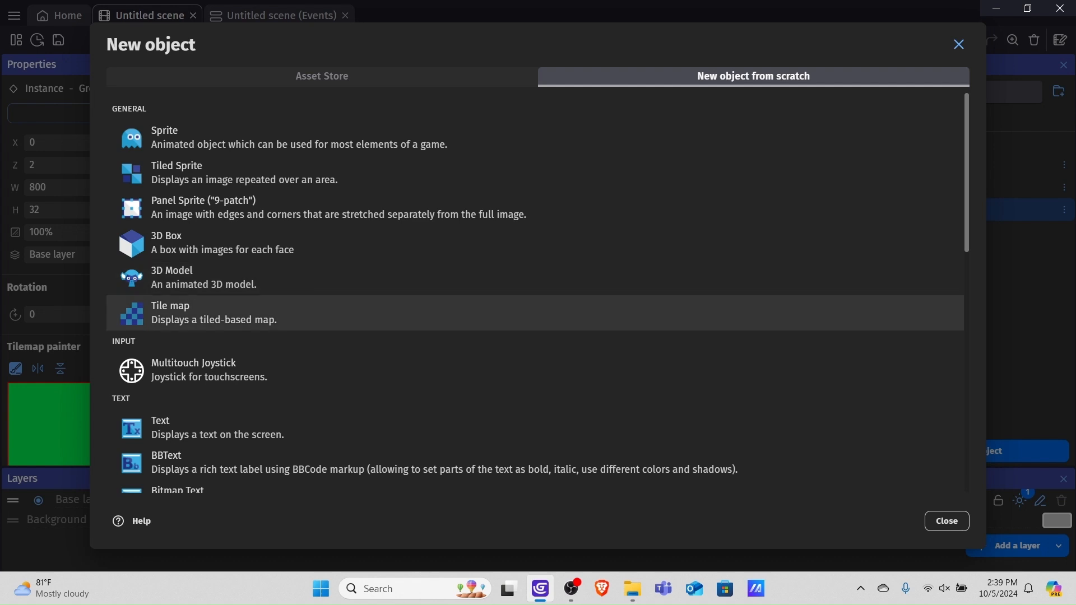
pyautogui.click(224, 313)
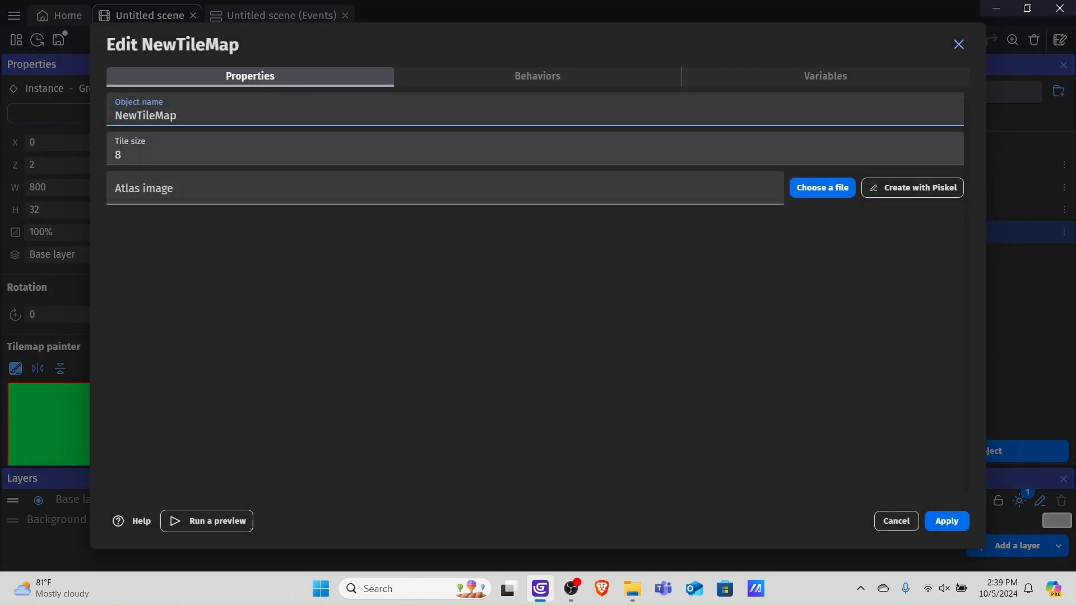
pyautogui.click(122, 155)
pyautogui.press('BackSpace')
pyautogui.write('32')
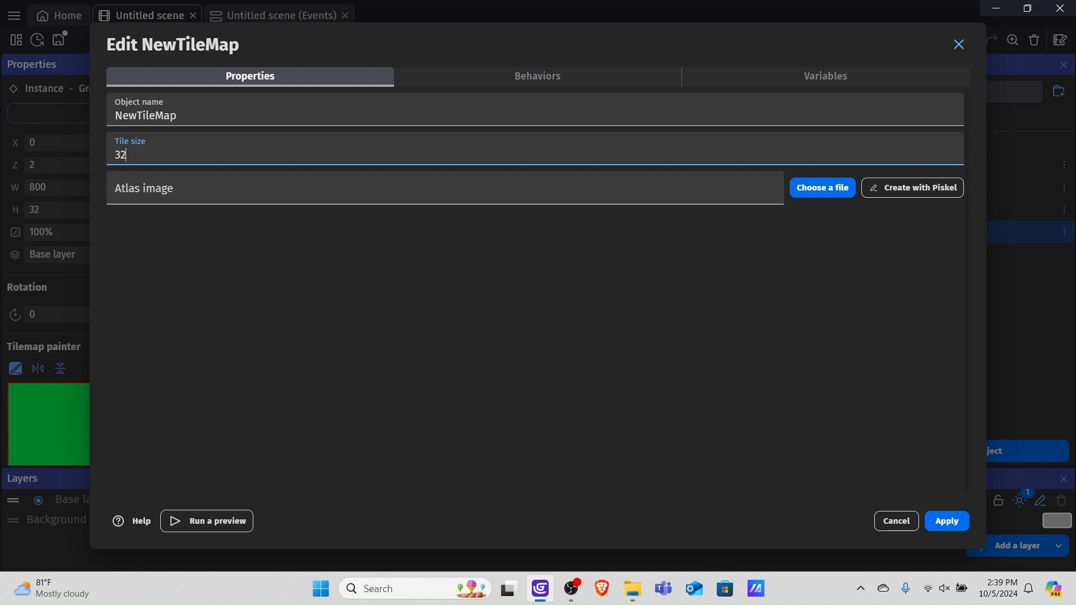
# - Load Spike.png as NewTileMap's atlas image, copying it into the project folder, and examine its tile hit box grid
pyautogui.click(822, 188)
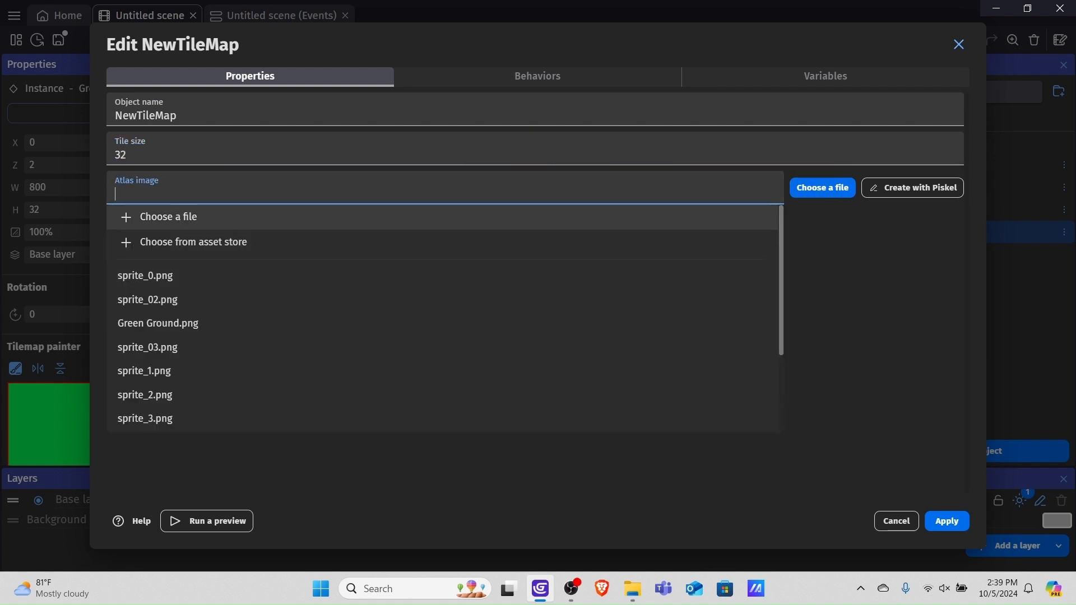
pyautogui.click(168, 216)
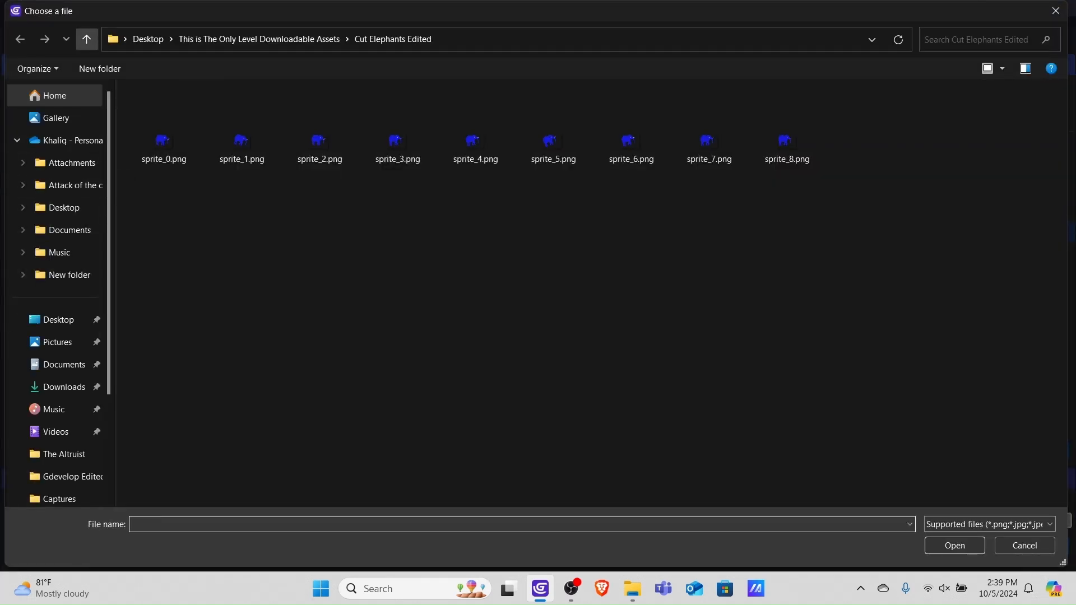
pyautogui.click(86, 38)
pyautogui.doubleClick(553, 135)
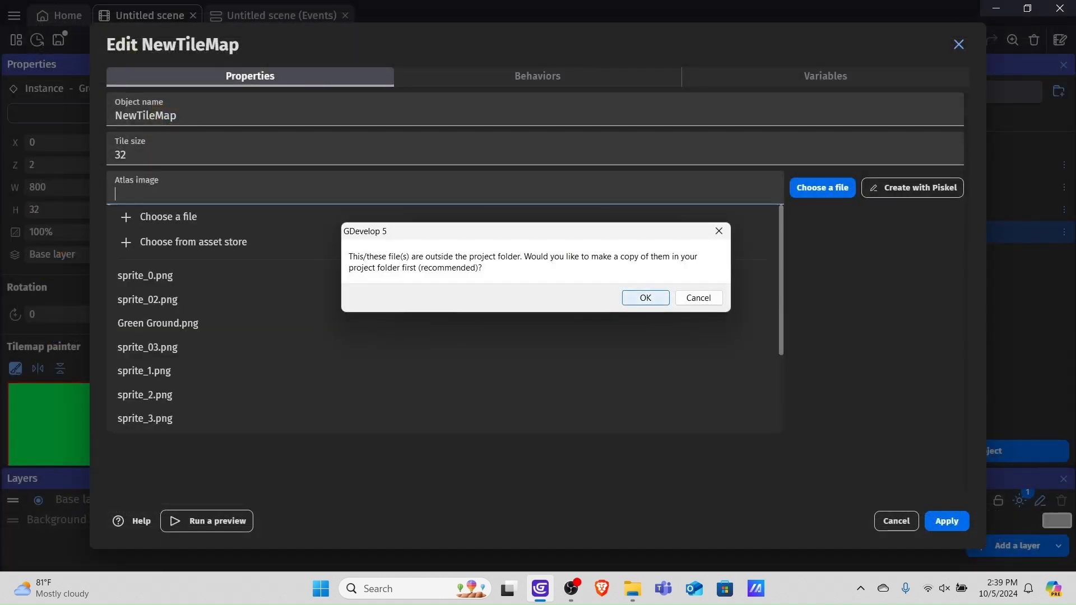
pyautogui.press('Return')
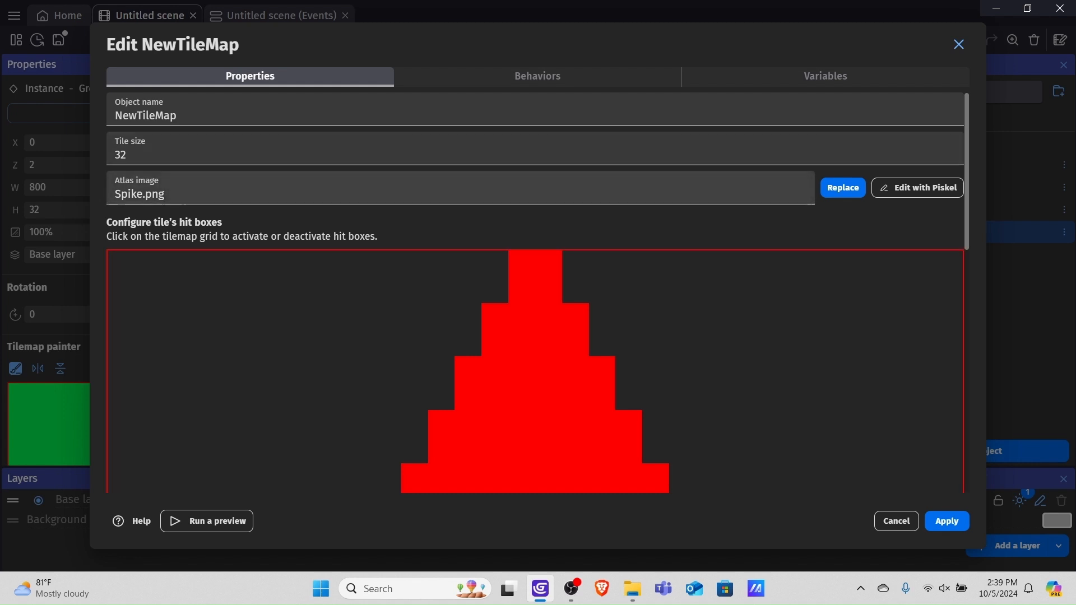
pyautogui.scroll(-5, 535, 291)
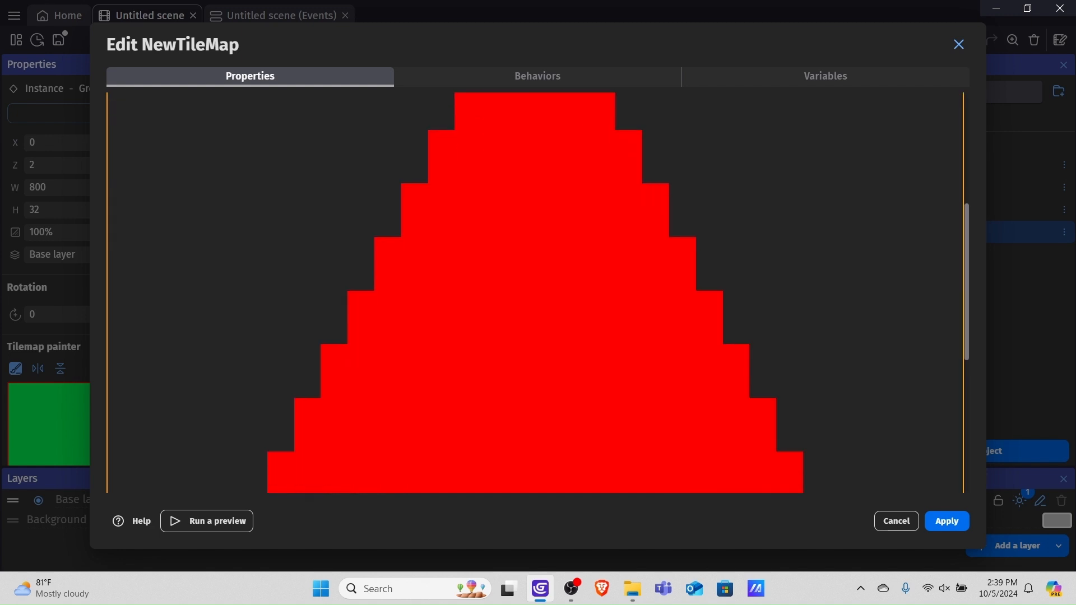
pyautogui.scroll(-6, 535, 291)
pyautogui.scroll(7, 536, 292)
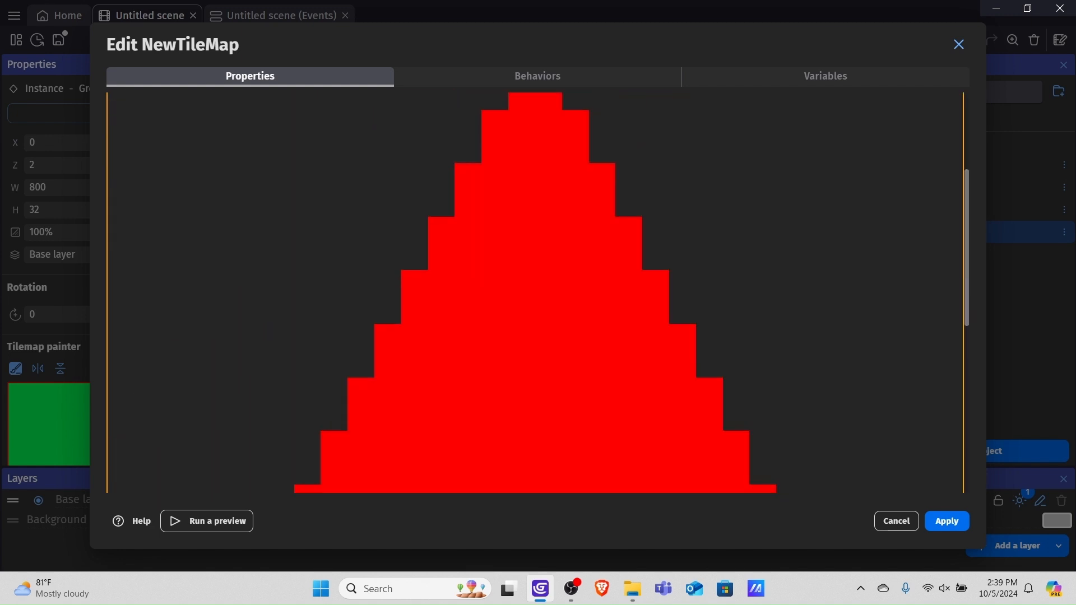
pyautogui.scroll(3, 536, 291)
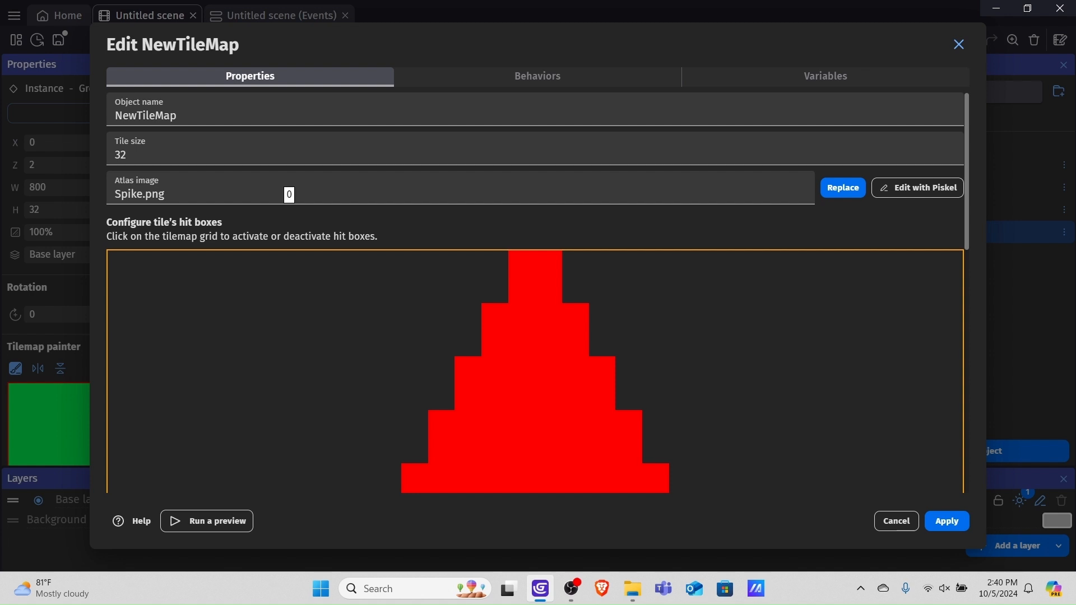
pyautogui.scroll(-3, 536, 292)
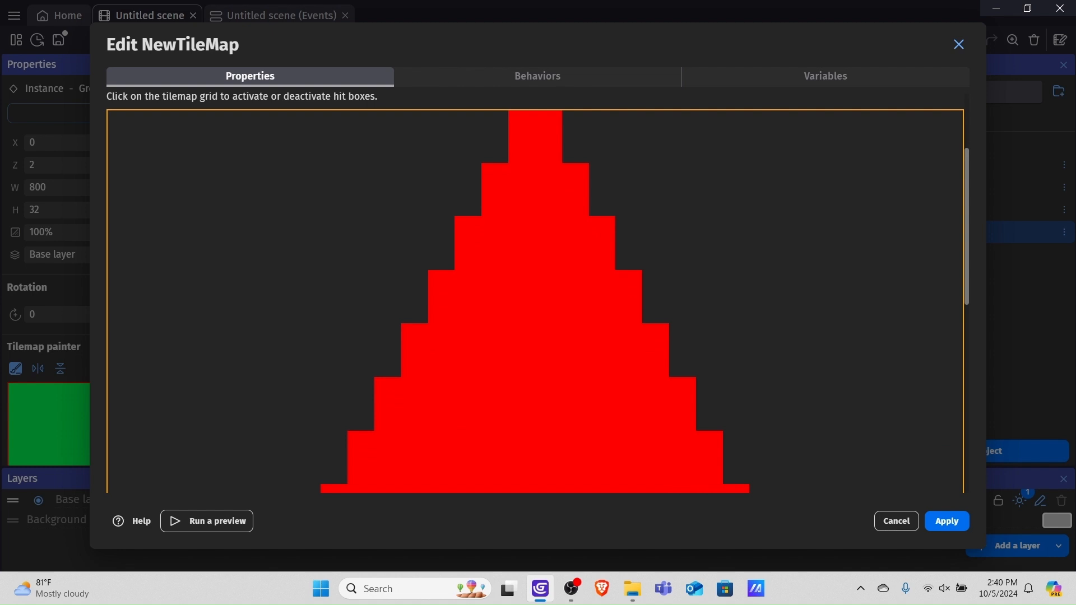
# - Discard the NewTileMap edits and remove the NewTileMap object from the scene objects
pyautogui.click(896, 520)
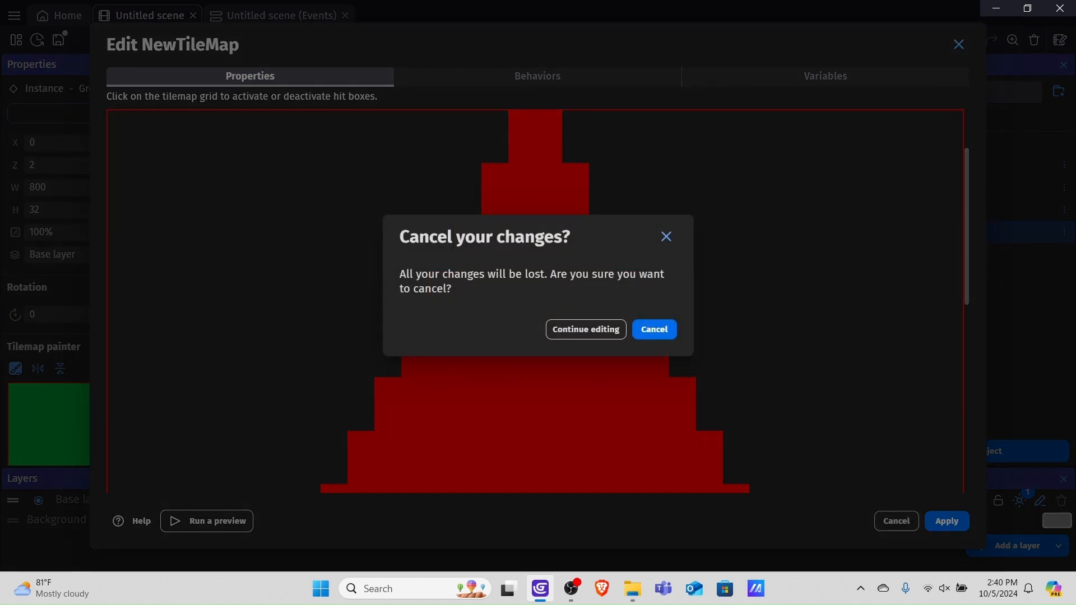
pyautogui.click(654, 330)
pyautogui.rightClick(891, 231)
pyautogui.click(732, 325)
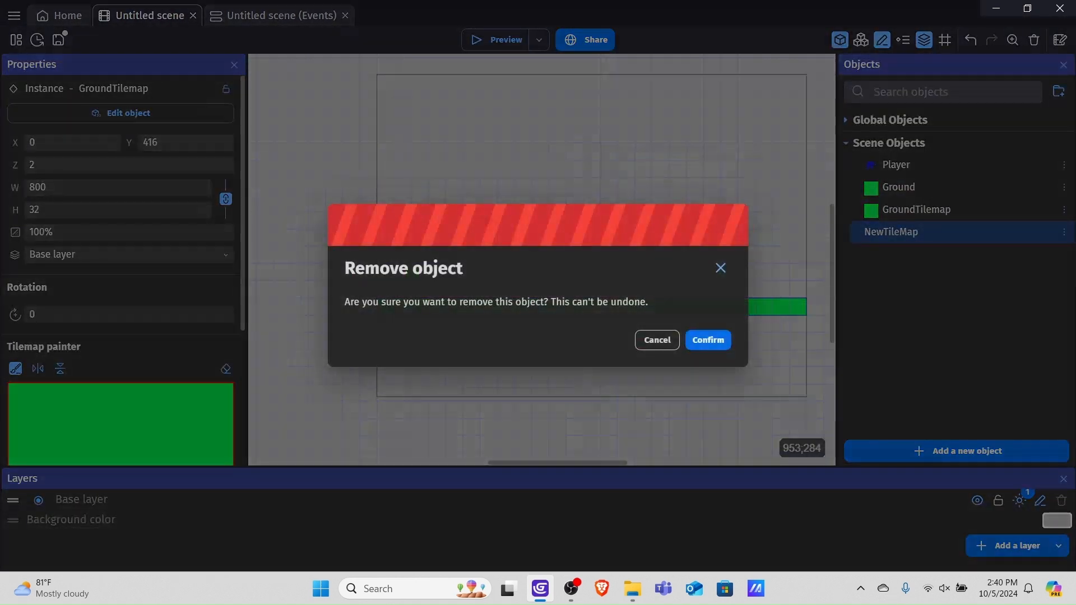
pyautogui.click(709, 338)
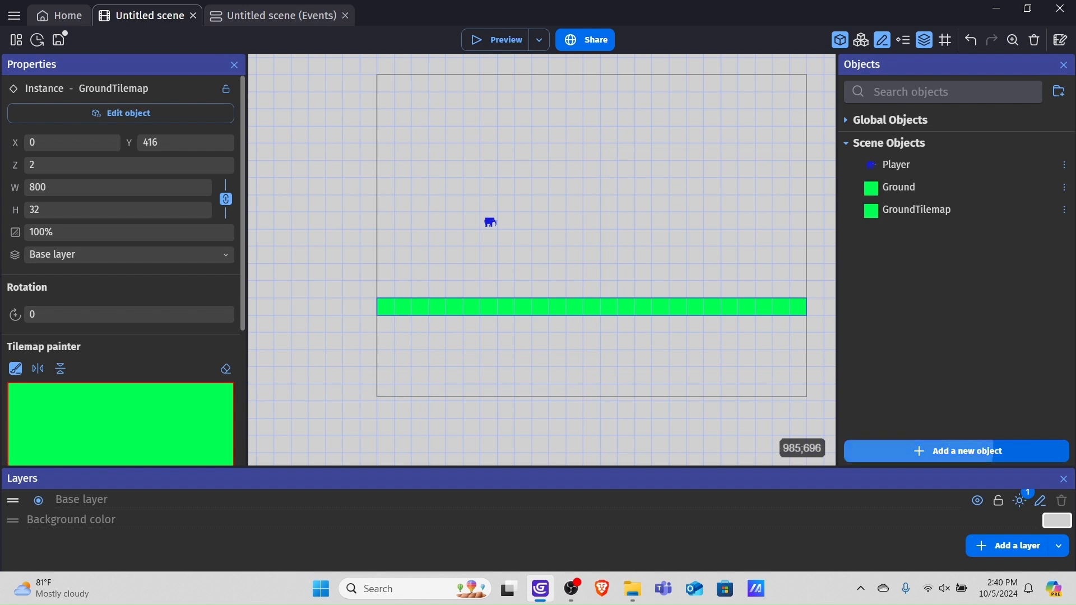
# - Create a new Sprite object from scratch named Spike
pyautogui.click(957, 451)
pyautogui.click(299, 137)
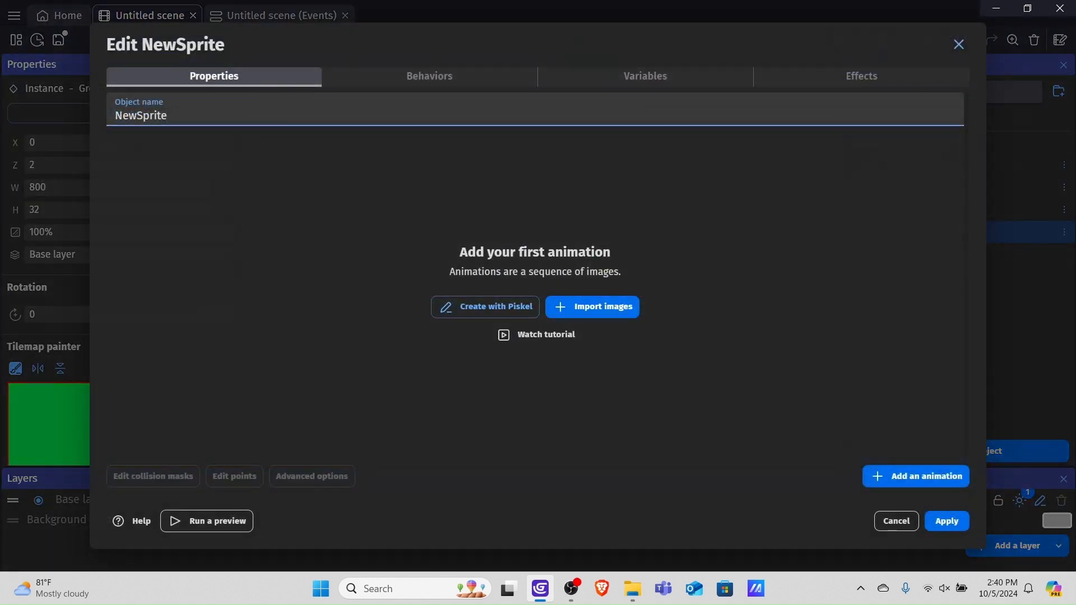
pyautogui.moveTo(168, 116); pyautogui.dragTo(114, 115)
pyautogui.press('BackSpace')
pyautogui.write('Spike')
# - Import Spike.png as the Spike object's first animation image, copying it into the project folder, and apply the object's settings
pyautogui.click(593, 306)
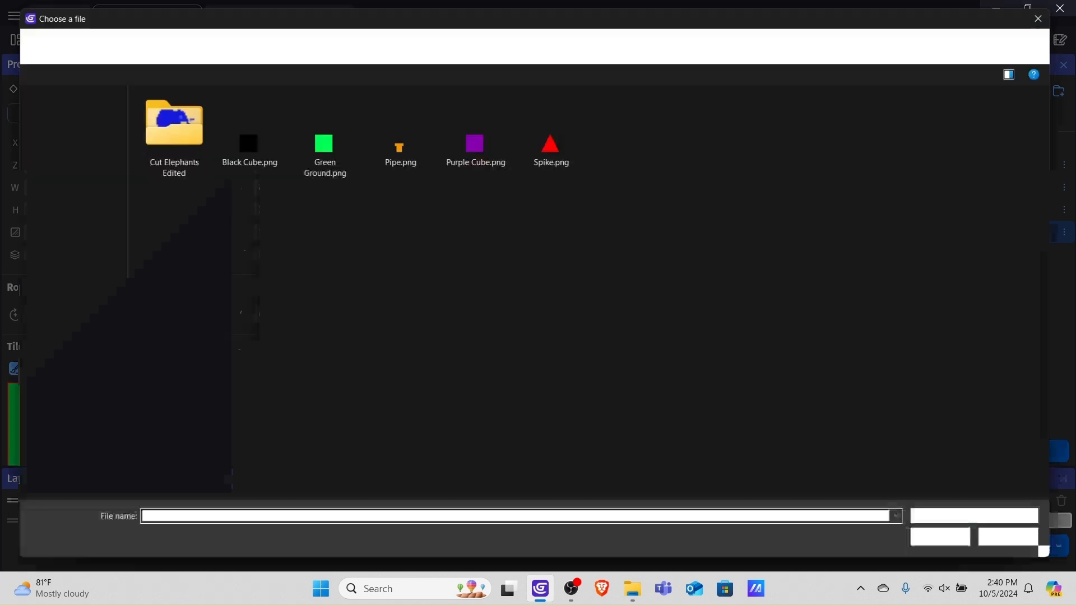
pyautogui.doubleClick(552, 135)
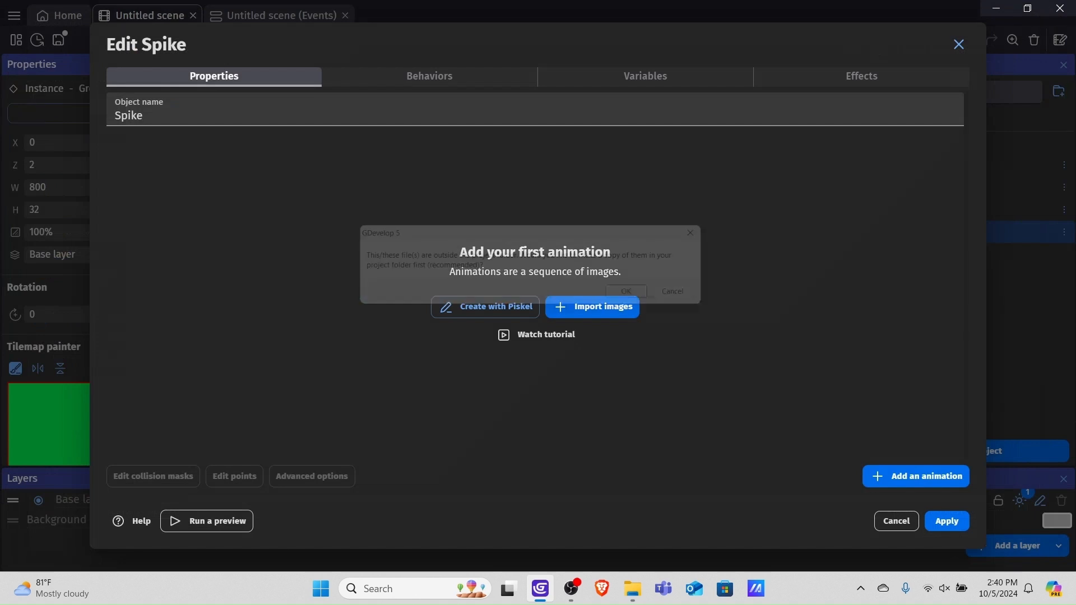
pyautogui.press('Return')
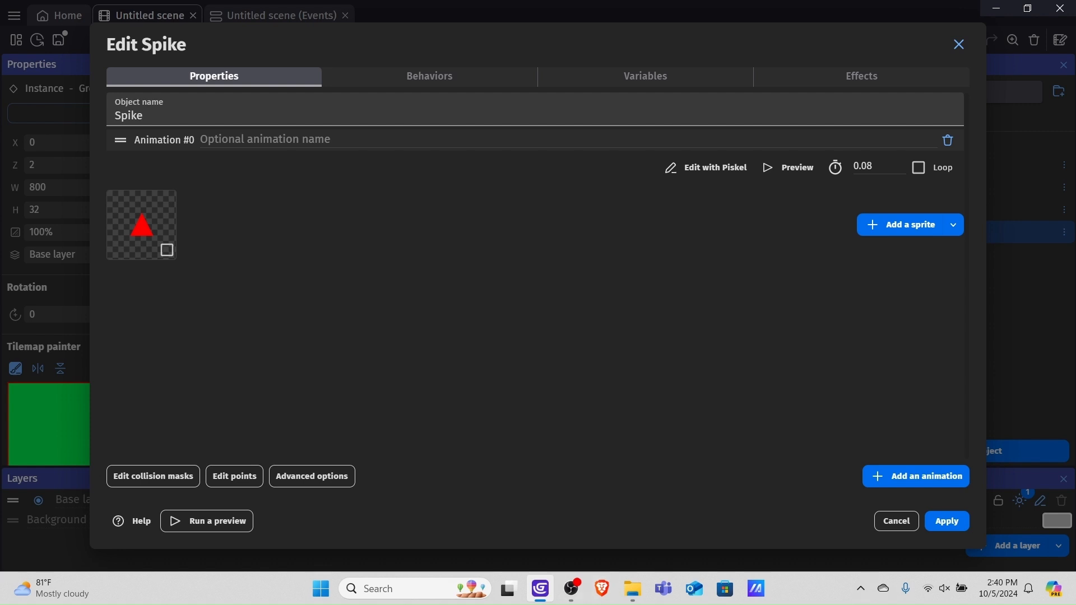
pyautogui.click(947, 521)
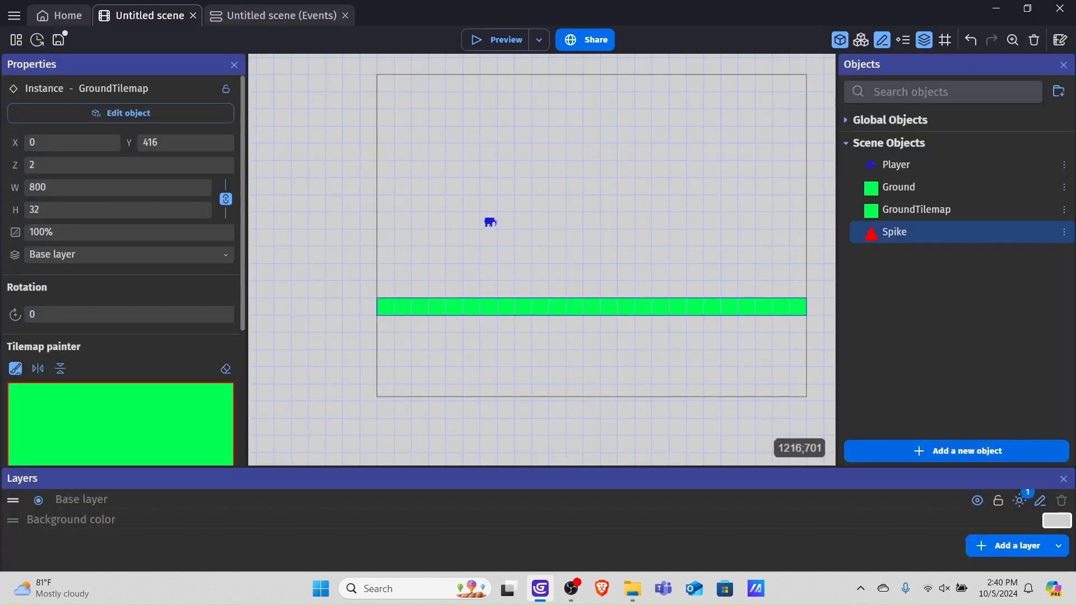
# - Place a Spike instance in the scene above the green ground row, to the right of the Player
pyautogui.moveTo(900, 230); pyautogui.dragTo(643, 221)
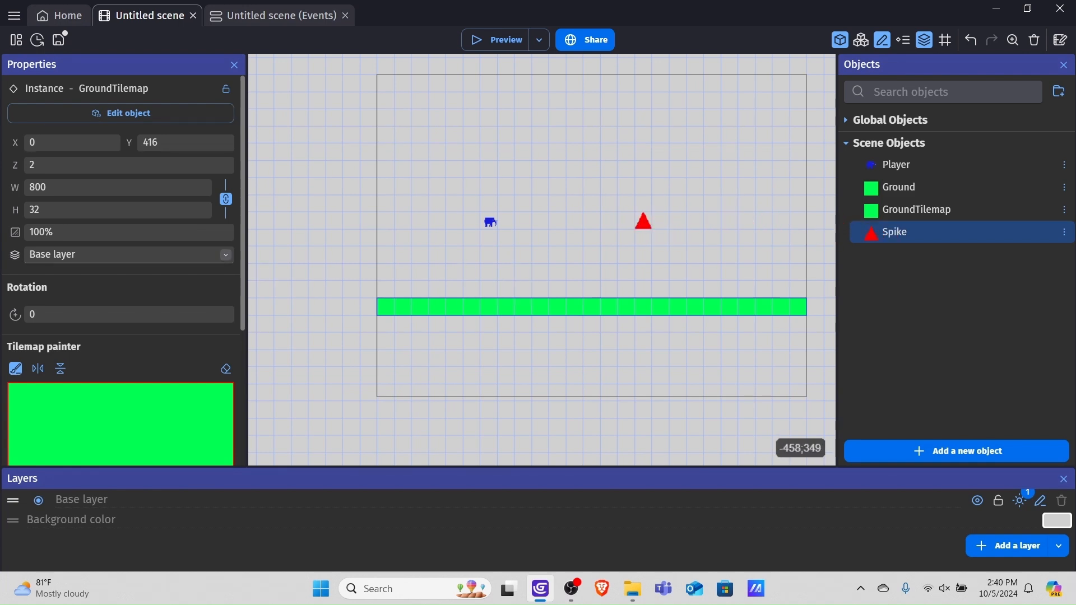
pyautogui.scroll(-4, 301, 202)
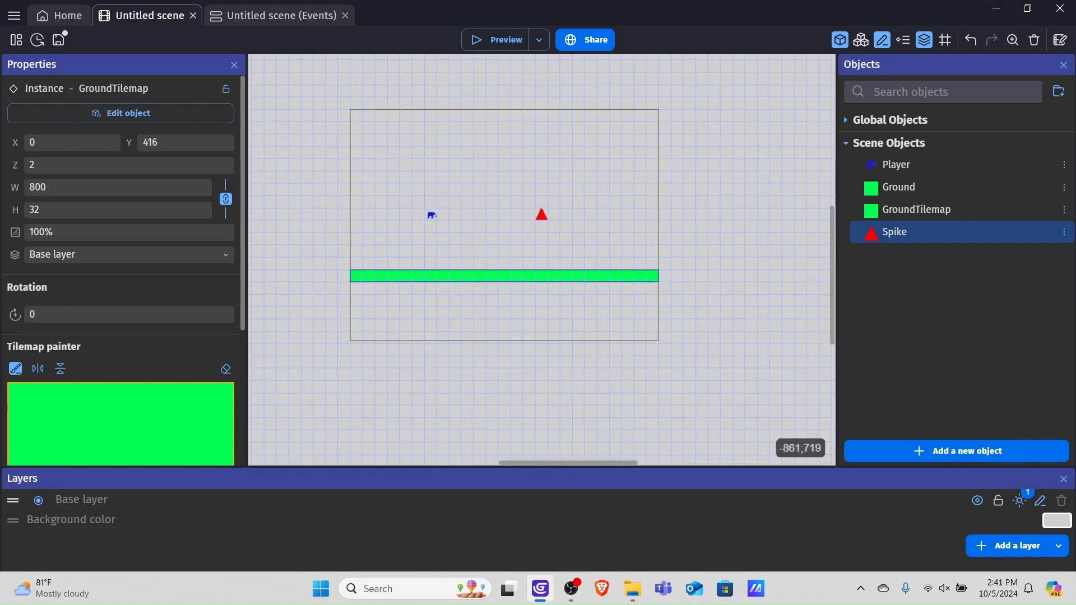
# - Stop painting on the GroundTilemap, deselect it, and move the Spike instance closer to the Player at X 288, Y 320
pyautogui.click(15, 369)
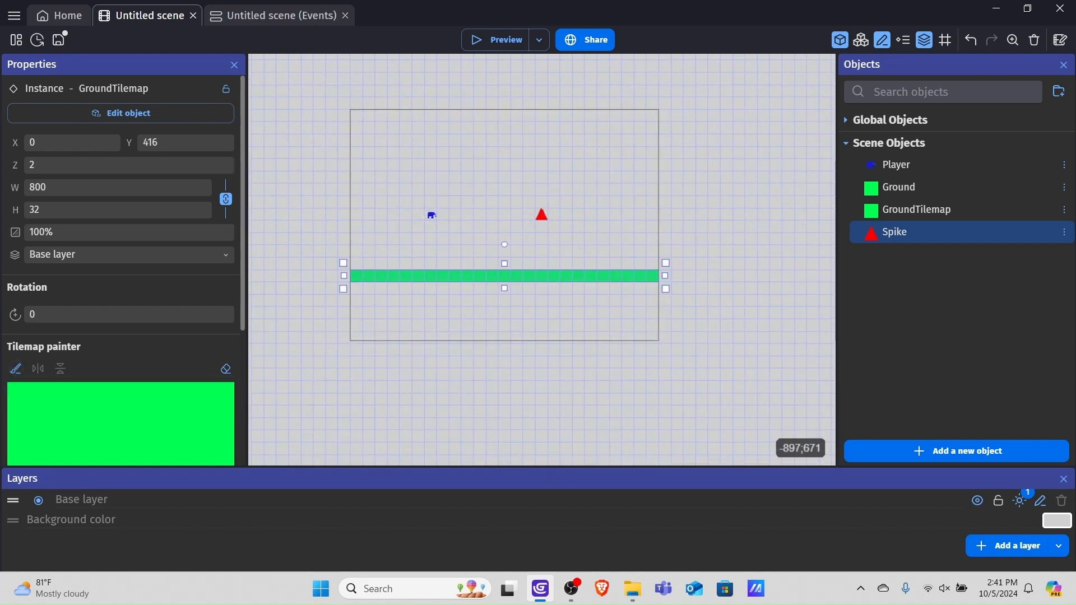
pyautogui.scroll(1, 333, 340)
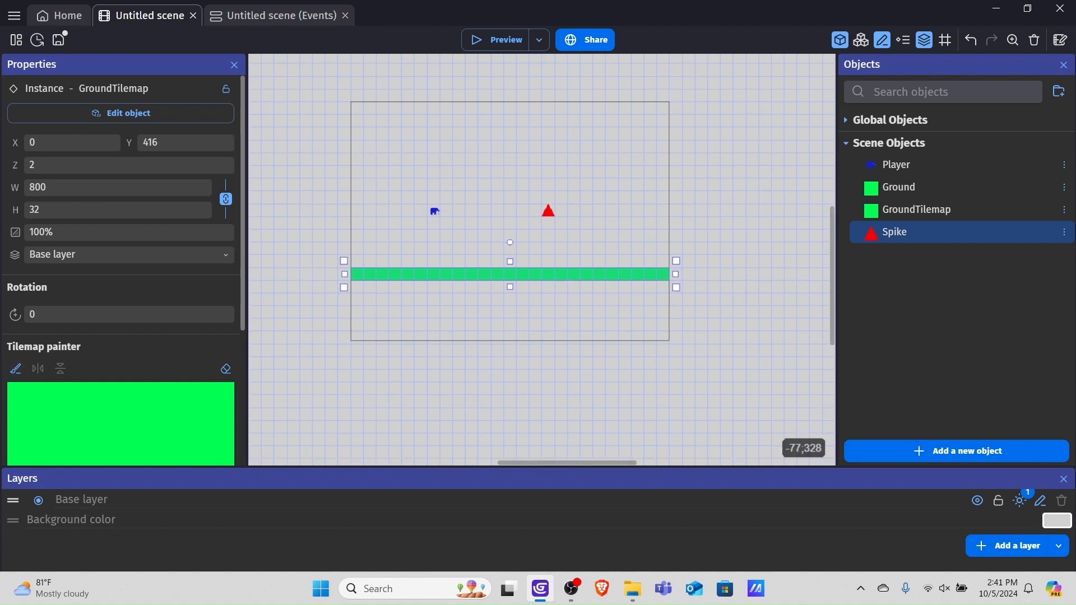
pyautogui.click(383, 311)
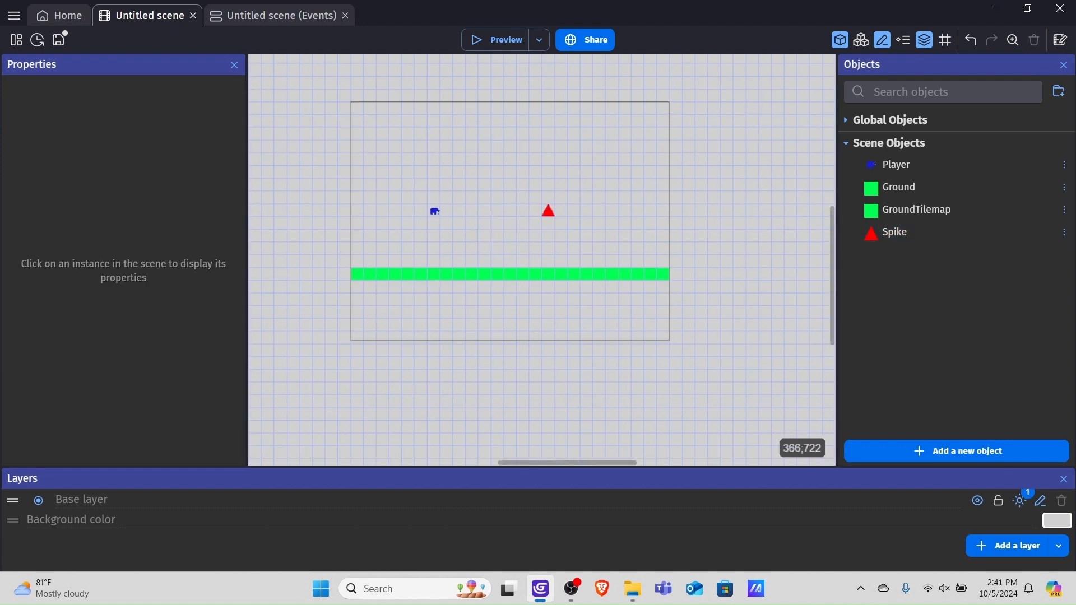
pyautogui.scroll(4, 622, 223)
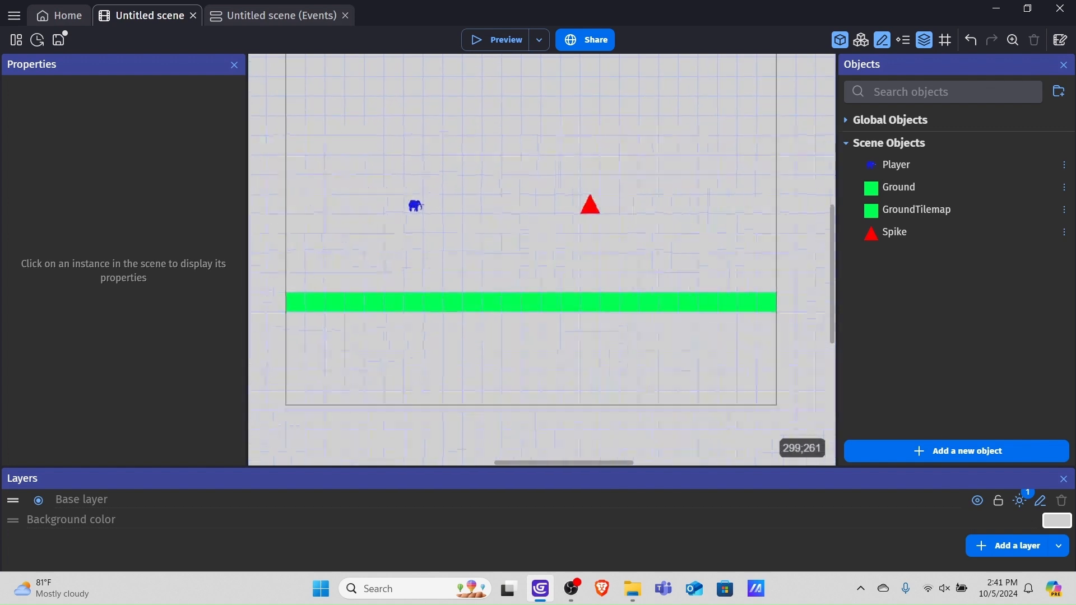
pyautogui.moveTo(489, 202); pyautogui.dragTo(477, 201, button='middle')
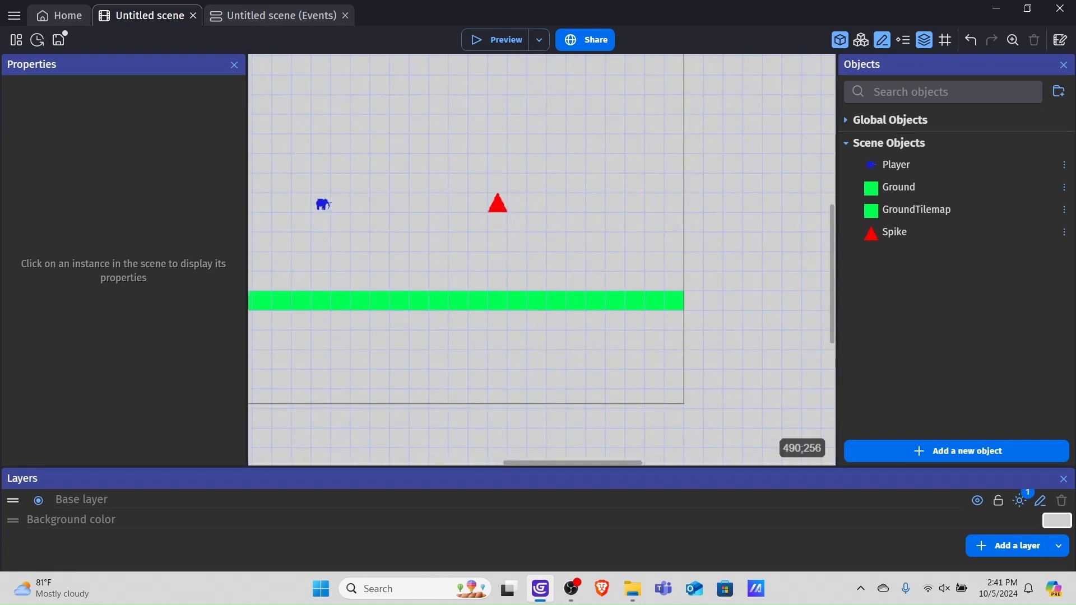
pyautogui.moveTo(497, 205); pyautogui.dragTo(380, 242)
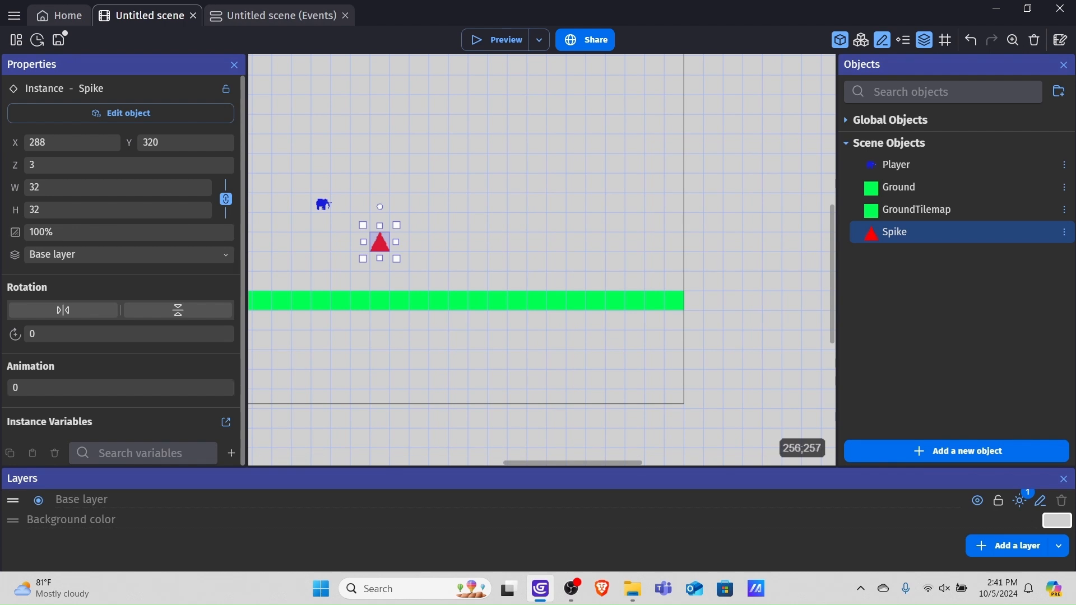
# - Resize the Spike instance to 16 by 16 pixels and move it to X 336, Y 304
pyautogui.scroll(1, 349, 207)
pyautogui.moveTo(359, 224); pyautogui.dragTo(432, 257, button='middle')
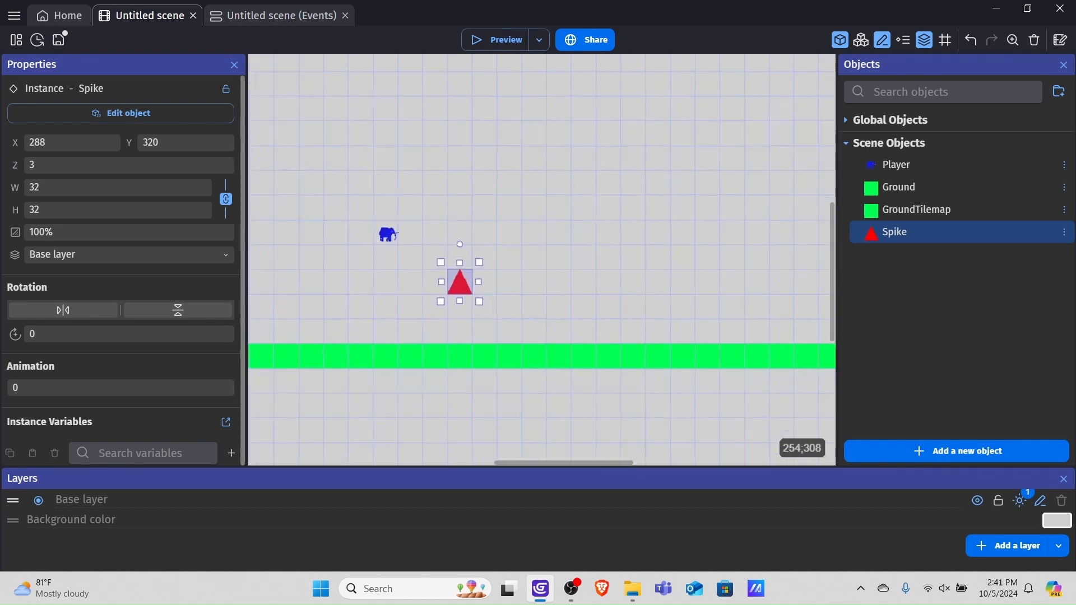
pyautogui.scroll(3, 424, 274)
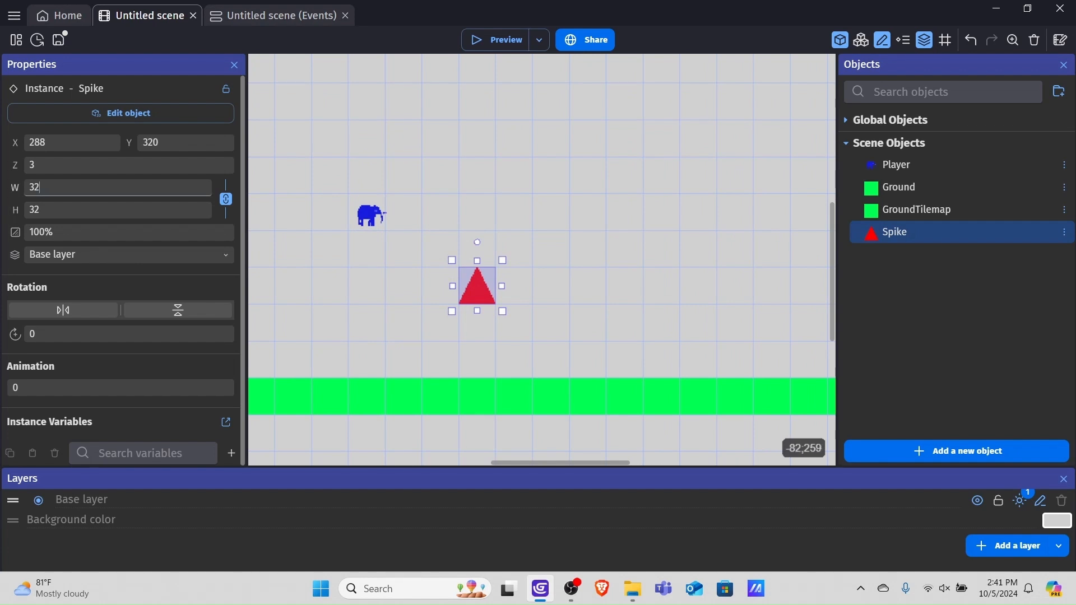
pyautogui.press('BackSpace')
pyautogui.press('BackSpace')
pyautogui.write('16')
pyautogui.moveTo(465, 275); pyautogui.dragTo(523, 258)
pyautogui.scroll(-3, 582, 224)
pyautogui.moveTo(595, 208); pyautogui.dragTo(568, 263, button='middle')
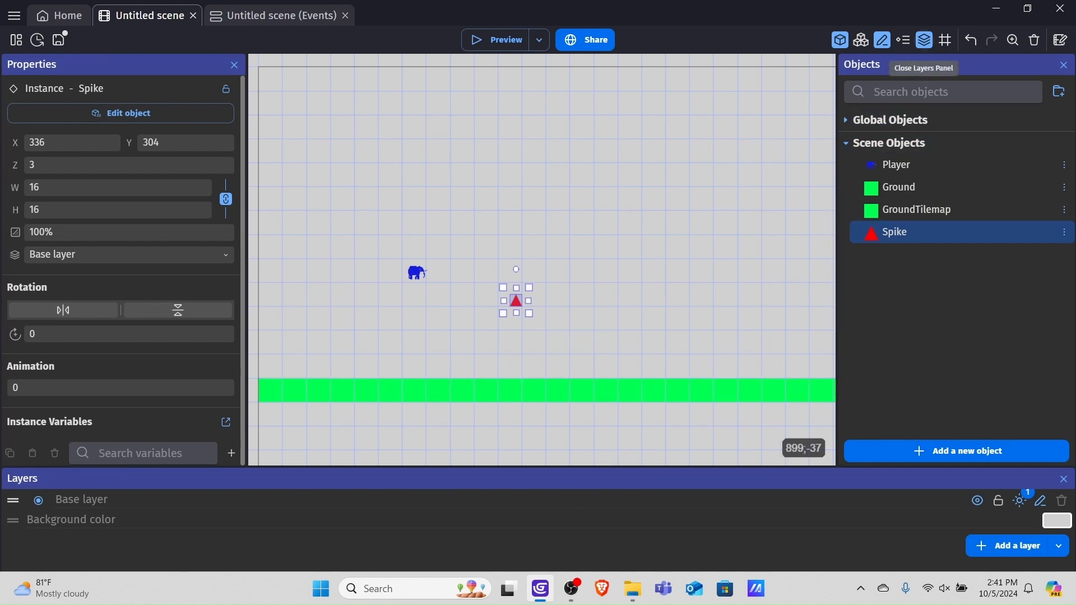
# - Set the scene grid's cell width and cell height to 16 pixels and apply the grid options
pyautogui.click(945, 40)
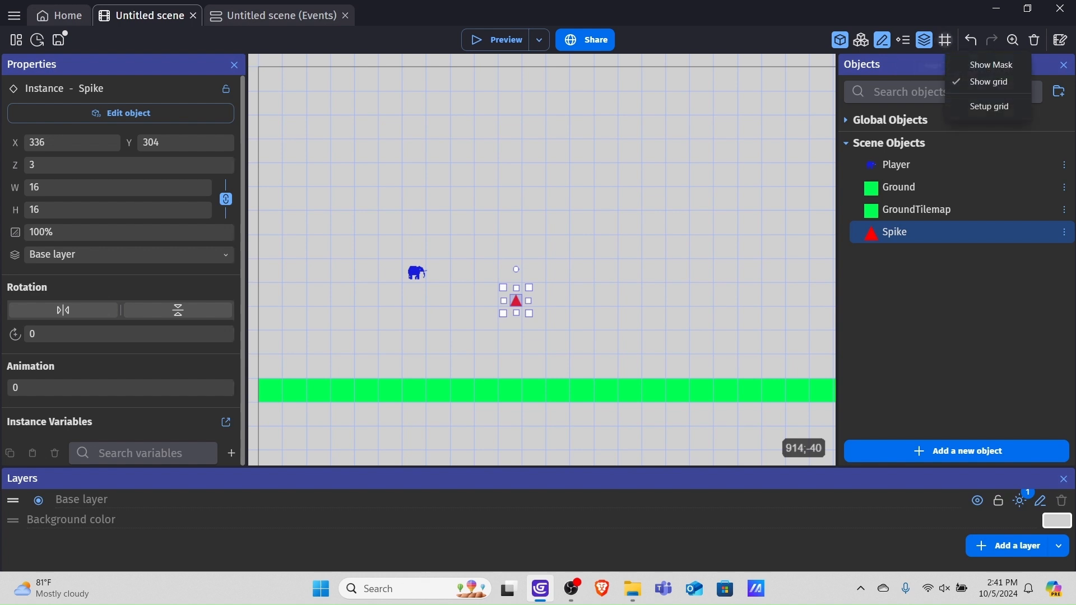
pyautogui.click(986, 106)
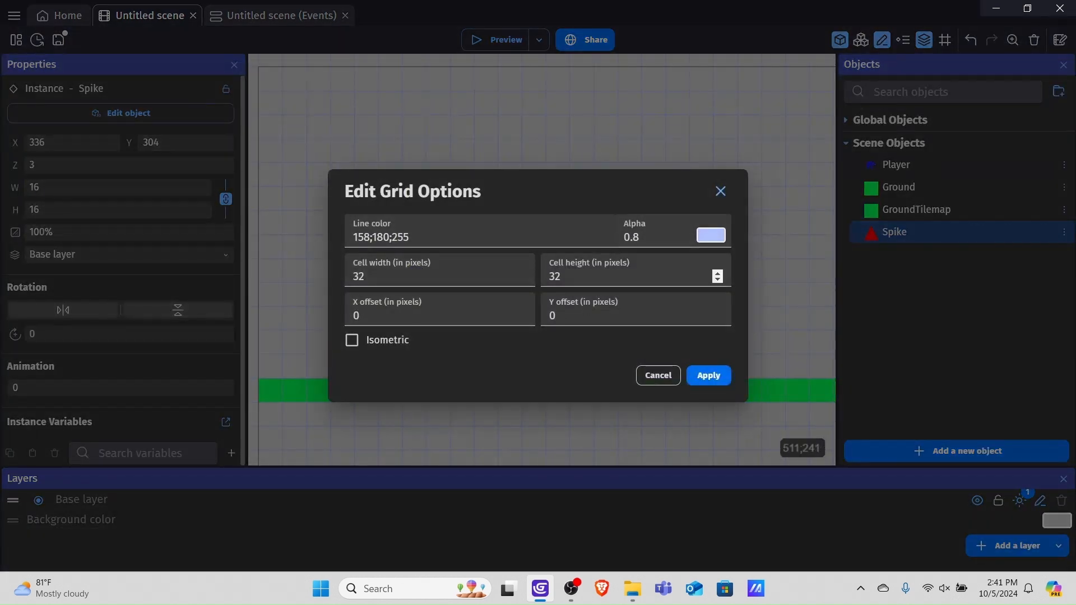
pyautogui.click(404, 271)
pyautogui.press('BackSpace')
pyautogui.press('BackSpace')
pyautogui.write('16')
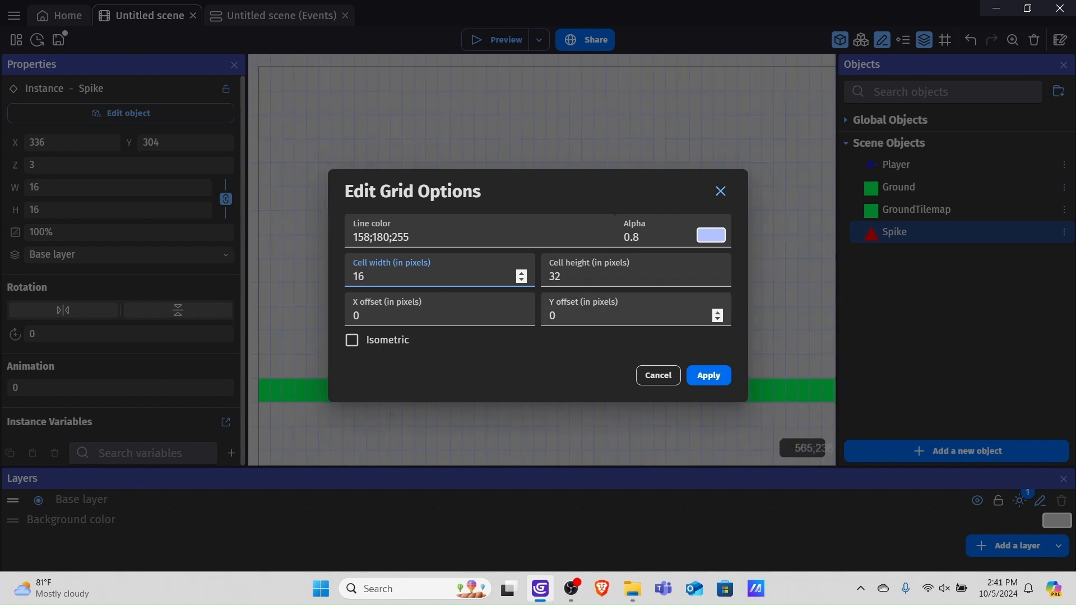
pyautogui.click(585, 276)
pyautogui.press('BackSpace')
pyautogui.write('16')
pyautogui.click(708, 373)
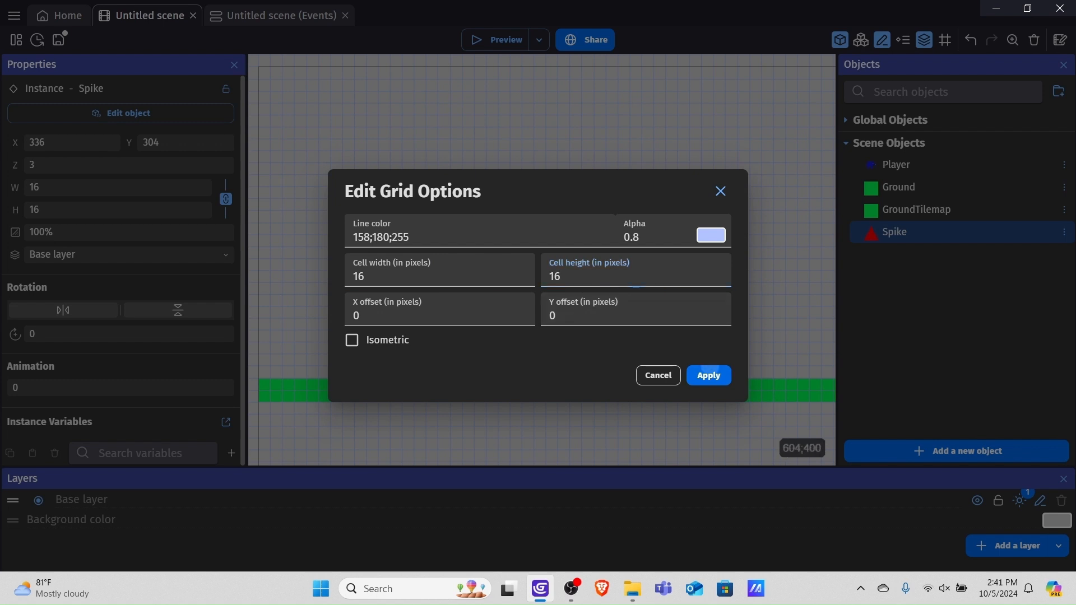
# - Move the Spike instance down onto the top of the green ground at X 368, Y 400
pyautogui.scroll(3, 605, 225)
pyautogui.moveTo(555, 292); pyautogui.dragTo(635, 163, button='middle')
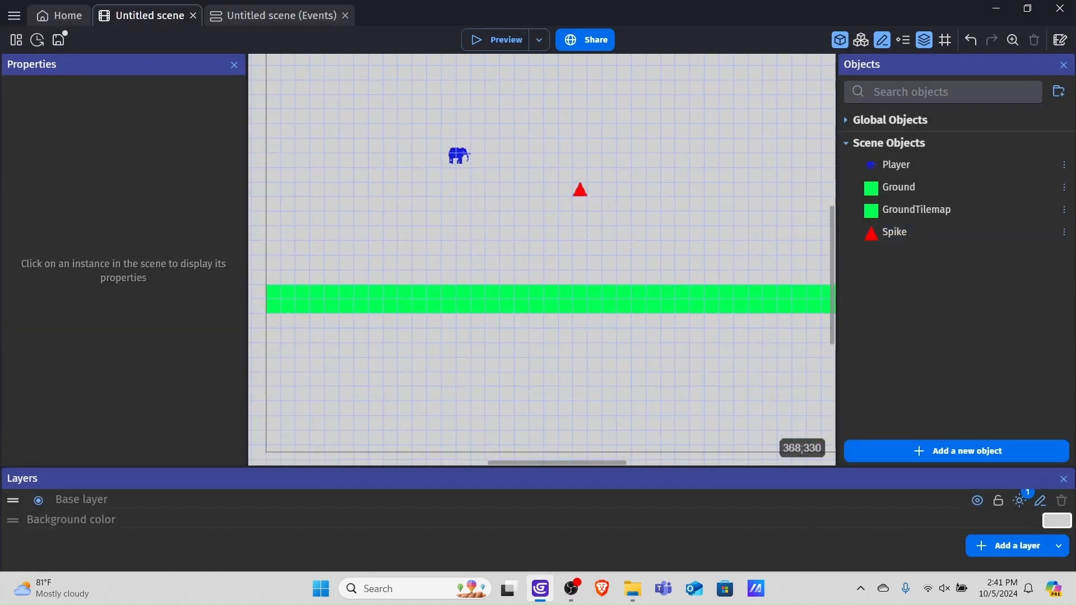
pyautogui.moveTo(580, 190); pyautogui.dragTo(595, 277)
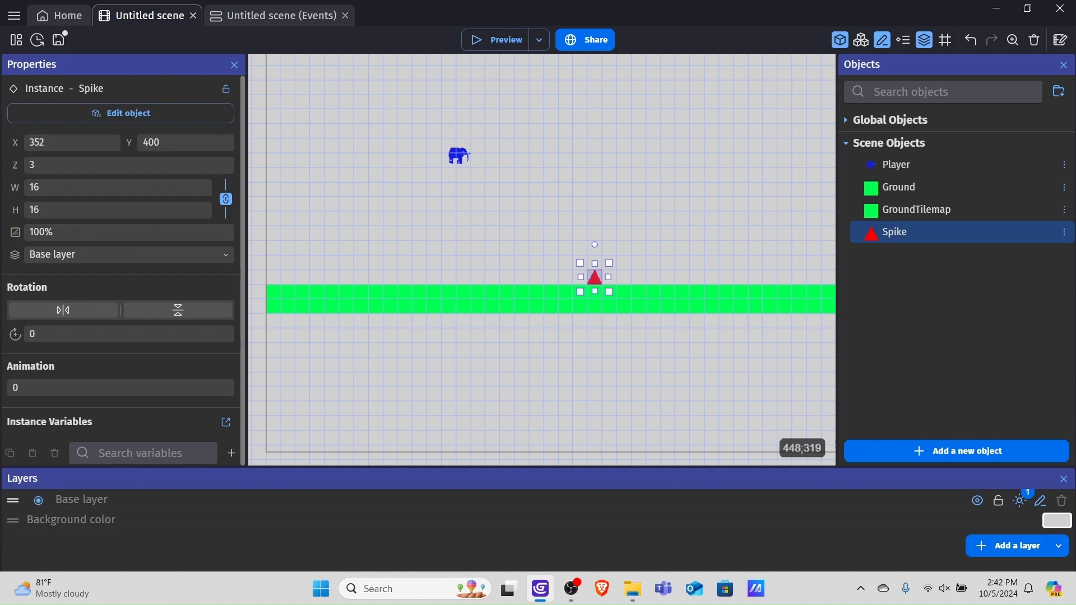
pyautogui.moveTo(594, 277)
pyautogui.mouseDown()
pyautogui.moveTo(637, 233)
pyautogui.moveTo(564, 277)
pyautogui.moveTo(594, 335)
pyautogui.moveTo(609, 277)
pyautogui.mouseUp()
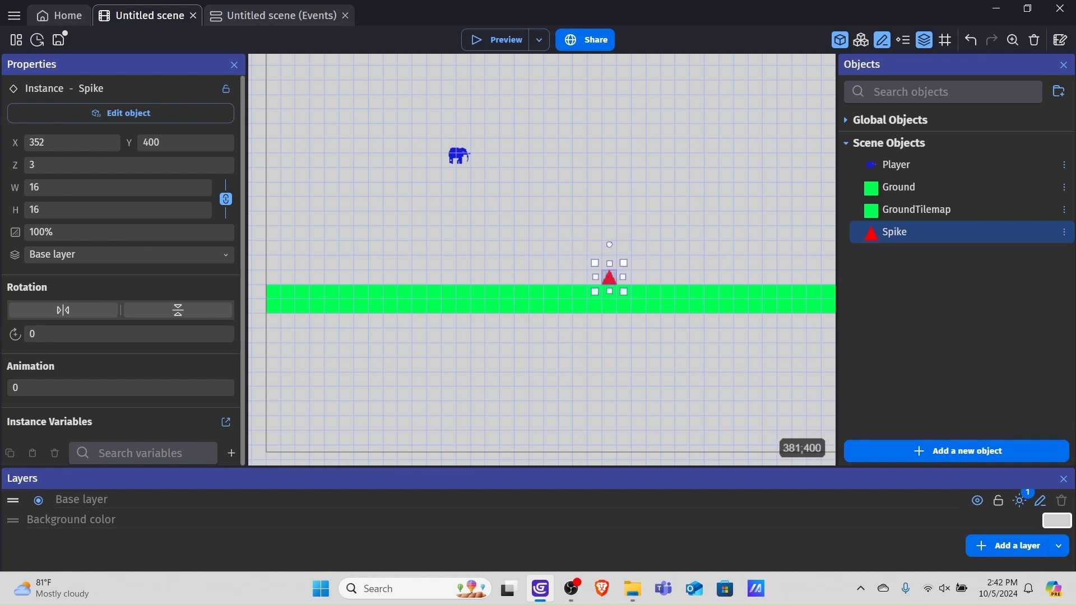
pyautogui.scroll(-1, 668, 199)
pyautogui.moveTo(692, 213); pyautogui.dragTo(499, 246, button='middle')
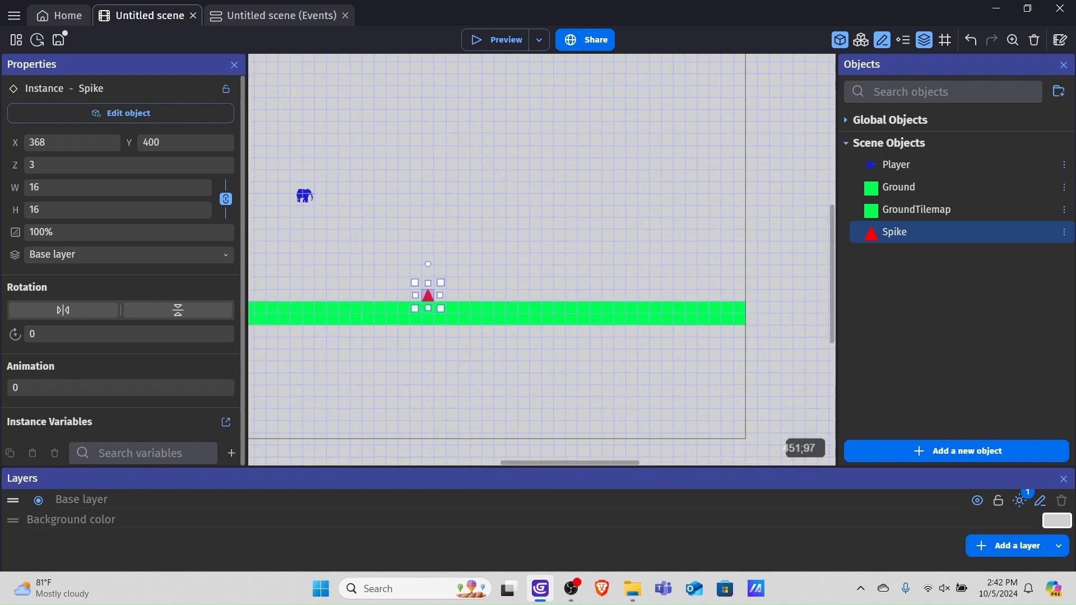
# - Preview the game, run the Player back and forth near the Spike, and close the preview
pyautogui.click(495, 39)
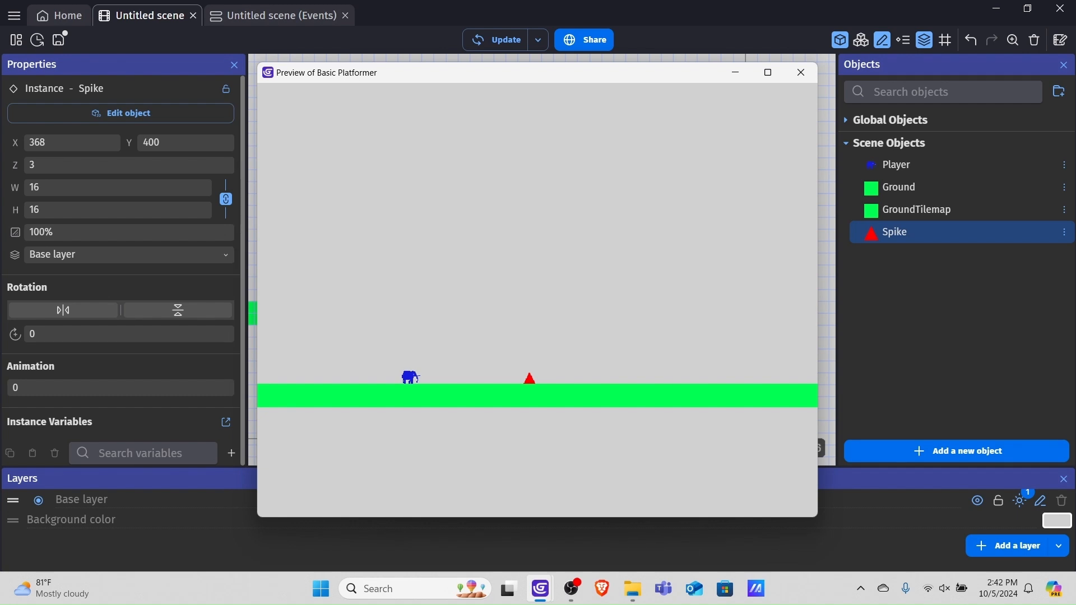
pyautogui.press('Right')
pyautogui.press('Left')
pyautogui.press('Right')
pyautogui.press('Left')
pyautogui.press('Right')
pyautogui.press('Left')
pyautogui.press('Right')
pyautogui.press('Left')
pyautogui.press('Right')
pyautogui.press('Left')
pyautogui.press('Right')
pyautogui.press('Left')
pyautogui.press('Right')
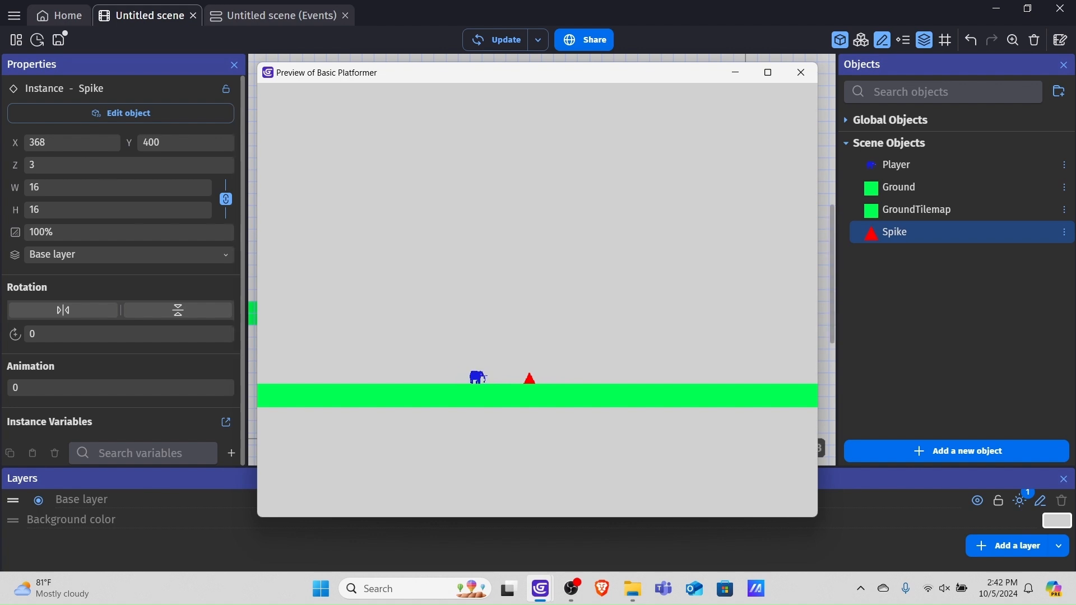
pyautogui.click(801, 72)
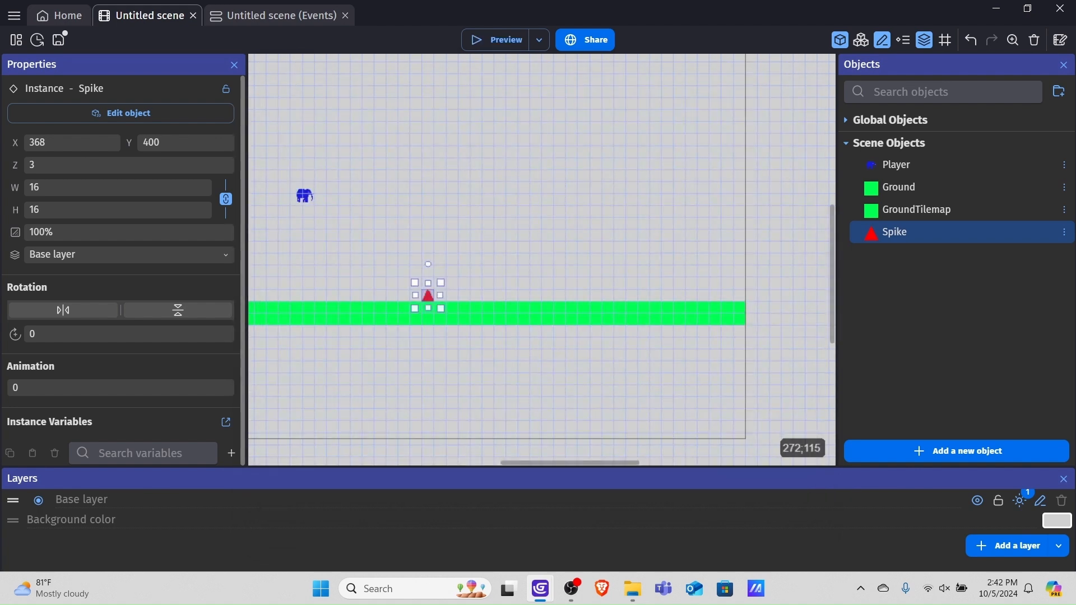
# - Add a scene event with the condition that Player collides with Spike, ignoring objects that only touch on their edges
pyautogui.hotkey('ctrl', 'Tab')
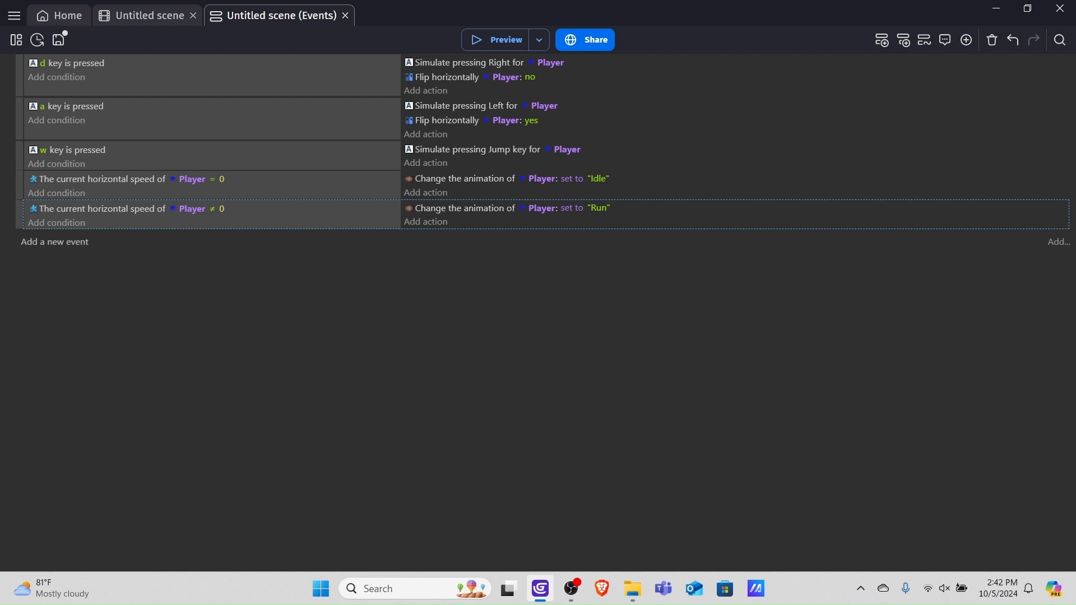
pyautogui.click(55, 242)
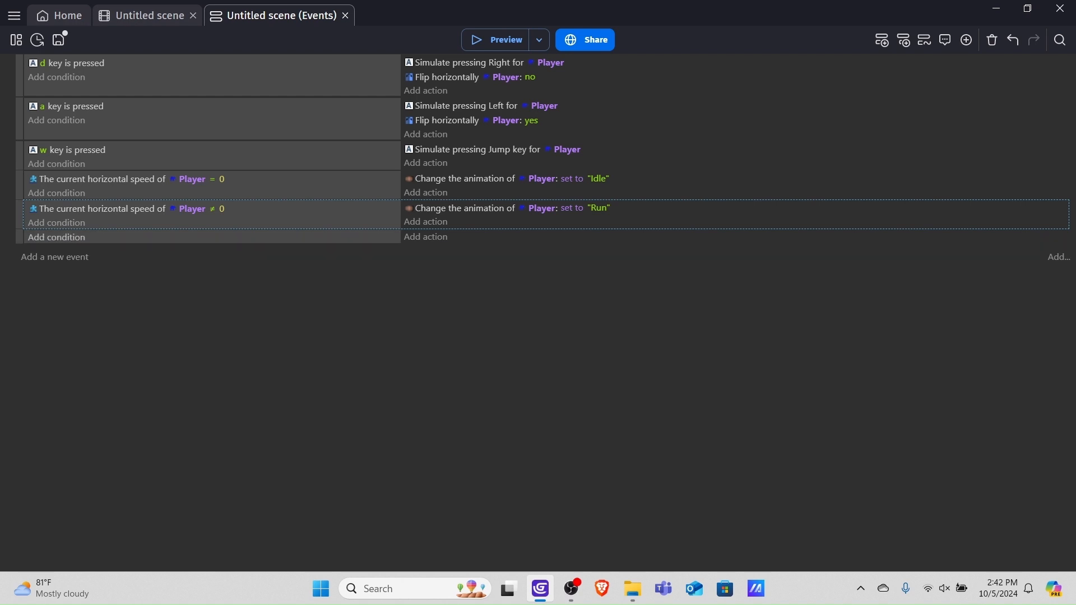
pyautogui.click(56, 237)
pyautogui.click(86, 136)
pyautogui.scroll(-8, 504, 151)
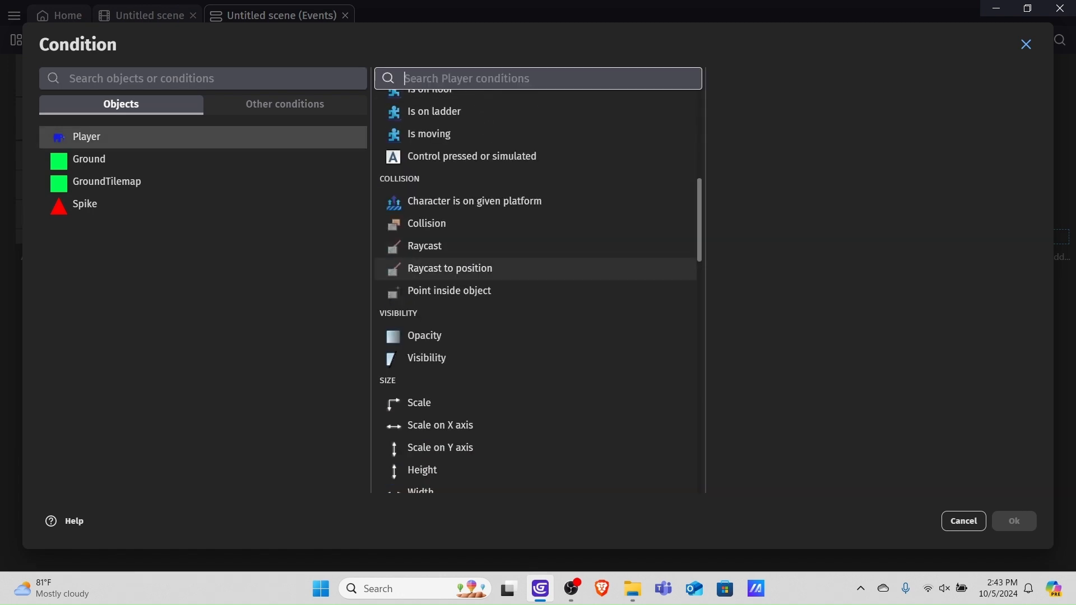
pyautogui.click(426, 223)
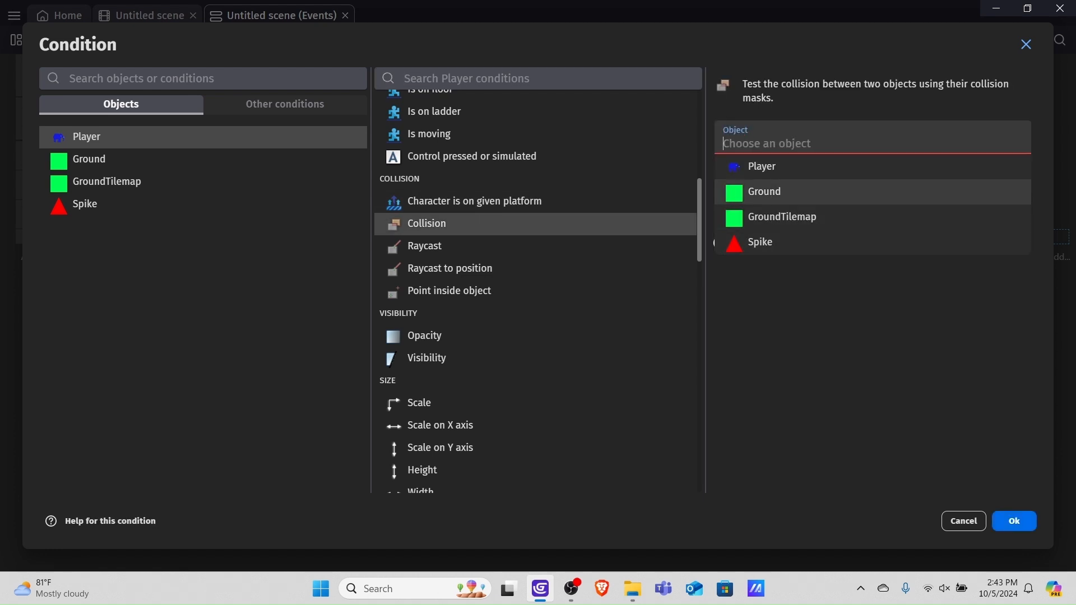
pyautogui.click(760, 241)
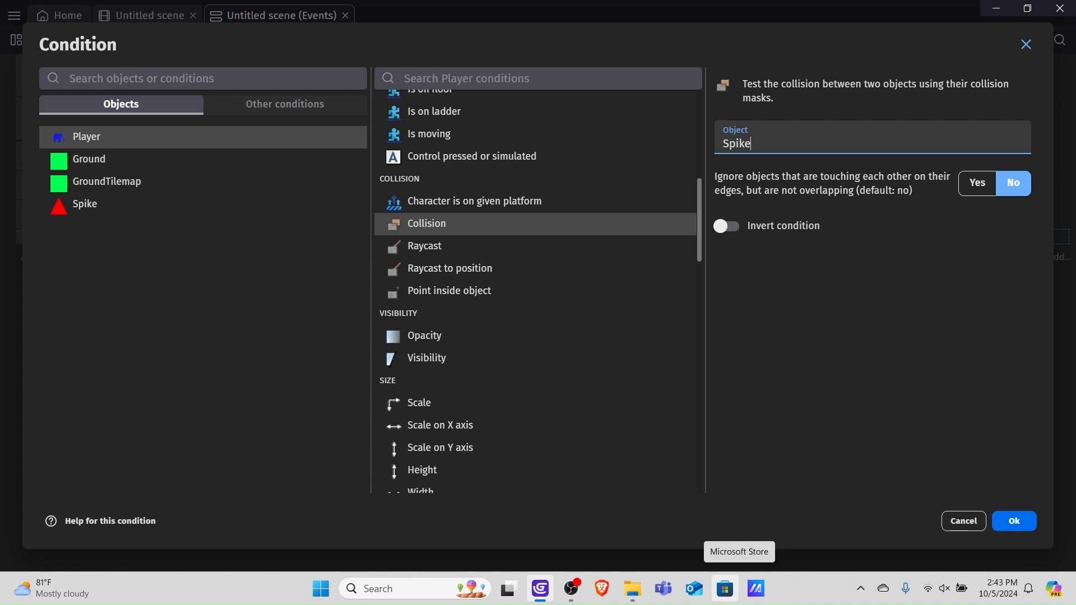
pyautogui.click(978, 182)
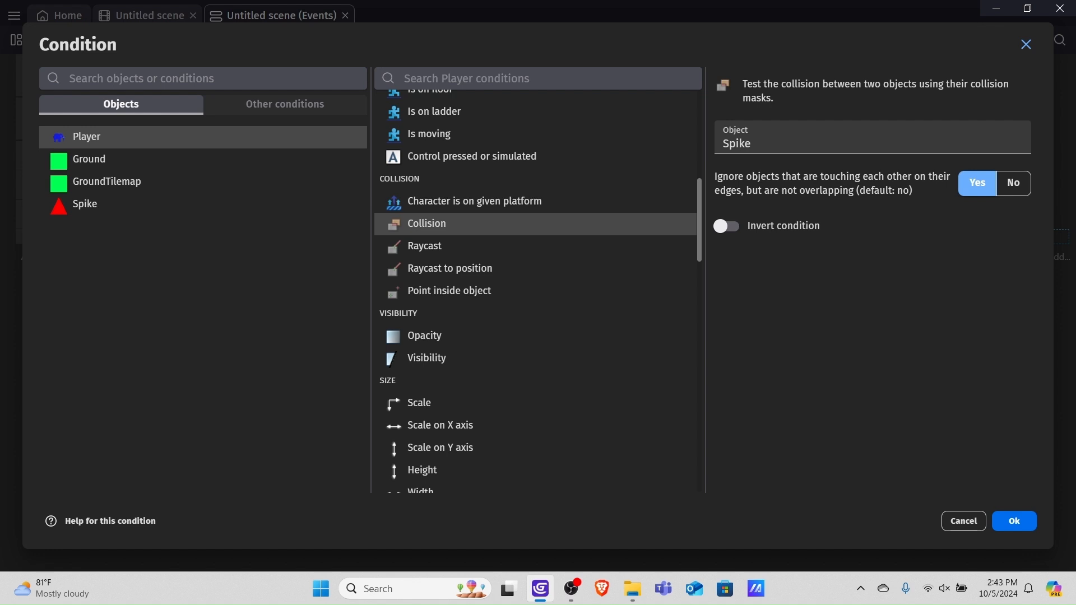
pyautogui.press('Return')
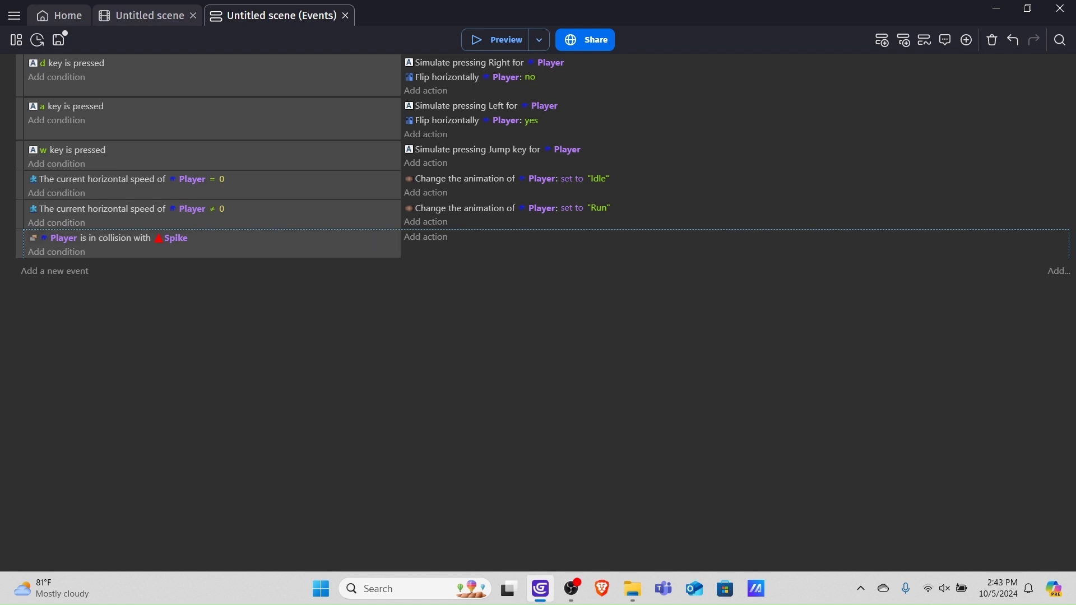
# - Add an action to the Spike collision event that deletes the Player object
pyautogui.click(426, 237)
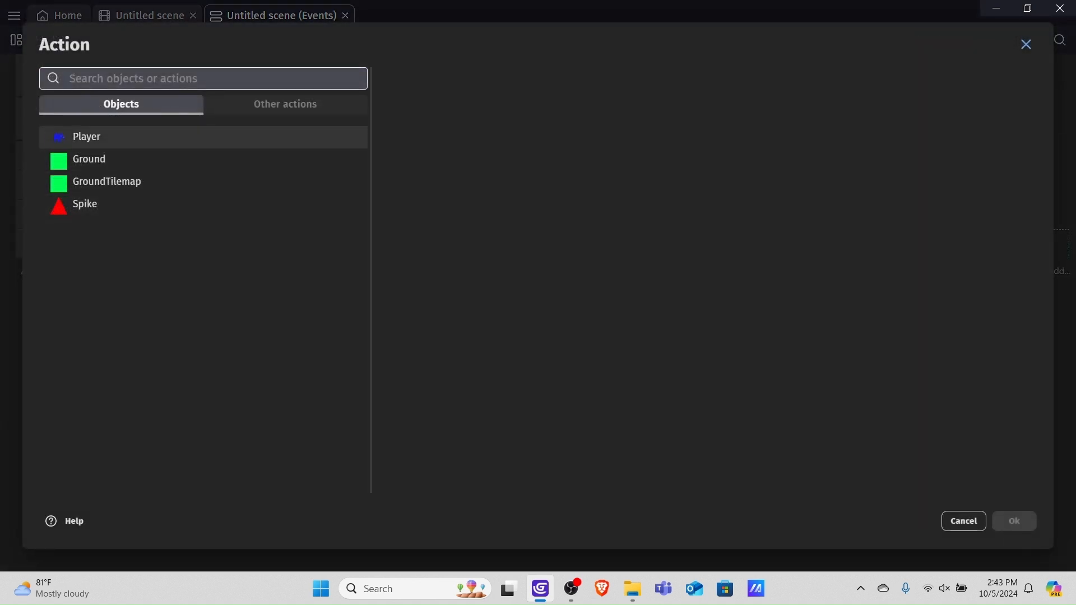
pyautogui.click(86, 136)
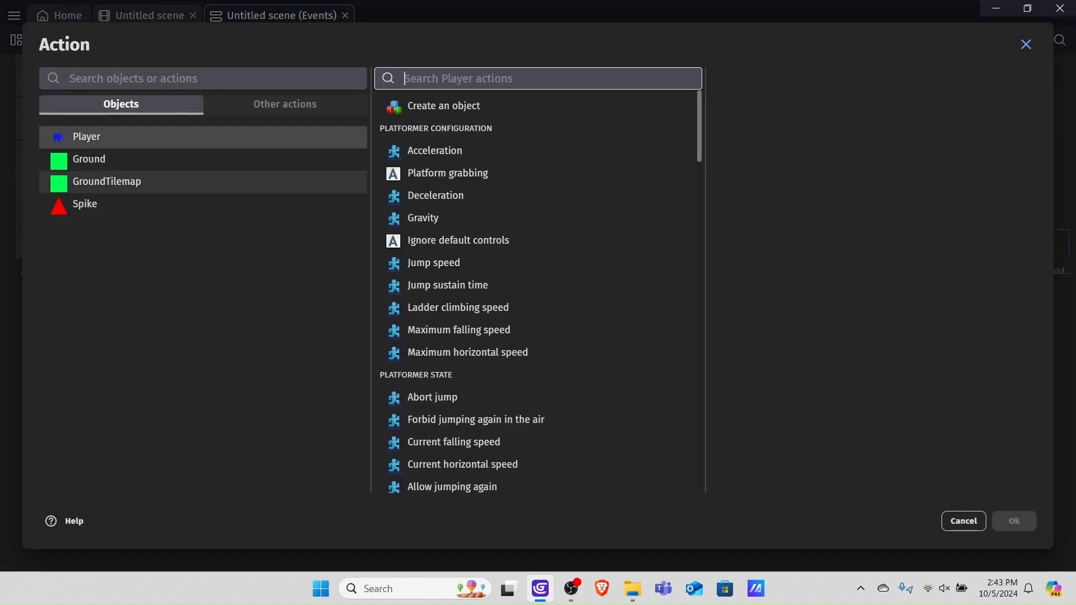
pyautogui.write('delete')
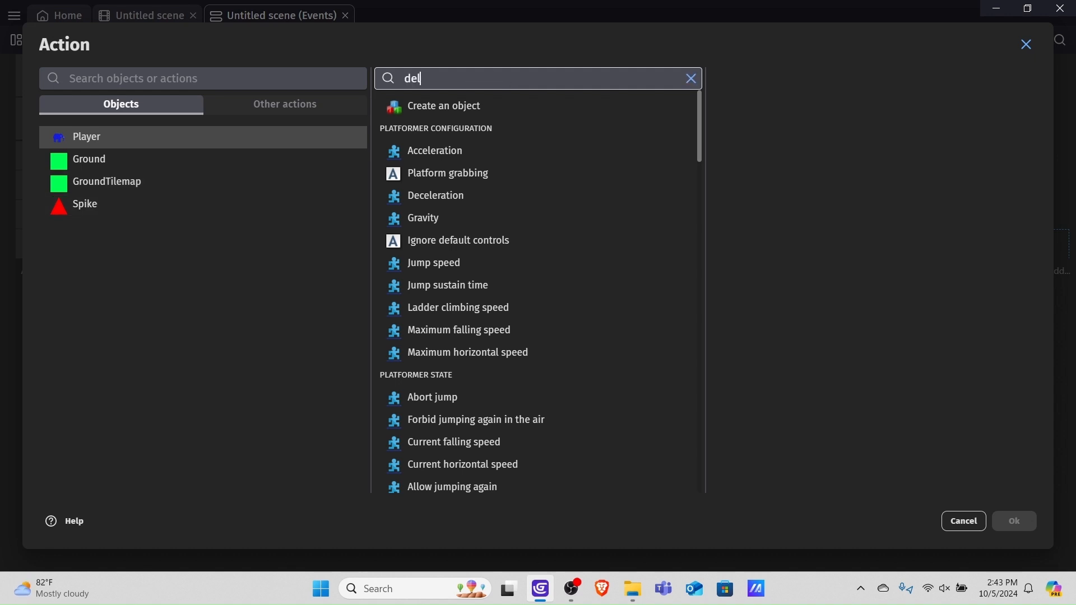
pyautogui.press('Down')
pyautogui.press('Down')
pyautogui.press('Up')
pyautogui.press('Return')
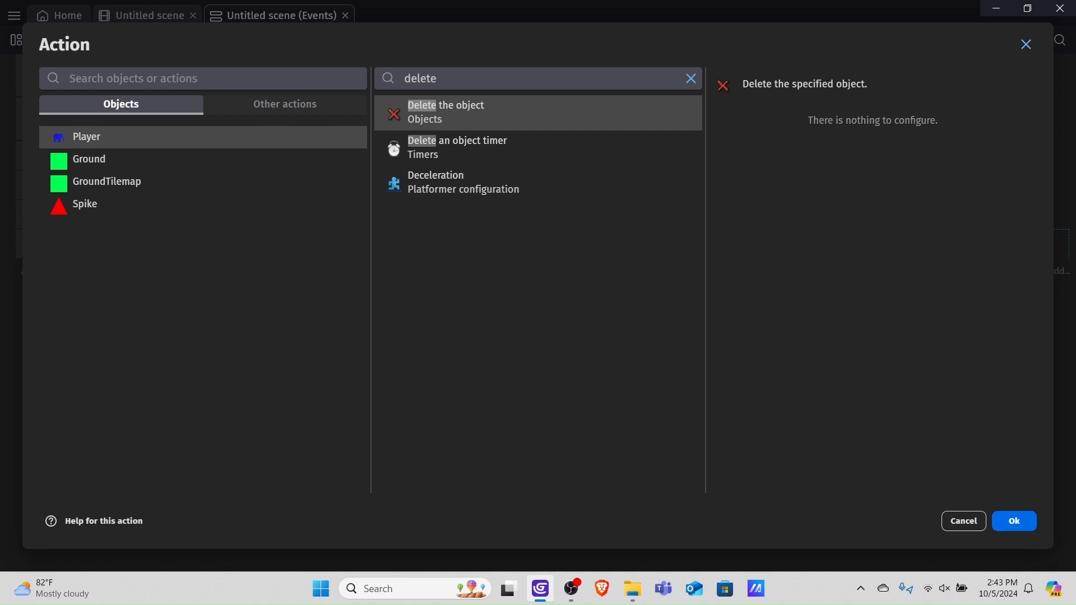
pyautogui.press('Return')
# - Preview the game, run the Player right into the Spike to test the collision event, and close the preview
pyautogui.click(501, 40)
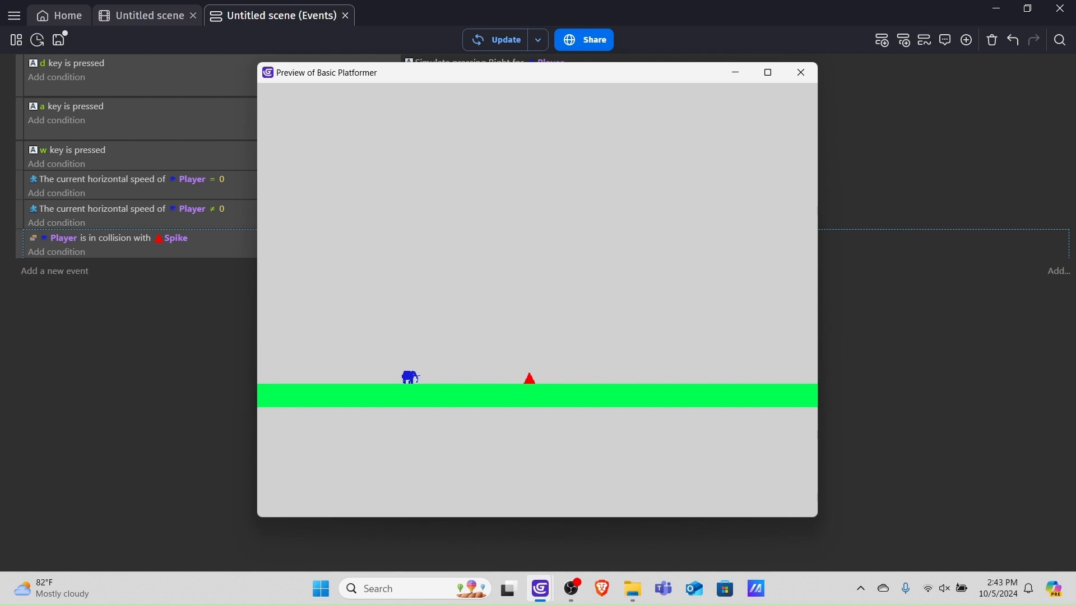
pyautogui.press('d')
pyautogui.click(800, 72)
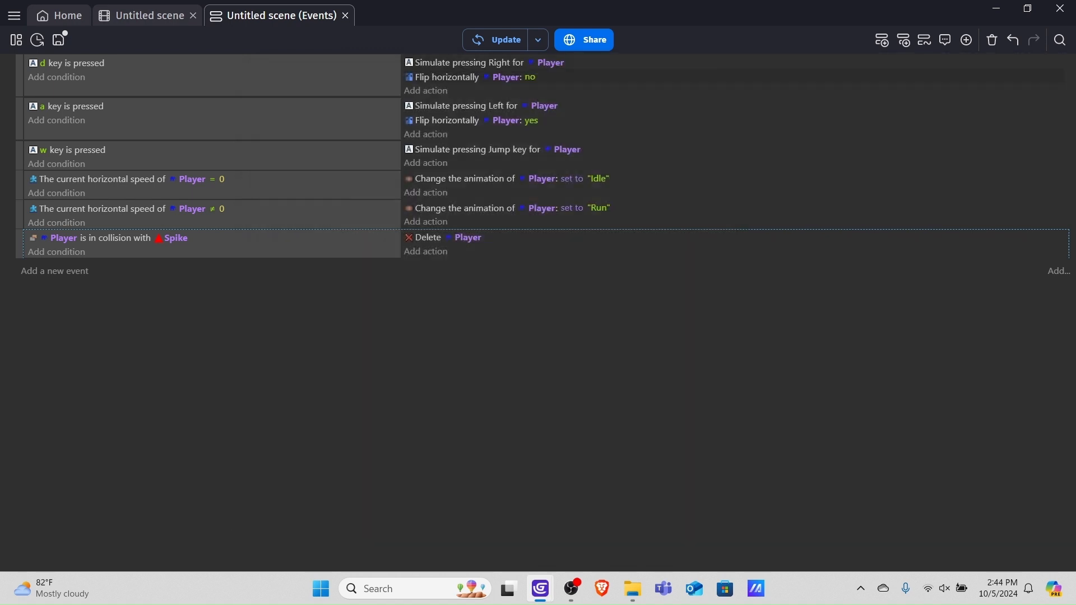
# - In the scene, duplicate the Spike into a continuous row of five on the ground, from X 368 to X 432 at Y 400
pyautogui.click(149, 16)
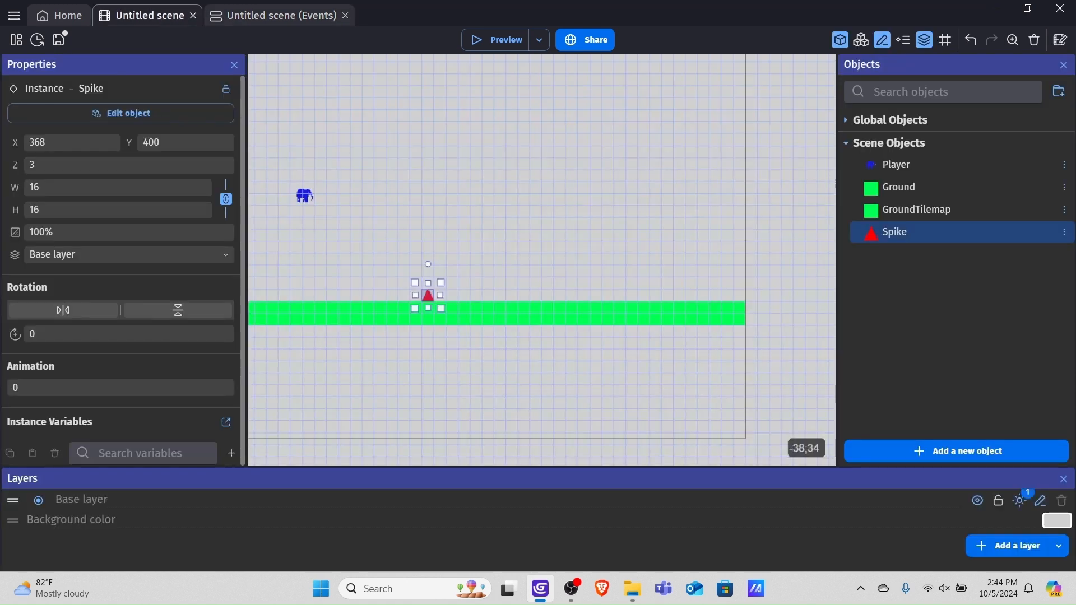
pyautogui.scroll(4, 508, 199)
pyautogui.moveTo(463, 235); pyautogui.dragTo(614, 198, button='middle')
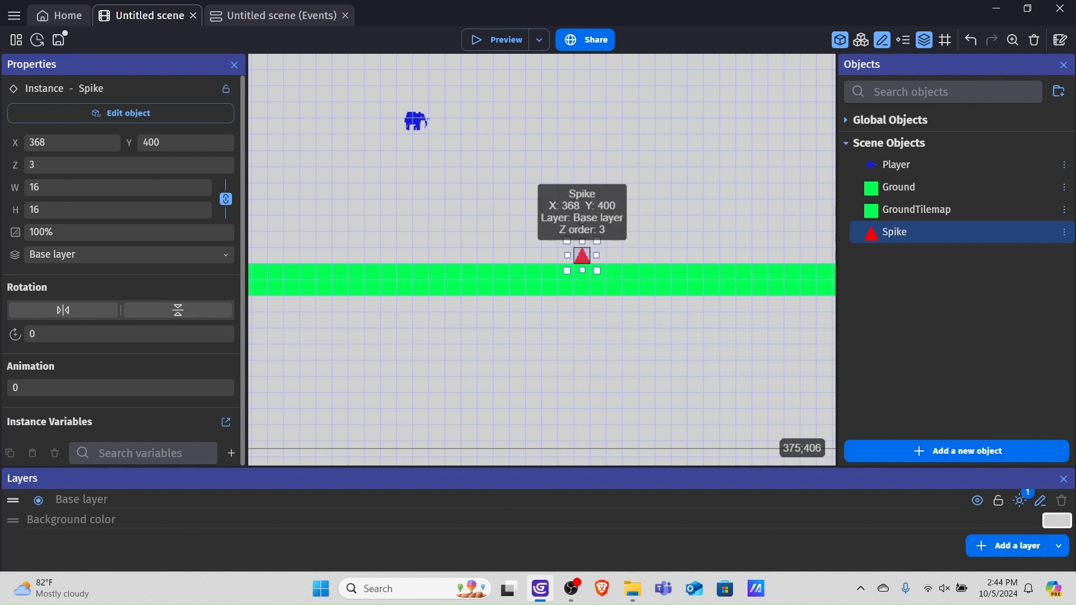
pyautogui.rightClick(581, 255)
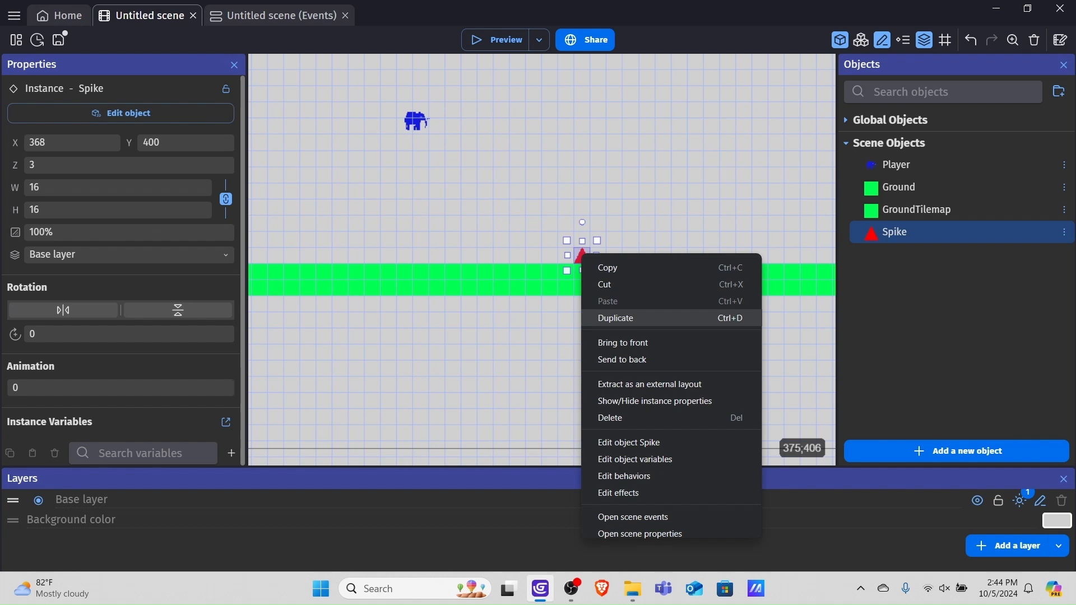
pyautogui.click(616, 318)
pyautogui.moveTo(583, 257); pyautogui.dragTo(598, 256)
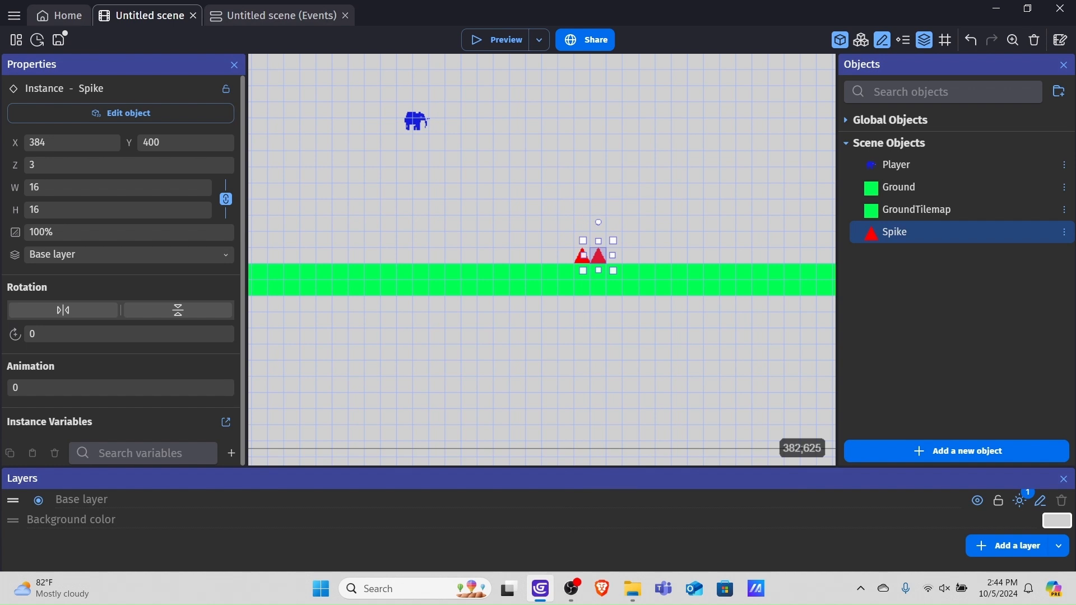
pyautogui.hotkey('ctrl', 'd')
pyautogui.moveTo(606, 264); pyautogui.dragTo(644, 257)
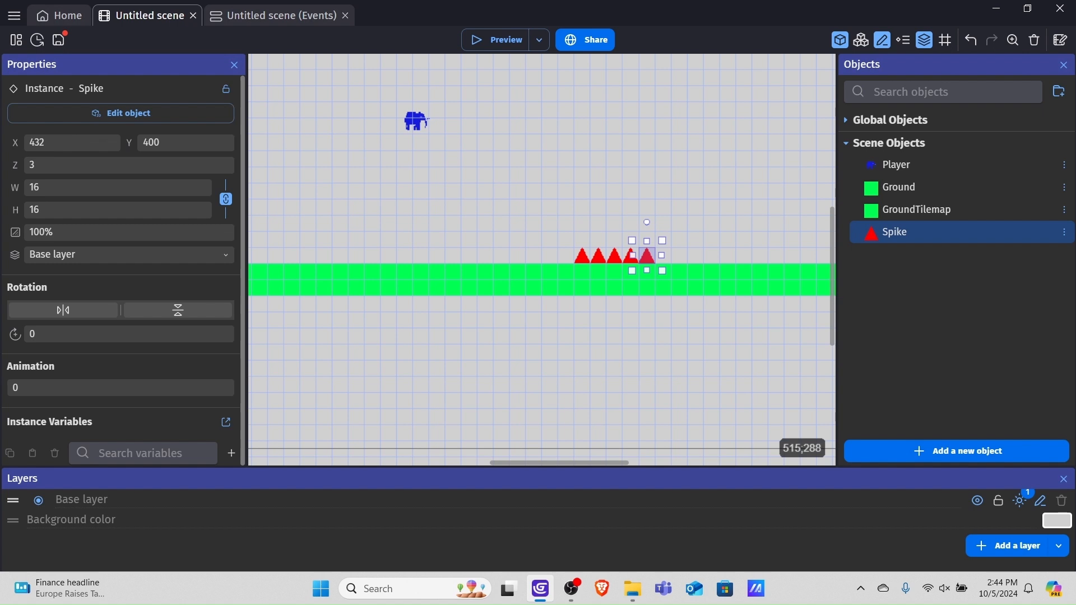
# - Lift the last Spike out of the row and place it in the air at X 320, Y 336
pyautogui.moveTo(650, 258); pyautogui.dragTo(633, 209)
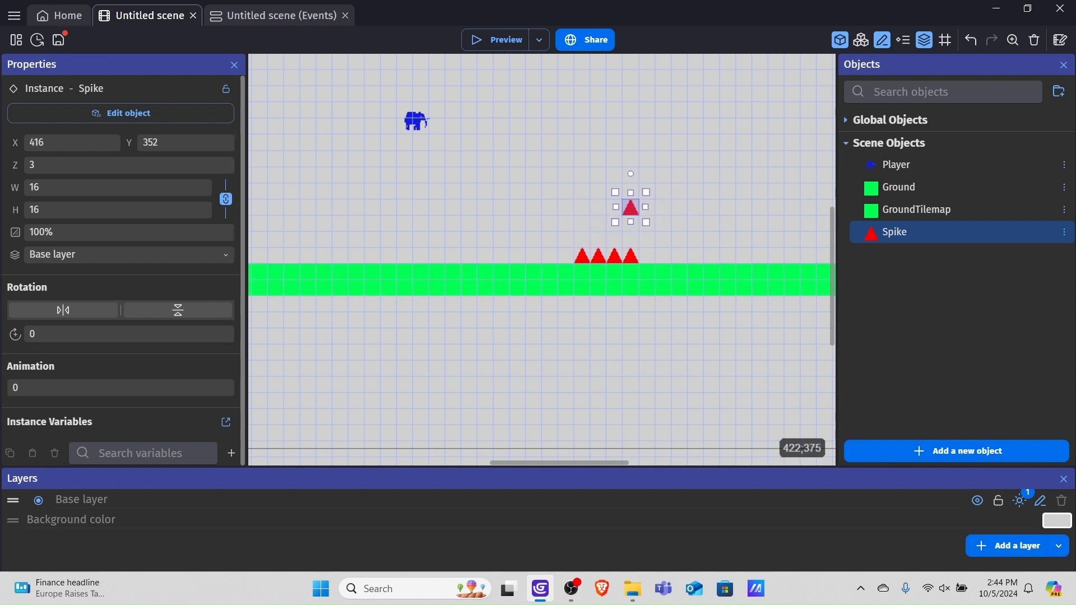
pyautogui.scroll(-3, 569, 253)
pyautogui.moveTo(610, 221); pyautogui.dragTo(545, 212)
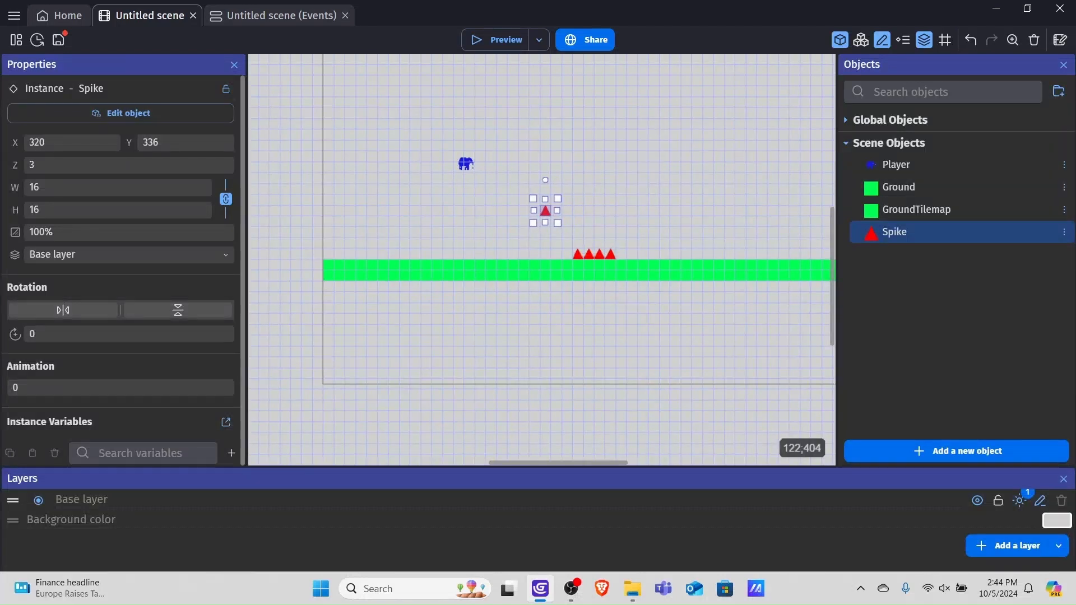
# - Try rotation angles of 10 and 180 on the lifted Spike, then set its rotation back to 0
pyautogui.click(34, 335)
pyautogui.press('BackSpace')
pyautogui.write('10')
pyautogui.press('BackSpace')
pyautogui.press('BackSpace')
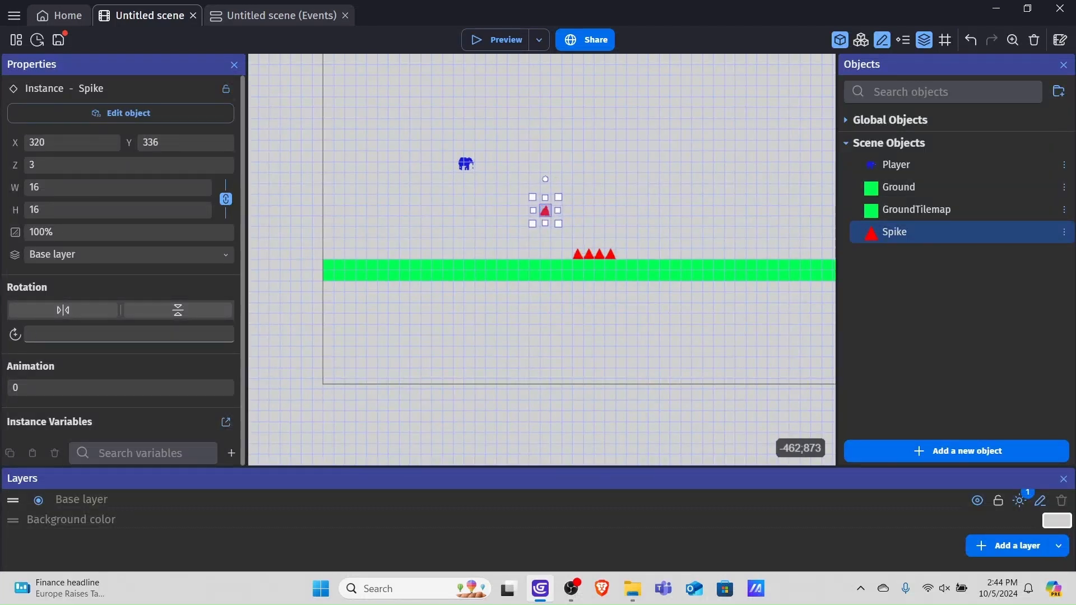
pyautogui.write('180')
pyautogui.press('BackSpace')
pyautogui.press('BackSpace')
pyautogui.press('BackSpace')
pyautogui.write('0')
# - Place the lifted Spike at the front of the ground row at X 352, Y 400, and save the project
pyautogui.click(575, 238)
pyautogui.moveTo(546, 212); pyautogui.dragTo(567, 254)
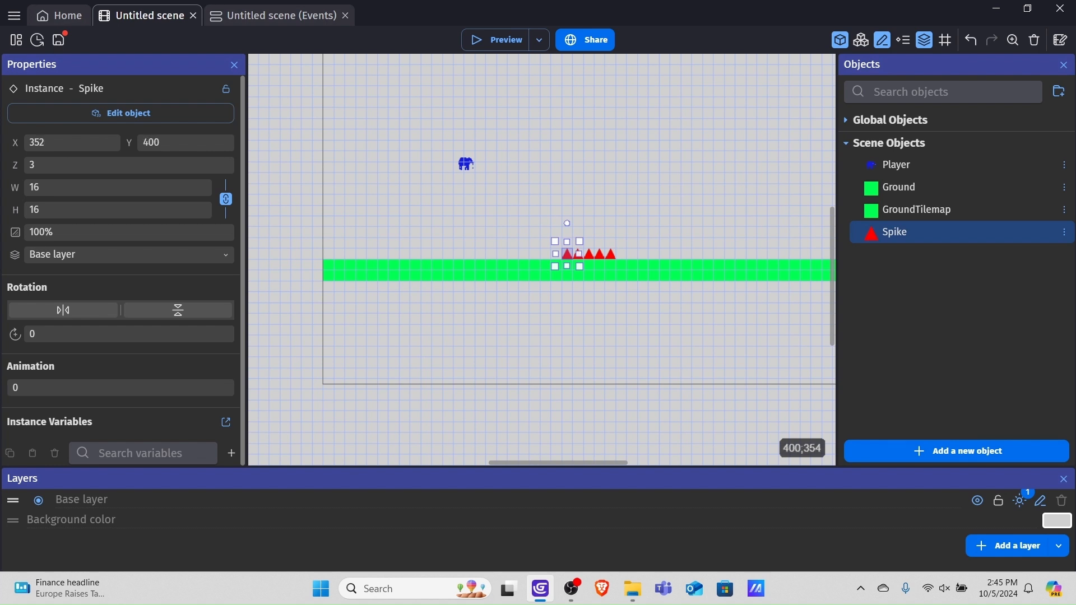
pyautogui.hotkey('ctrl', 's')
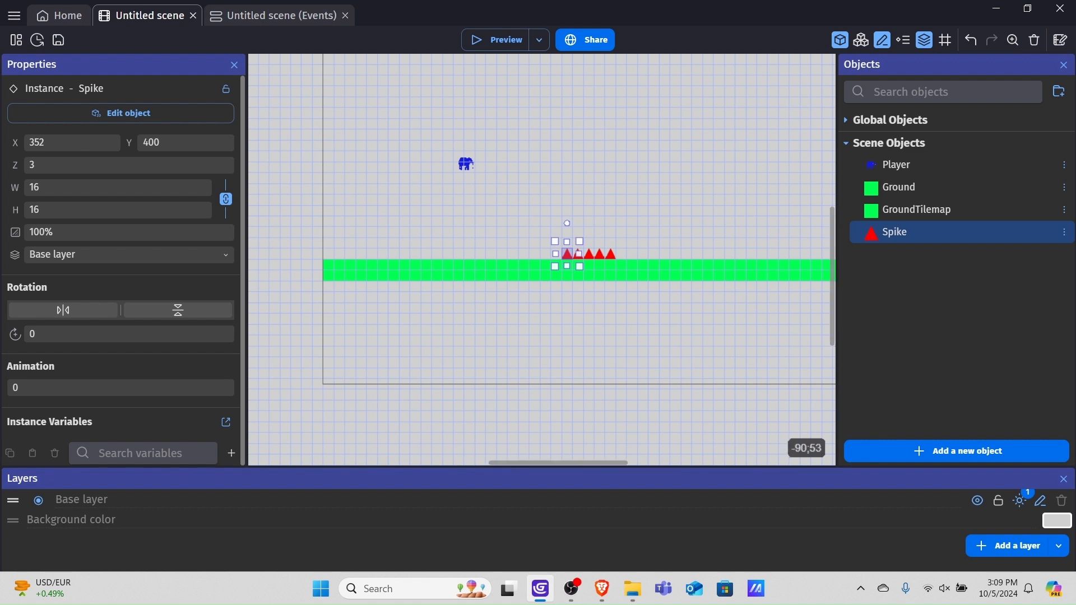
# - Add a Change the scene action to the Spike collision event, with Untitled scene as the new scene
pyautogui.click(270, 15)
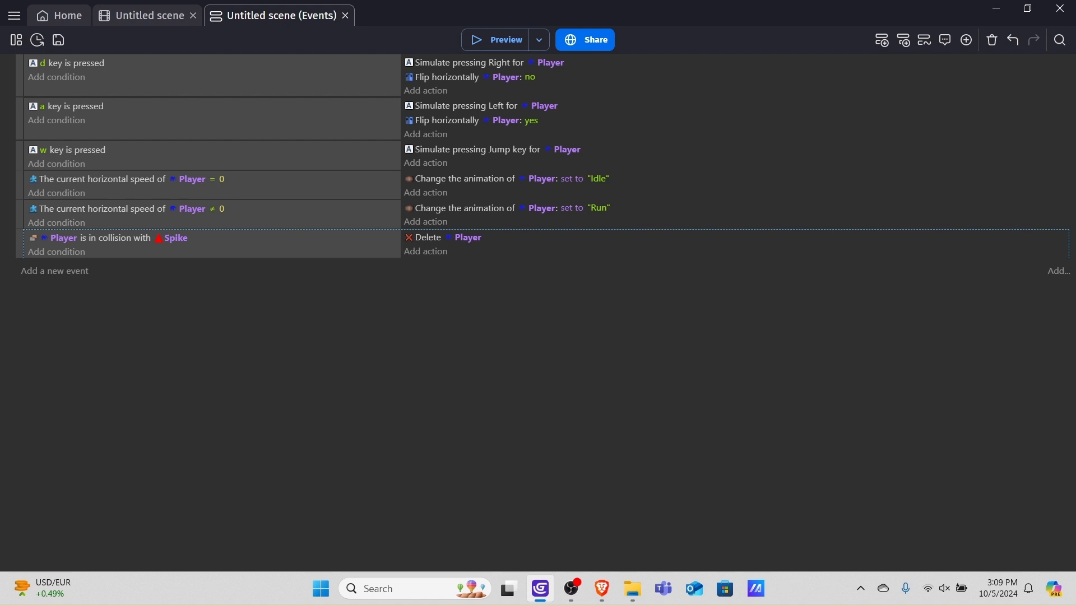
pyautogui.click(426, 251)
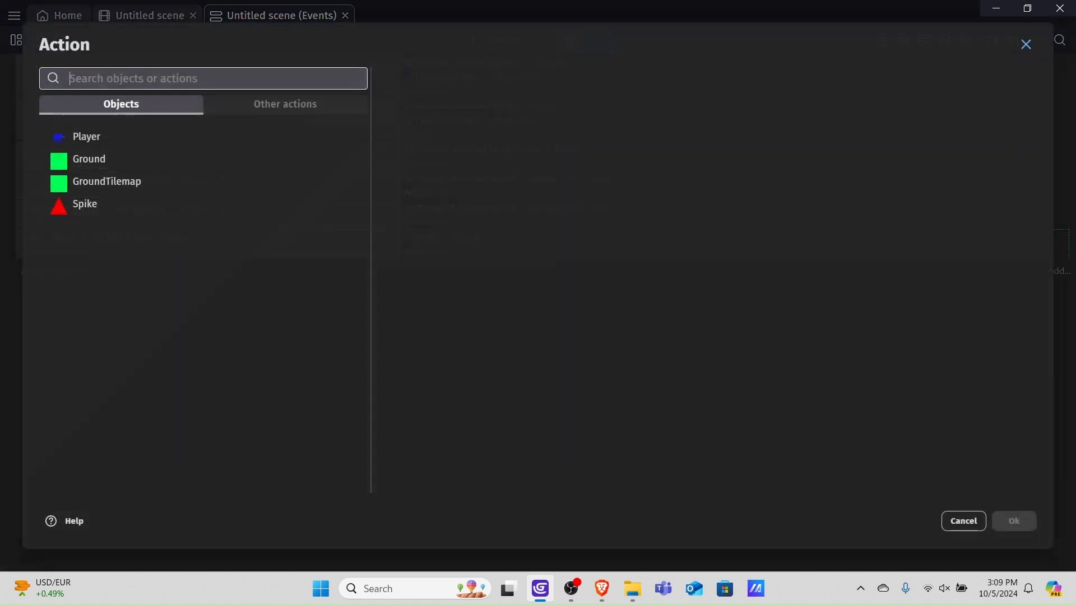
pyautogui.click(285, 104)
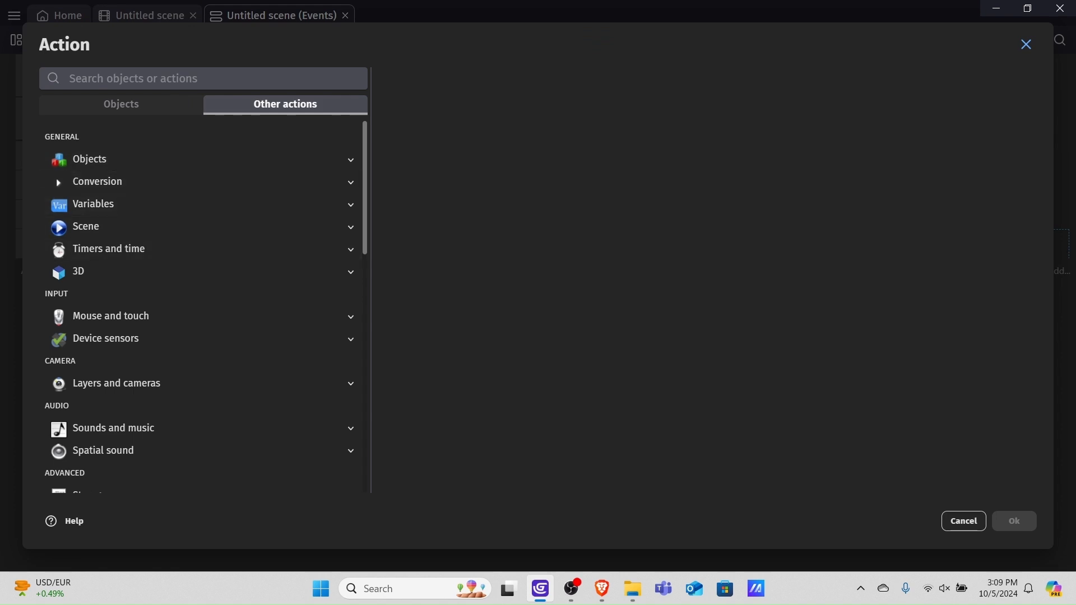
pyautogui.click(85, 226)
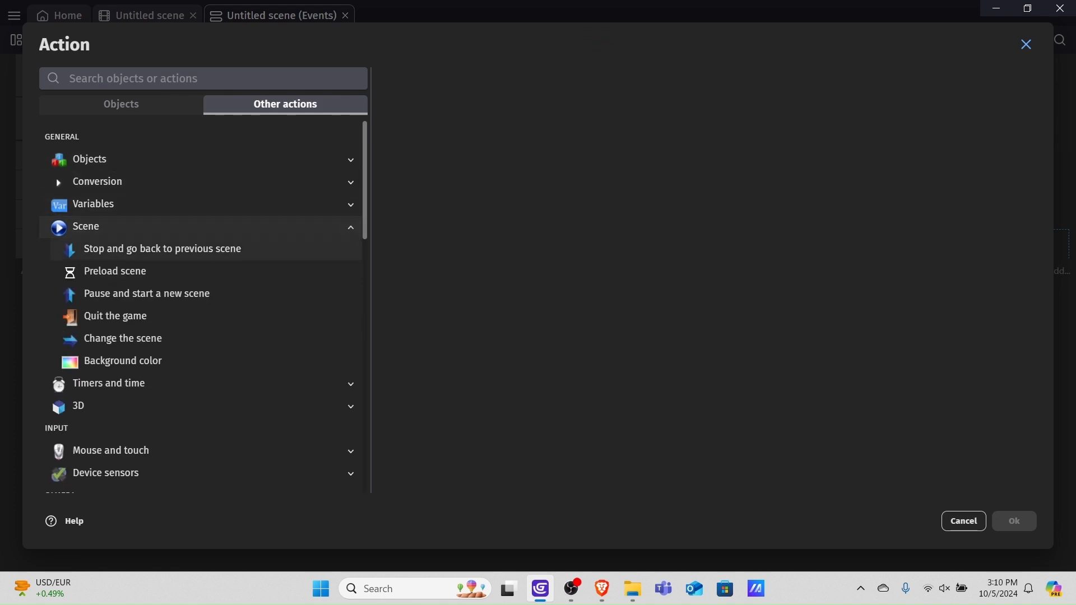
pyautogui.click(123, 338)
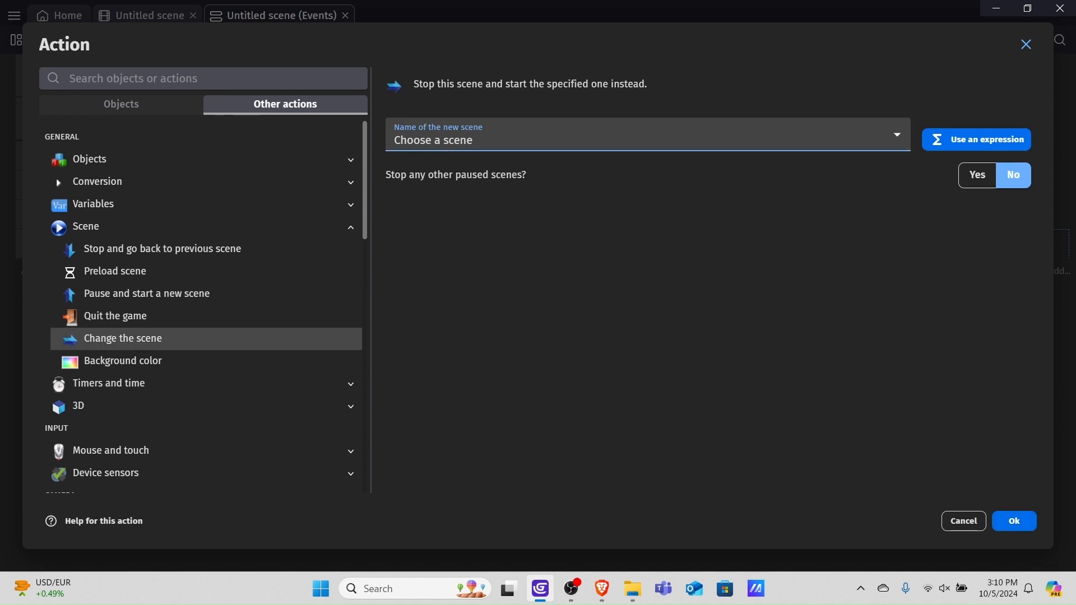
pyautogui.click(648, 135)
pyautogui.click(431, 172)
pyautogui.click(1014, 521)
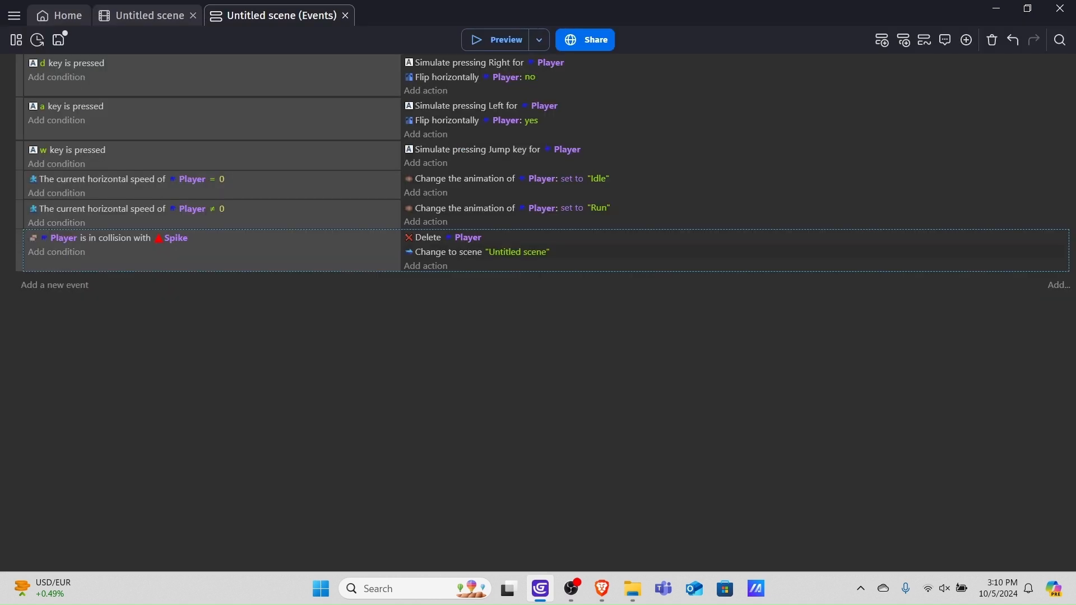
# - Preview the game, run and jump the Player into the Spikes to test the scene restart, and close the preview
pyautogui.click(496, 40)
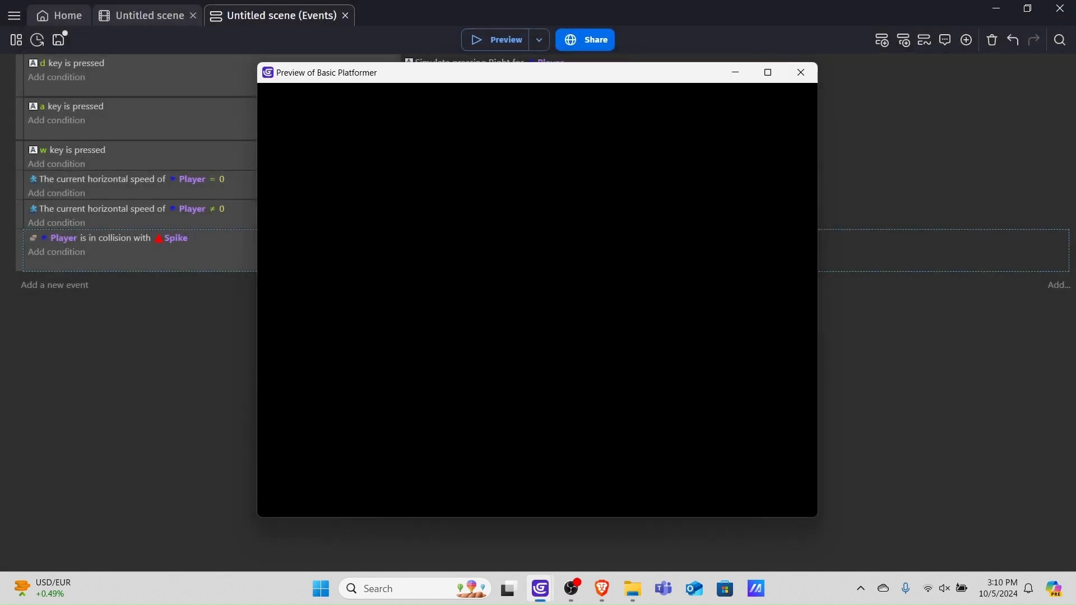
pyautogui.press('d')
pyautogui.press('a')
pyautogui.press('w')
pyautogui.press('d')
pyautogui.press('w')
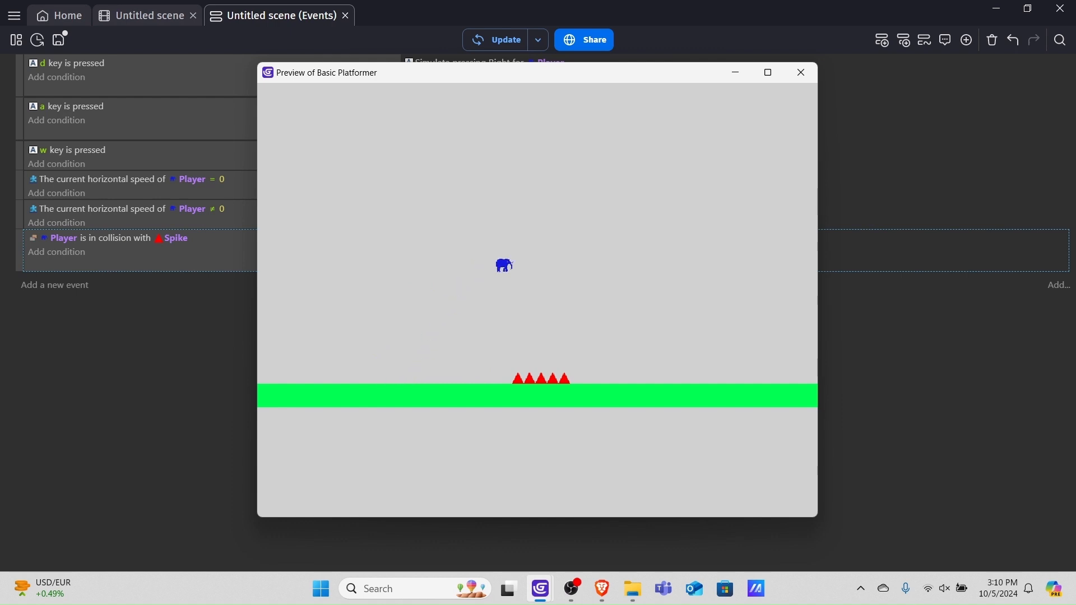
pyautogui.press('d')
pyautogui.press('w')
pyautogui.click(800, 72)
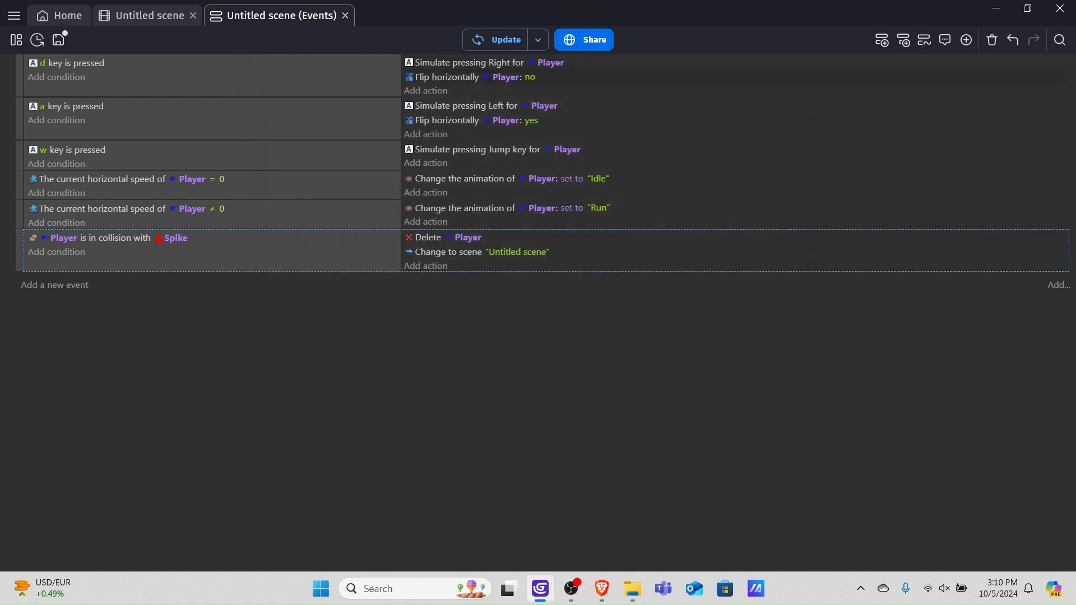
pyautogui.hotkey('ctrl', 'shift', 'Tab')
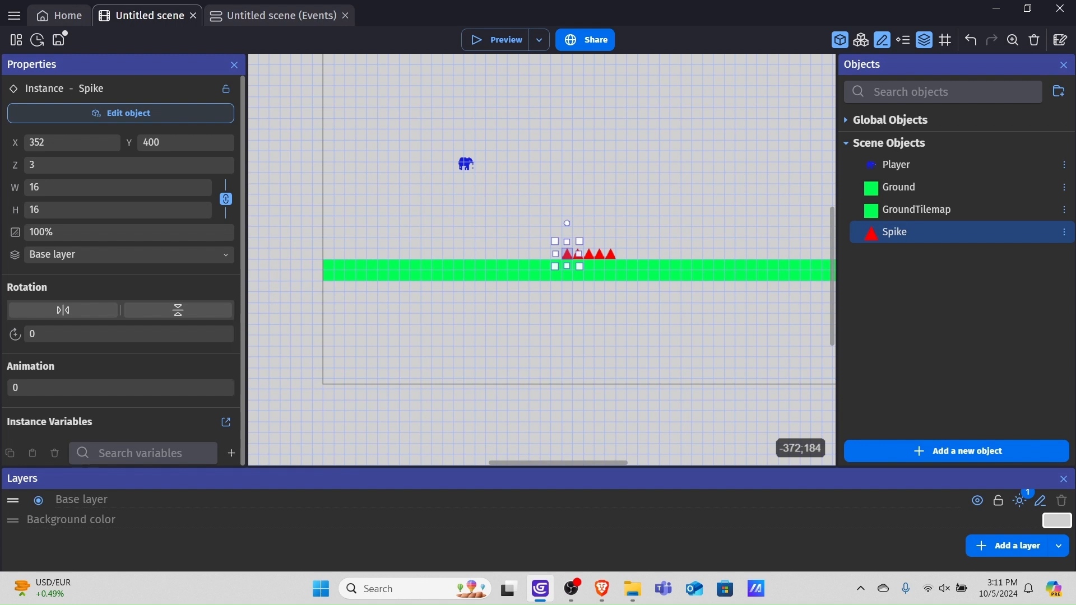
pyautogui.click(268, 16)
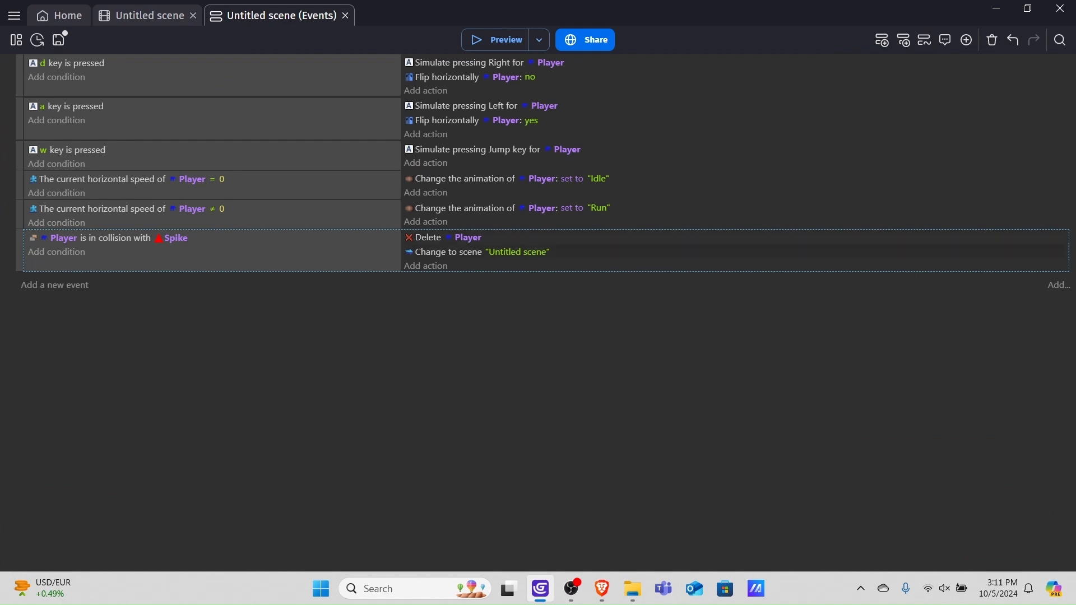
pyautogui.click(582, 252)
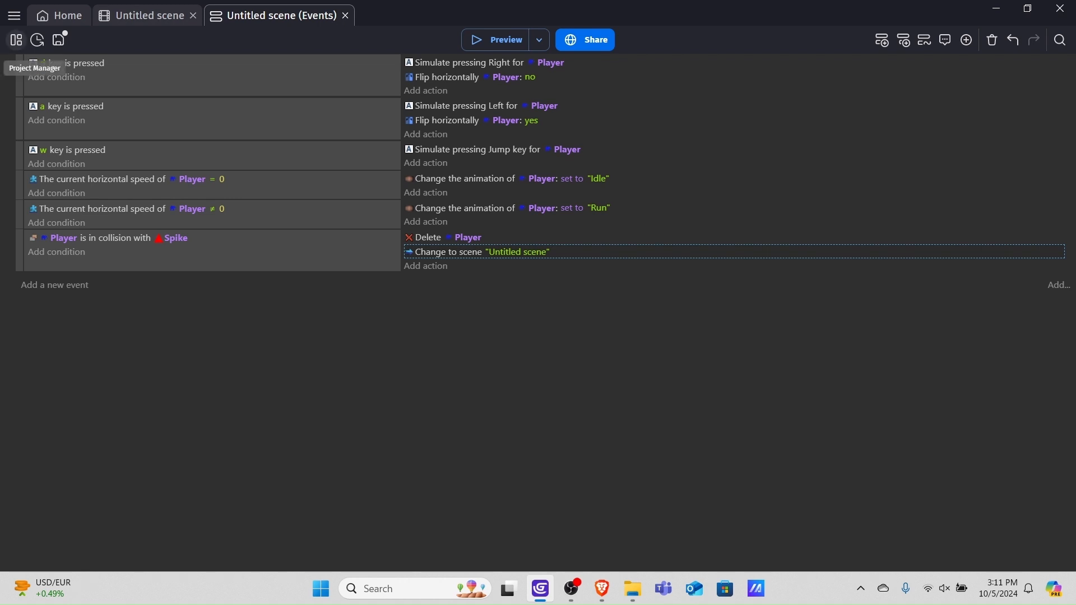
# - Duplicate Untitled scene in the project and name the copy Level 2
pyautogui.click(16, 40)
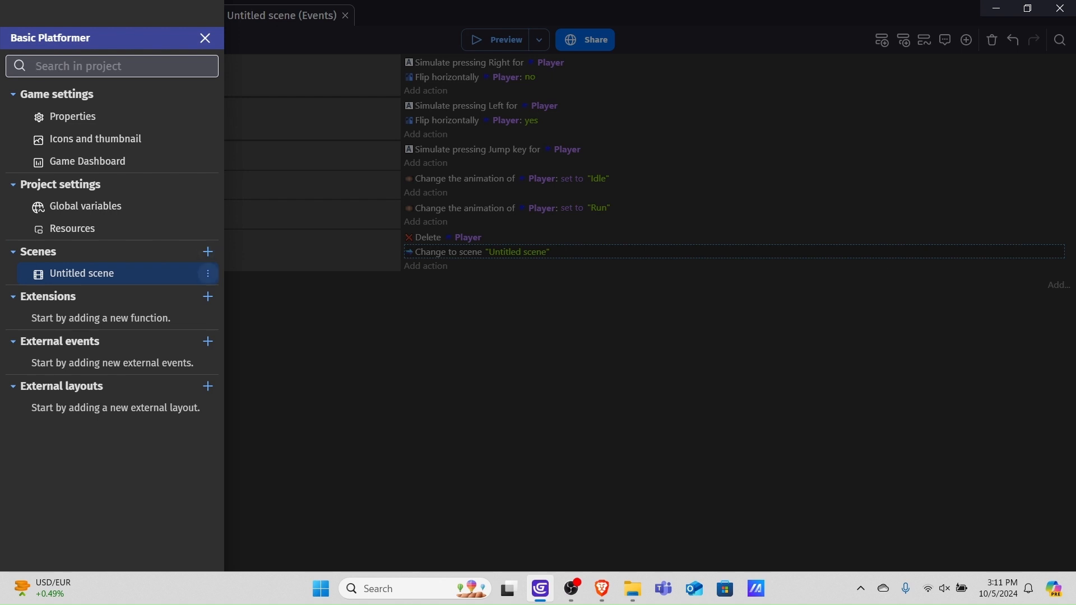
pyautogui.click(208, 274)
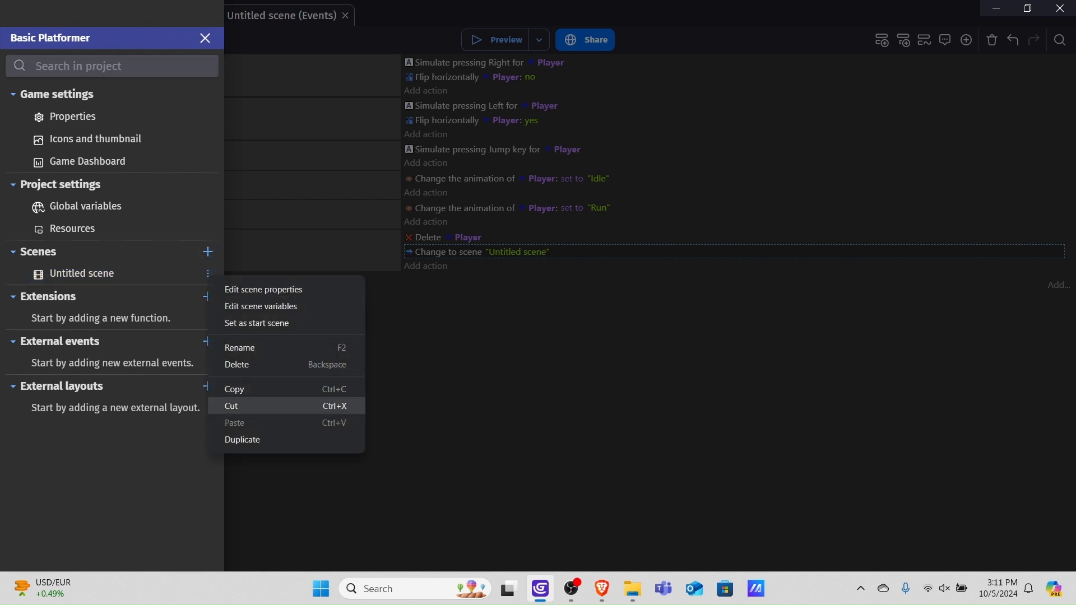
pyautogui.click(242, 440)
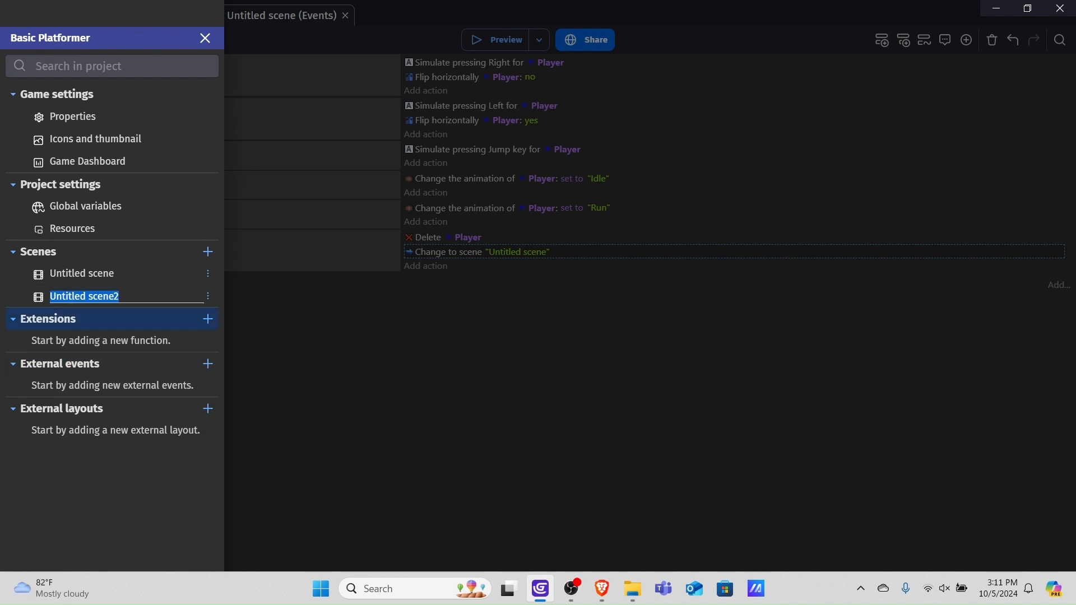
pyautogui.press('BackSpace')
pyautogui.write('Level 2')
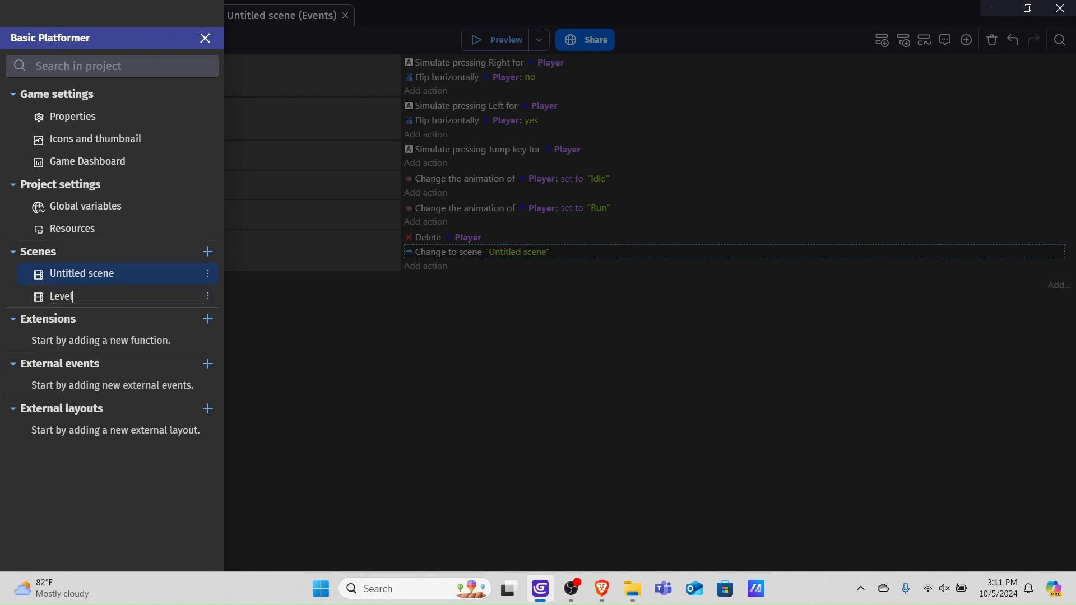
pyautogui.press('Return')
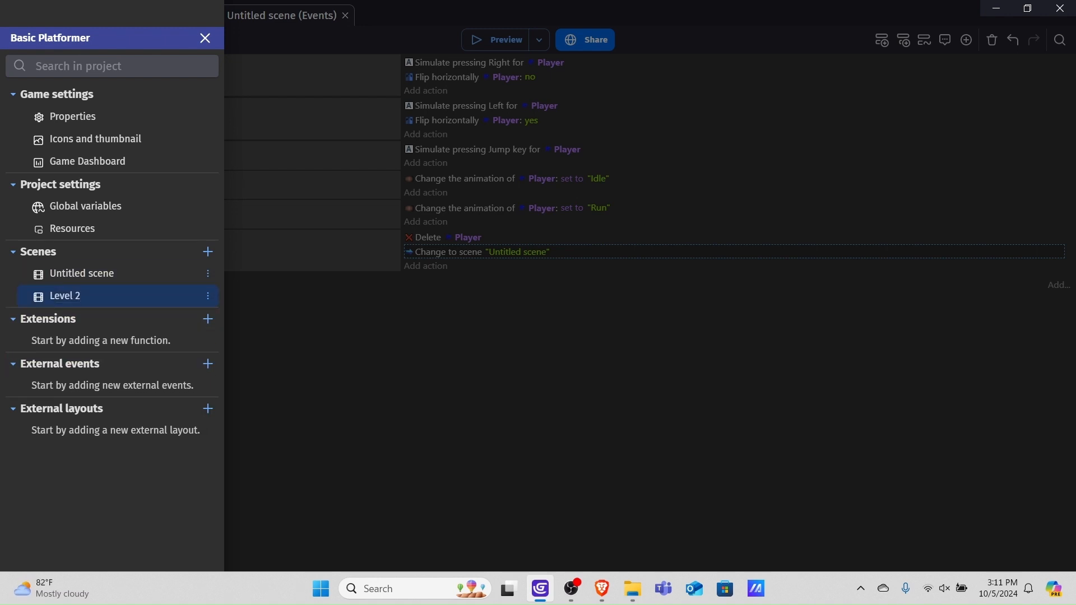
# - Open the Level 2 scene and move the last two Spikes into the air at X 480, Y 288 and X 448, Y 272
pyautogui.click(79, 296)
pyautogui.click(521, 258)
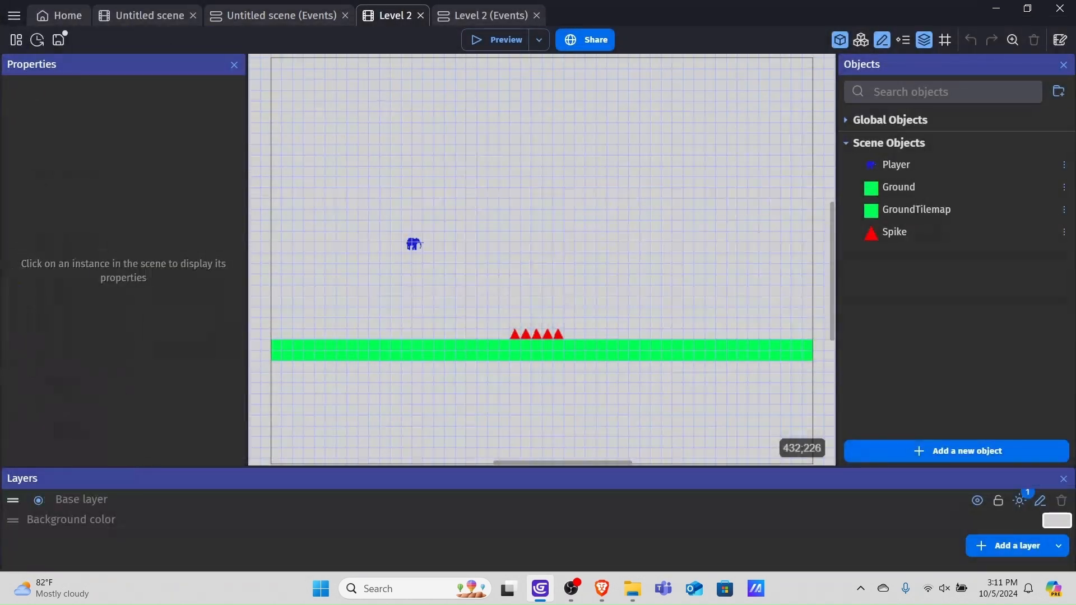
pyautogui.moveTo(559, 334); pyautogui.dragTo(602, 258)
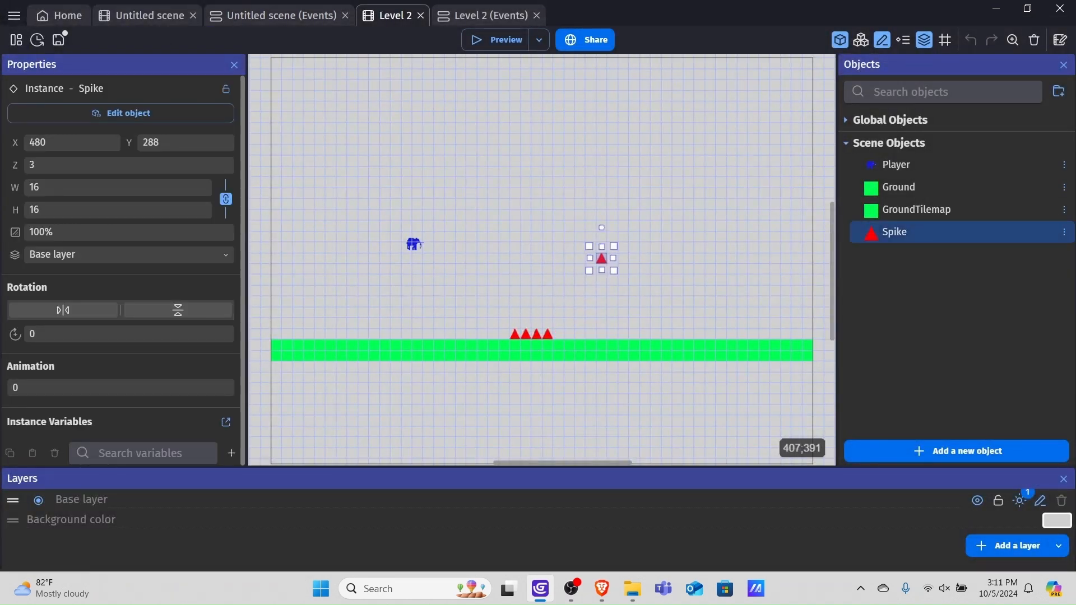
pyautogui.moveTo(547, 334); pyautogui.dragTo(580, 247)
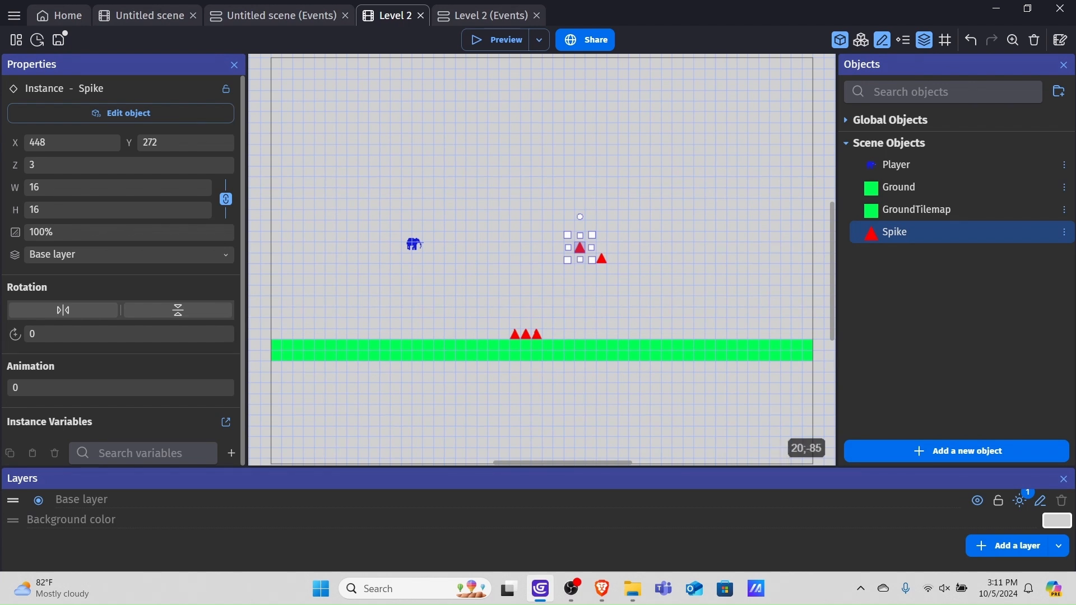
# - In the Untitled scene events, set the target of the Spike collision's scene change action to Level 2
pyautogui.click(291, 15)
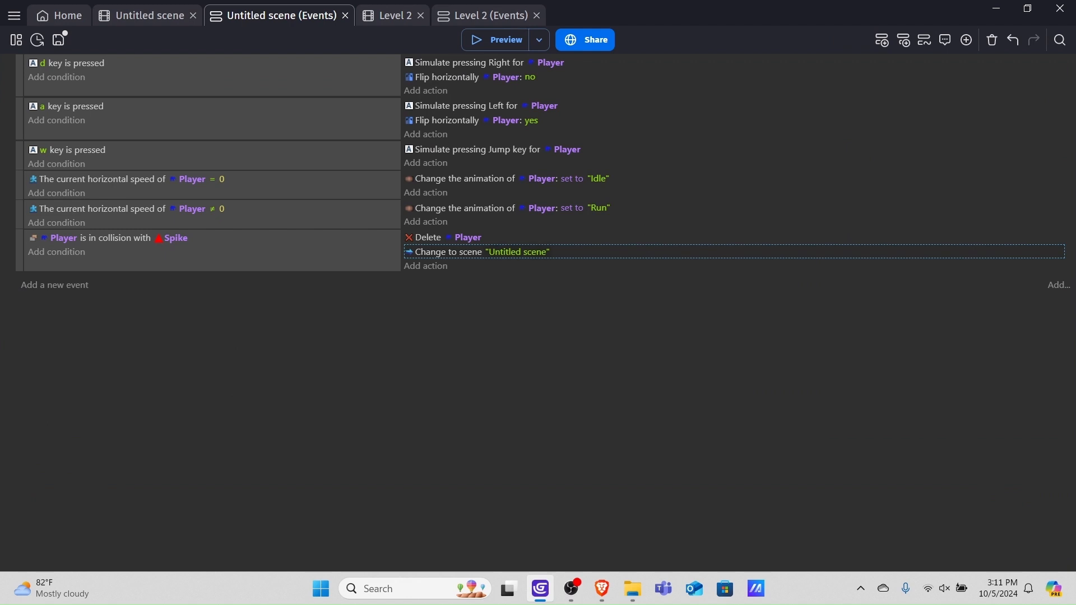
pyautogui.click(517, 253)
pyautogui.click(535, 284)
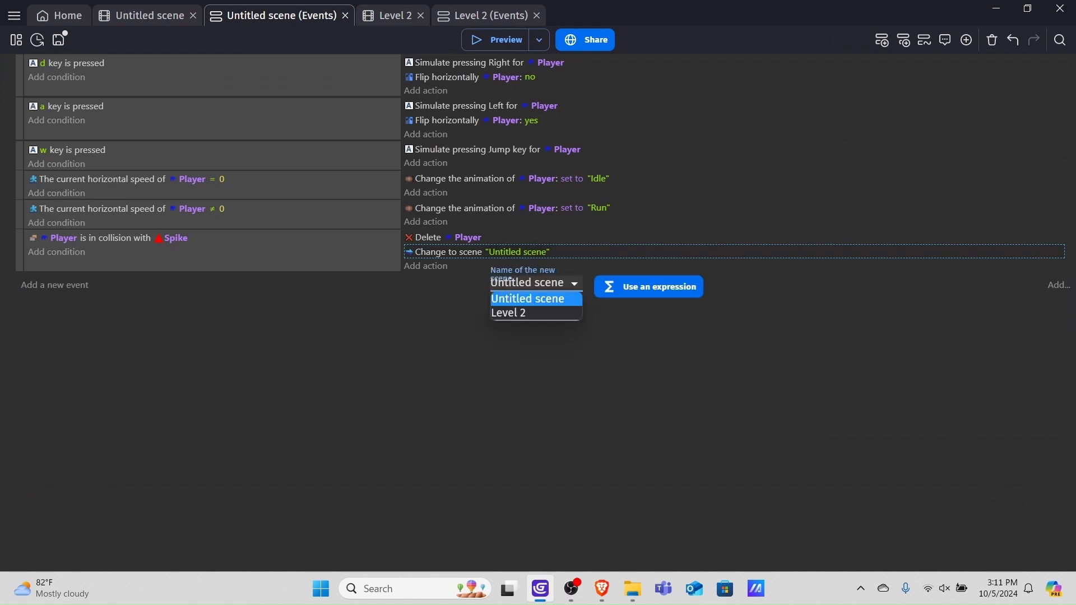
pyautogui.click(535, 314)
pyautogui.click(538, 370)
# - Preview the game, run the Player into the Spikes to test the change to Level 2, and close the preview
pyautogui.click(506, 39)
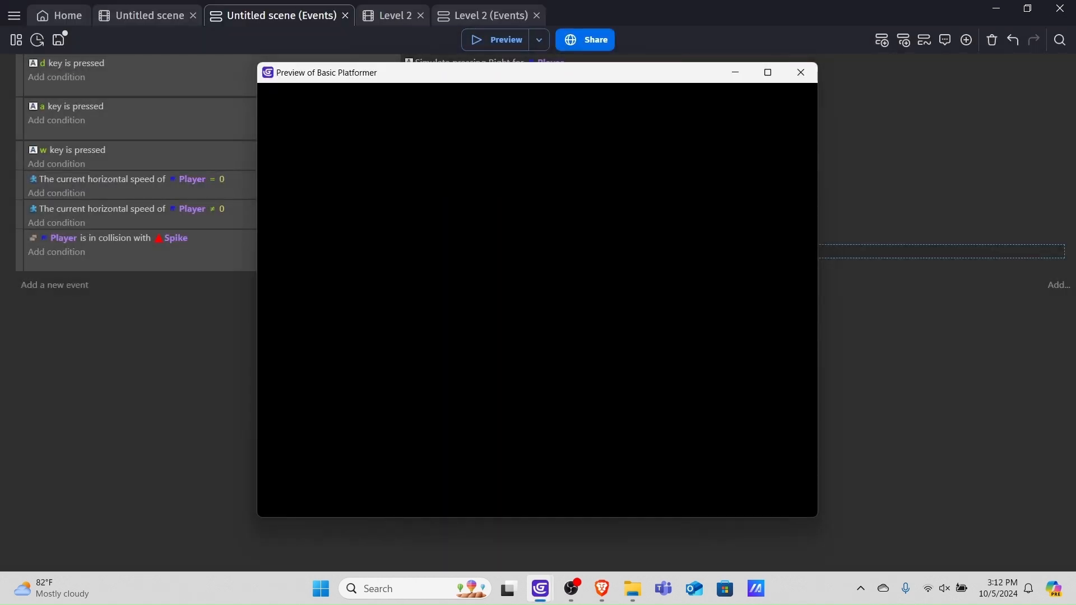
pyautogui.press('d')
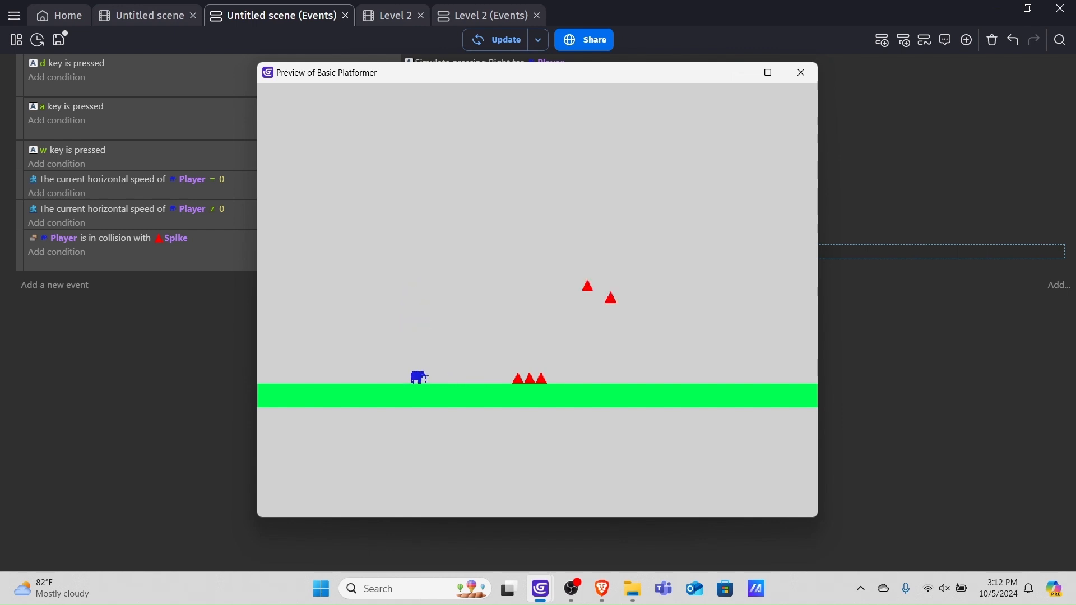
pyautogui.click(801, 73)
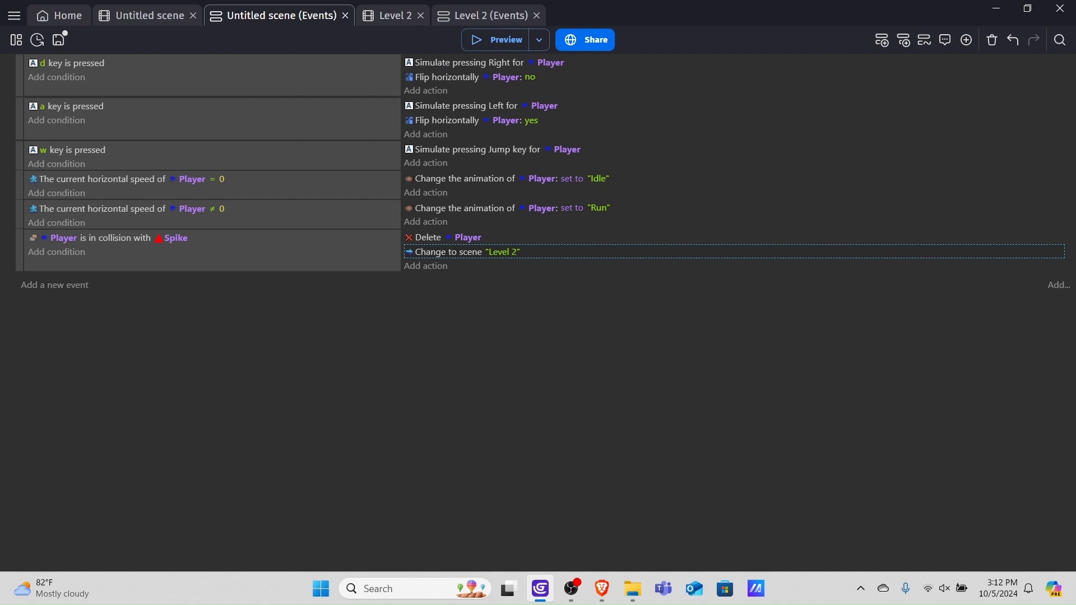